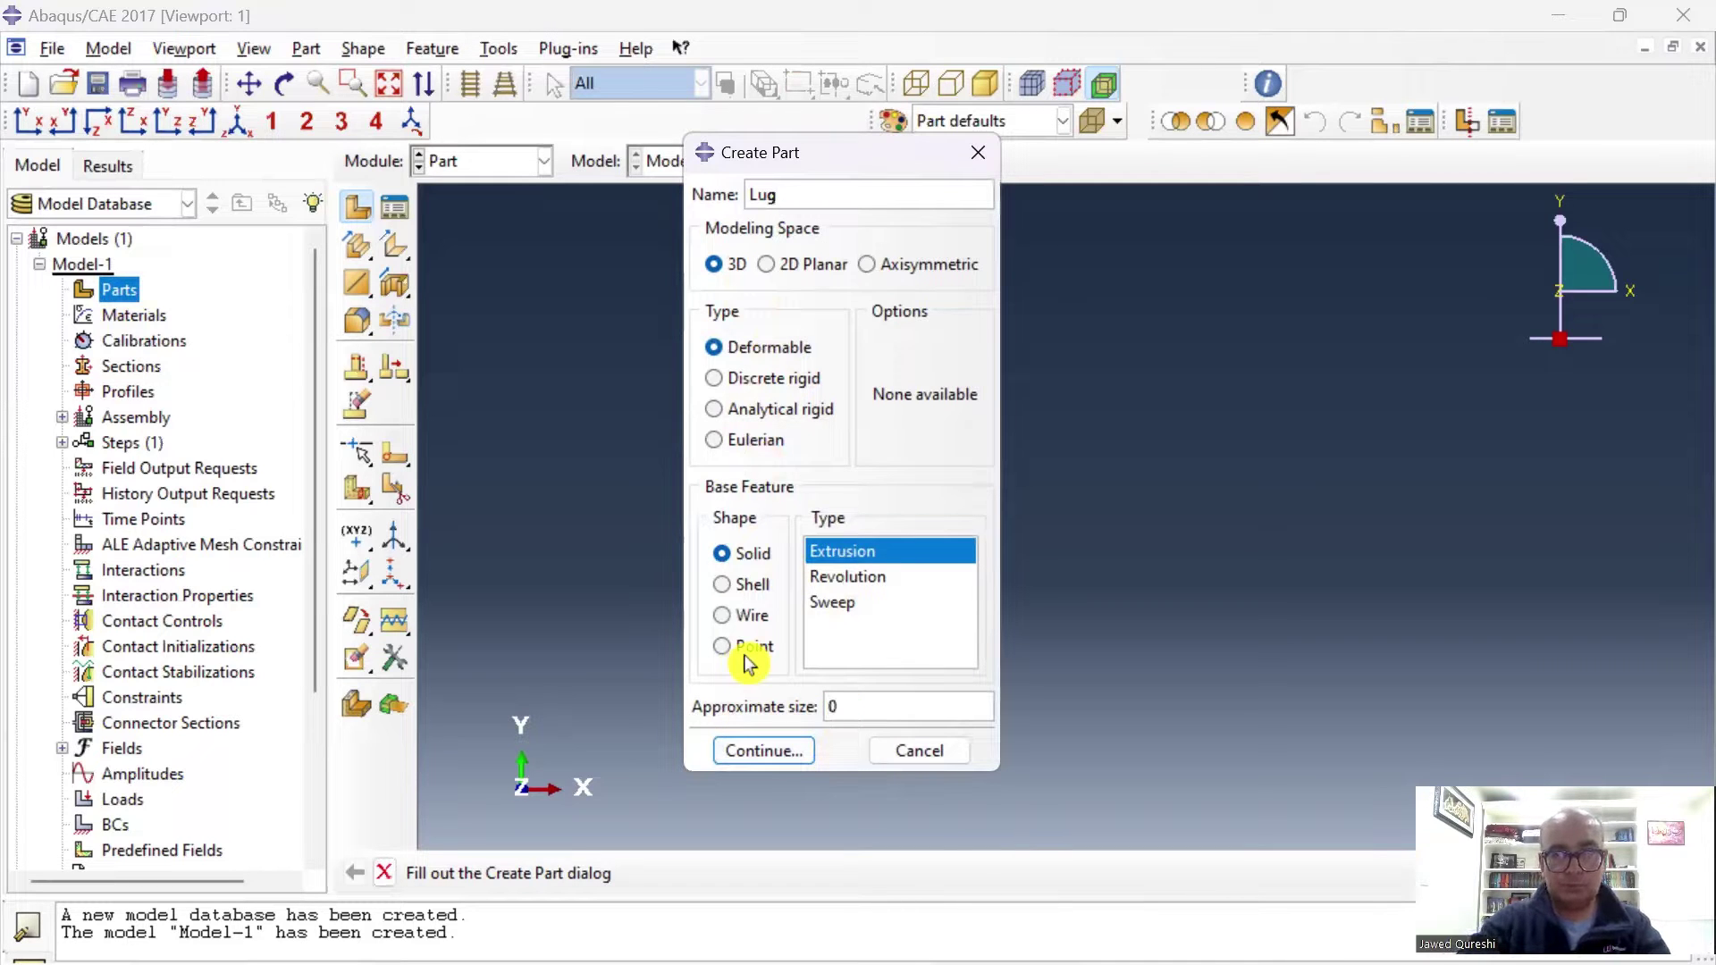
Confirm the Lug part as a 3D deformable solid extrusion and enter the sketcher.
{"action": "key", "text": "Return"}
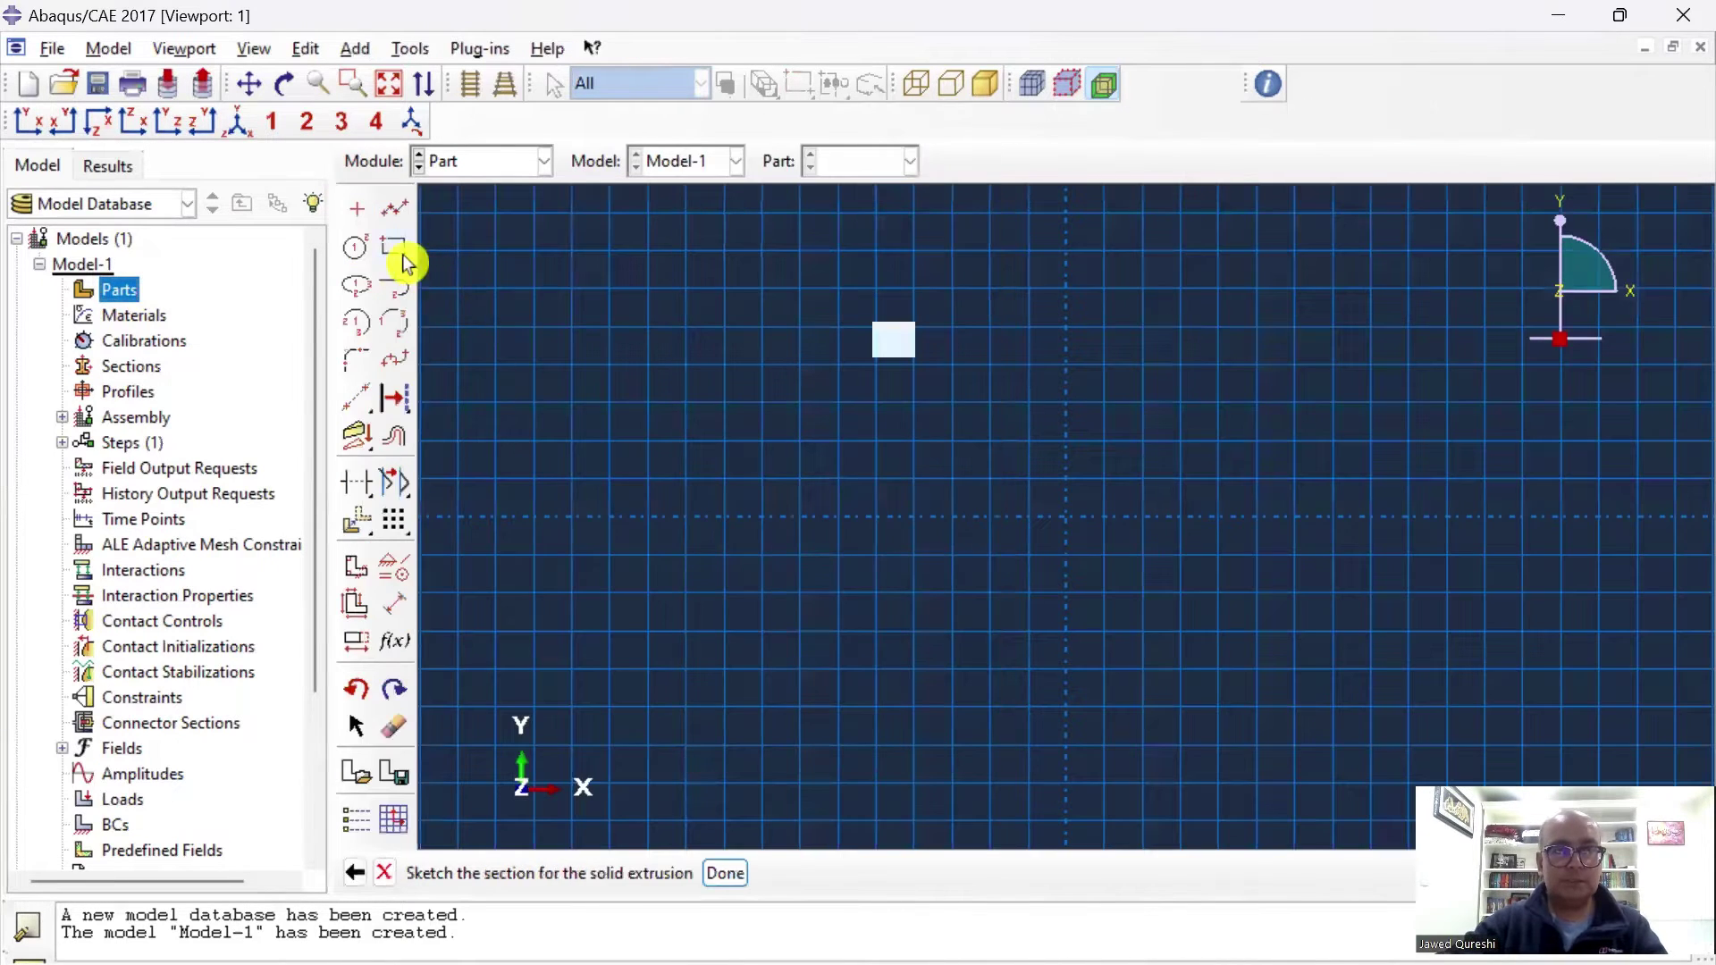
Draw a rectangle and delete its right edge, leaving an open three-sided outline.
{"action": "left_click", "coordinate": [398, 252]}
{"action": "left_click", "coordinate": [657, 328]}
{"action": "left_click", "coordinate": [1428, 650]}
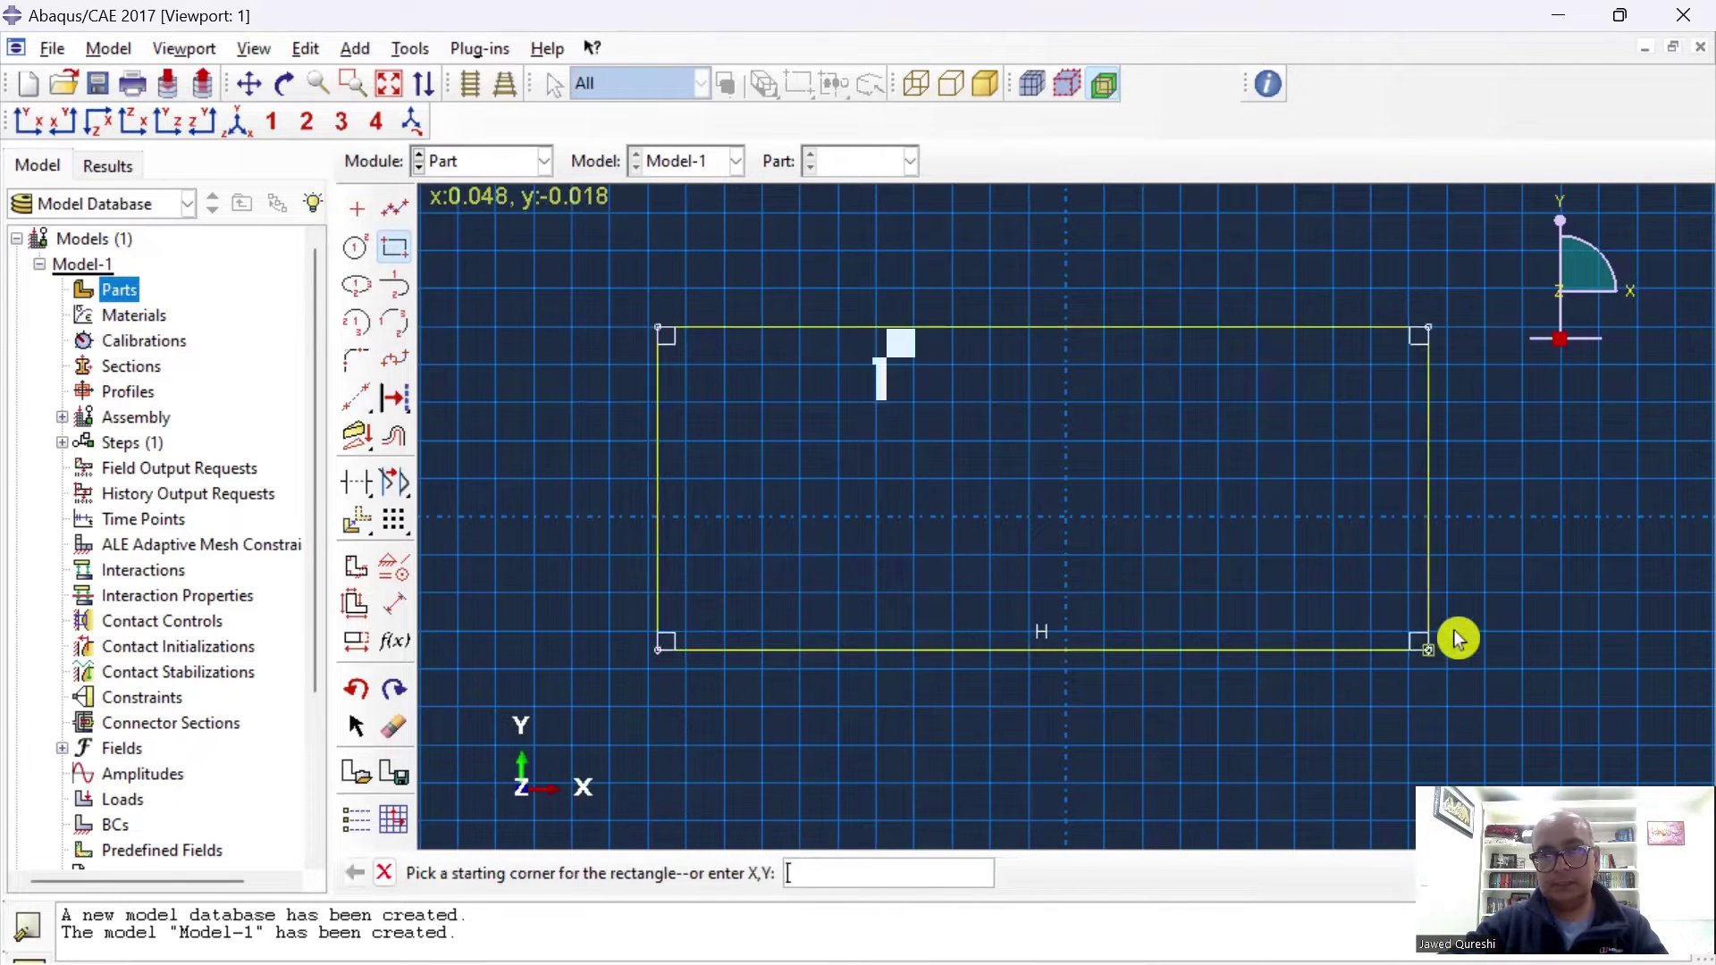
{"action": "right_click", "coordinate": [1511, 528]}
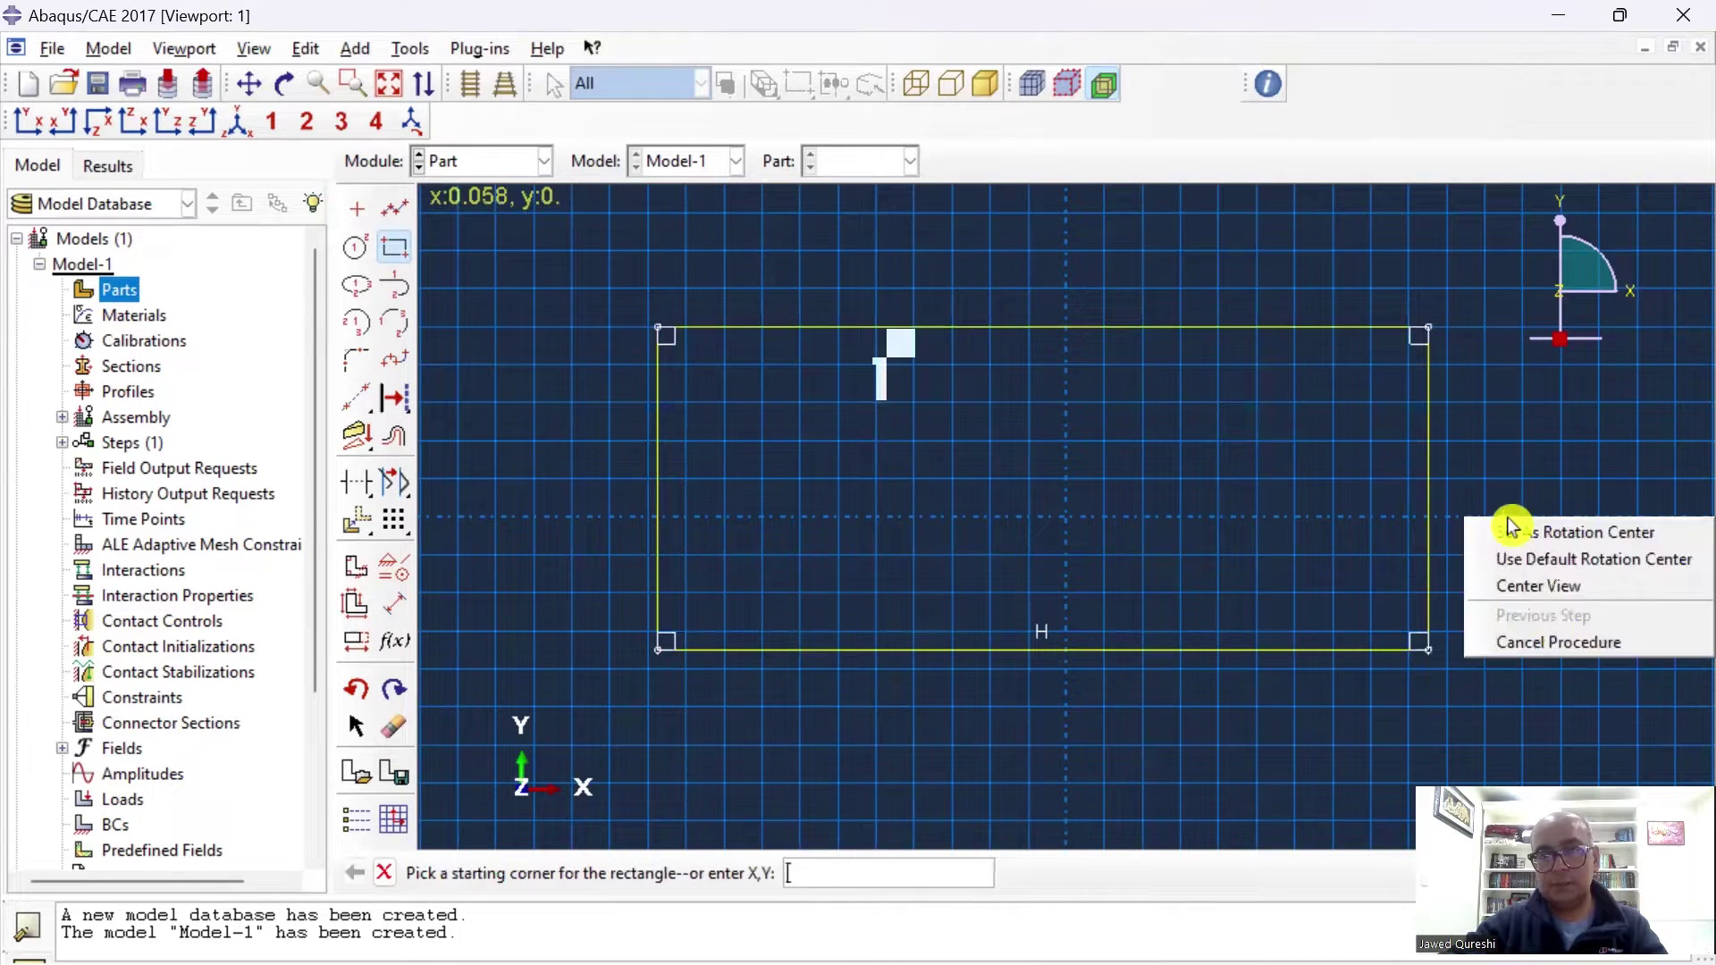
{"action": "left_click", "coordinate": [1555, 642]}
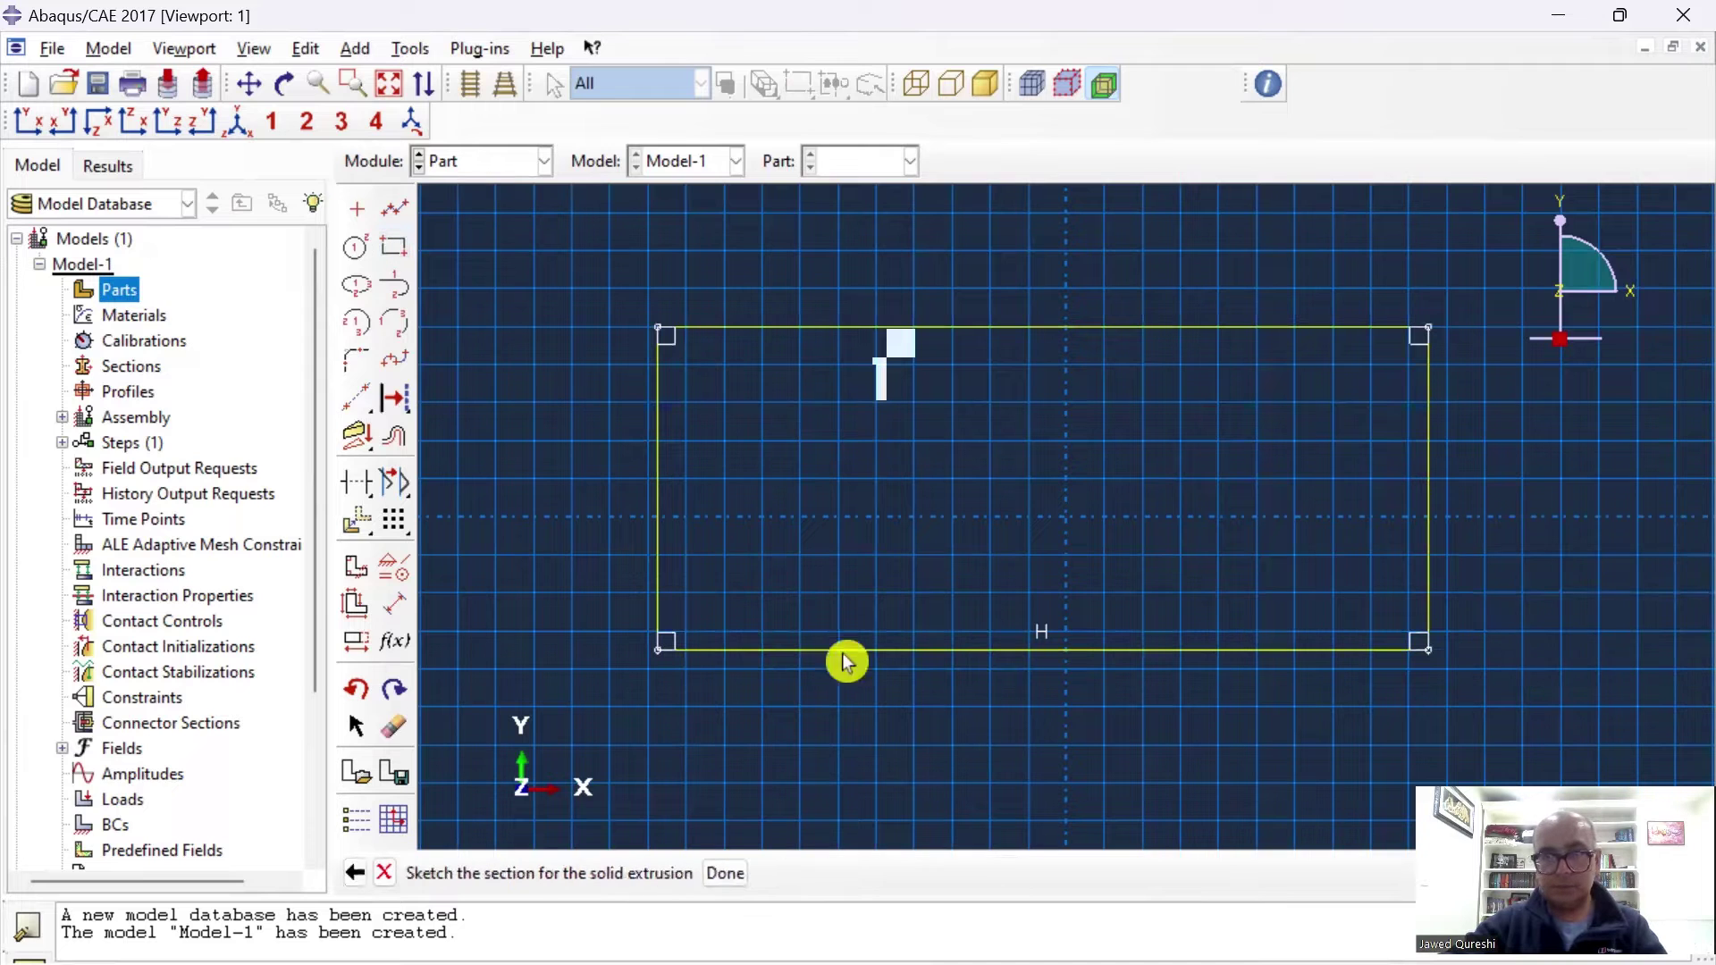
{"action": "left_click", "coordinate": [395, 728]}
{"action": "left_click", "coordinate": [1439, 541]}
{"action": "left_click", "coordinate": [815, 874]}
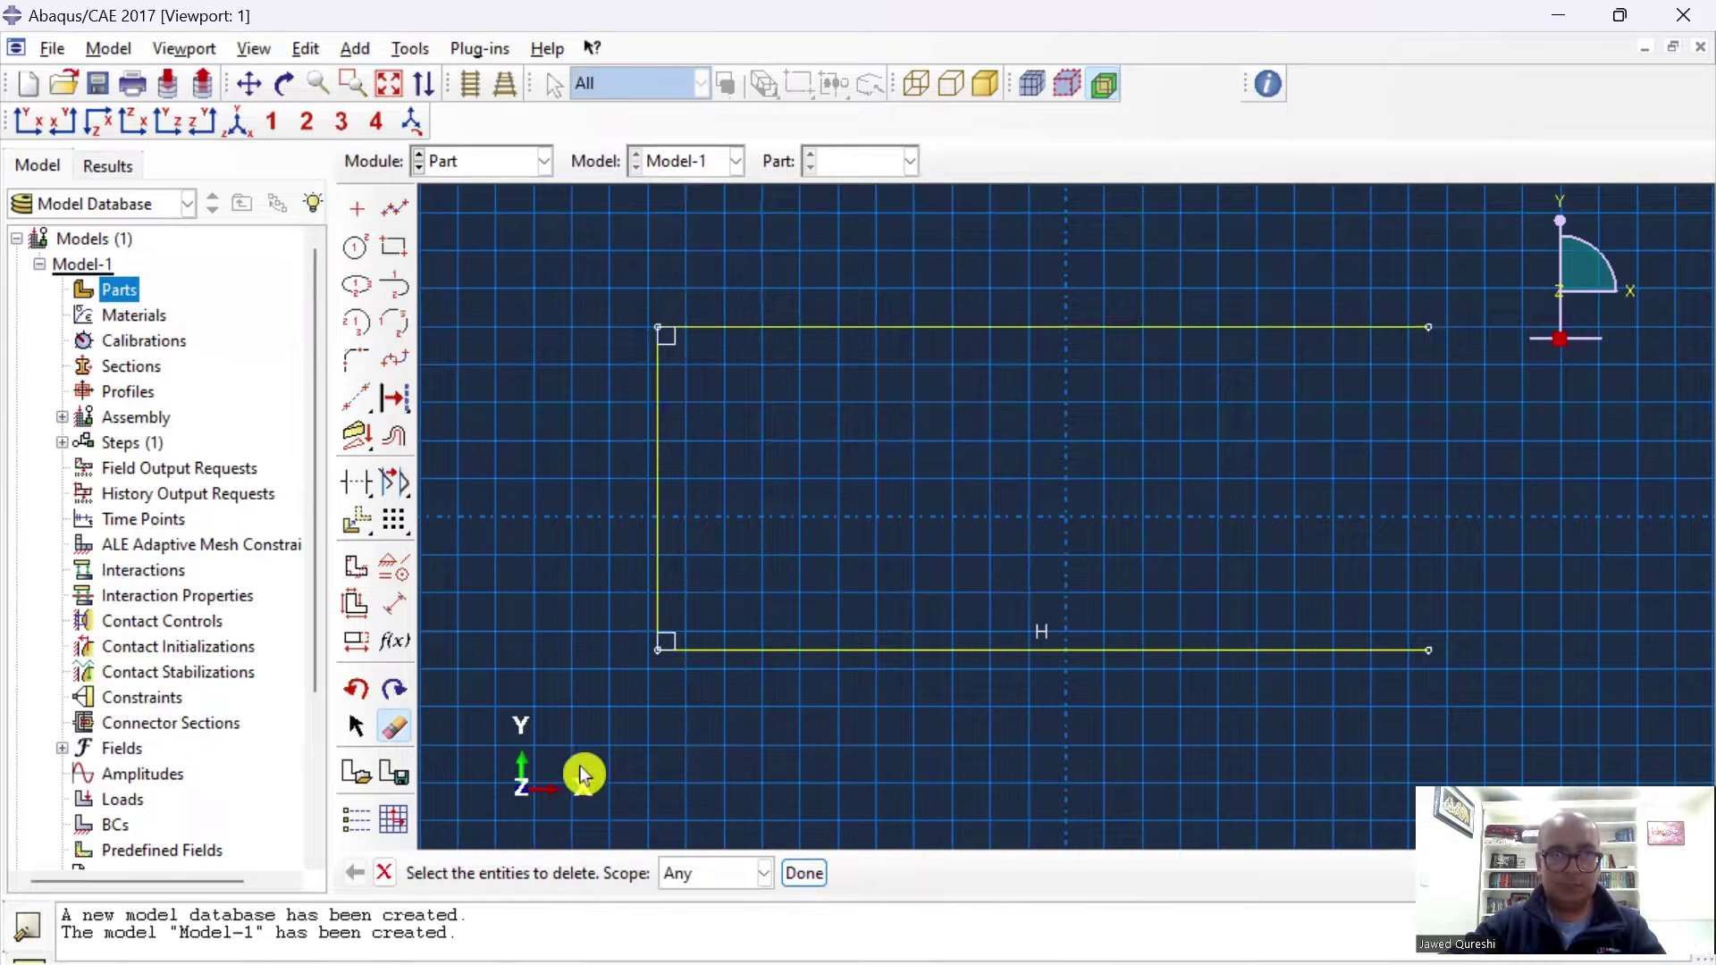
Constrain the top and bottom lines to equal length.
{"action": "left_click", "coordinate": [401, 581]}
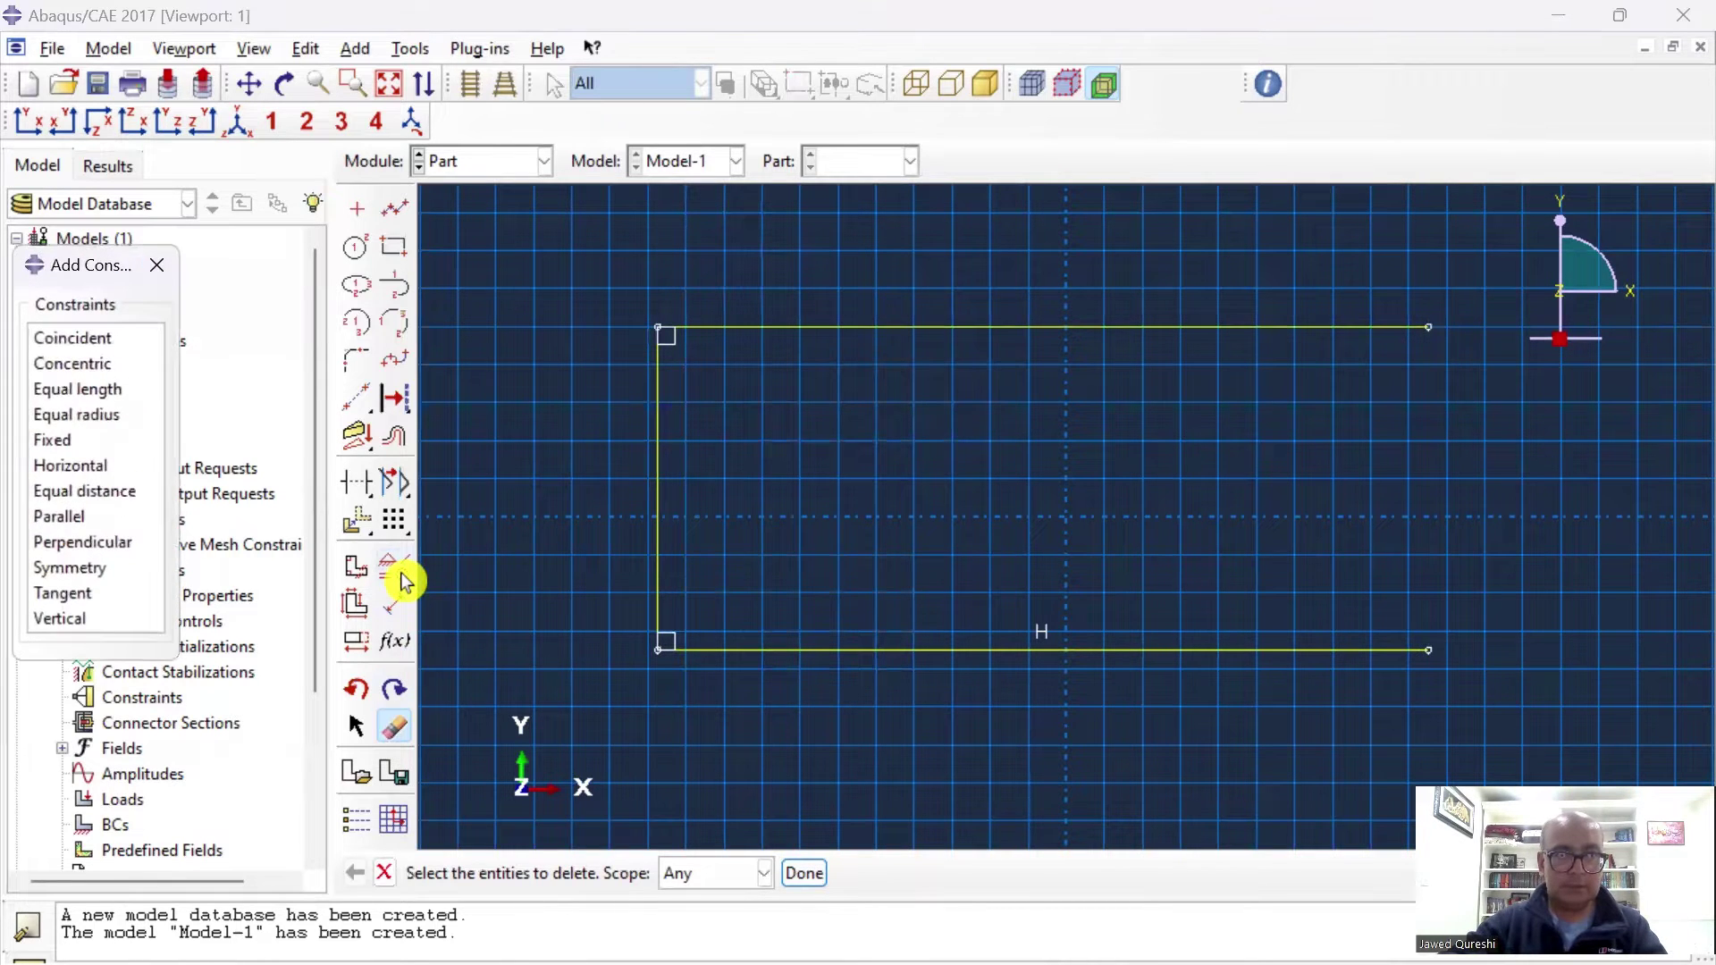
{"action": "left_click", "coordinate": [132, 391]}
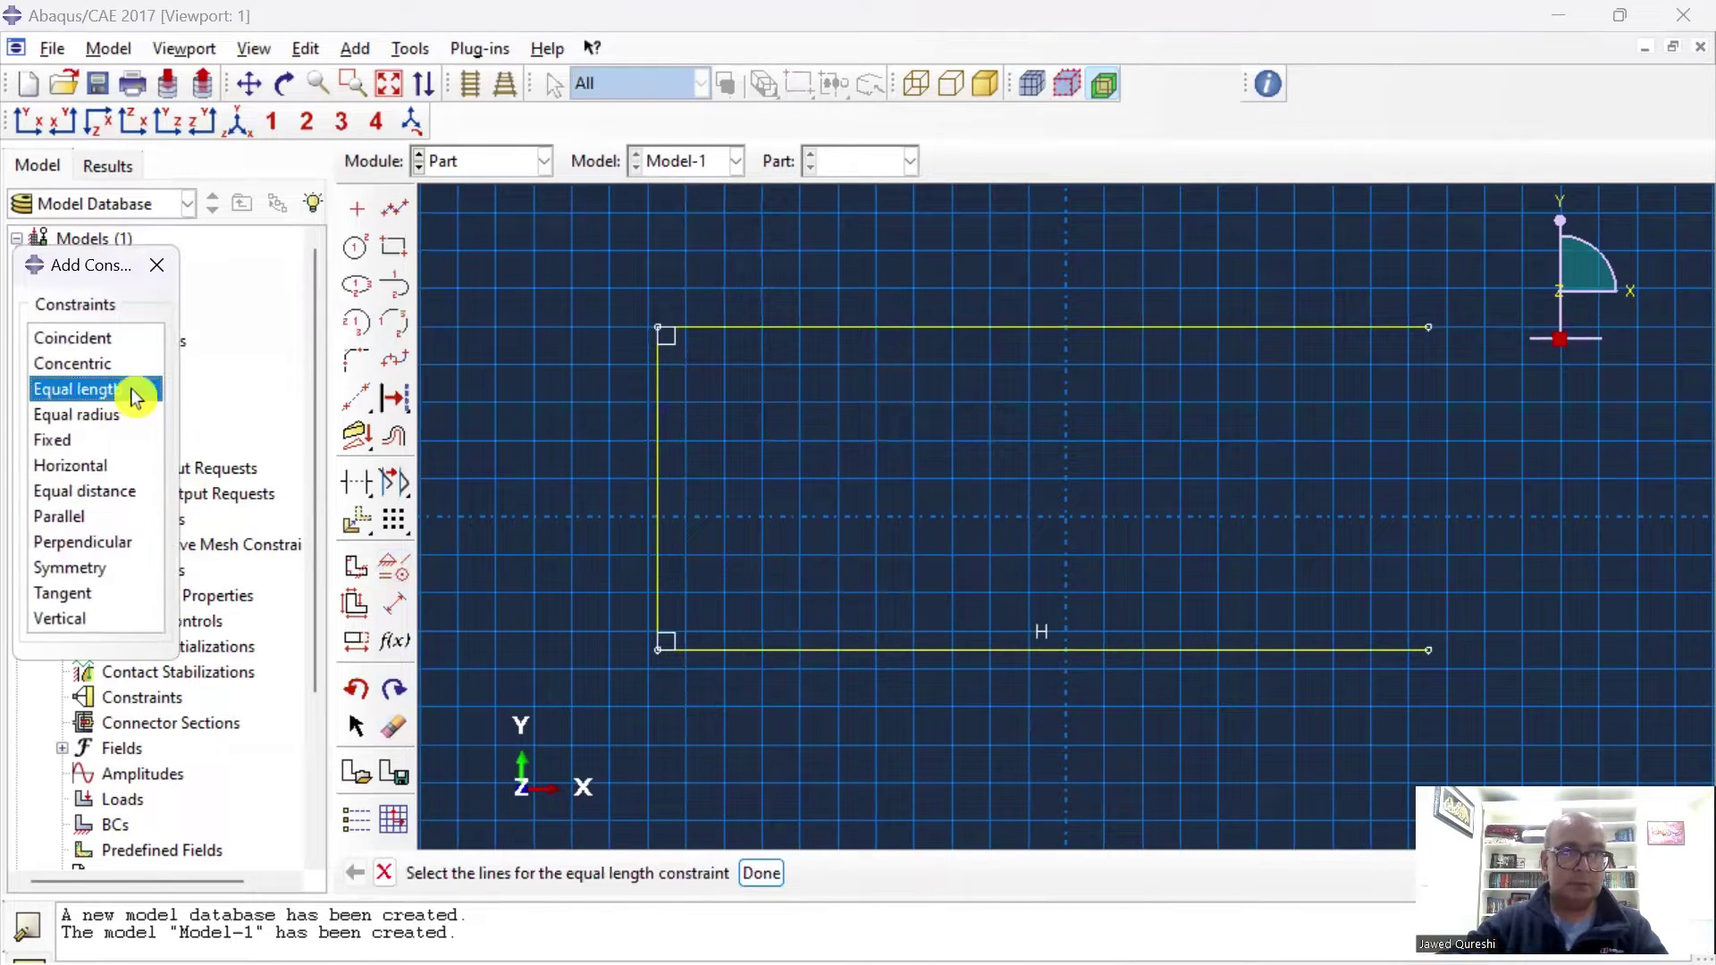
{"action": "left_click", "coordinate": [1158, 334]}
{"action": "left_click", "coordinate": [1142, 652]}
{"action": "left_click", "coordinate": [776, 876]}
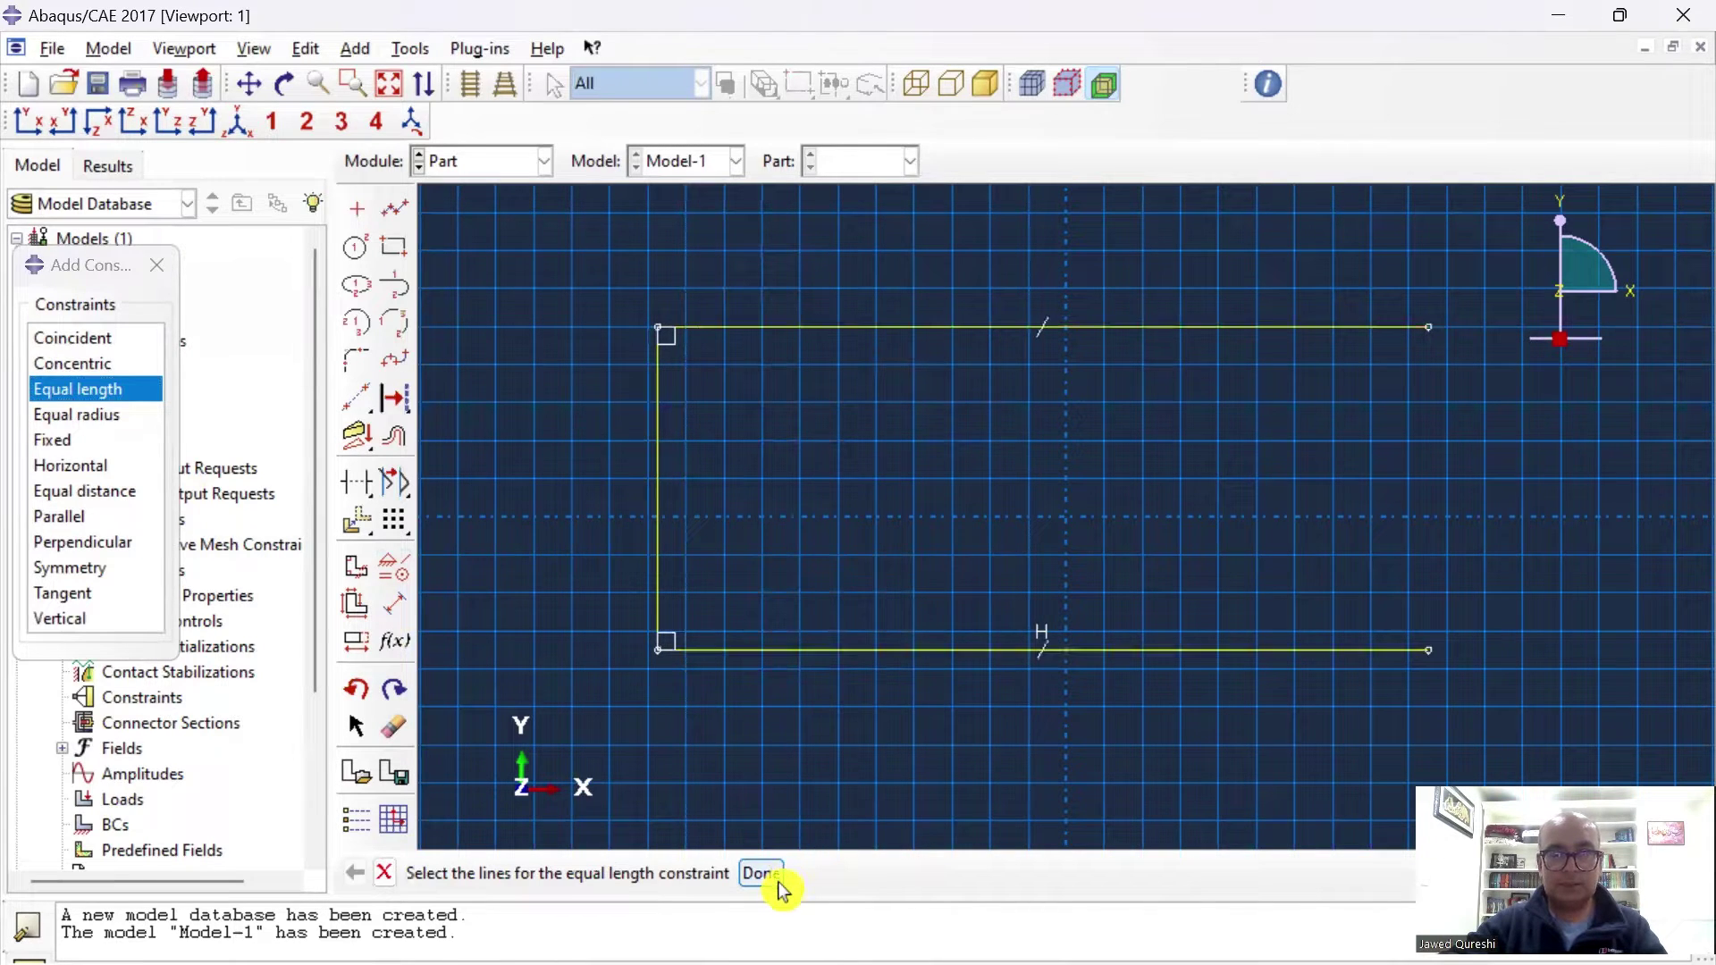
Dimension the left edge to 0.05 height and the bottom line to 0.1 length.
{"action": "left_click", "coordinate": [402, 608]}
{"action": "left_click", "coordinate": [660, 561]}
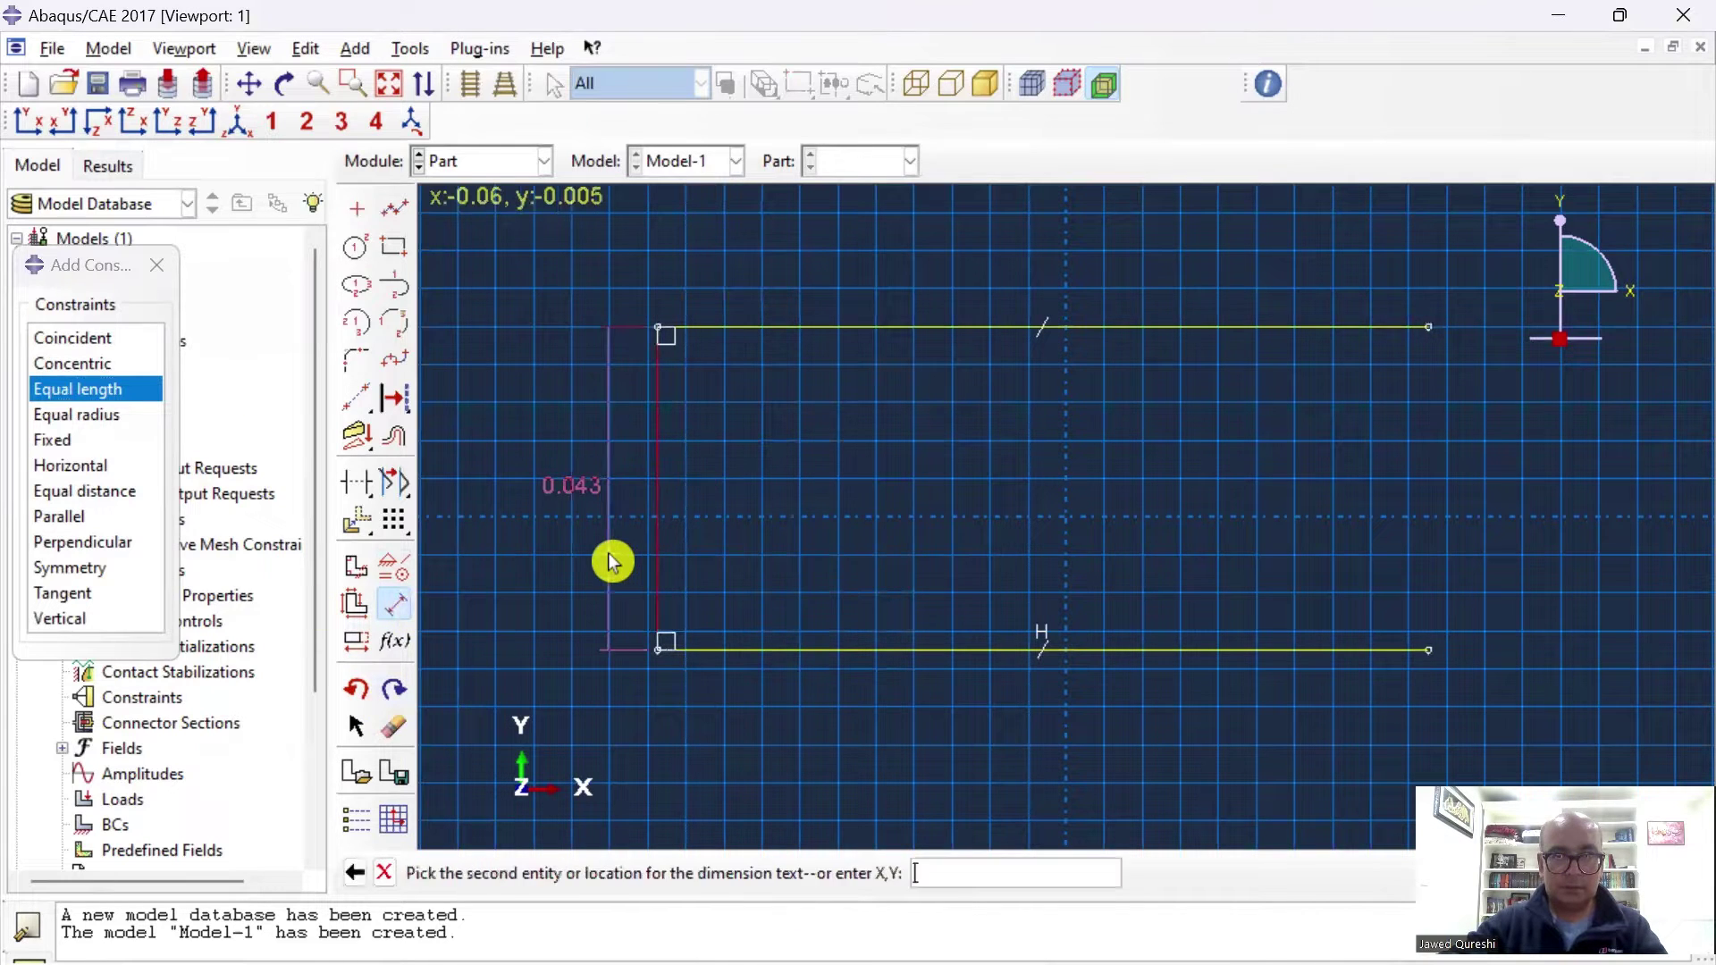
{"action": "left_click", "coordinate": [608, 556]}
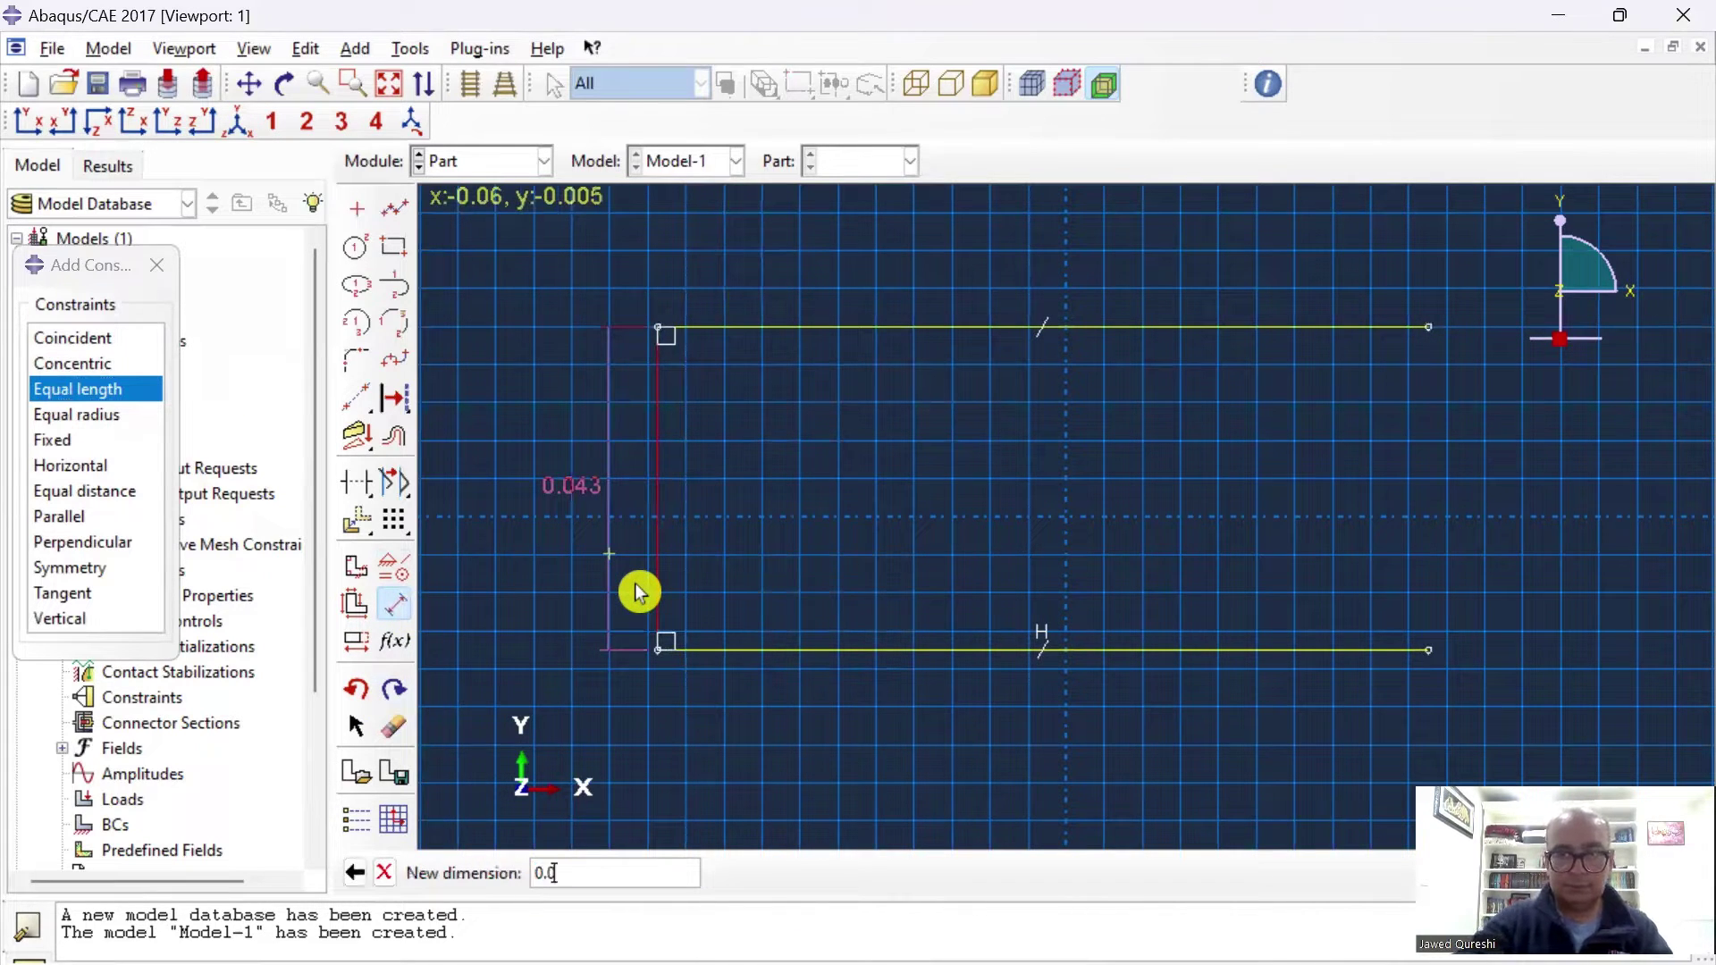
{"action": "key", "text": "Return"}
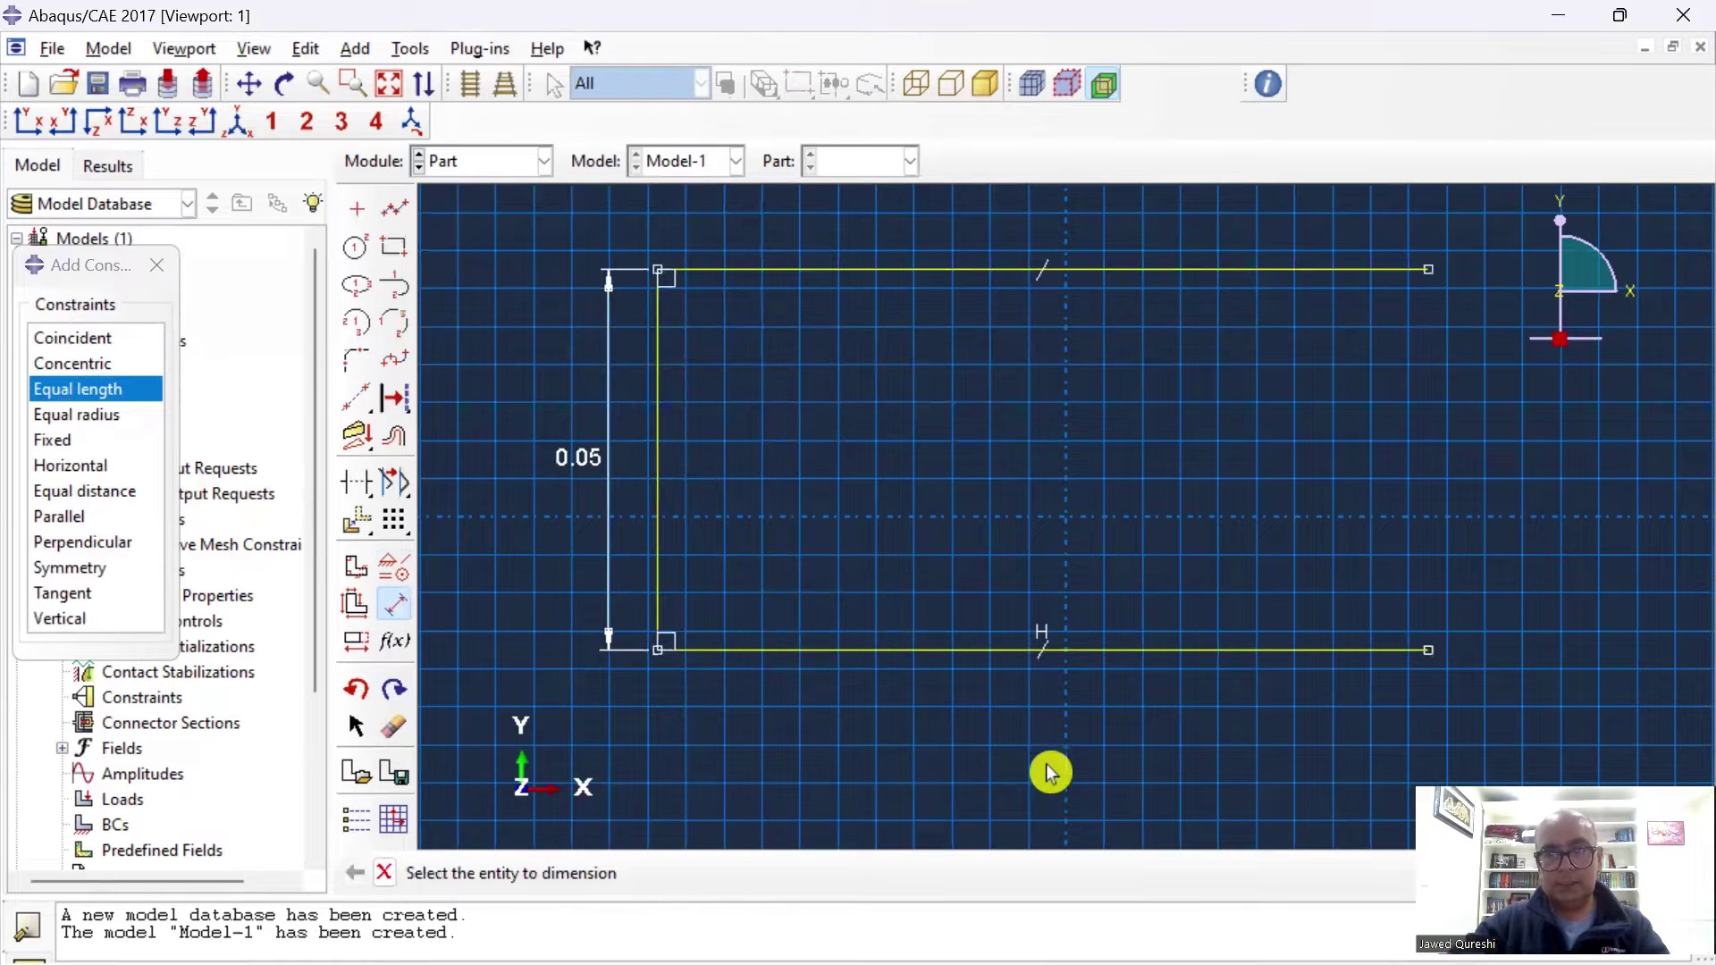
{"action": "left_click", "coordinate": [993, 650]}
{"action": "left_click", "coordinate": [999, 705]}
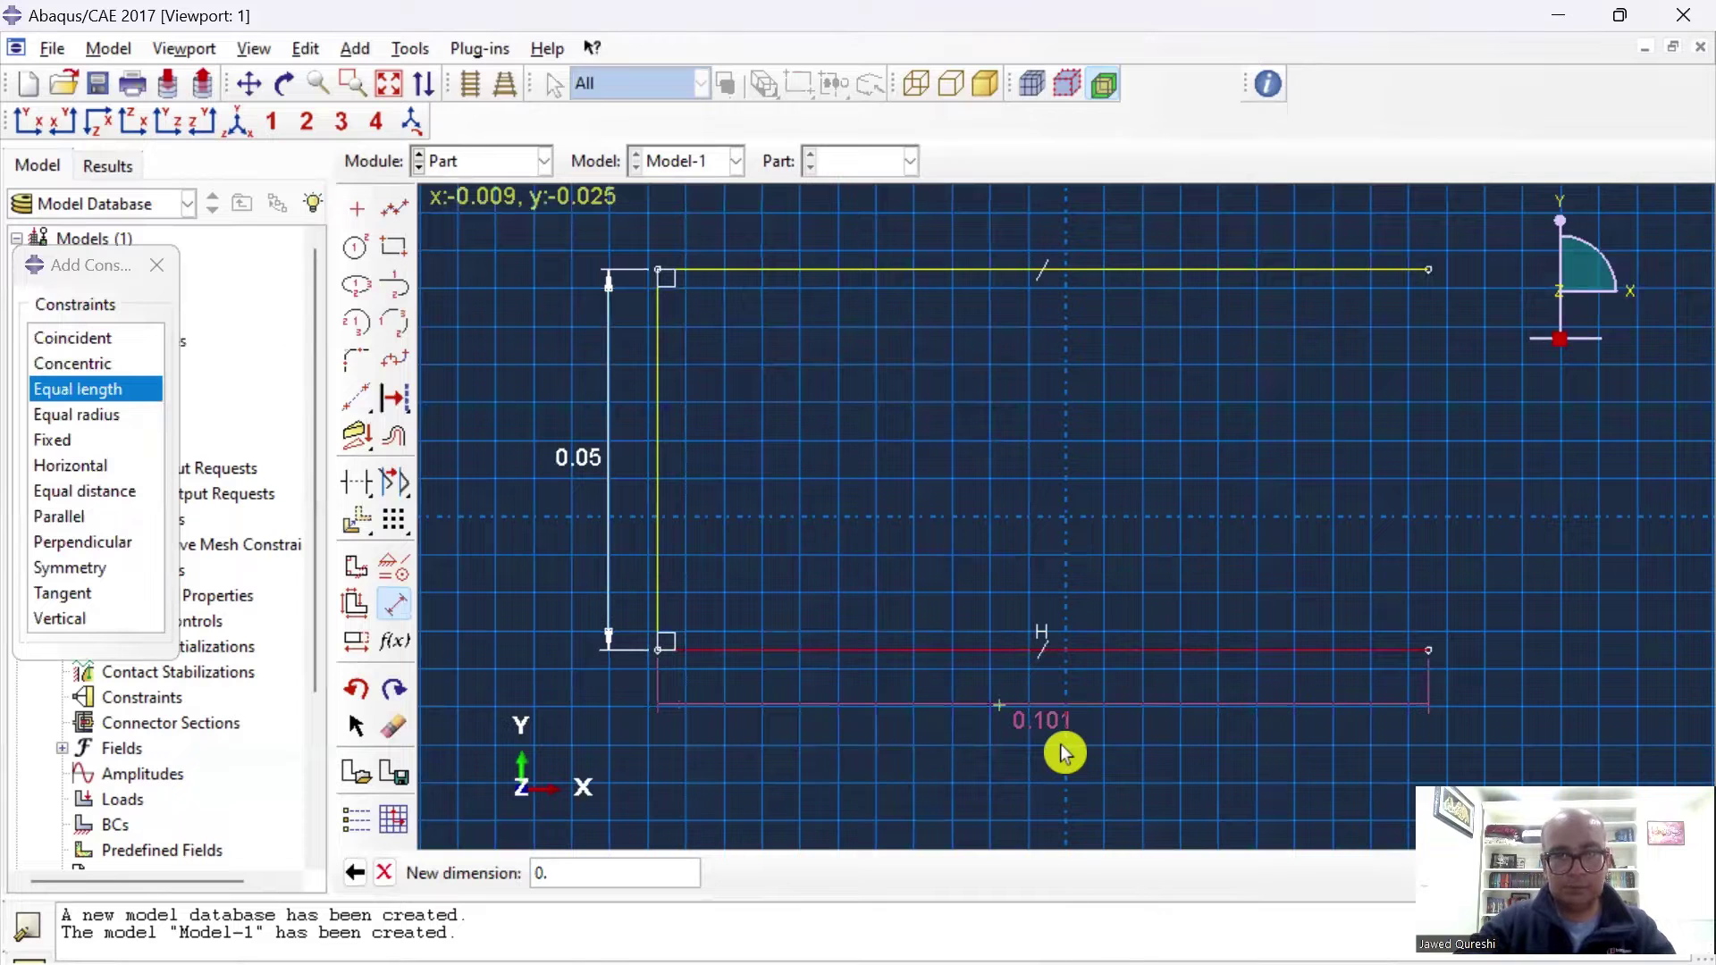
{"action": "type", "text": "0.1"}
{"action": "key", "text": "Return"}
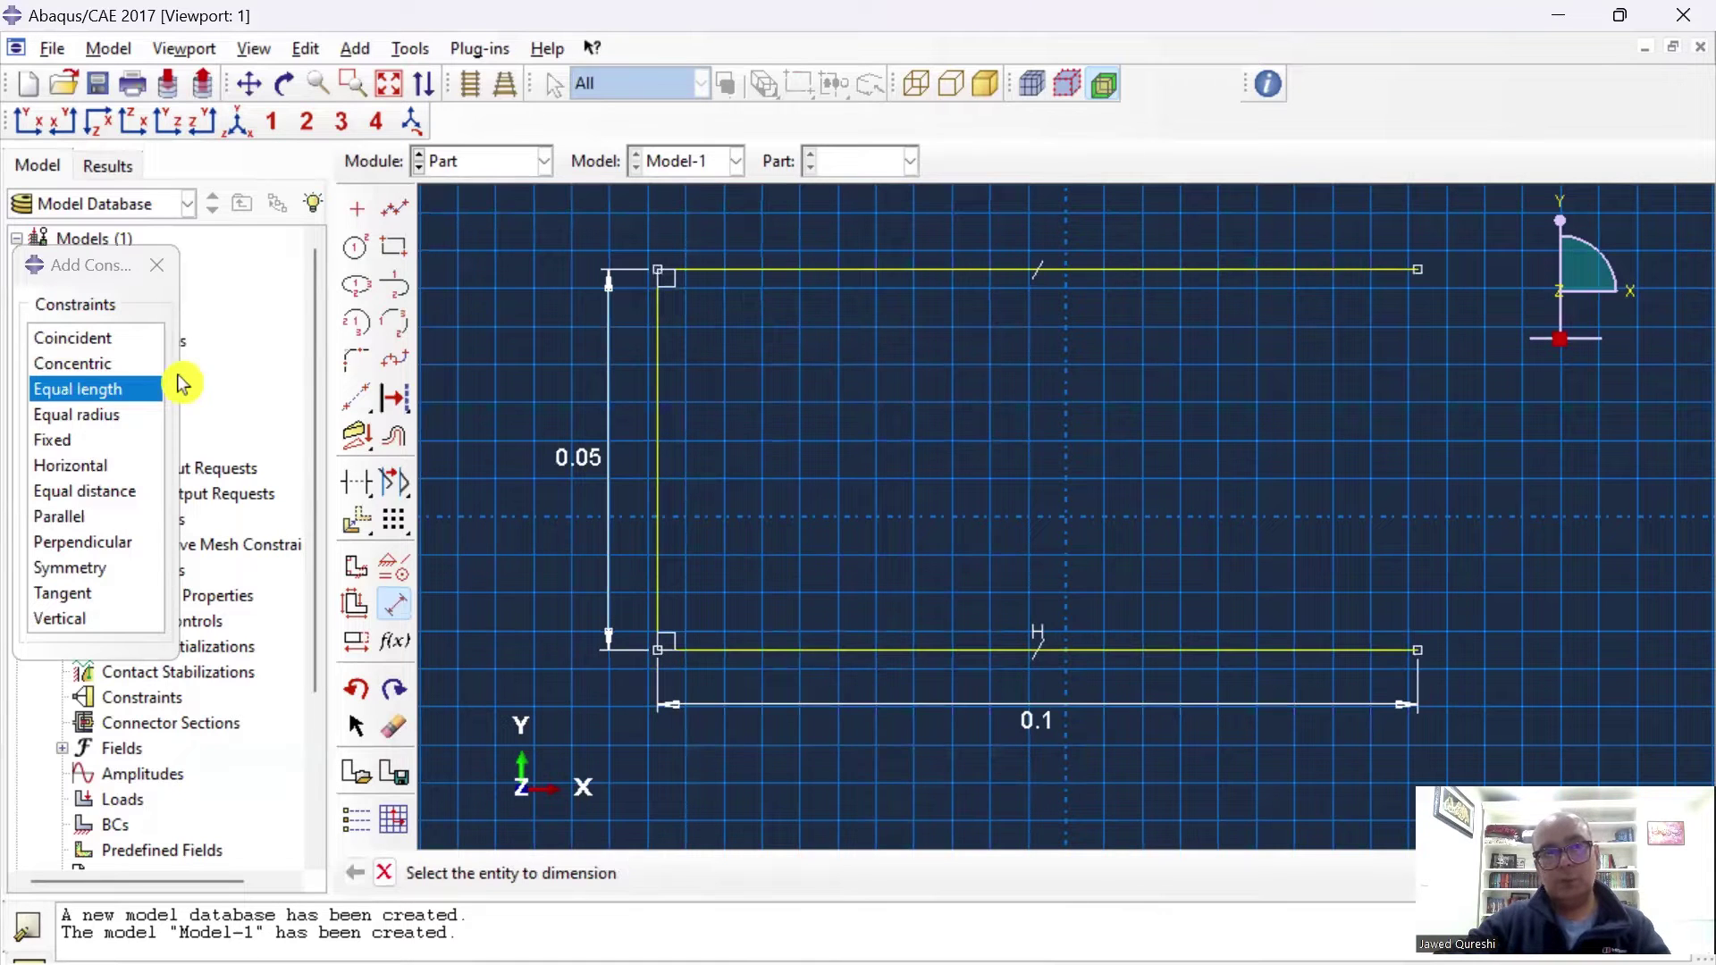
{"action": "left_click", "coordinate": [157, 265]}
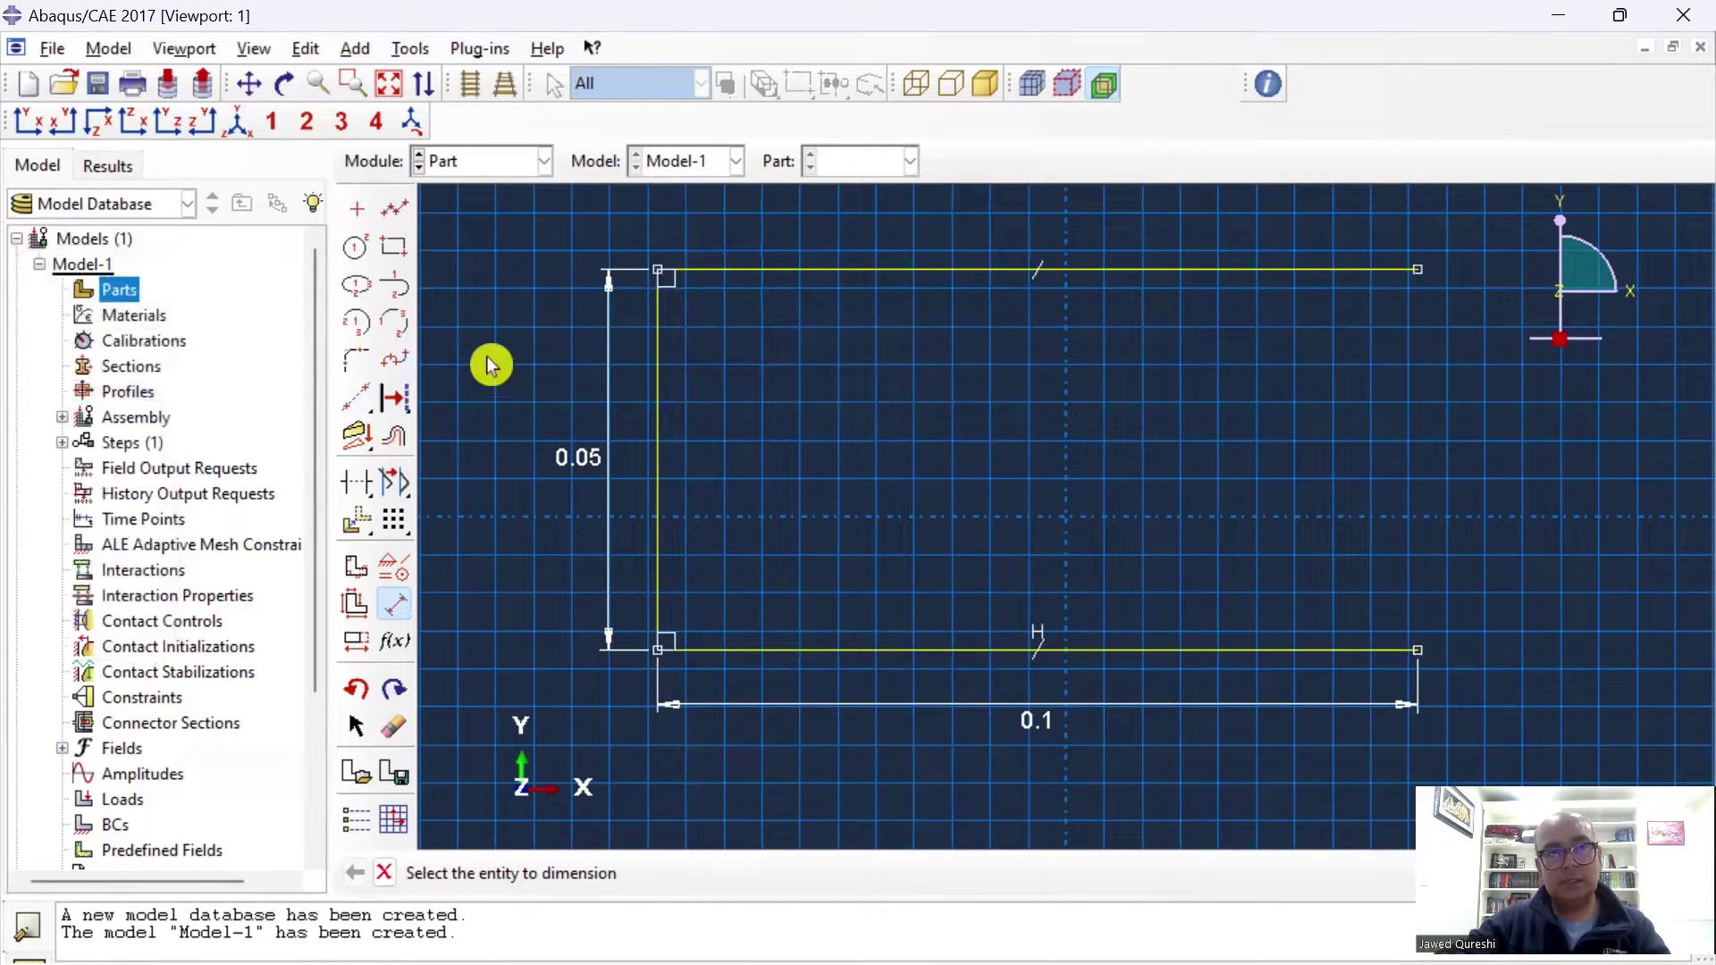
Draw a three-point arc between the top-right and bottom-right corners, bulging right.
{"action": "left_click", "coordinate": [394, 322]}
{"action": "left_click", "coordinate": [1417, 269]}
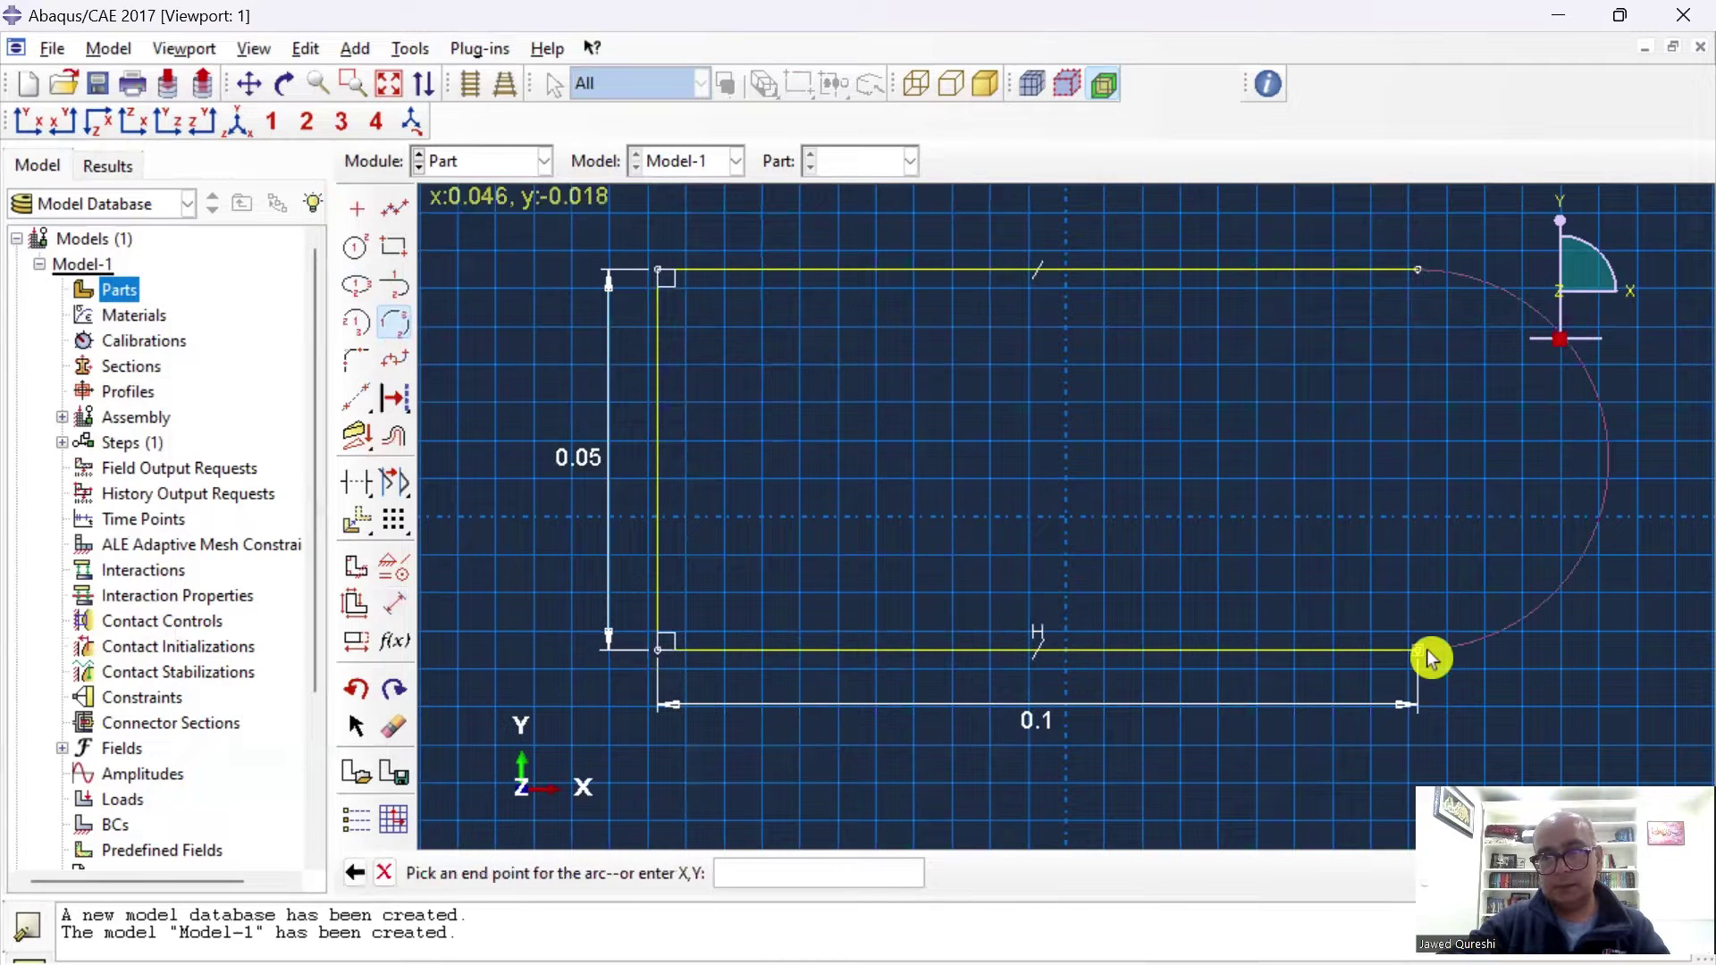
{"action": "left_click", "coordinate": [1425, 653]}
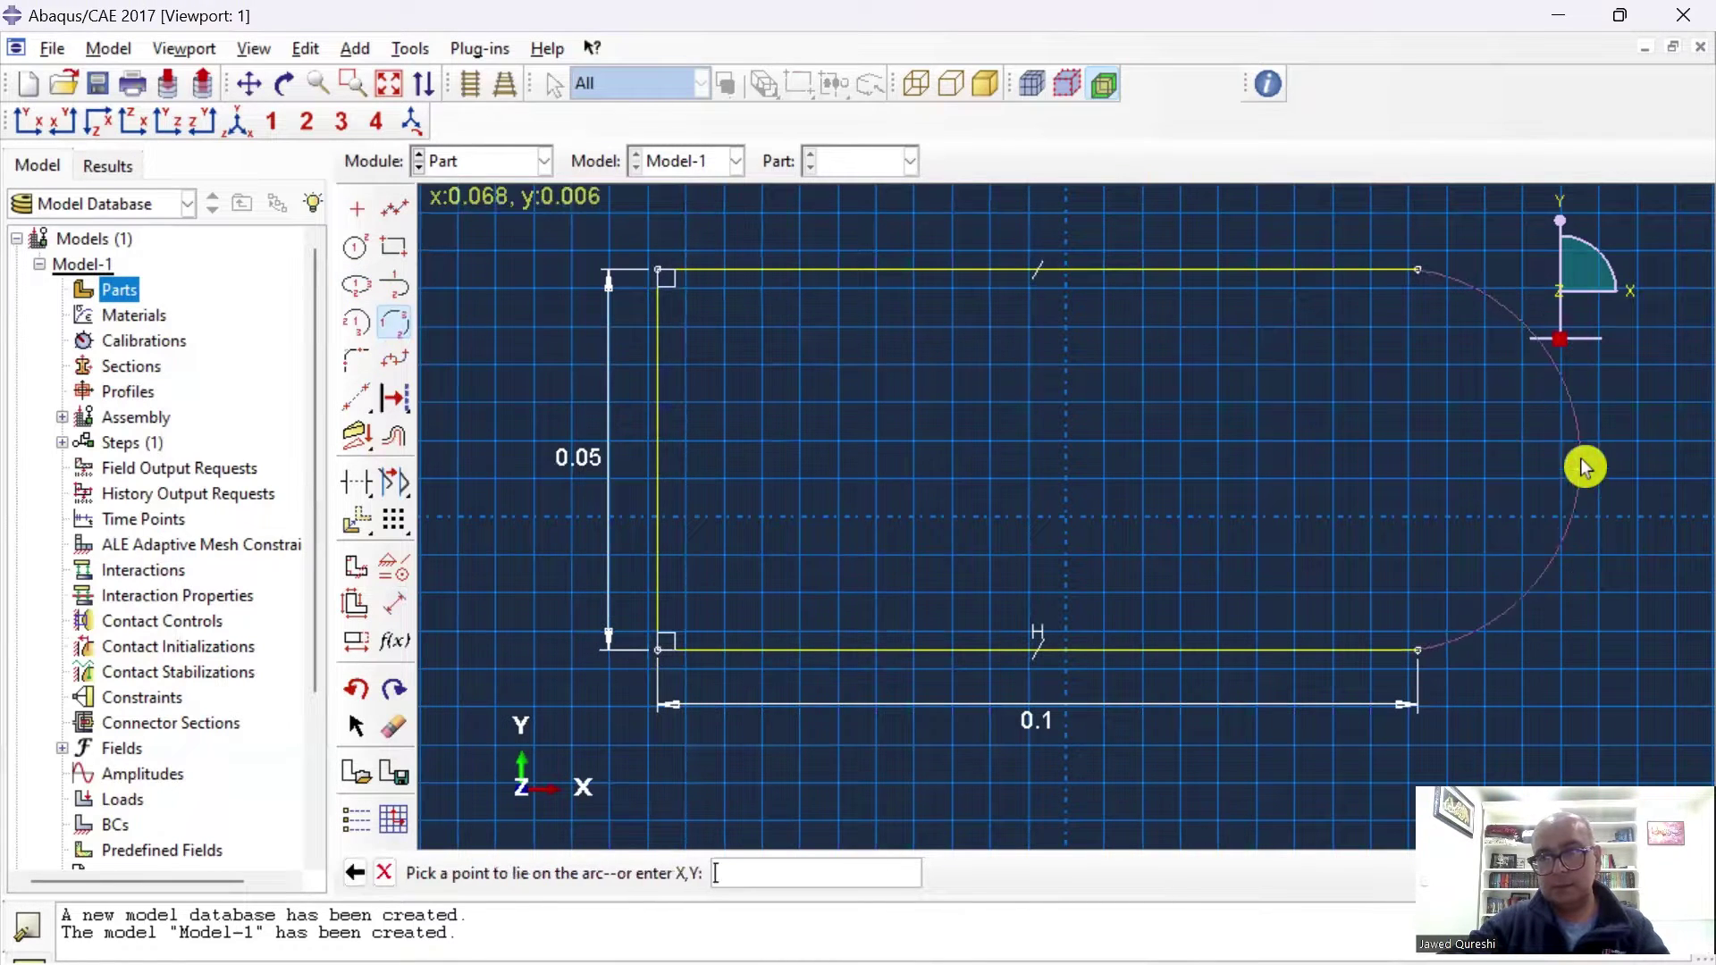
{"action": "left_click", "coordinate": [1555, 390]}
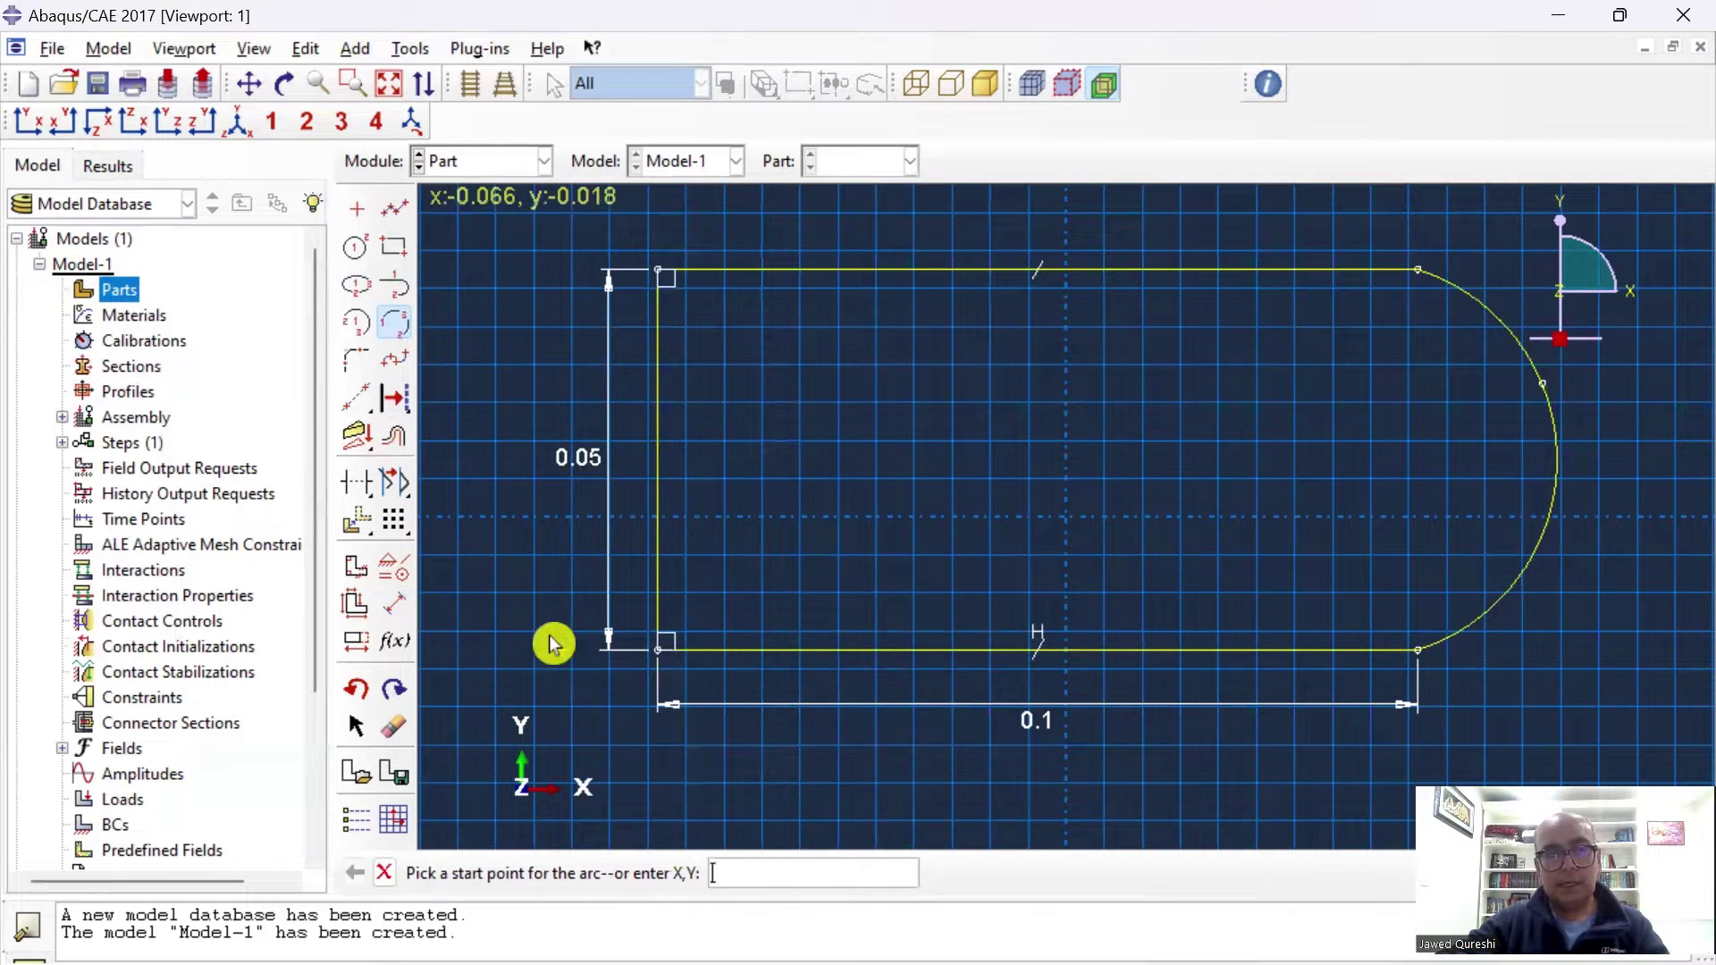
Make the arc tangent to both the top and bottom lines.
{"action": "left_click", "coordinate": [394, 577]}
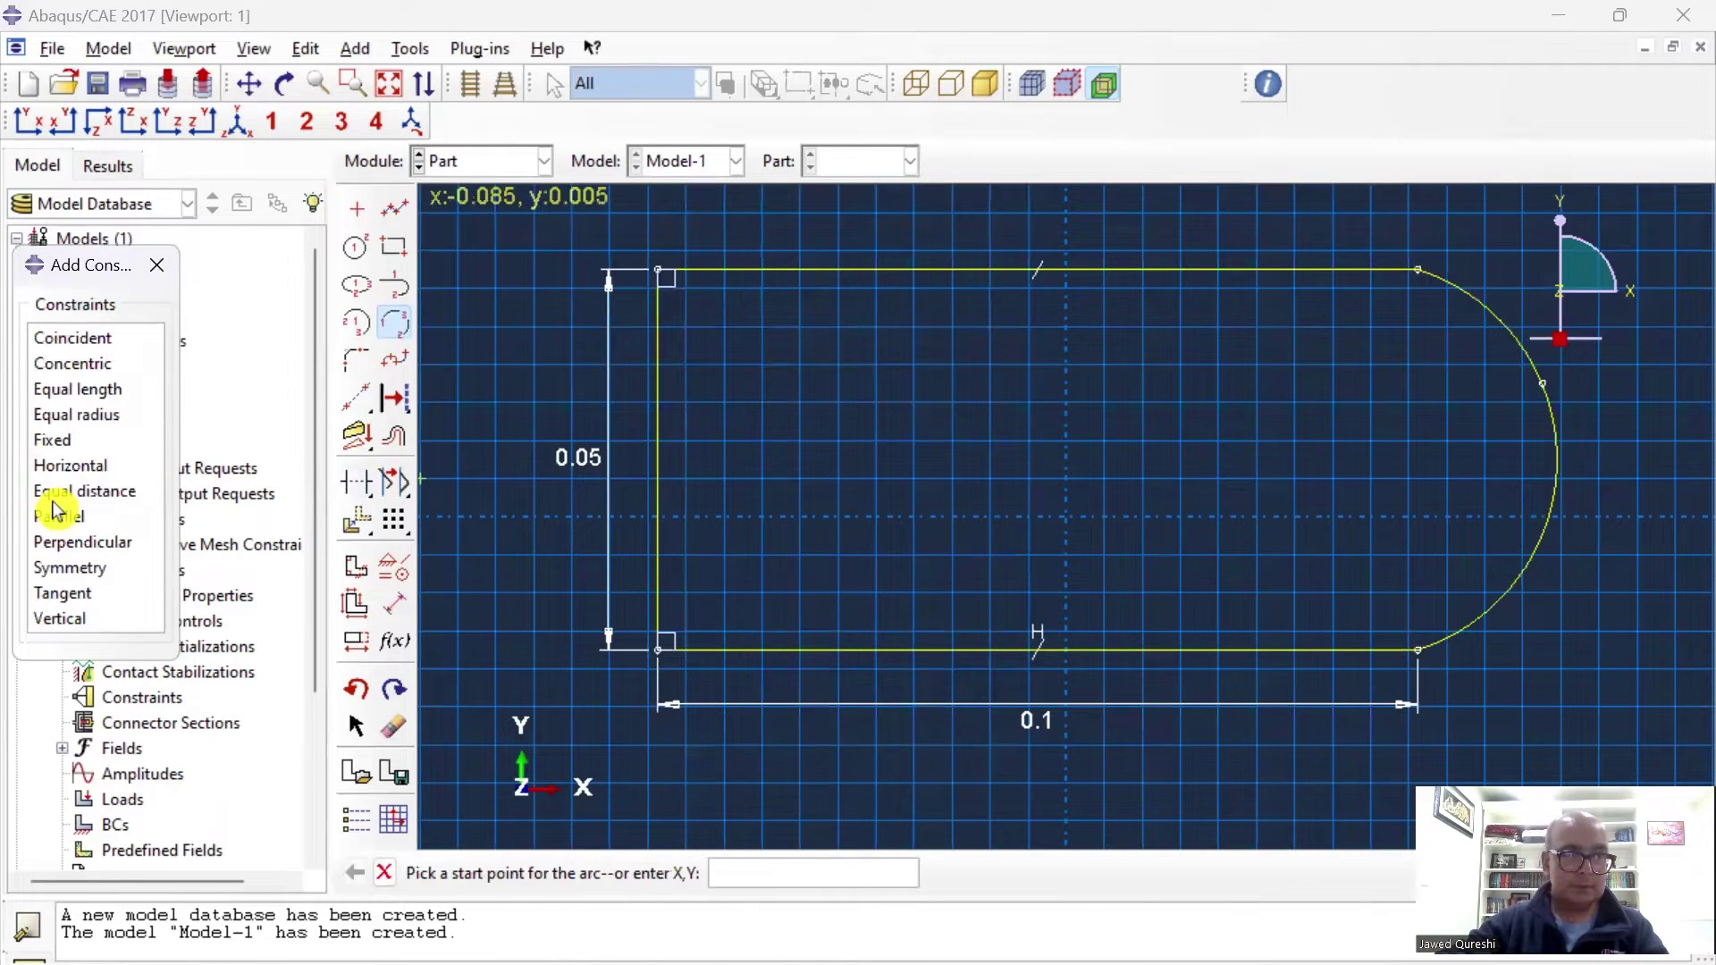
{"action": "left_click", "coordinate": [100, 597]}
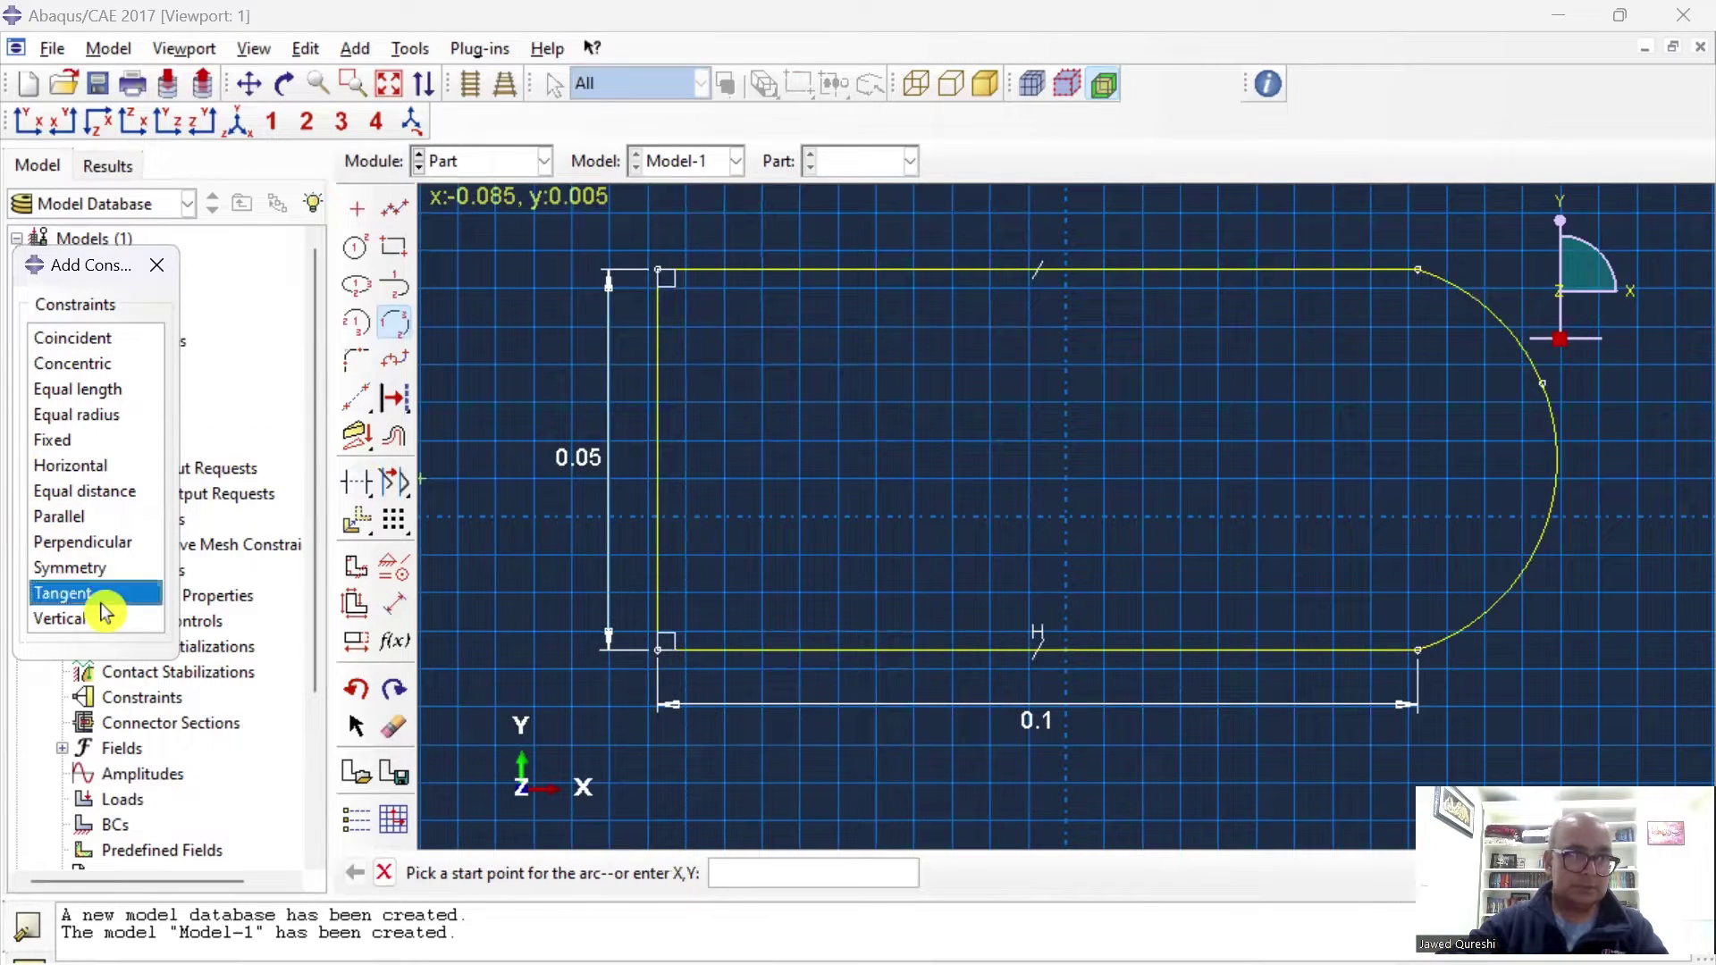
{"action": "left_click", "coordinate": [1377, 273]}
{"action": "left_click", "coordinate": [1471, 295]}
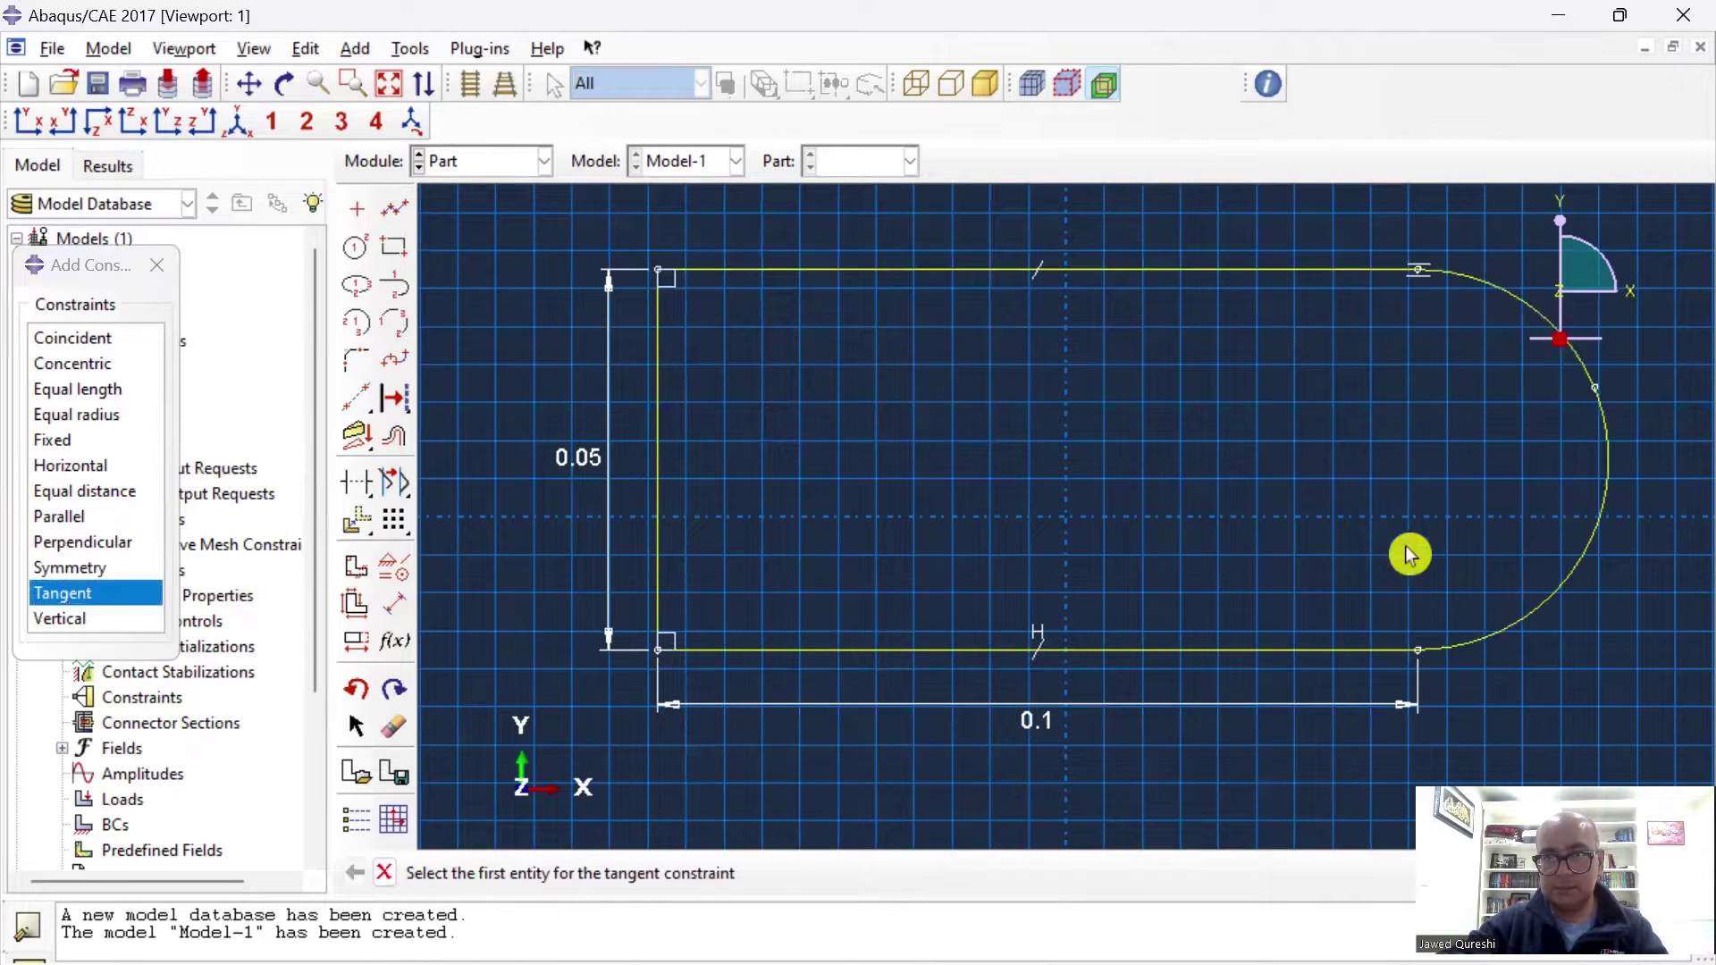
{"action": "left_click", "coordinate": [1371, 653]}
{"action": "left_click", "coordinate": [1463, 659]}
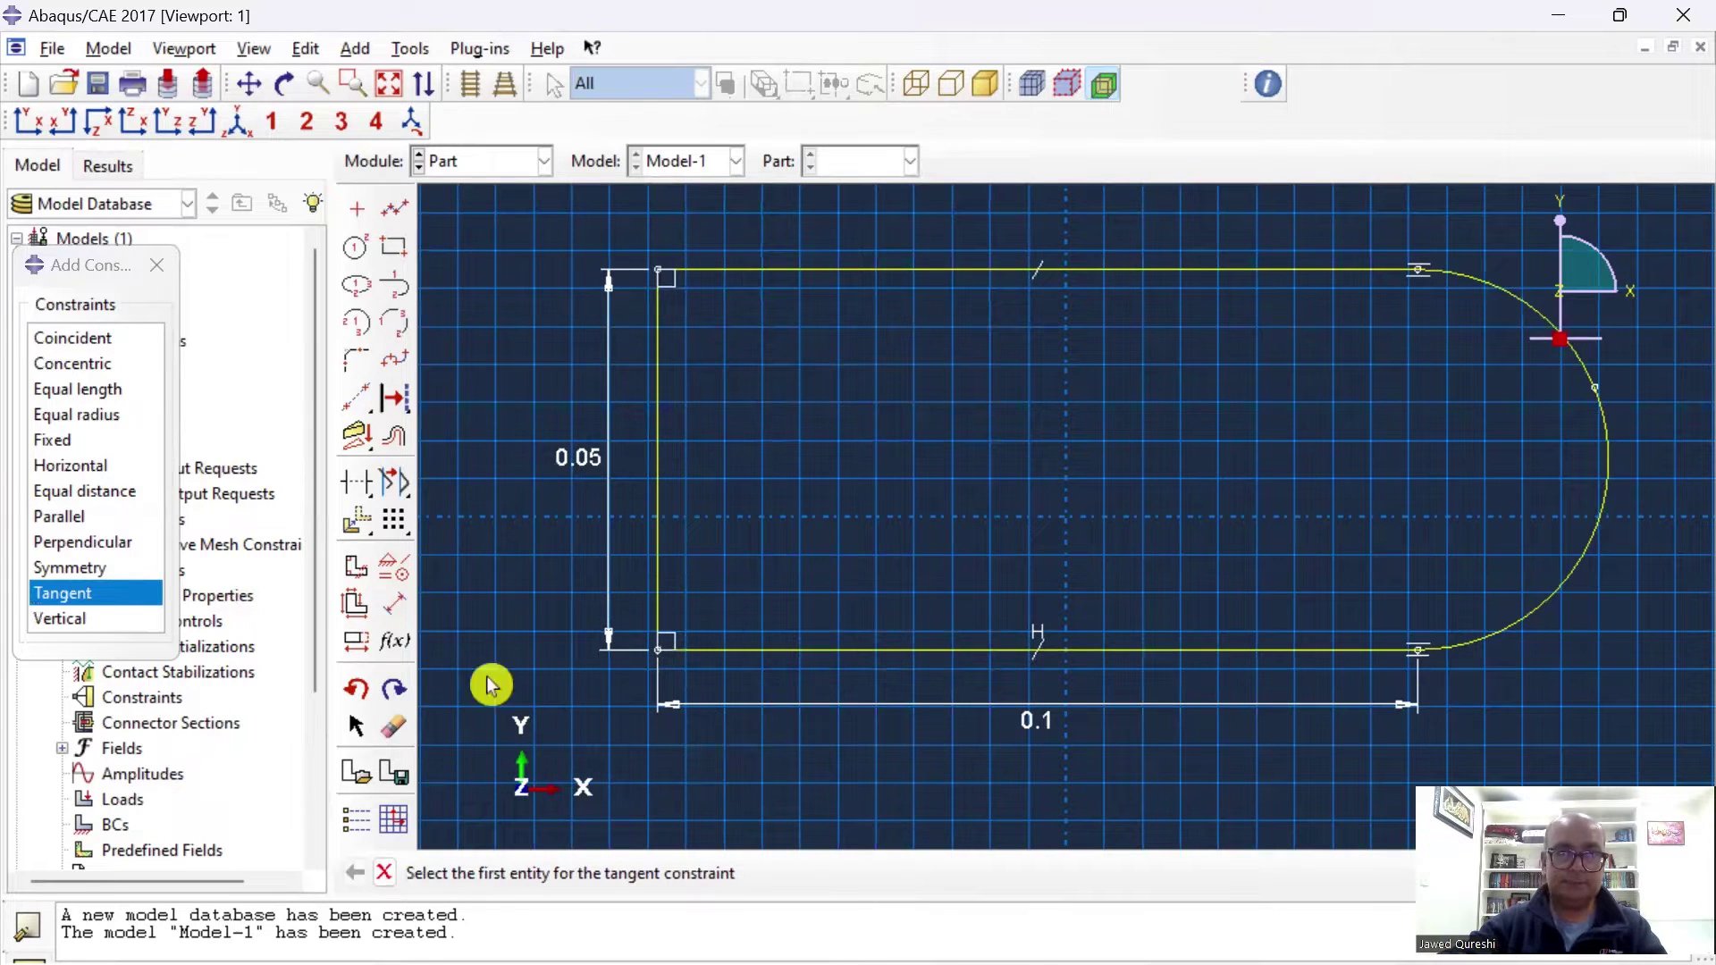
Draw a centre-and-perimeter circle inside the rounded end for the pin hole.
{"action": "left_click", "coordinate": [394, 604]}
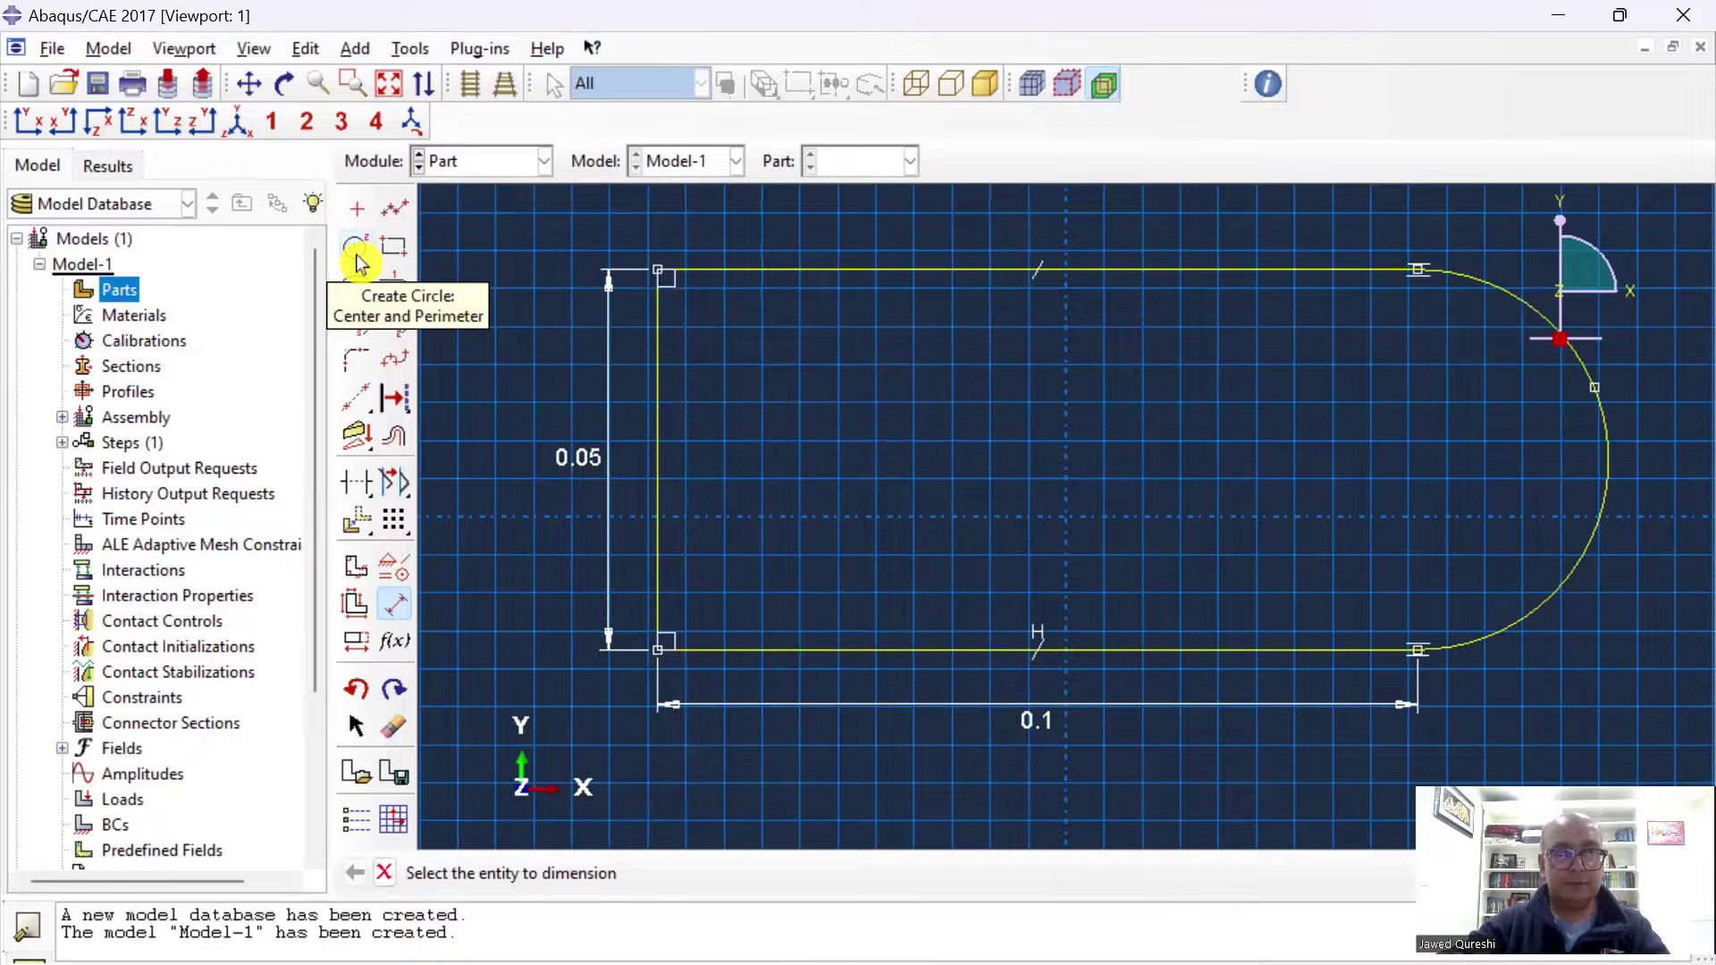
{"action": "left_click", "coordinate": [357, 247]}
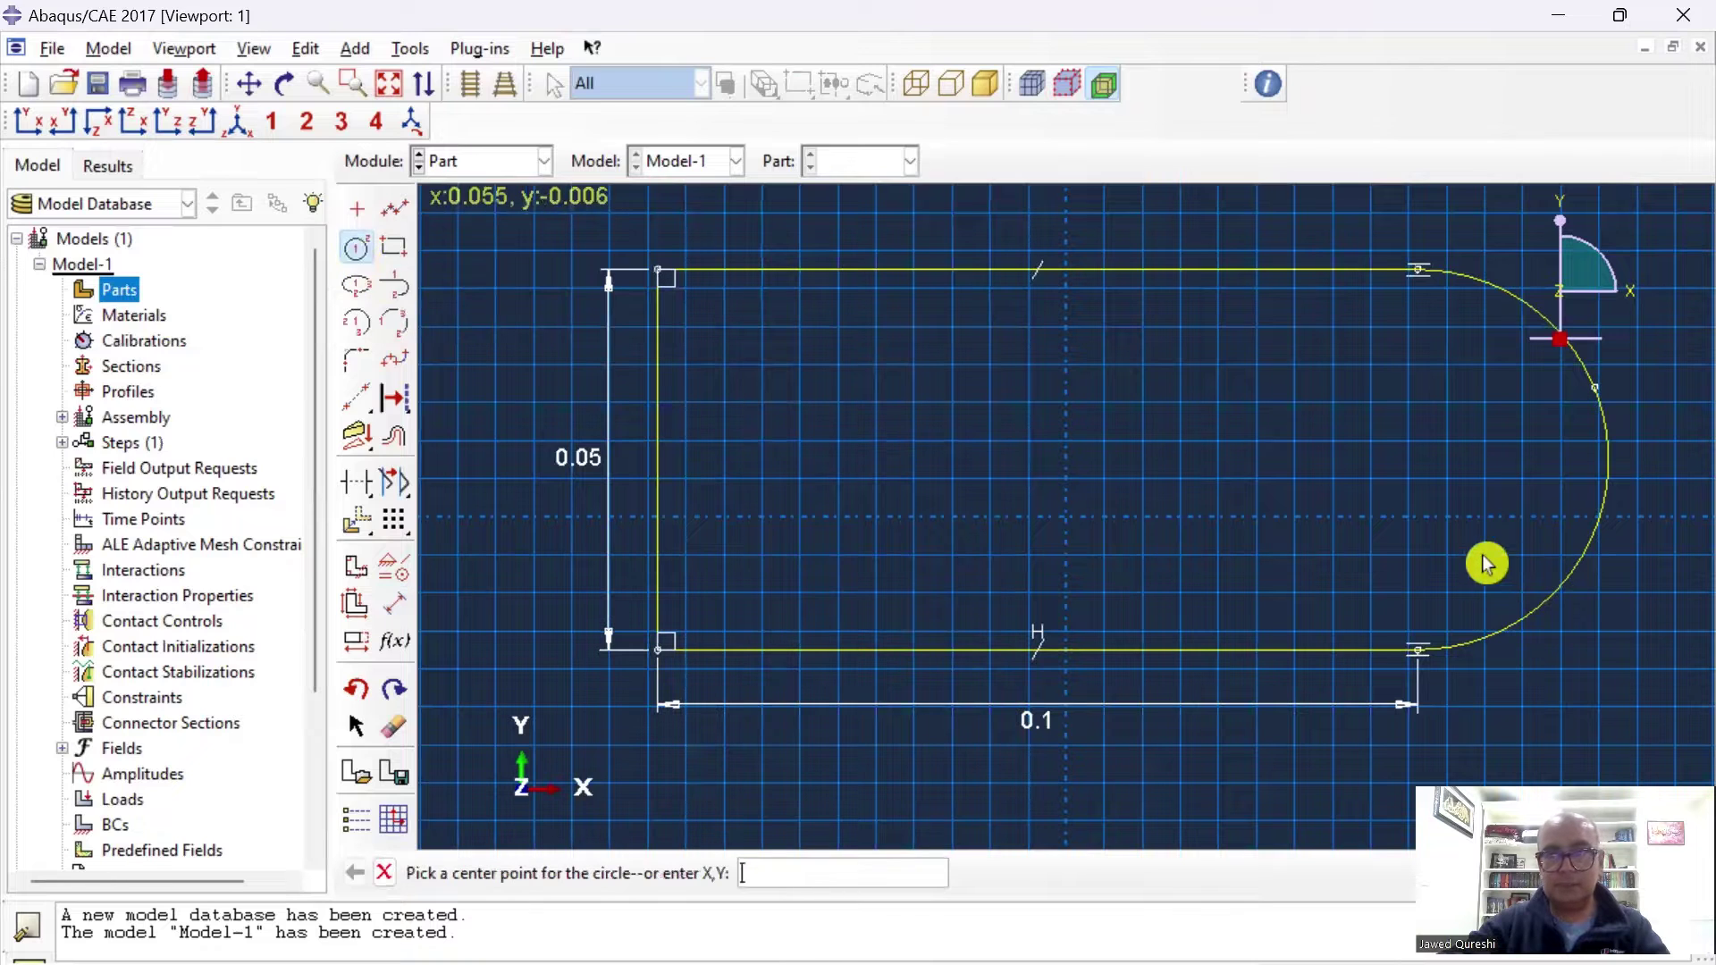
{"action": "left_click", "coordinate": [1428, 447]}
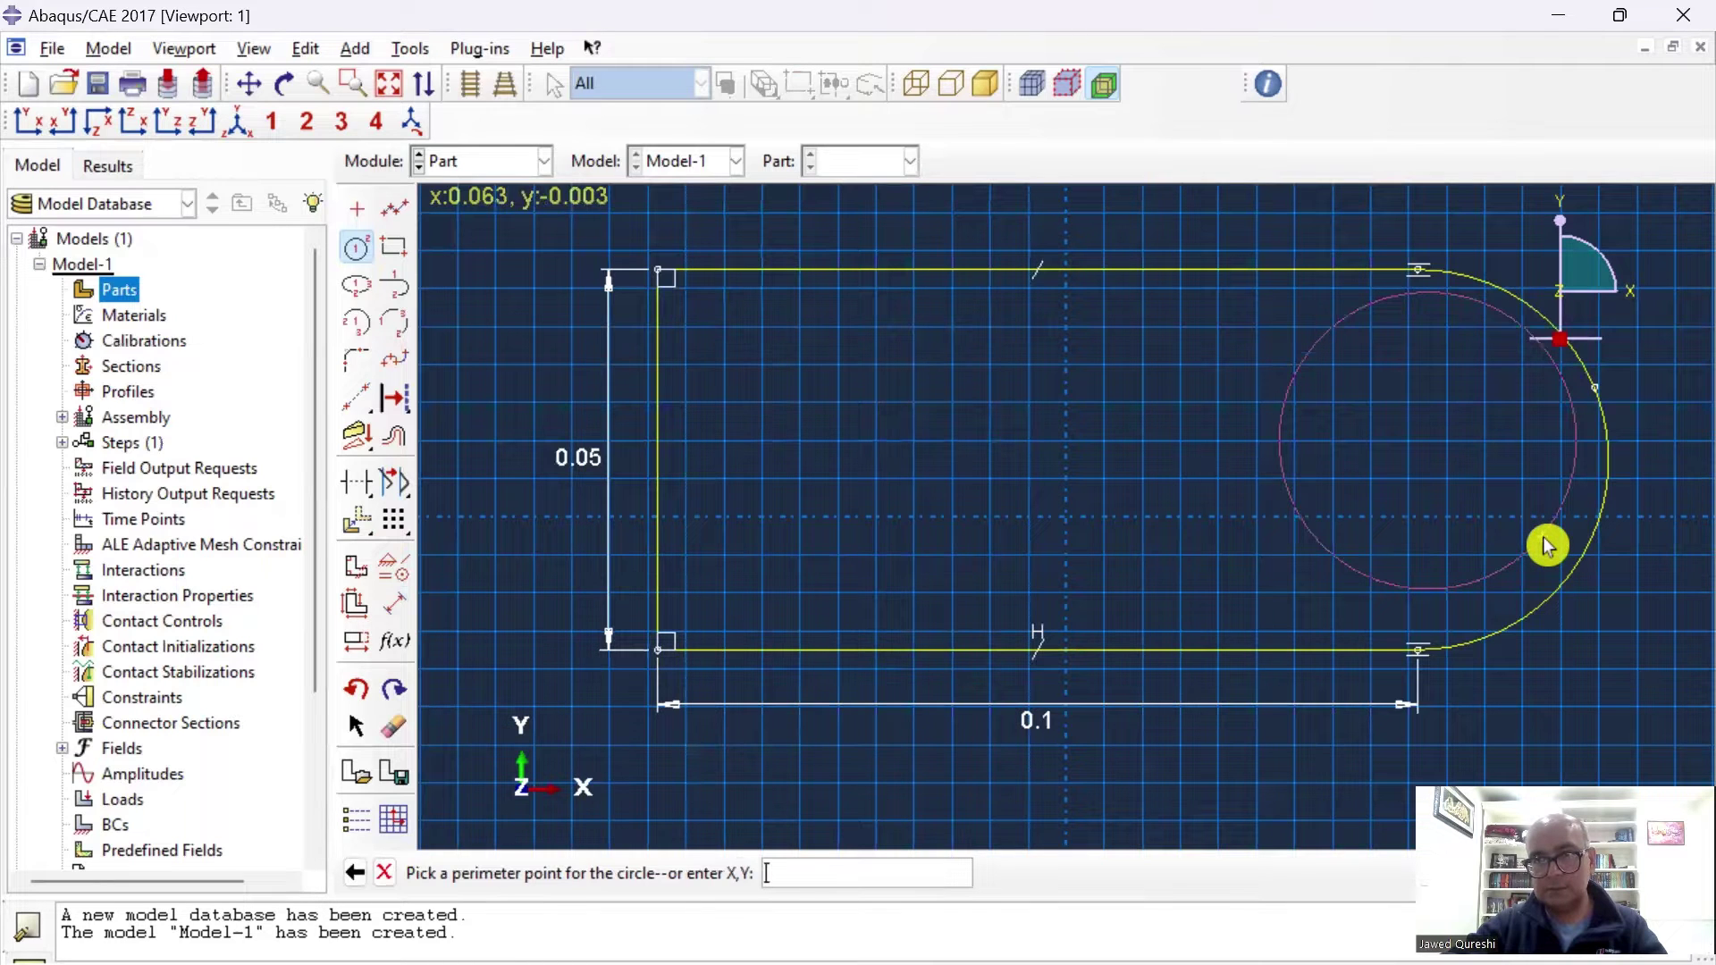
{"action": "left_click", "coordinate": [1543, 538]}
{"action": "right_click", "coordinate": [1076, 764]}
{"action": "left_click", "coordinate": [1153, 894]}
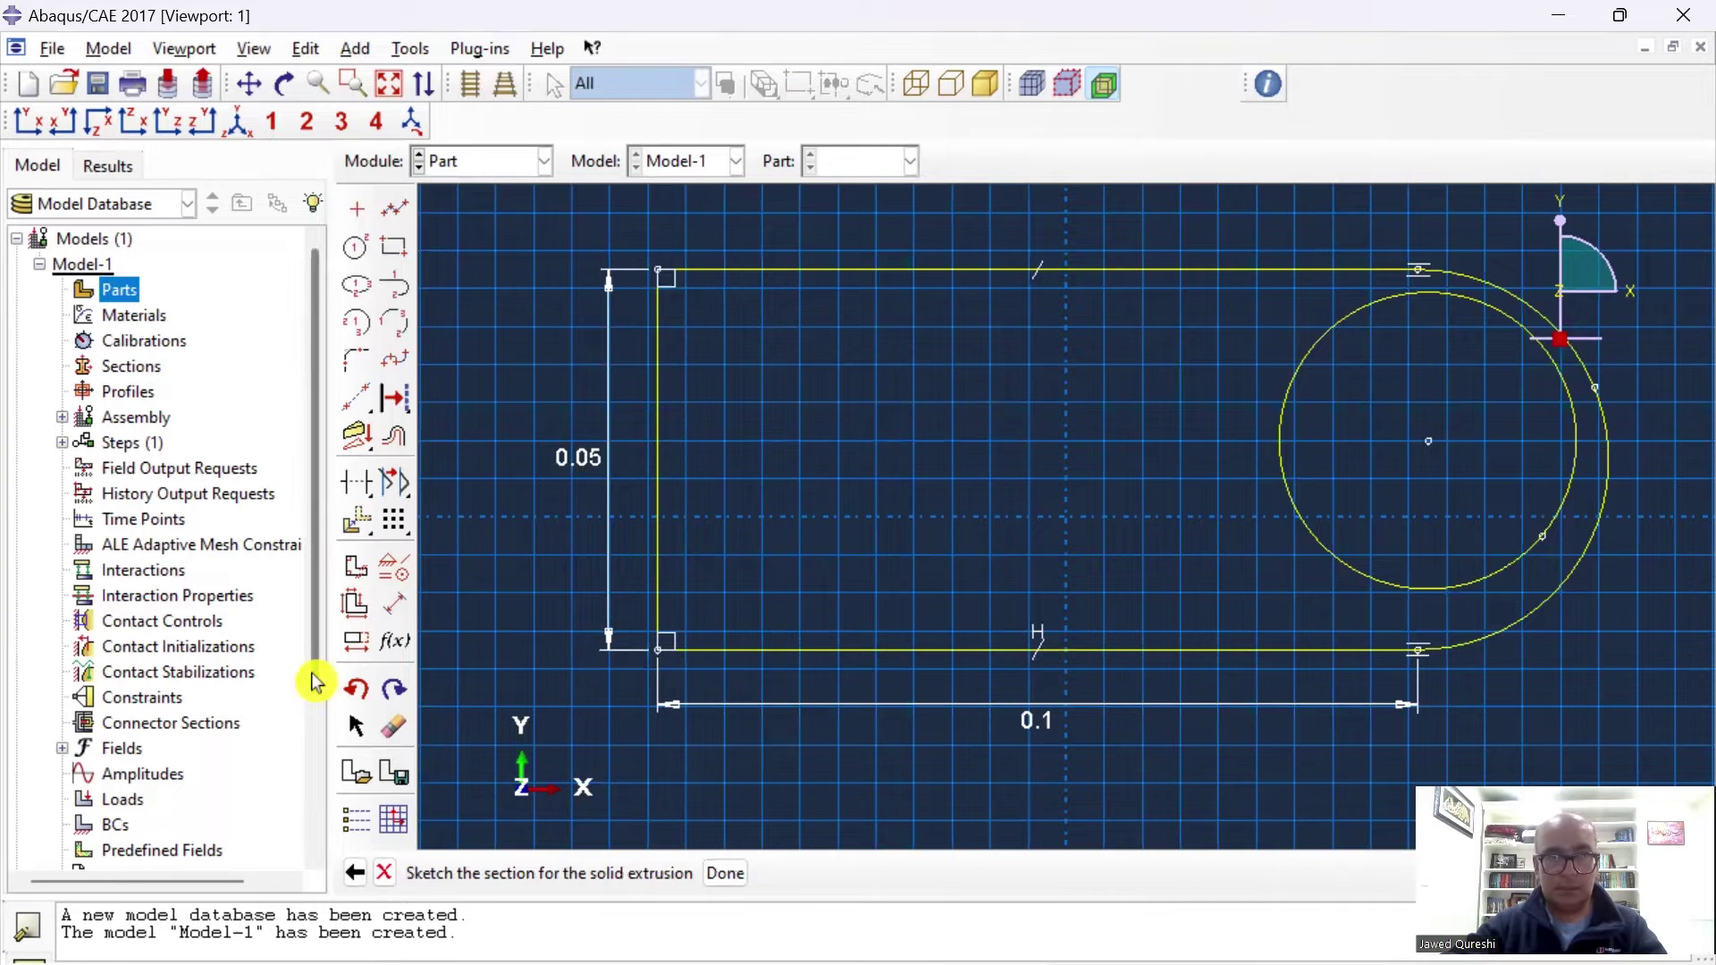
Make the hole concentric with the rounded-end arc.
{"action": "left_click", "coordinate": [396, 583]}
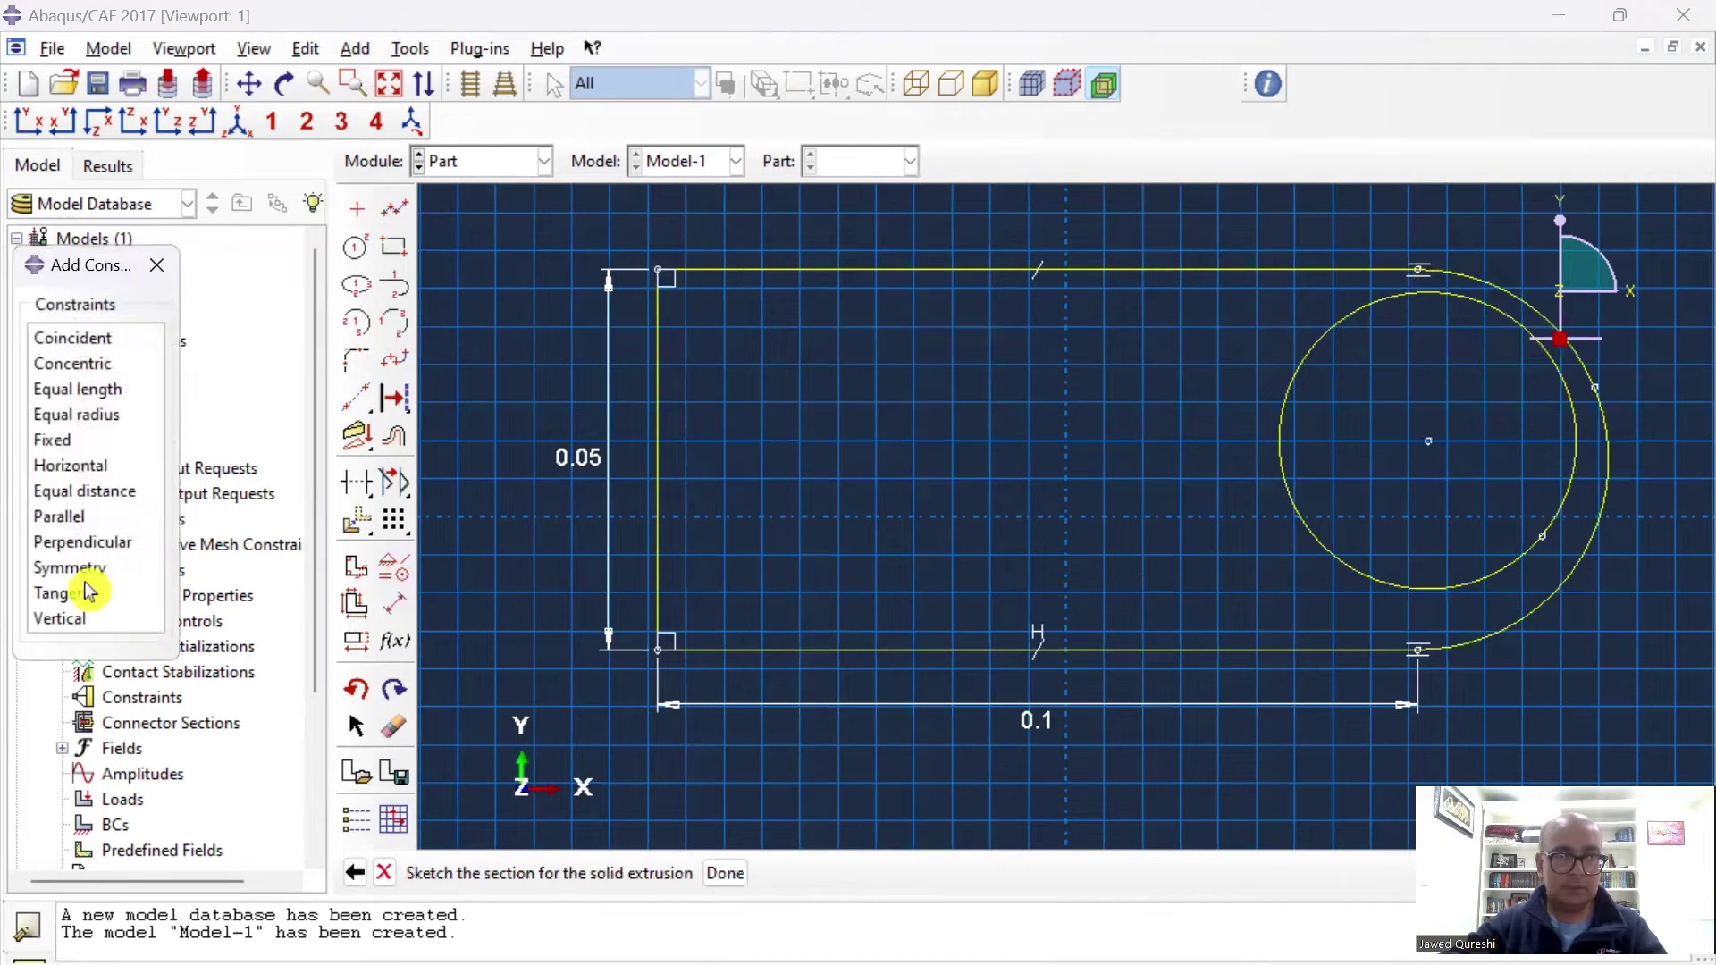
{"action": "left_click", "coordinate": [94, 364]}
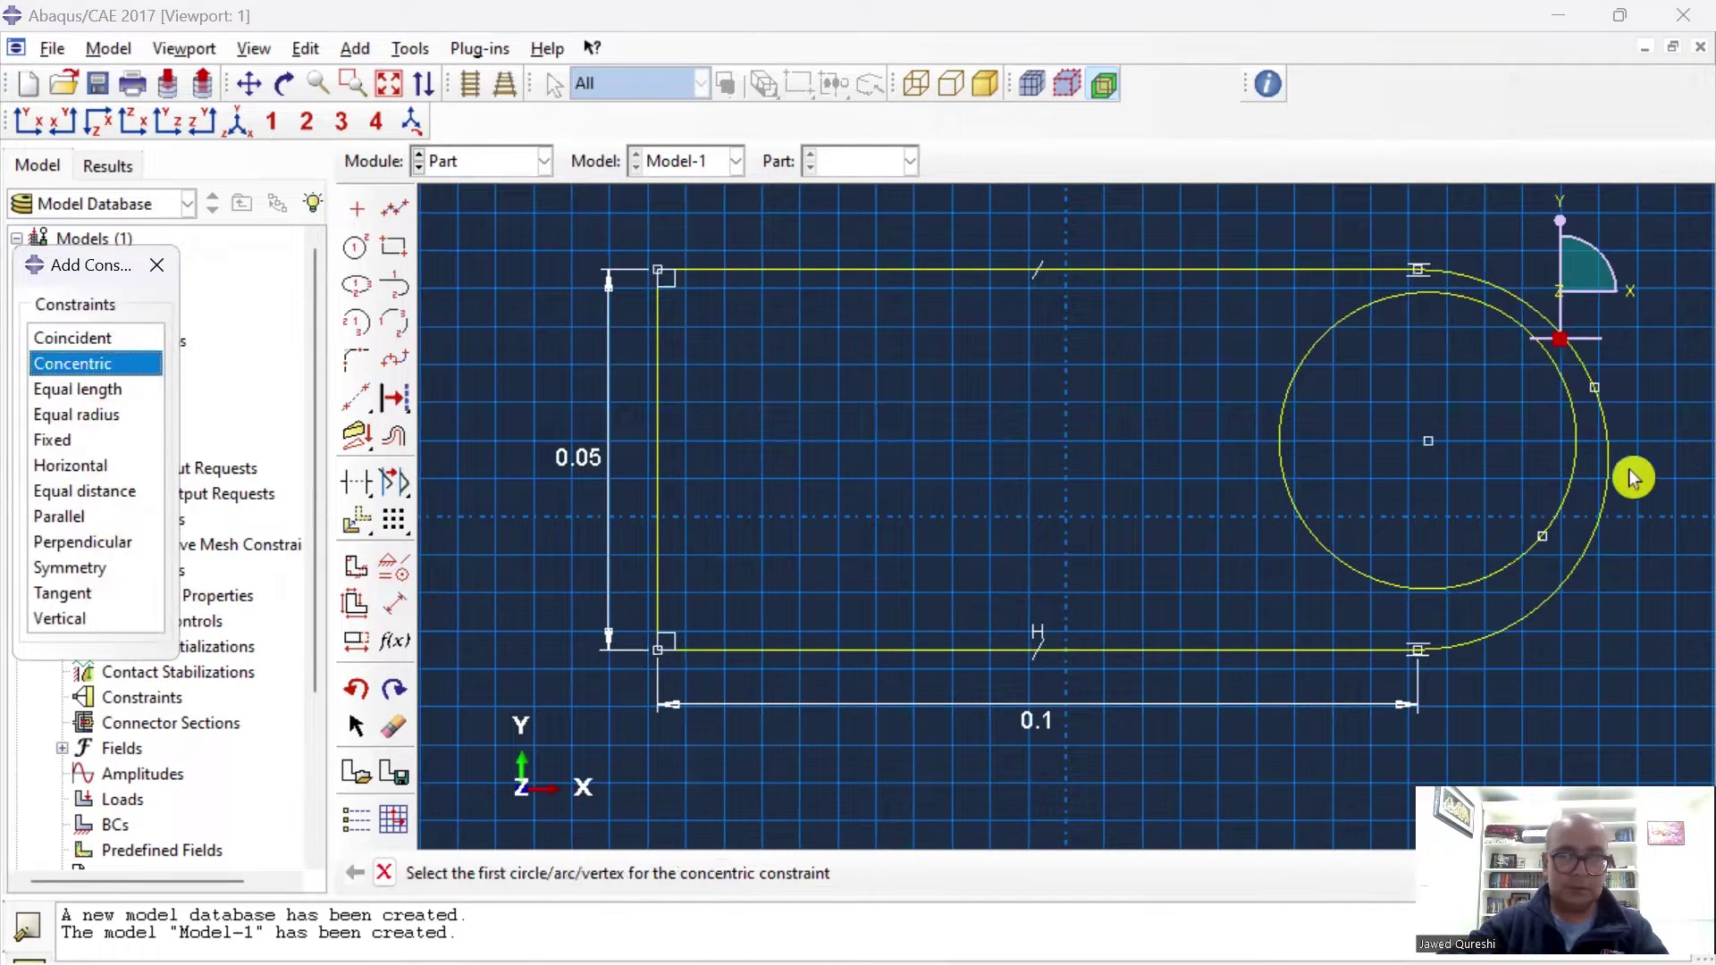
{"action": "left_click", "coordinate": [1604, 519]}
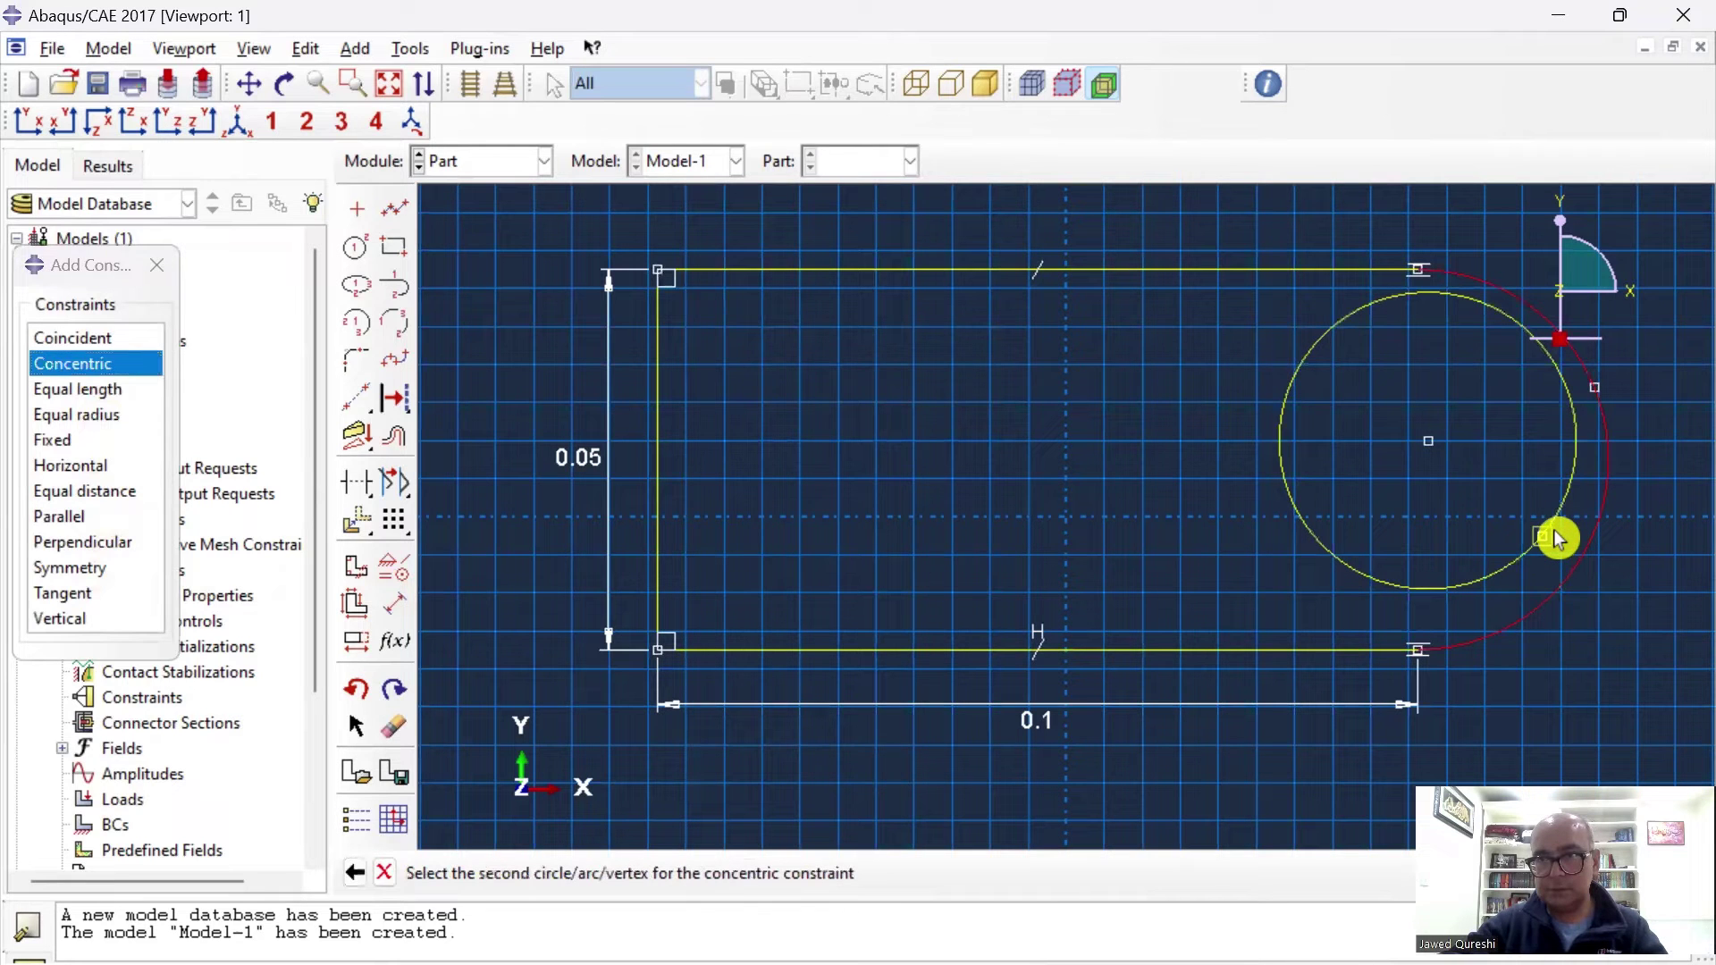
{"action": "left_click", "coordinate": [1567, 509]}
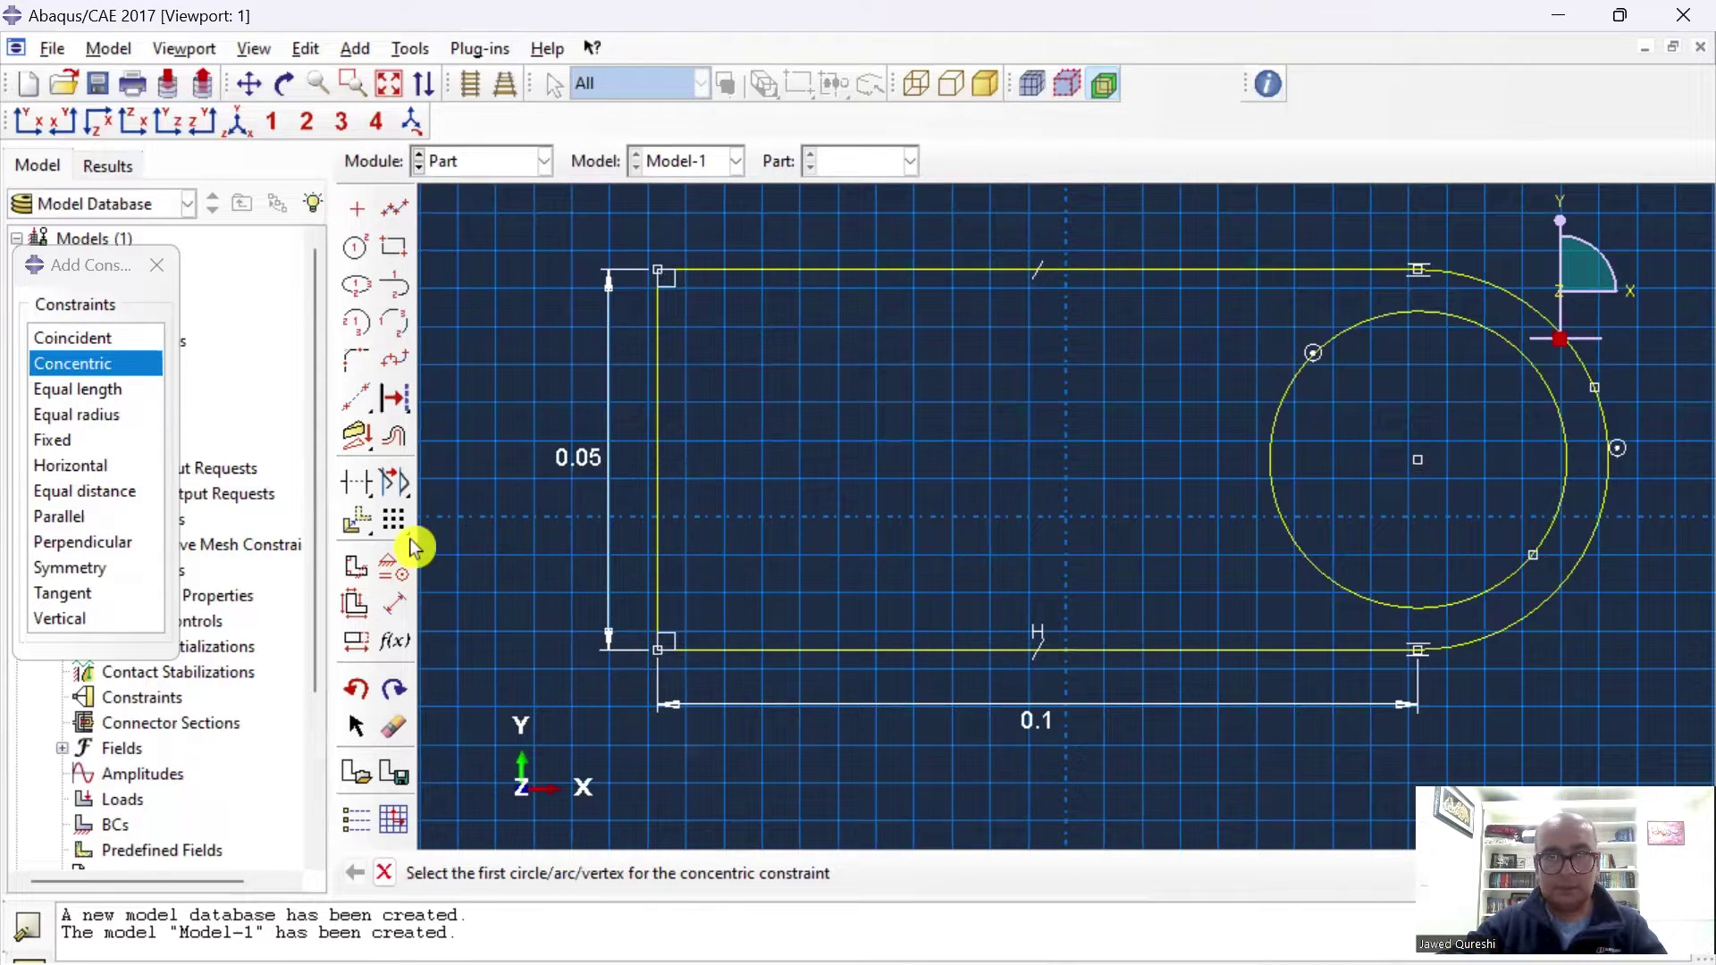
Dimension the hole centre's vertical offset to 0.
{"action": "left_click", "coordinate": [394, 605]}
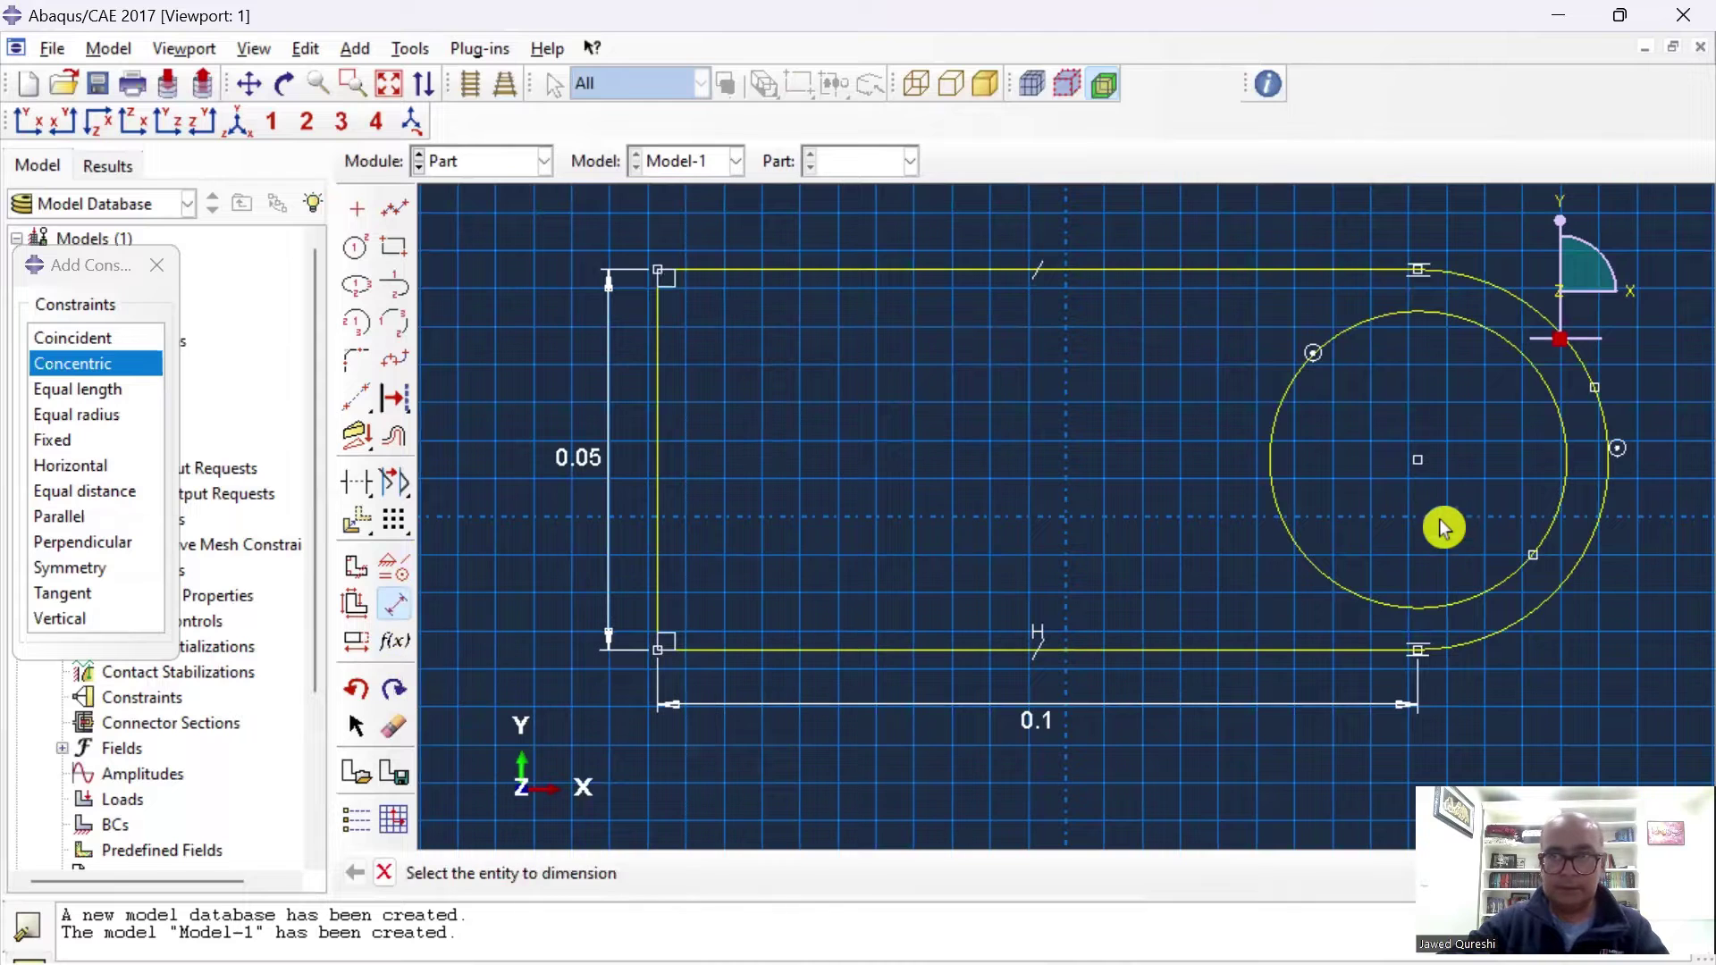
{"action": "left_click", "coordinate": [1419, 460]}
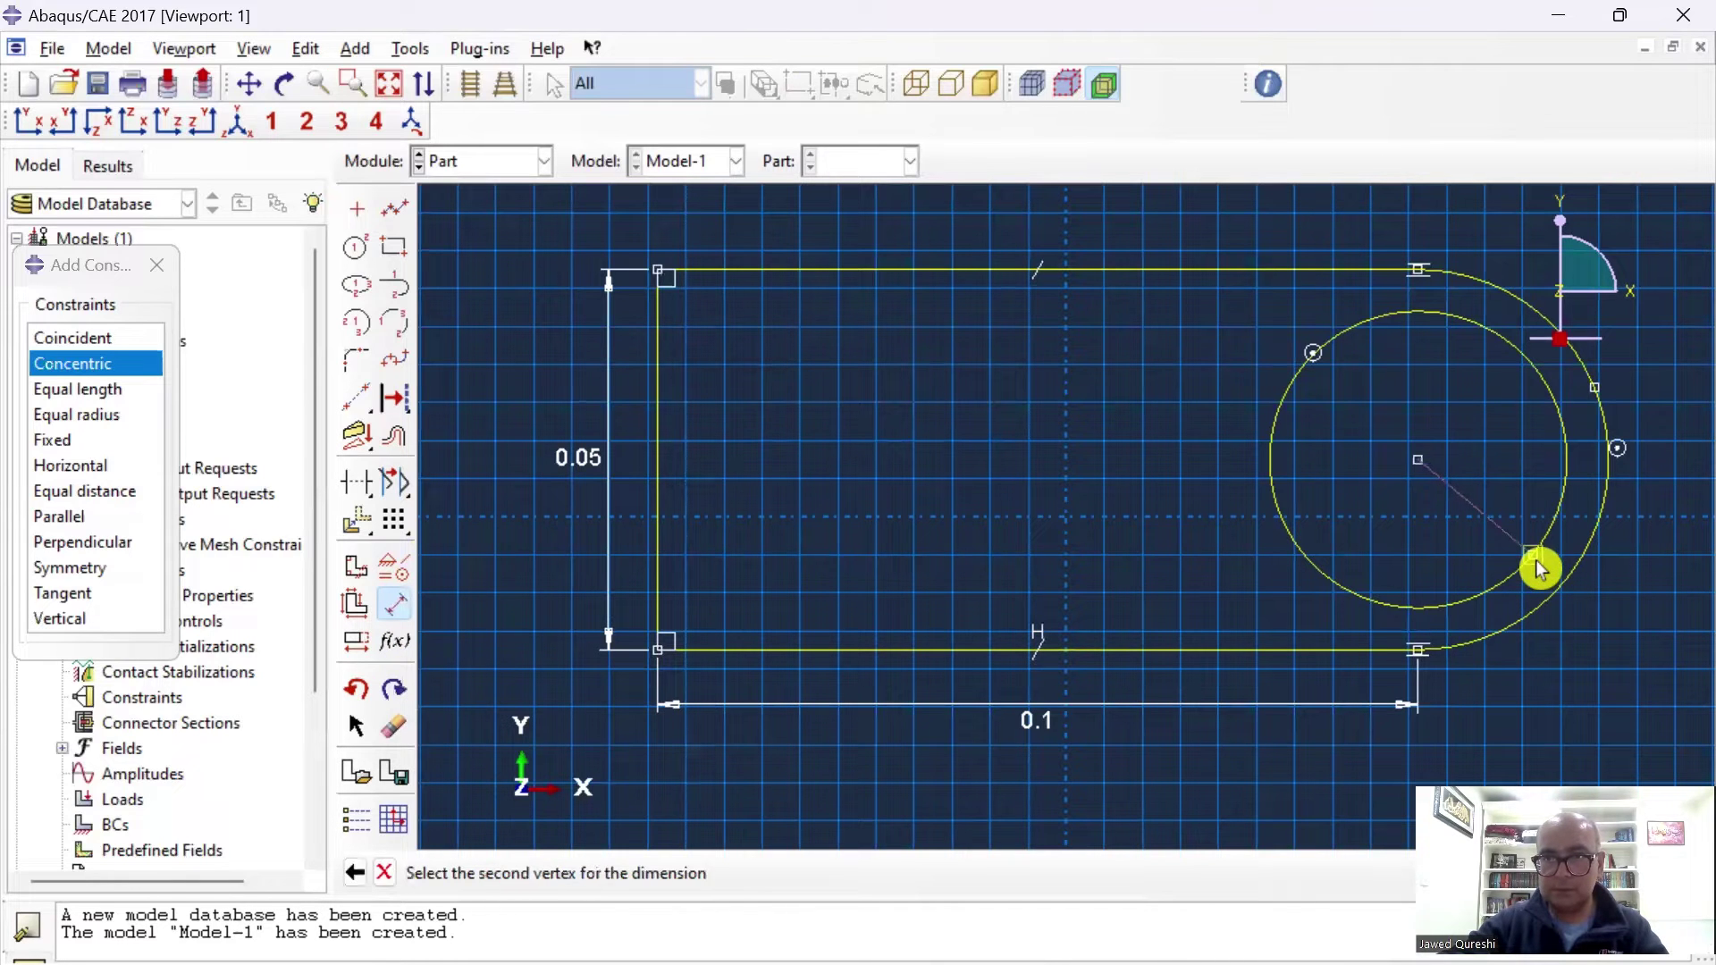
{"action": "left_click", "coordinate": [1536, 559]}
{"action": "left_click", "coordinate": [1659, 493]}
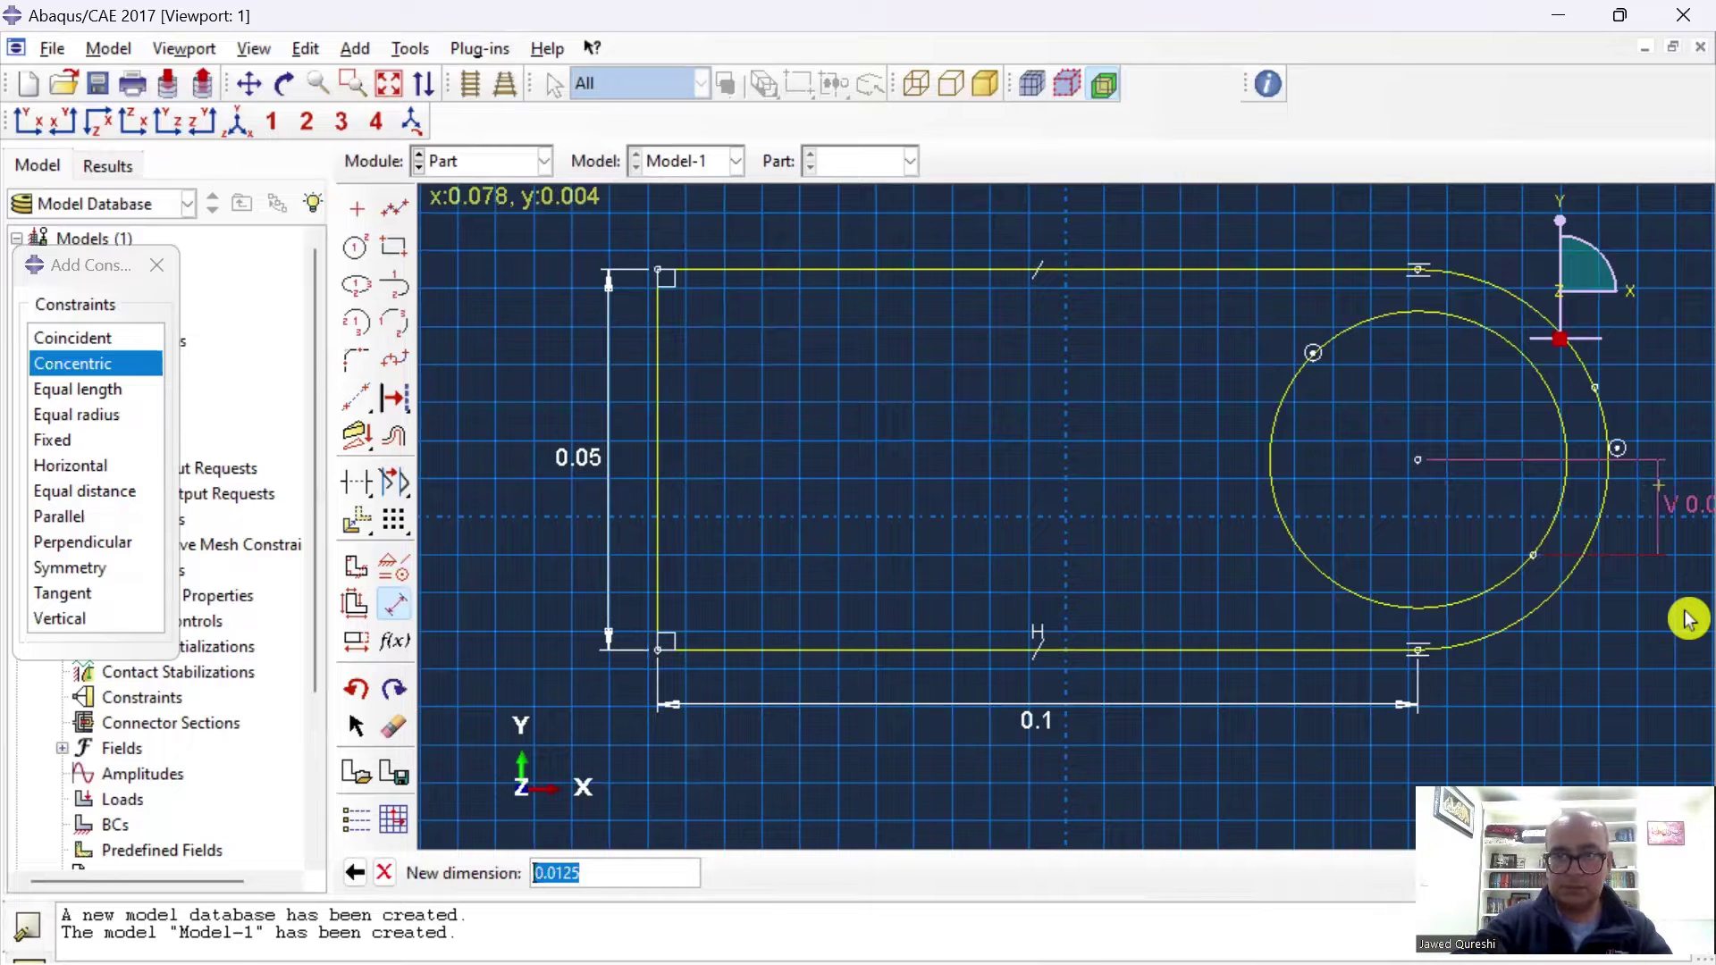
{"action": "type", "text": "0"}
{"action": "key", "text": "Return"}
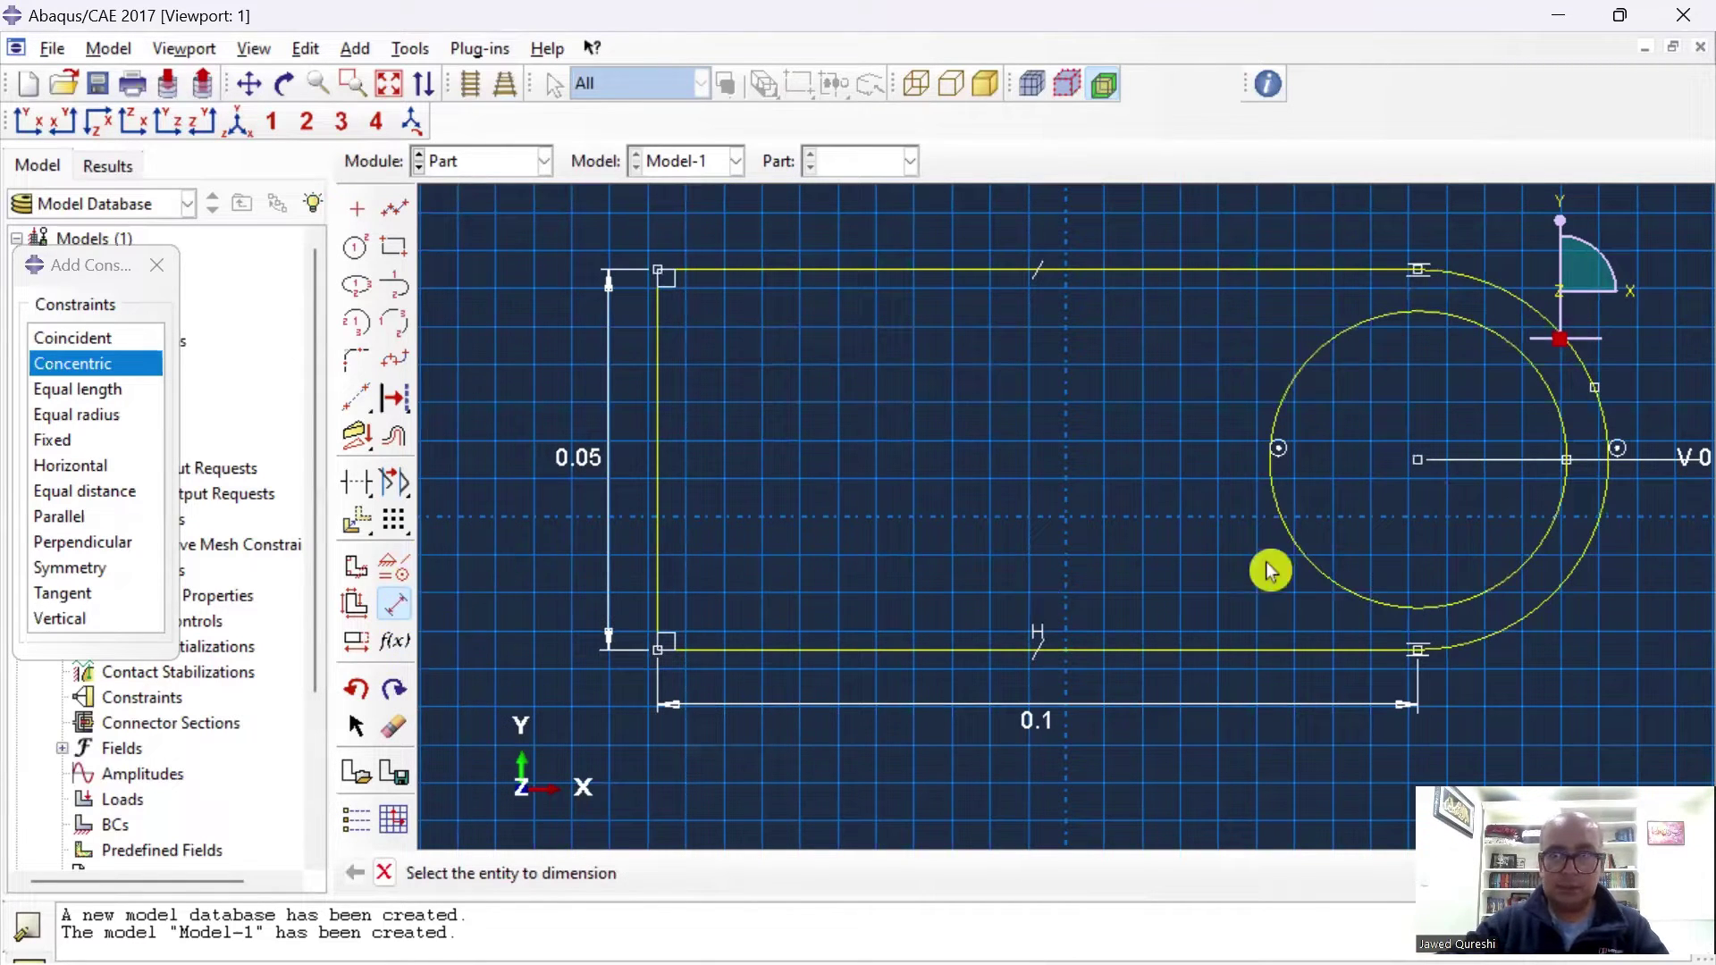
Dimension the hole radius to 0.015.
{"action": "left_click", "coordinate": [1420, 463]}
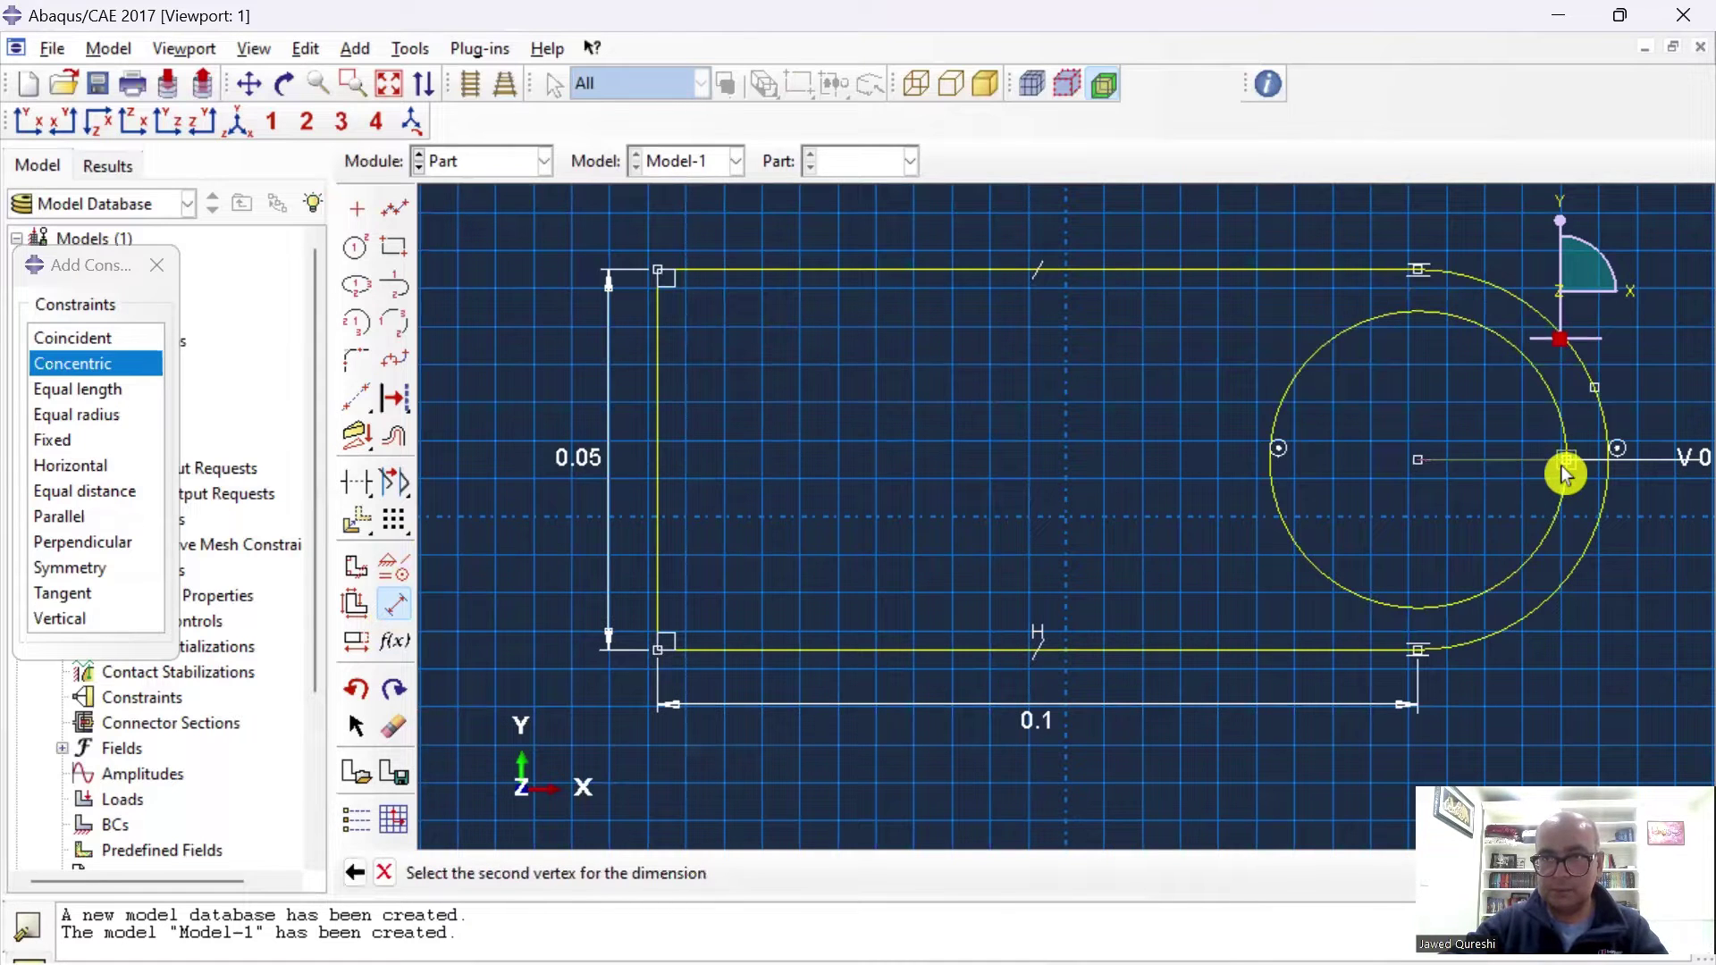
{"action": "left_click", "coordinate": [1564, 463]}
{"action": "left_click", "coordinate": [1571, 720]}
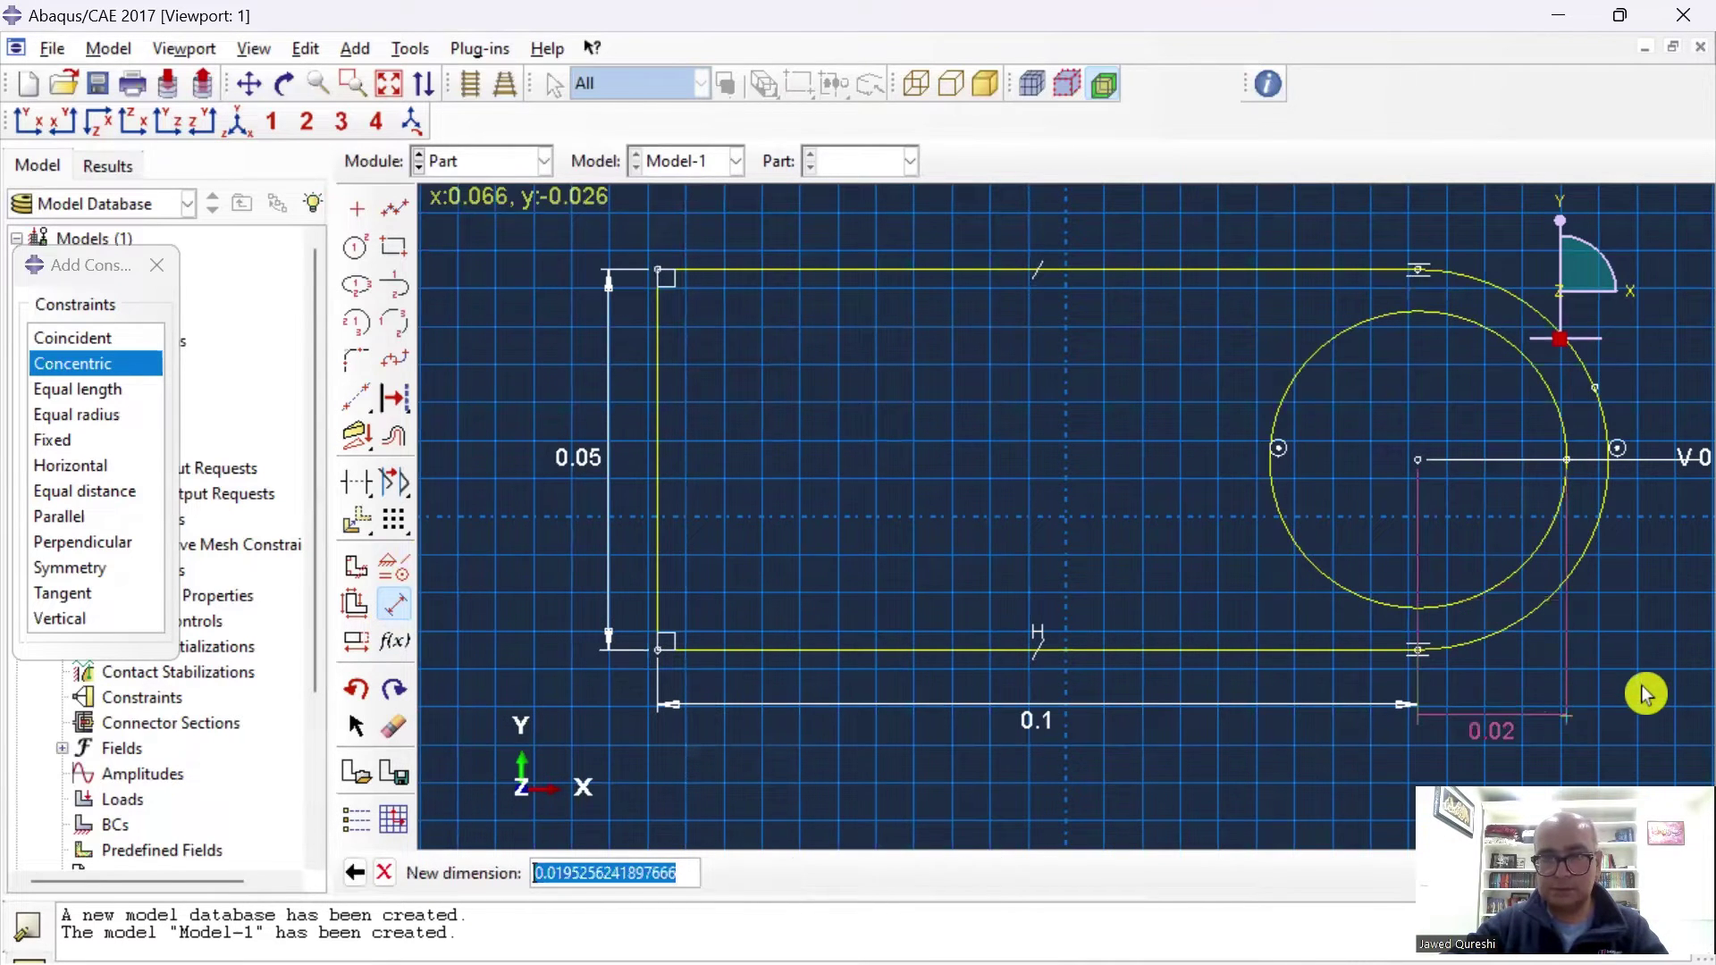
{"action": "type", "text": "0.01"}
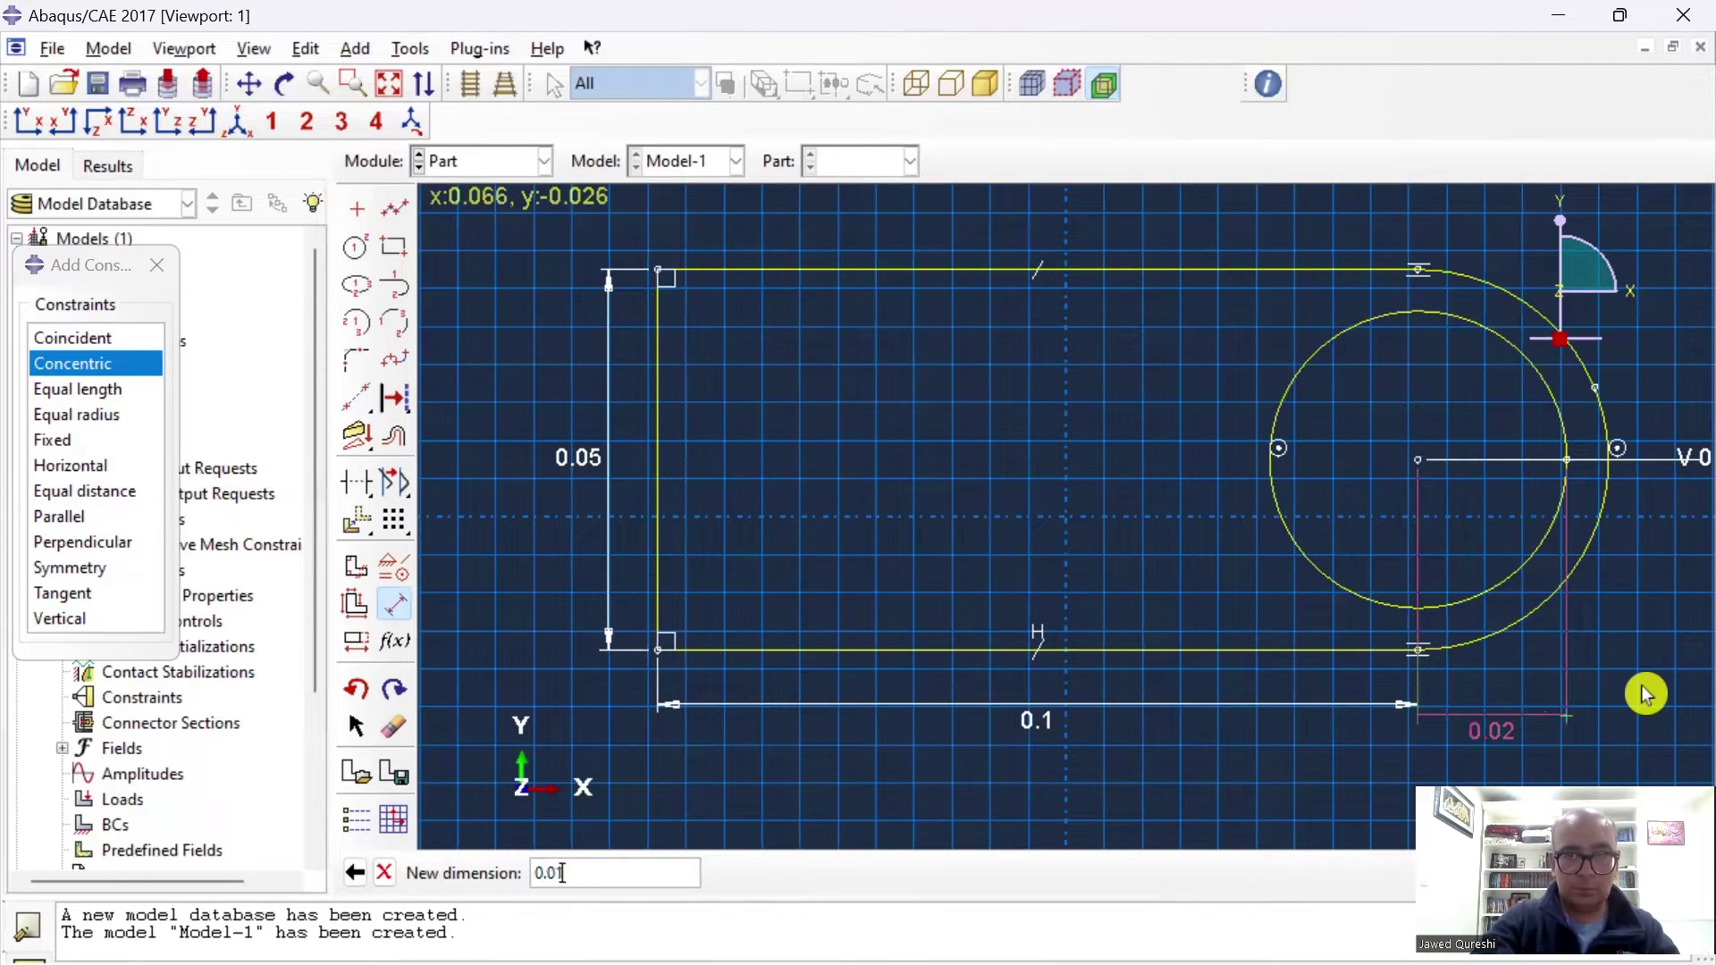
{"action": "type", "text": "5"}
{"action": "key", "text": "Return"}
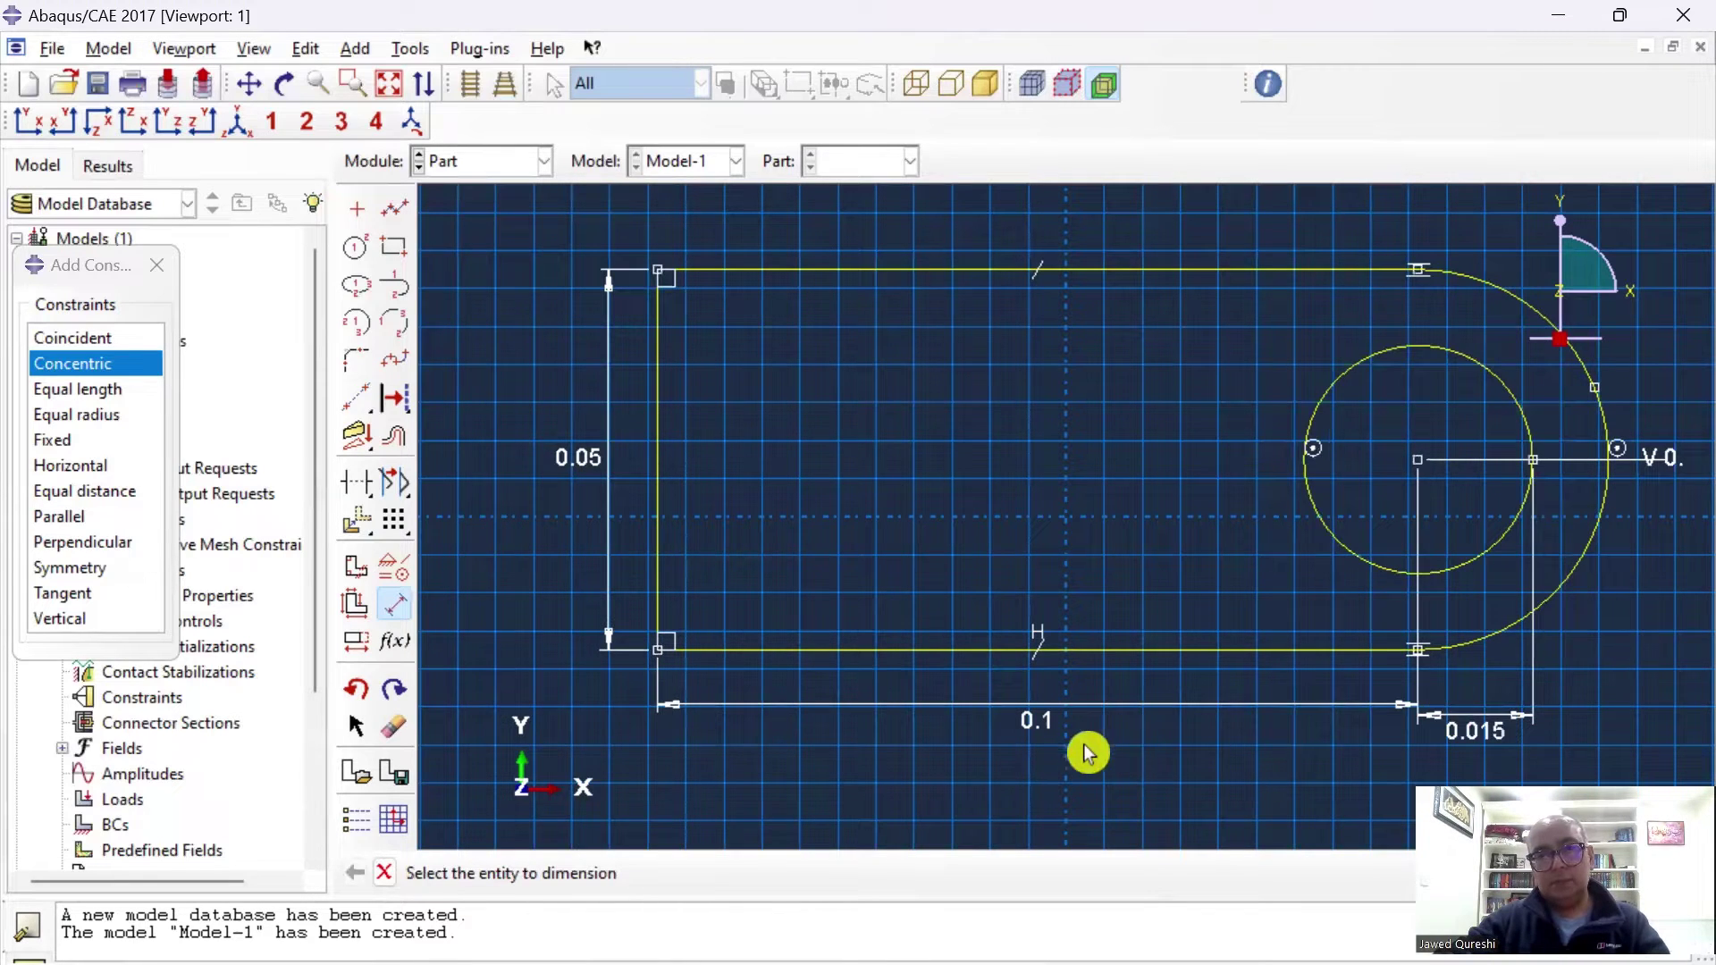
{"action": "key", "text": "Escape"}
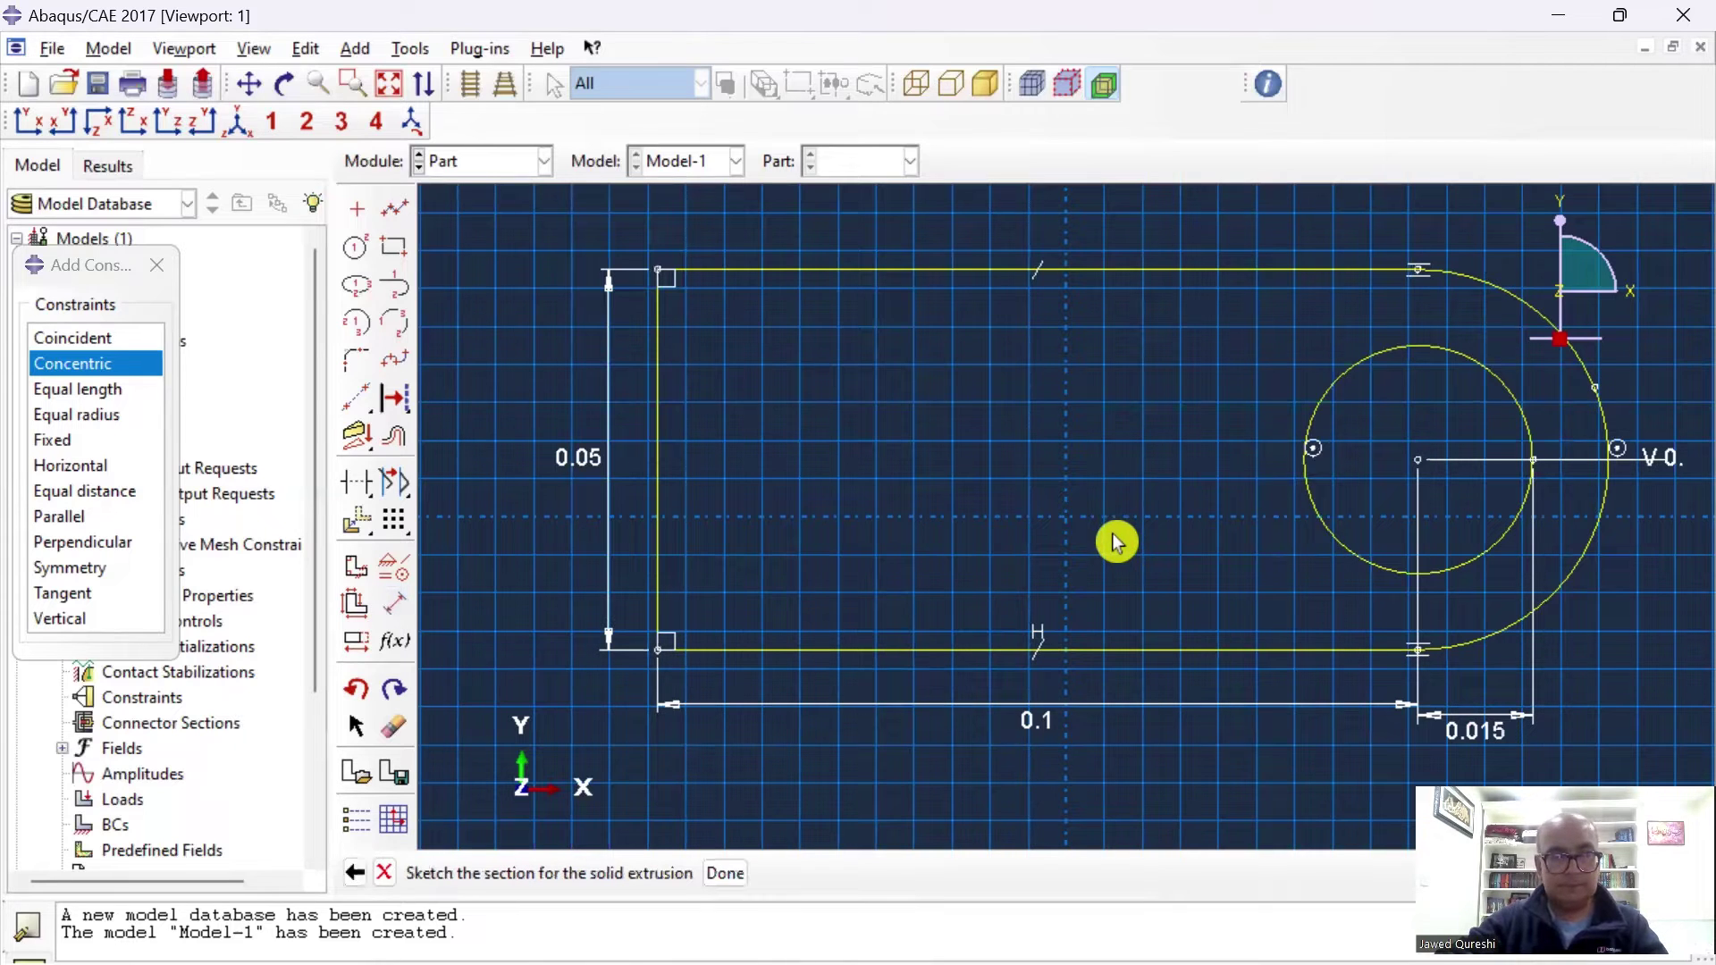
Finish the sketch and extrude it into a 0.02-deep solid Lug.
{"action": "left_click", "coordinate": [725, 873]}
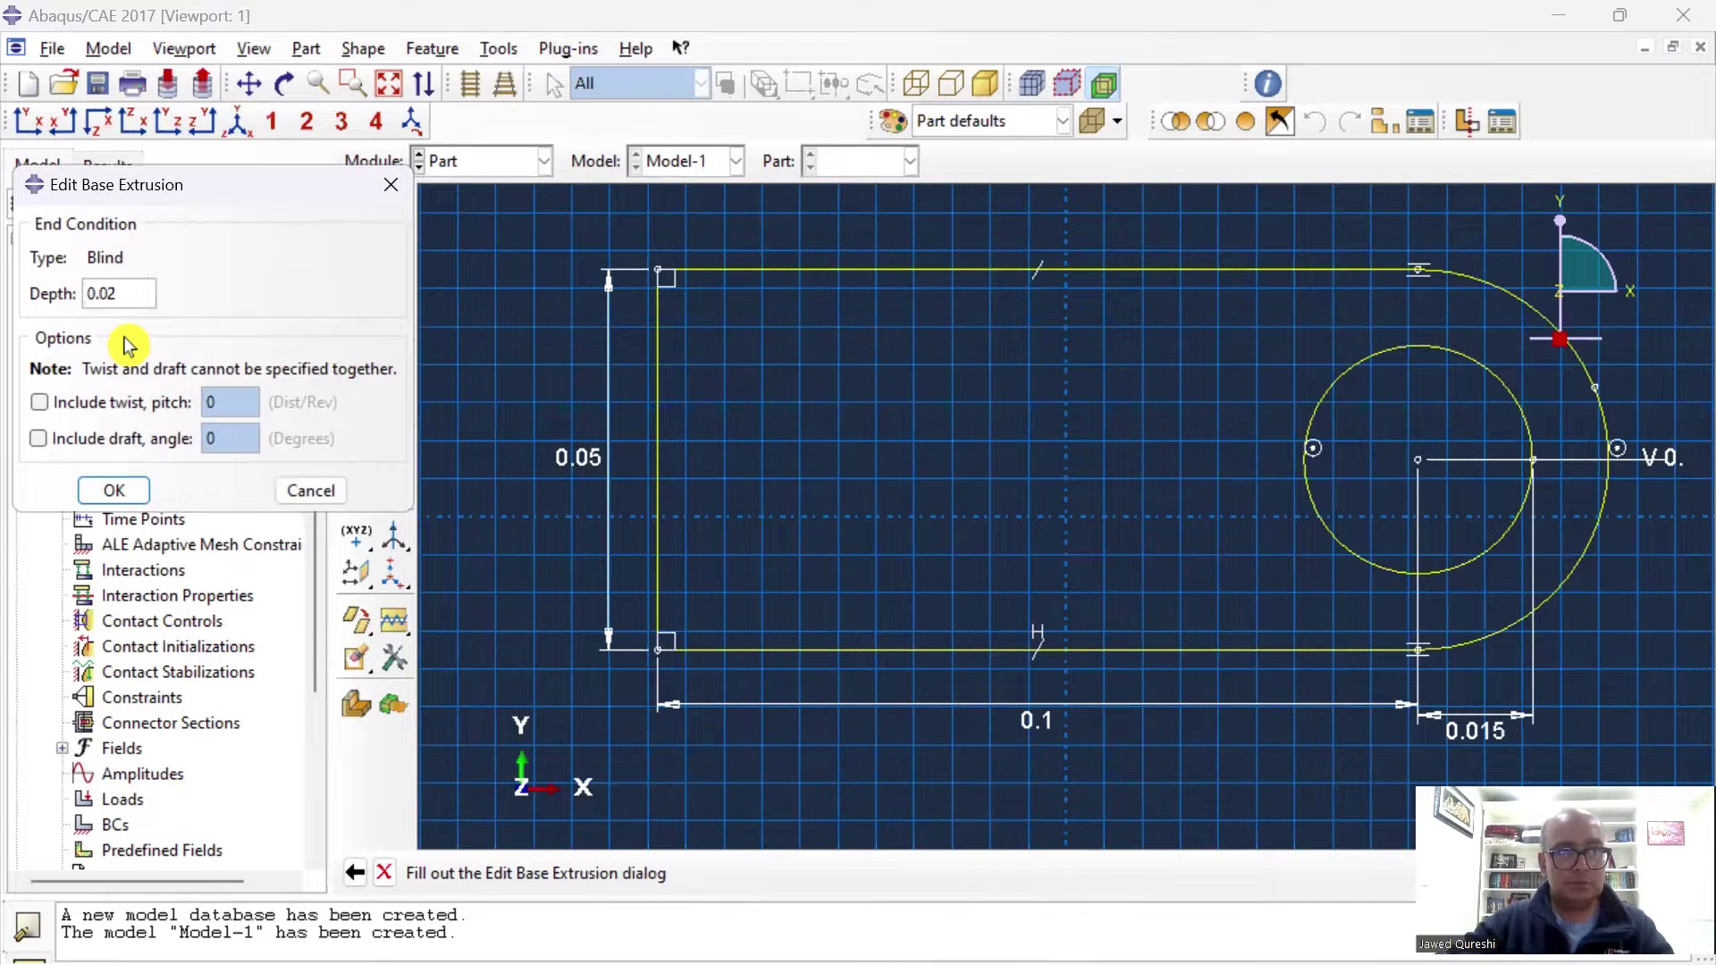
{"action": "left_click", "coordinate": [125, 491]}
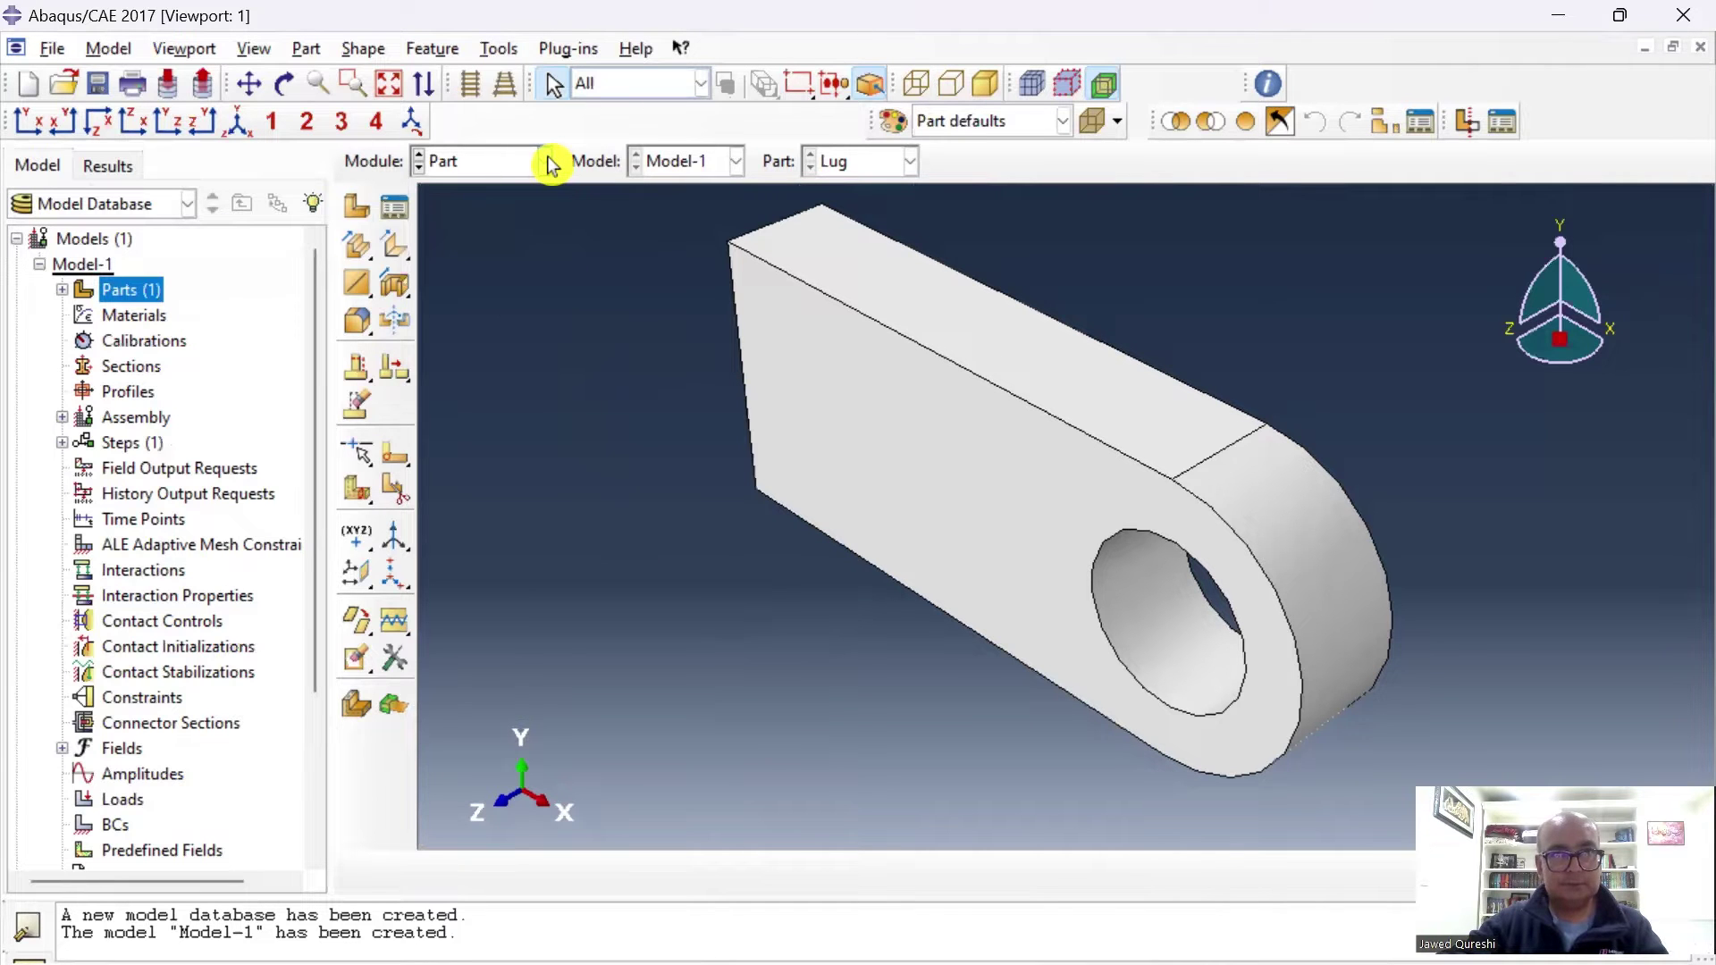
In the Property module, create material Steel: elastic, E 200e9, Poisson's ratio 0.3.
{"action": "left_click", "coordinate": [547, 162]}
{"action": "left_click", "coordinate": [528, 214]}
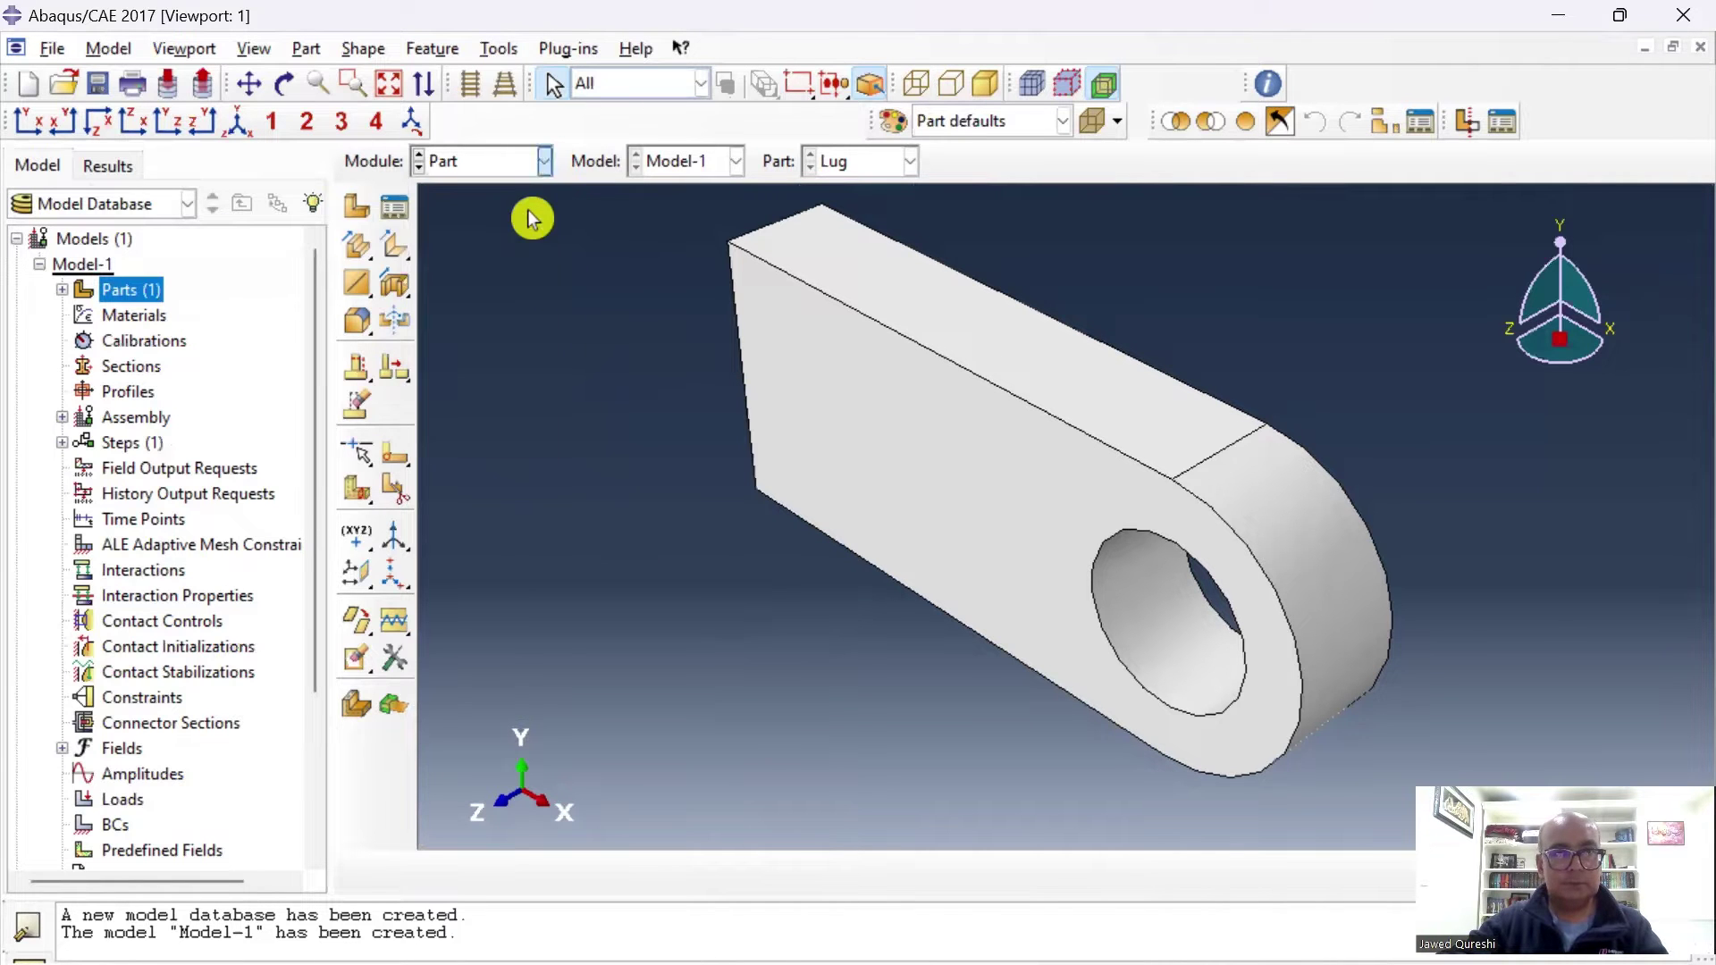
{"action": "double_click", "coordinate": [143, 318]}
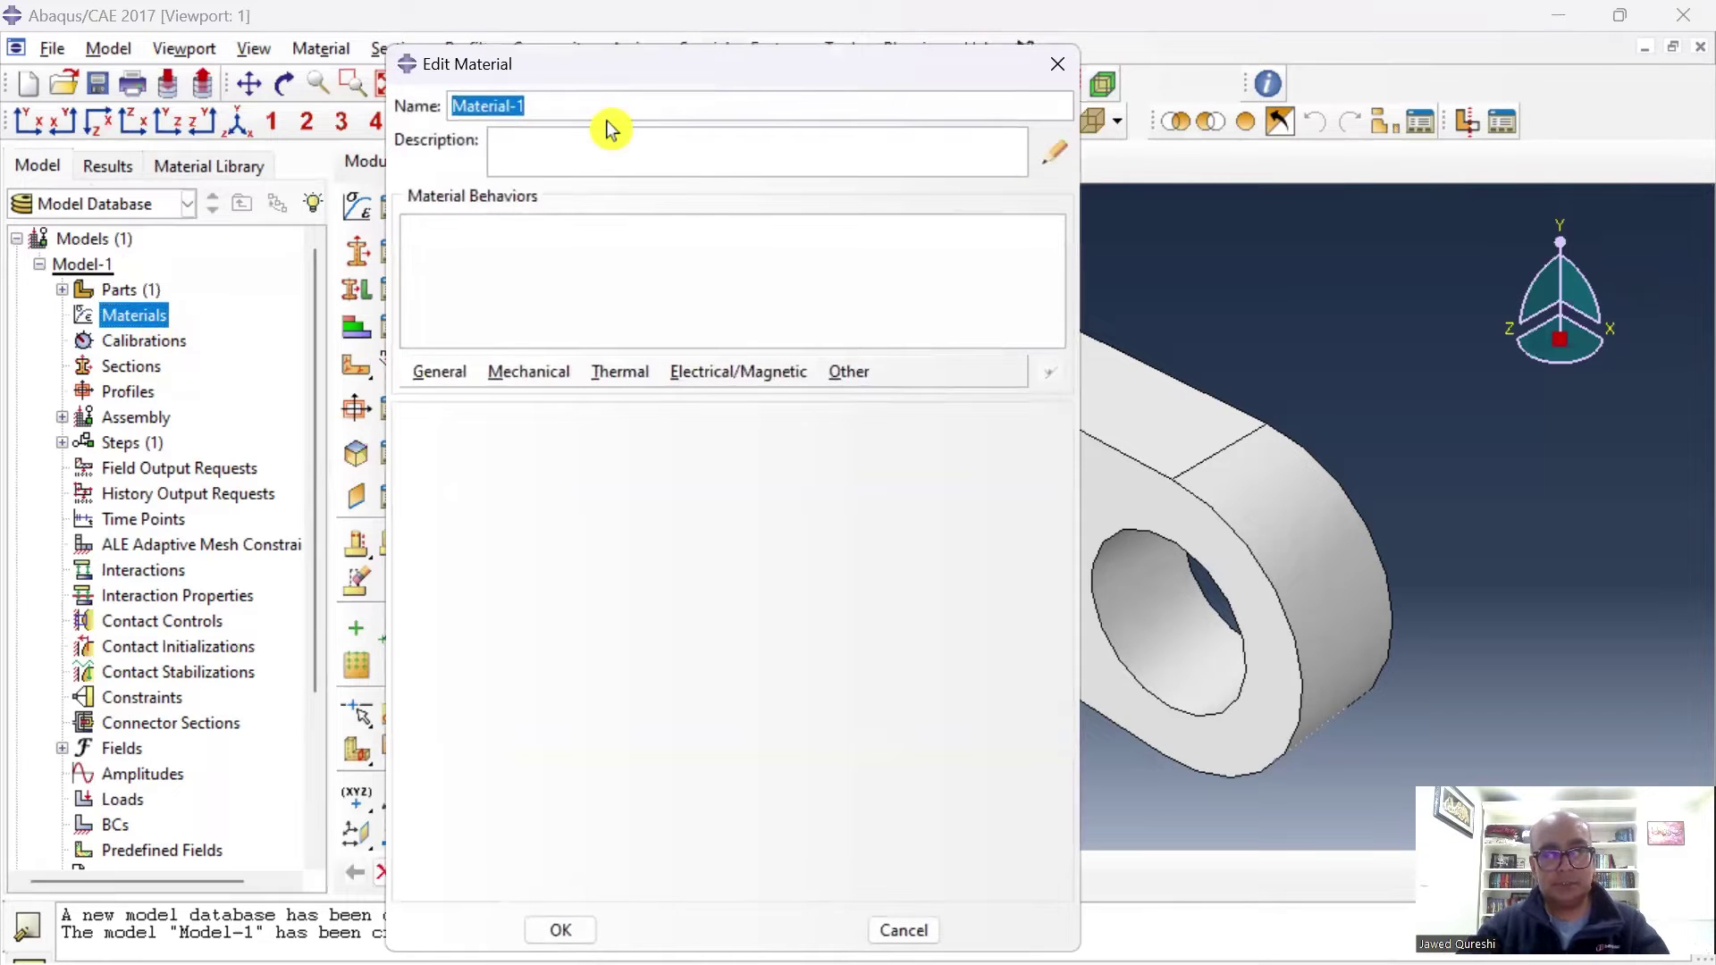
{"action": "type", "text": "s"}
{"action": "type", "text": "Steel"}
{"action": "left_click", "coordinate": [529, 371]}
{"action": "mouse_move", "coordinate": [646, 400]}
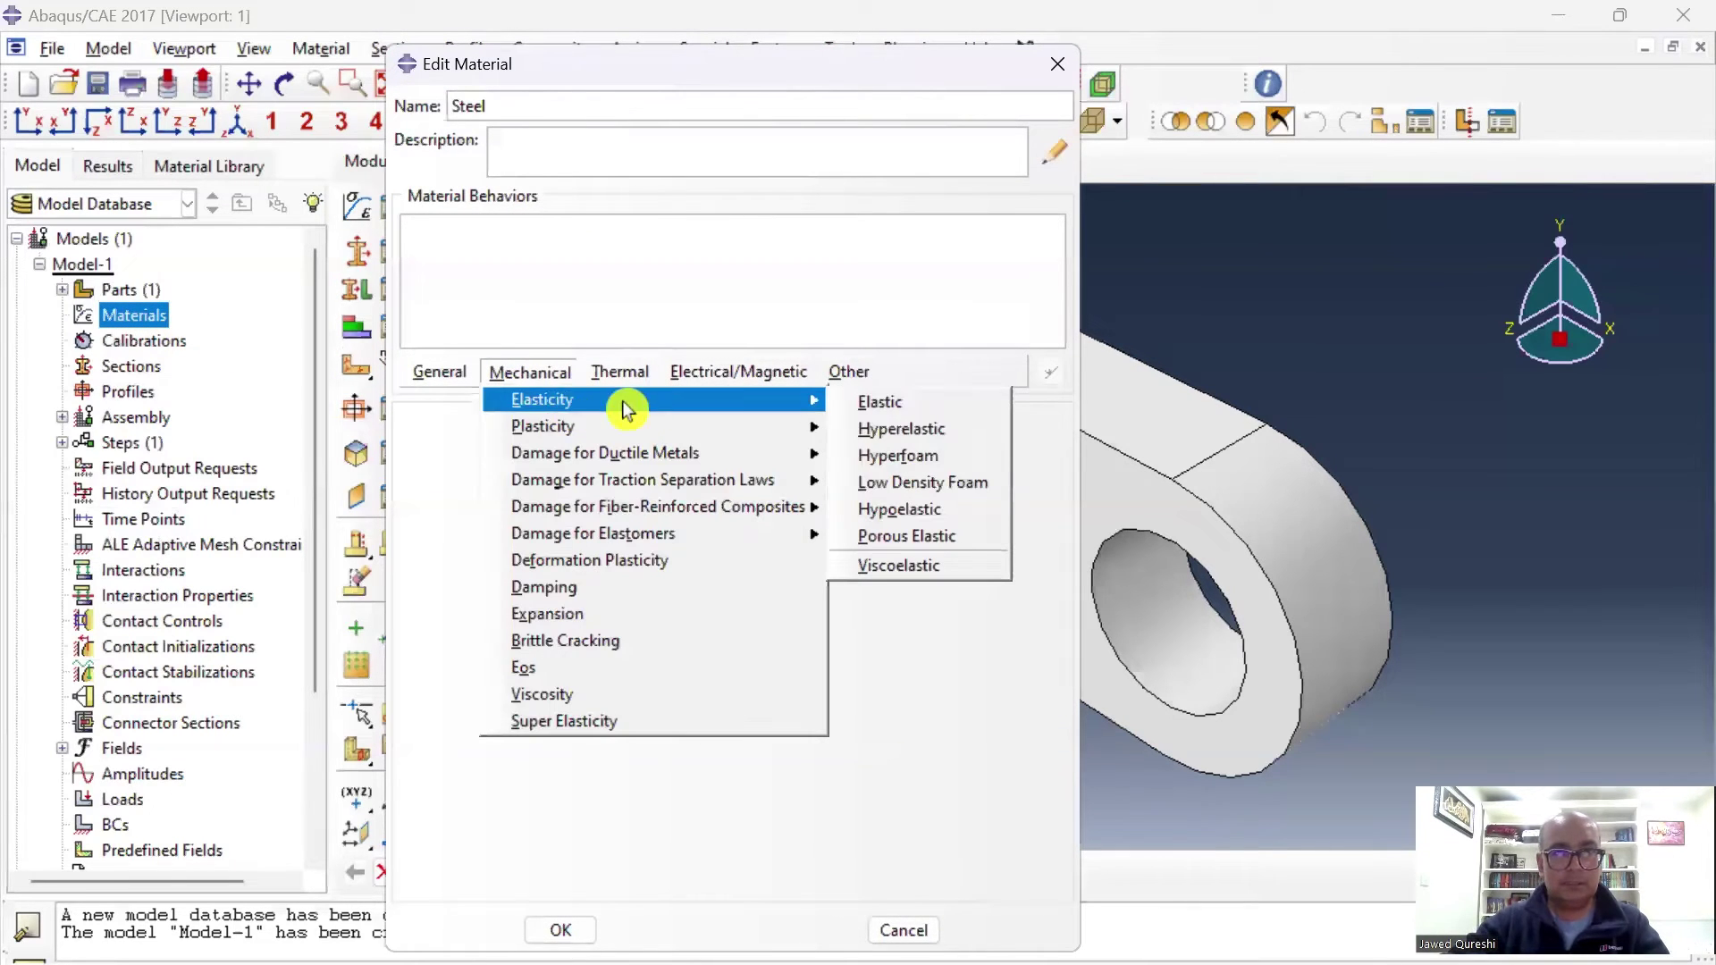
{"action": "left_click", "coordinate": [860, 411]}
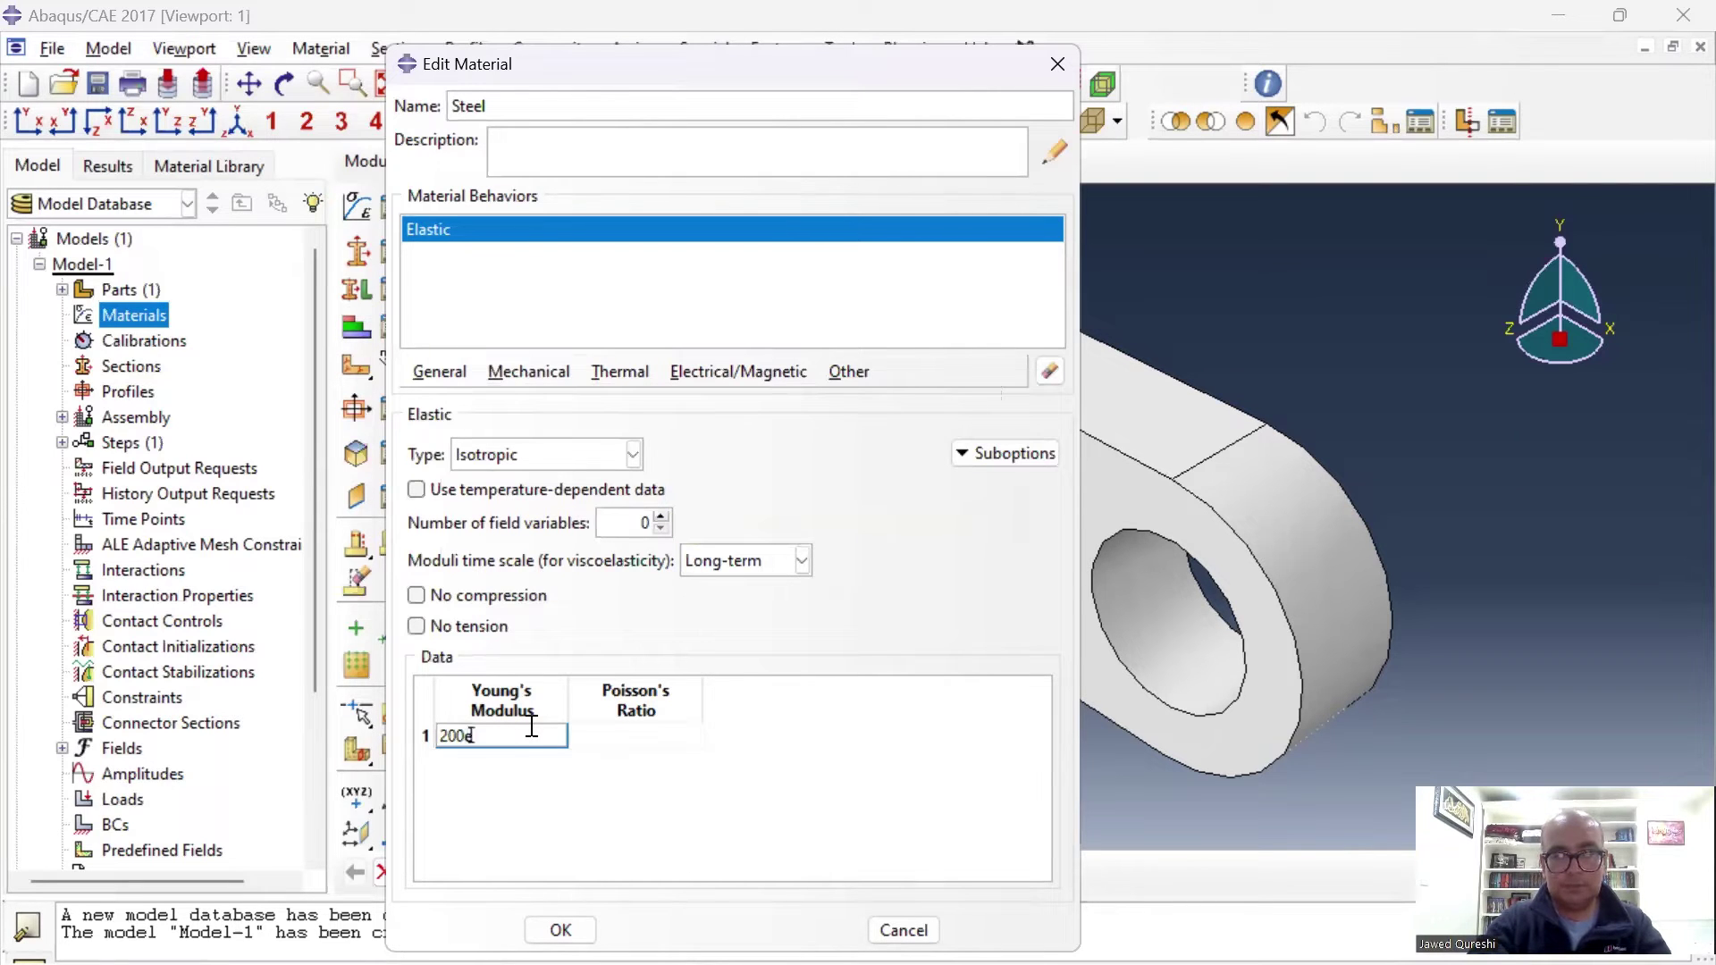
{"action": "left_click", "coordinate": [684, 735]}
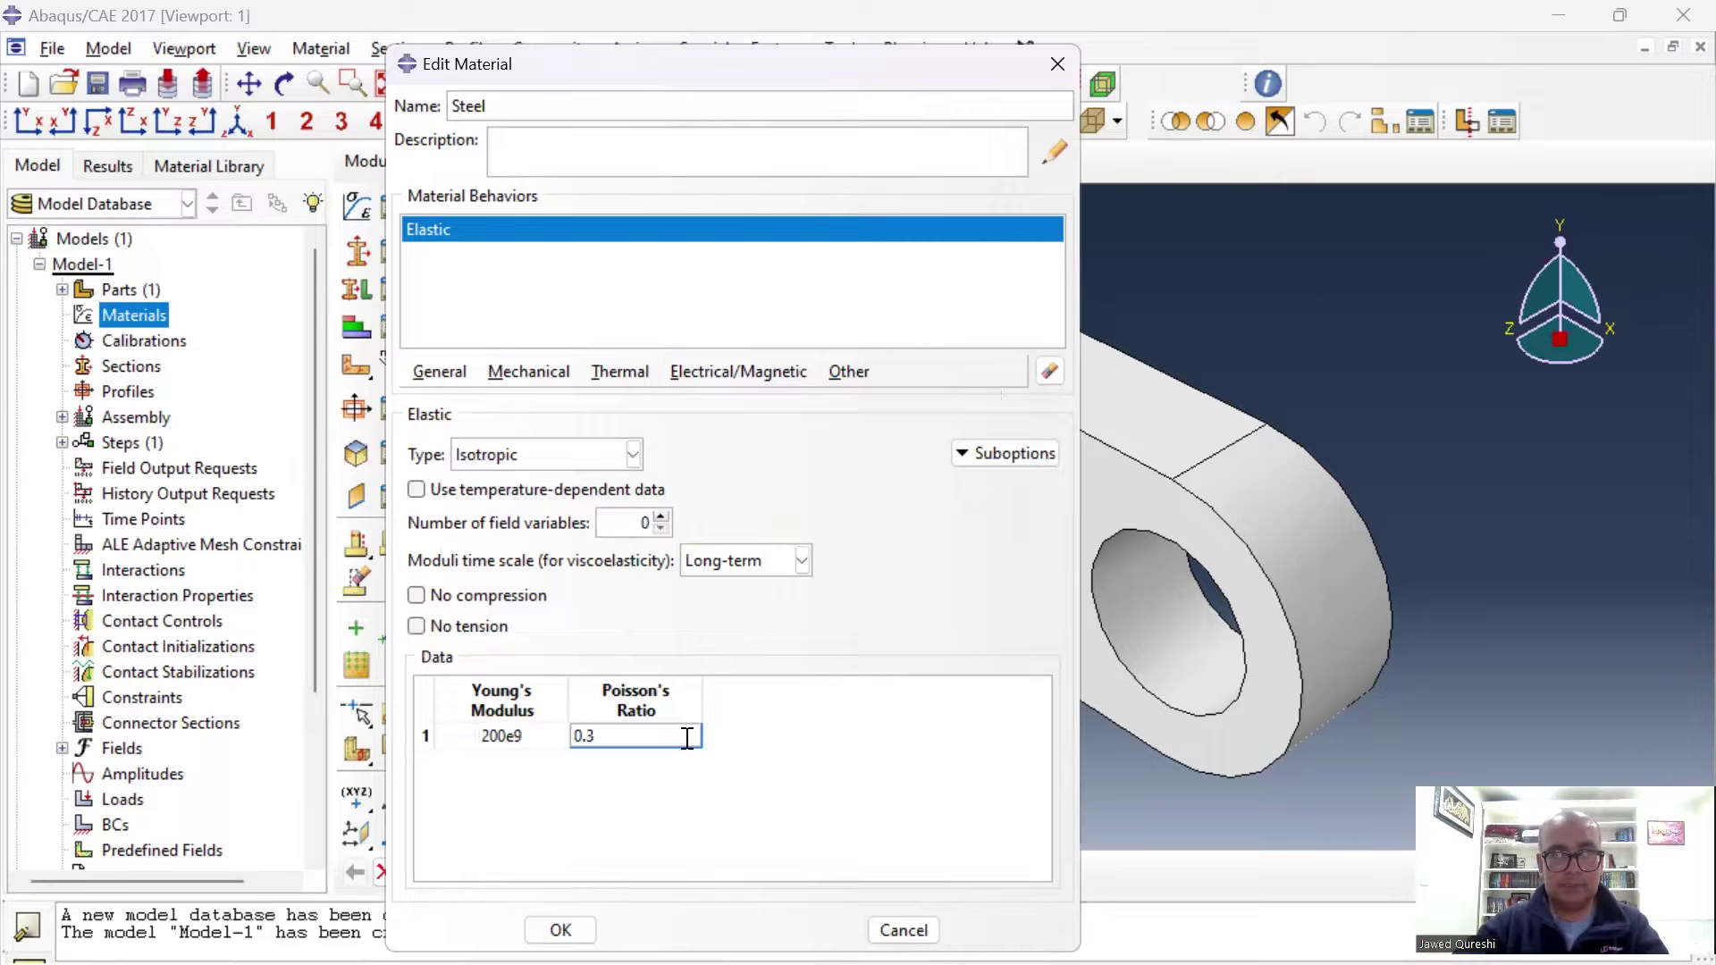
{"action": "left_click", "coordinate": [563, 930]}
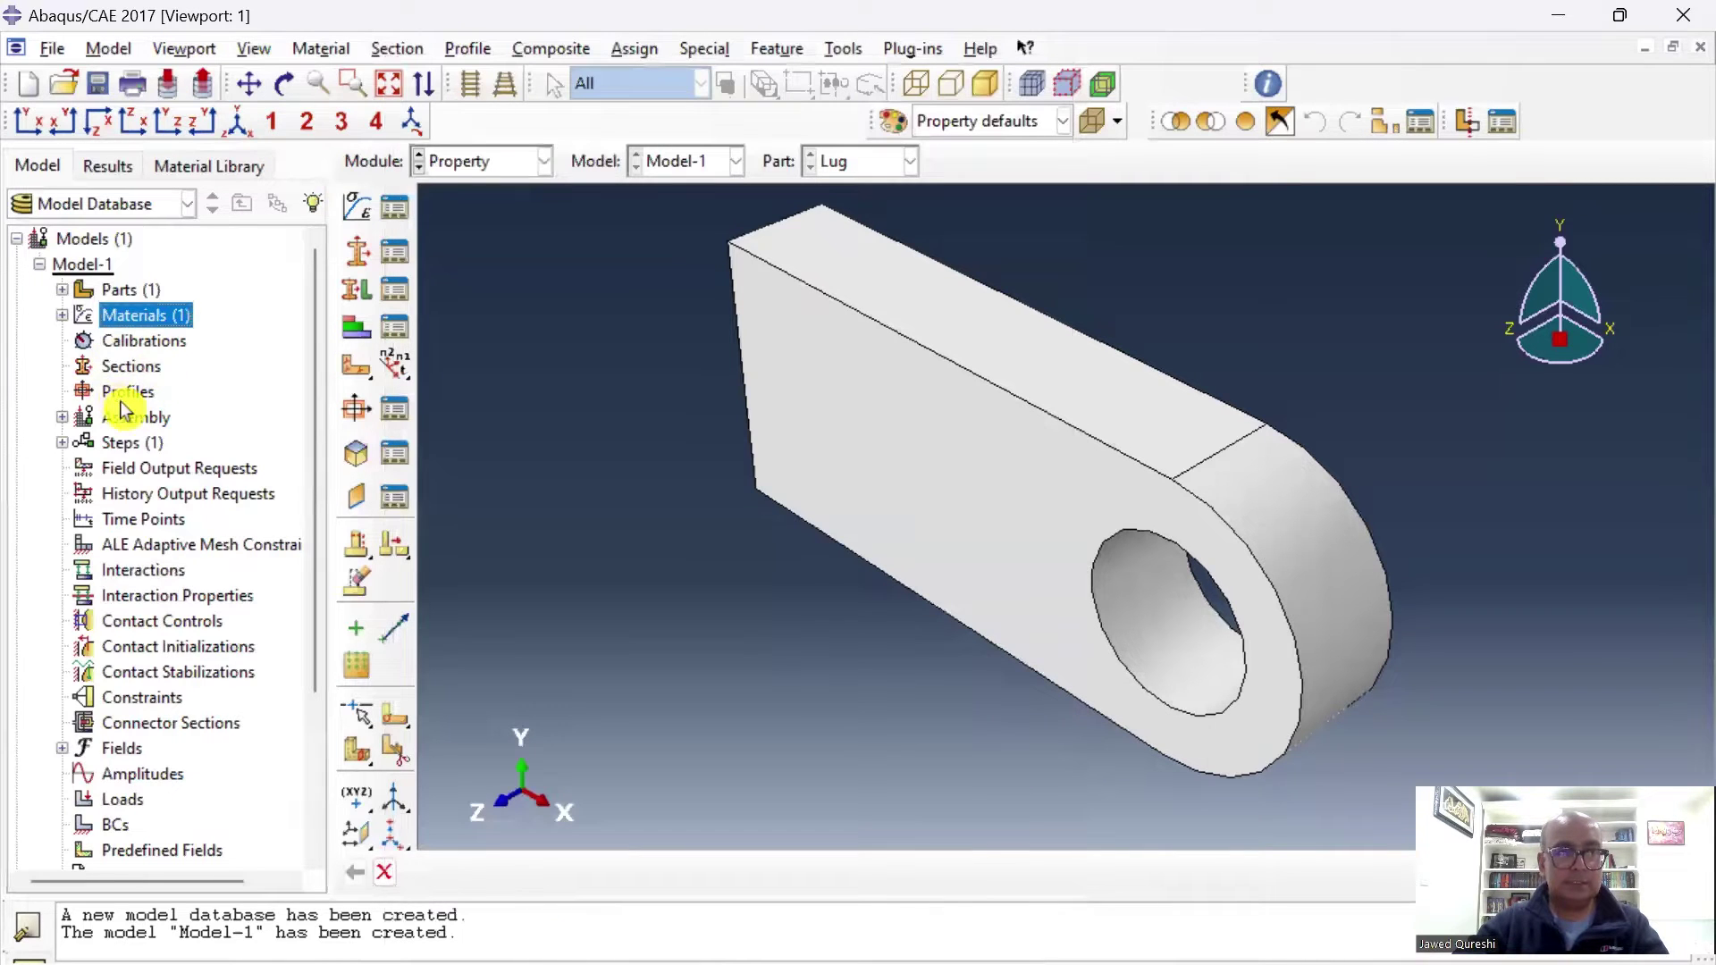
Create a solid homogeneous section LugSection using the Steel material.
{"action": "double_click", "coordinate": [139, 367]}
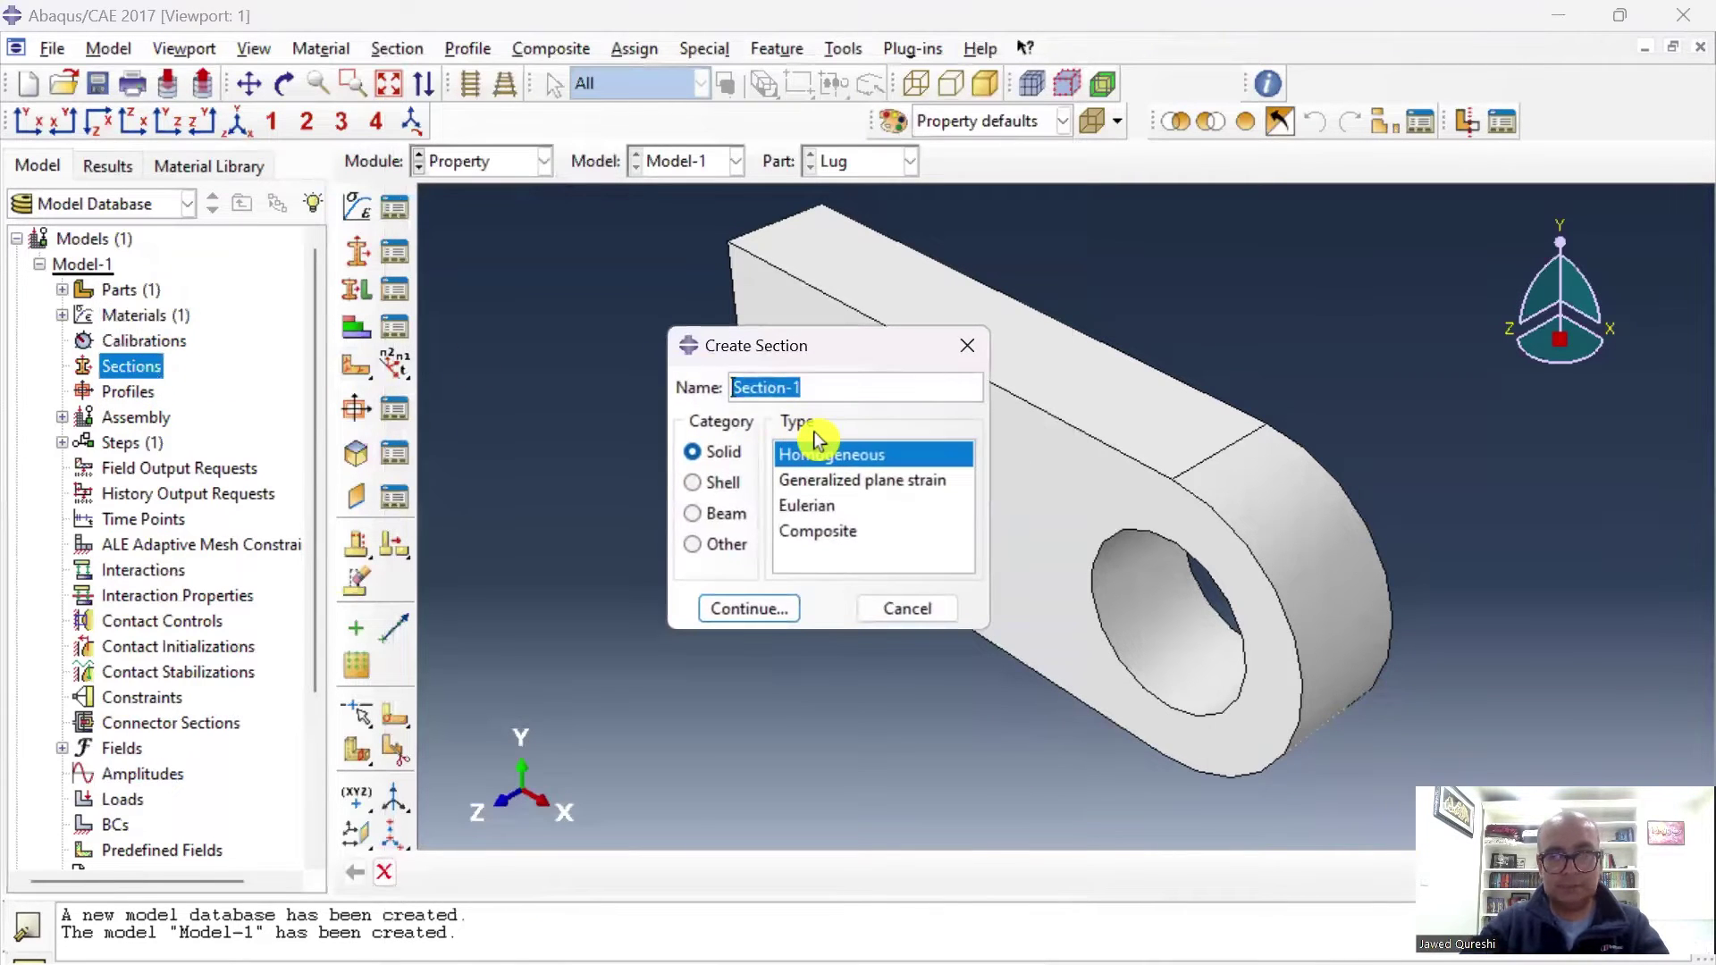
{"action": "type", "text": "Lug"}
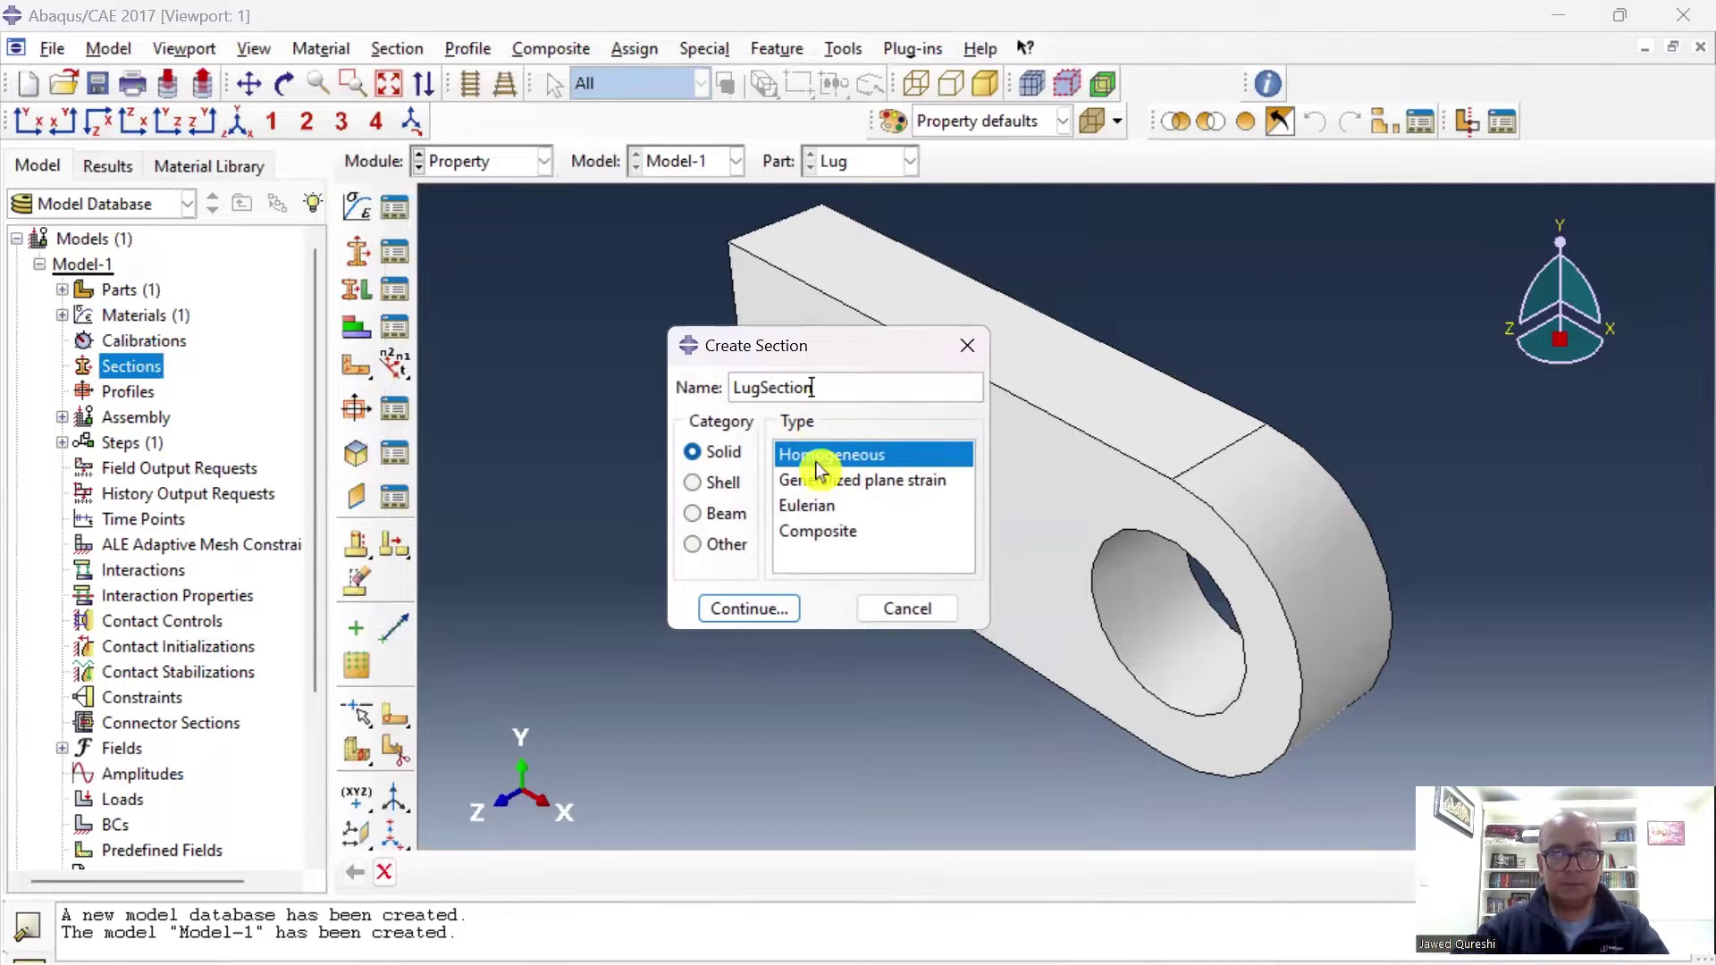
{"action": "left_click", "coordinate": [775, 609]}
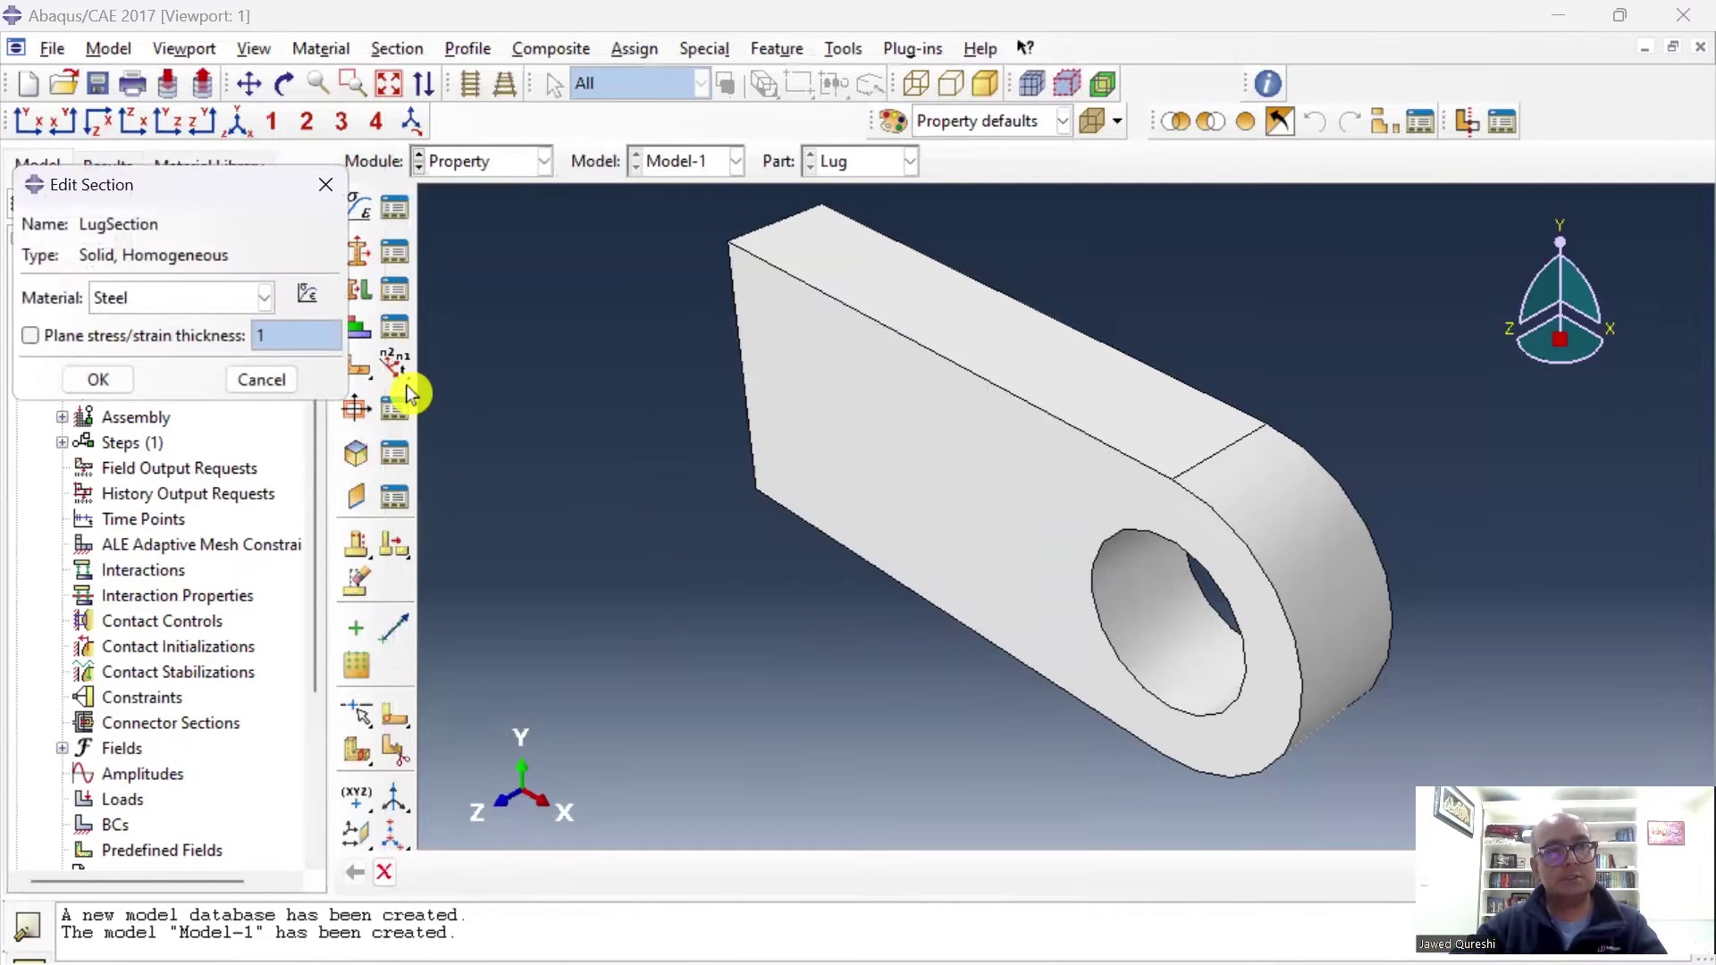
{"action": "left_click", "coordinate": [109, 383]}
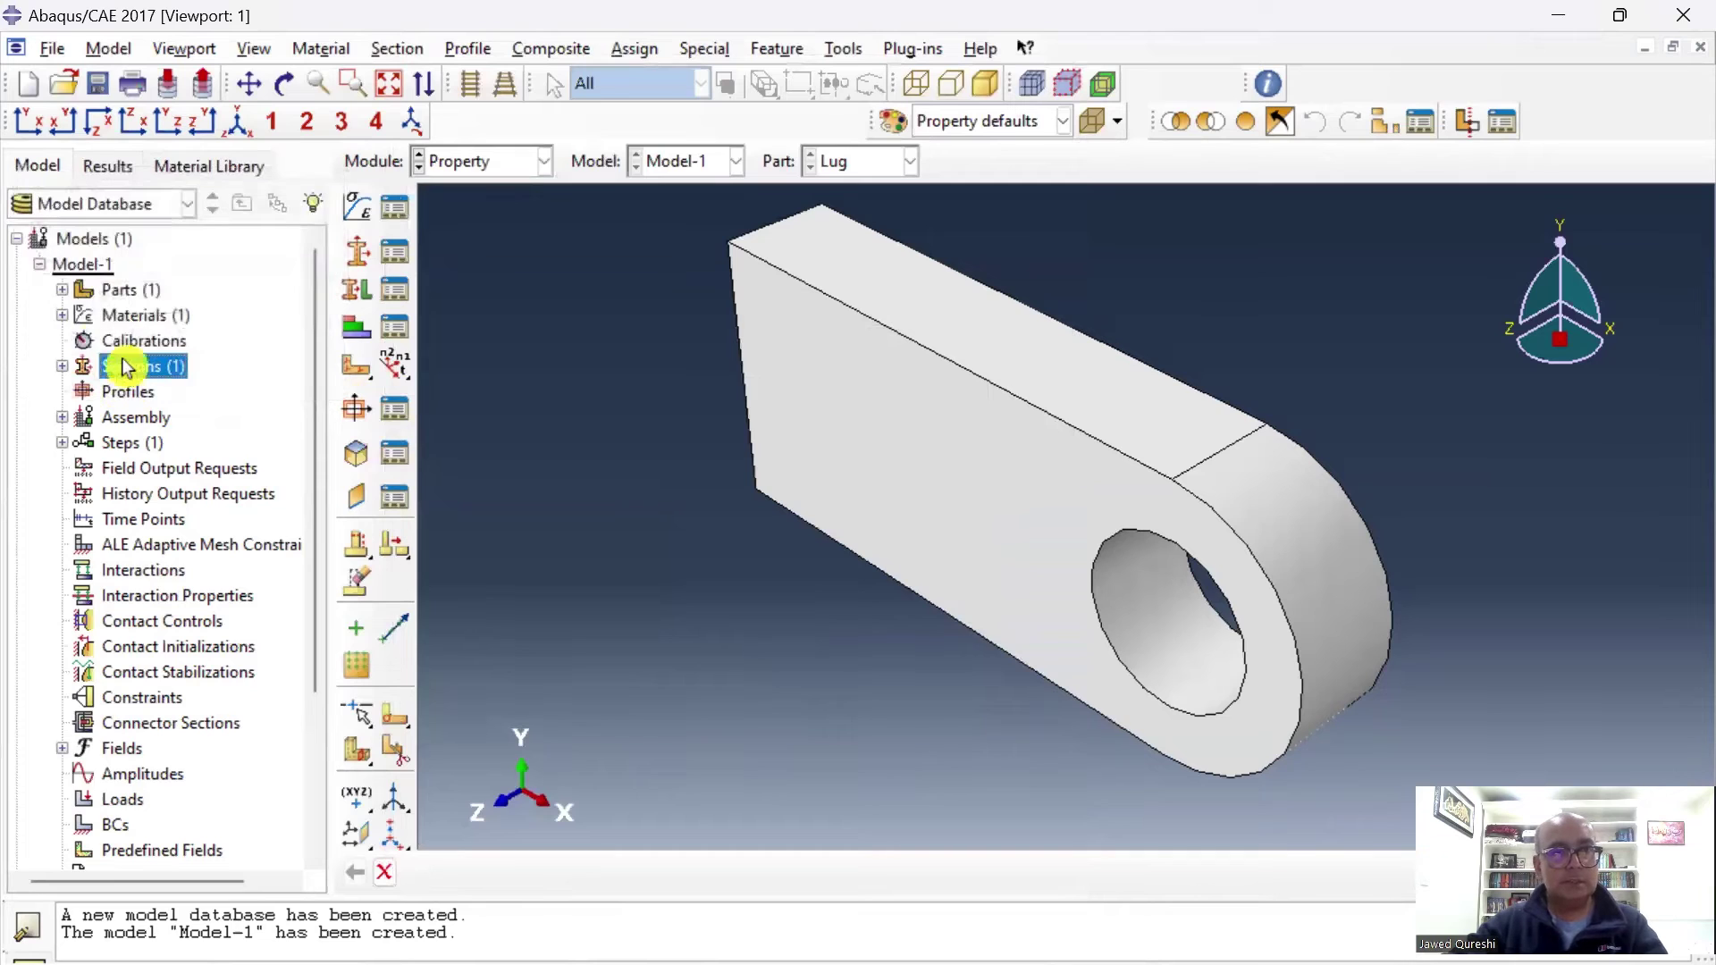
Assign LugSection to the whole Lug part.
{"action": "left_click", "coordinate": [61, 291]}
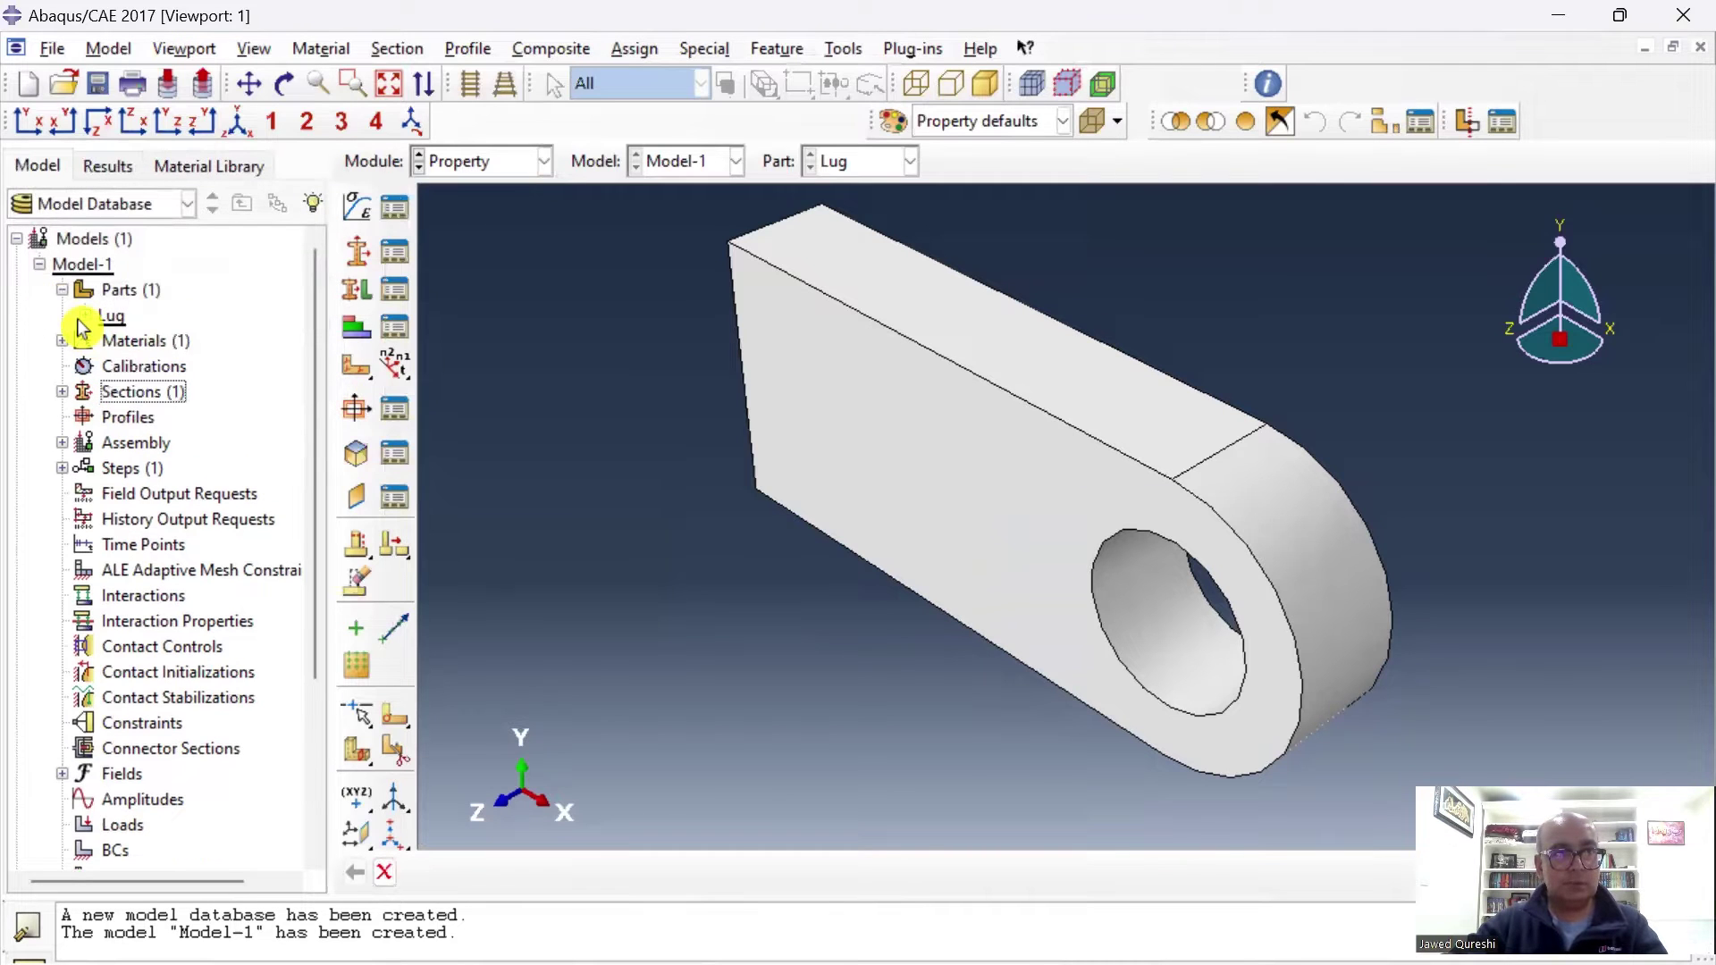
{"action": "left_click", "coordinate": [85, 318]}
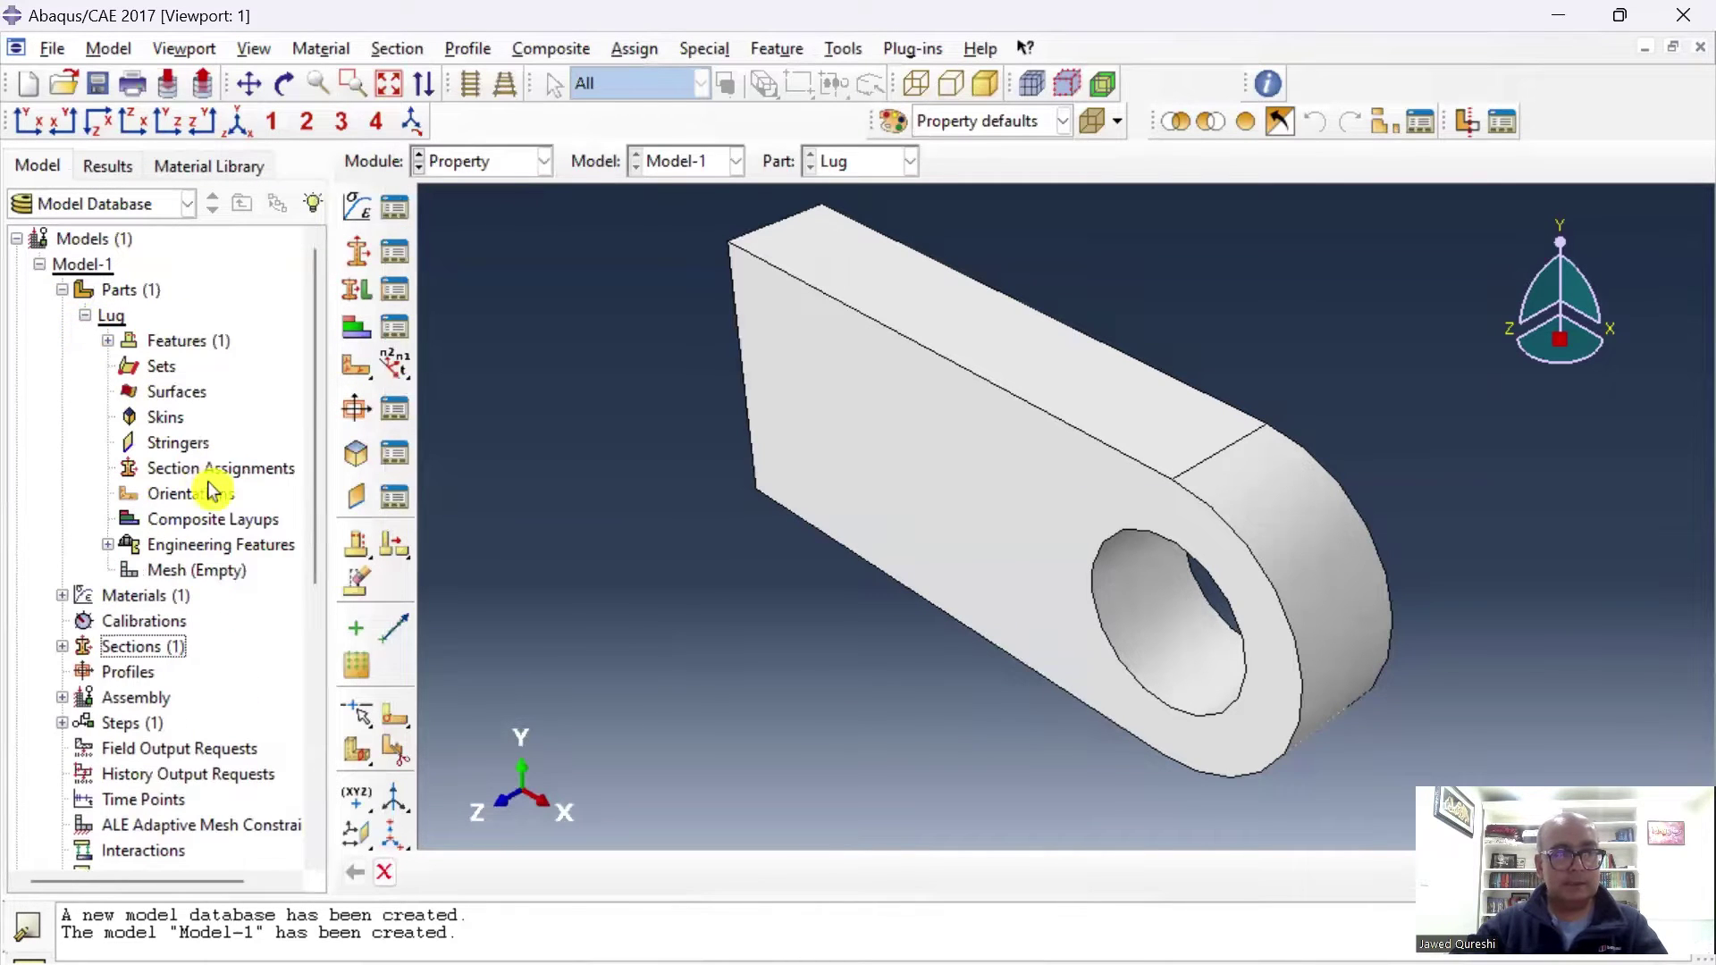
{"action": "double_click", "coordinate": [214, 472]}
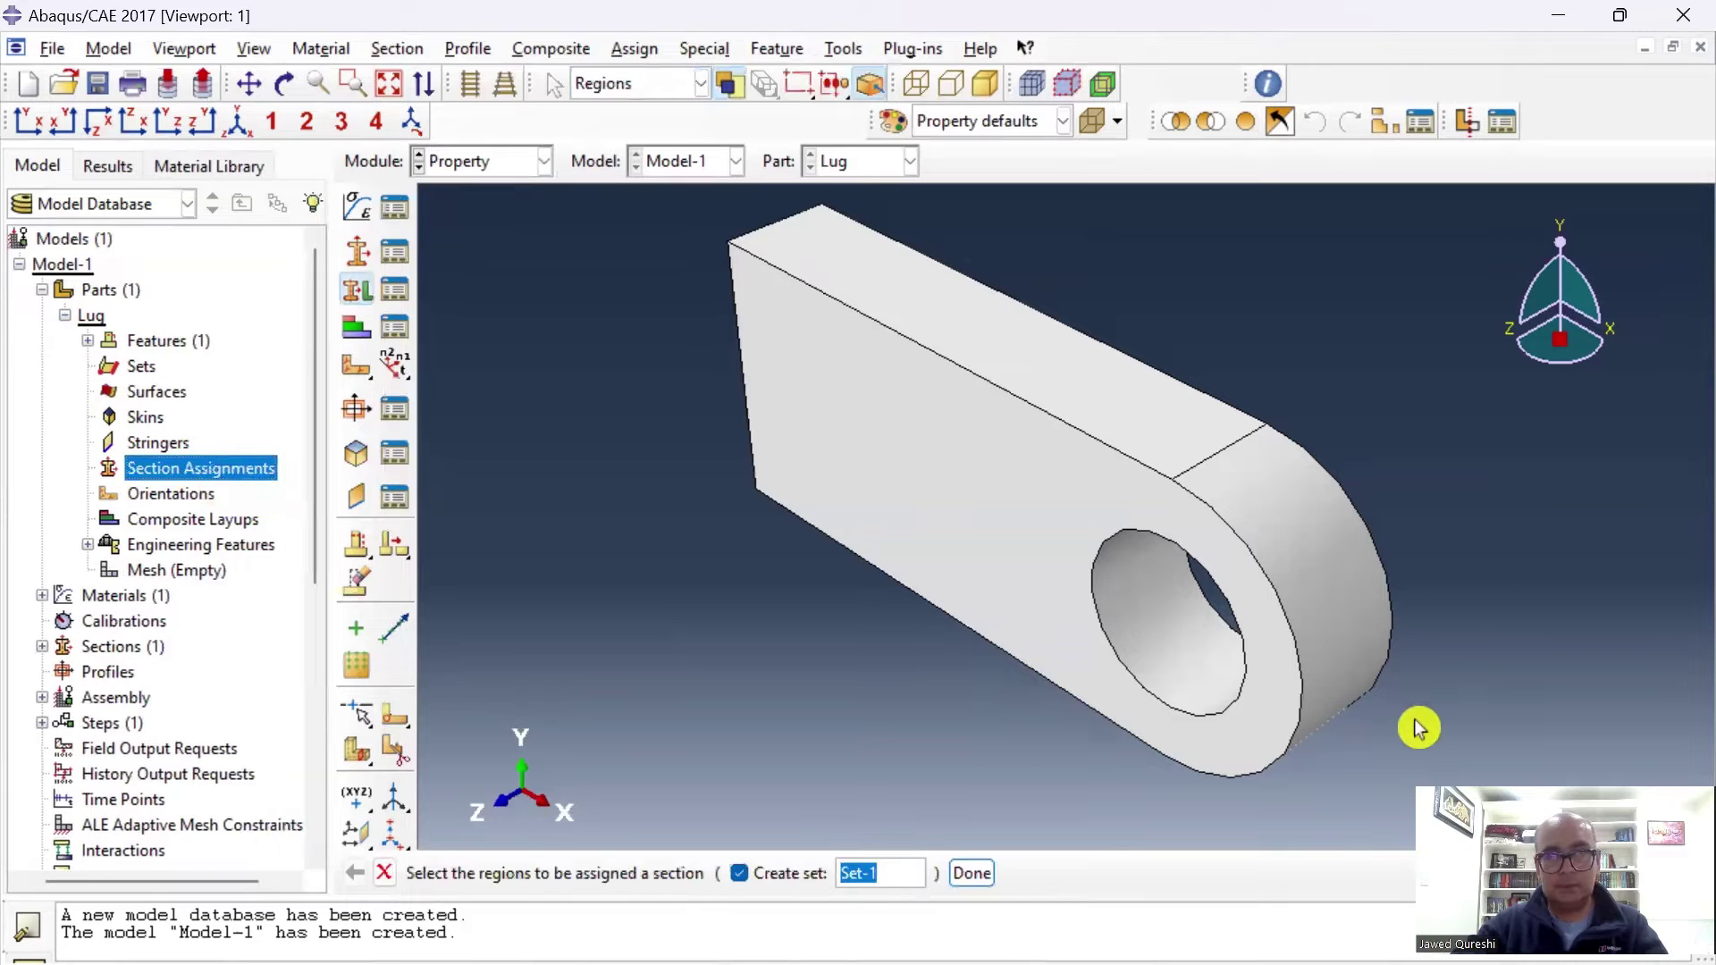
{"action": "left_click_drag", "start_coordinate": [1131, 680], "coordinate": [597, 252]}
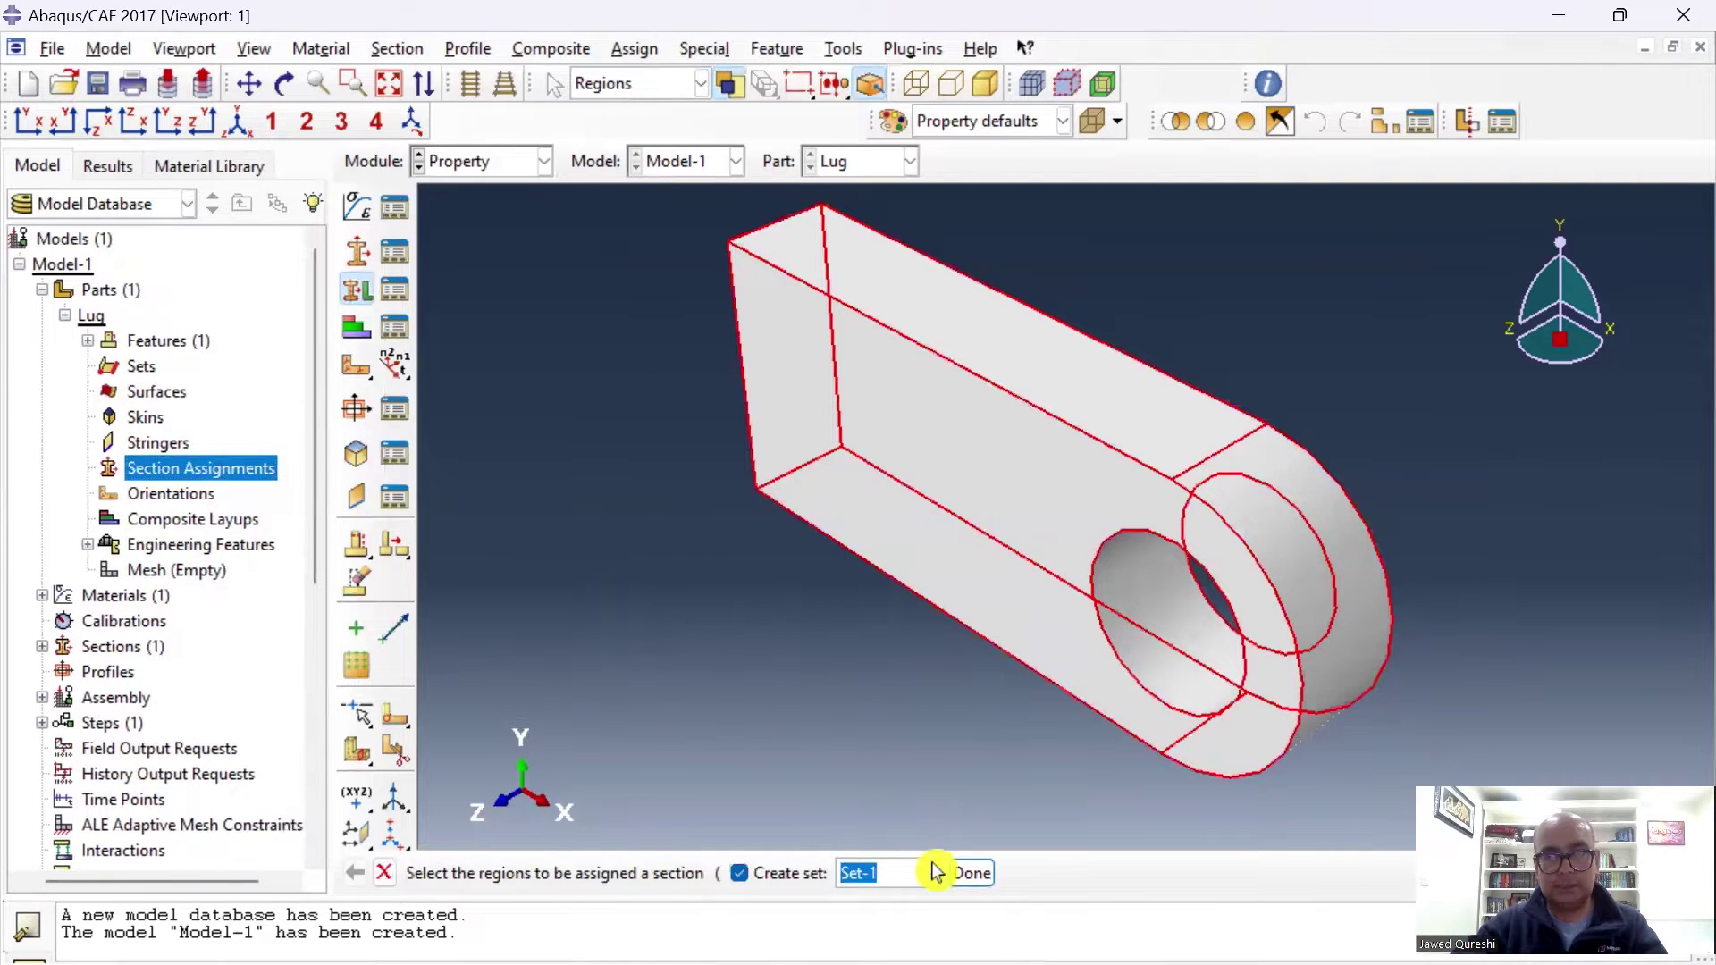
{"action": "left_click", "coordinate": [968, 876]}
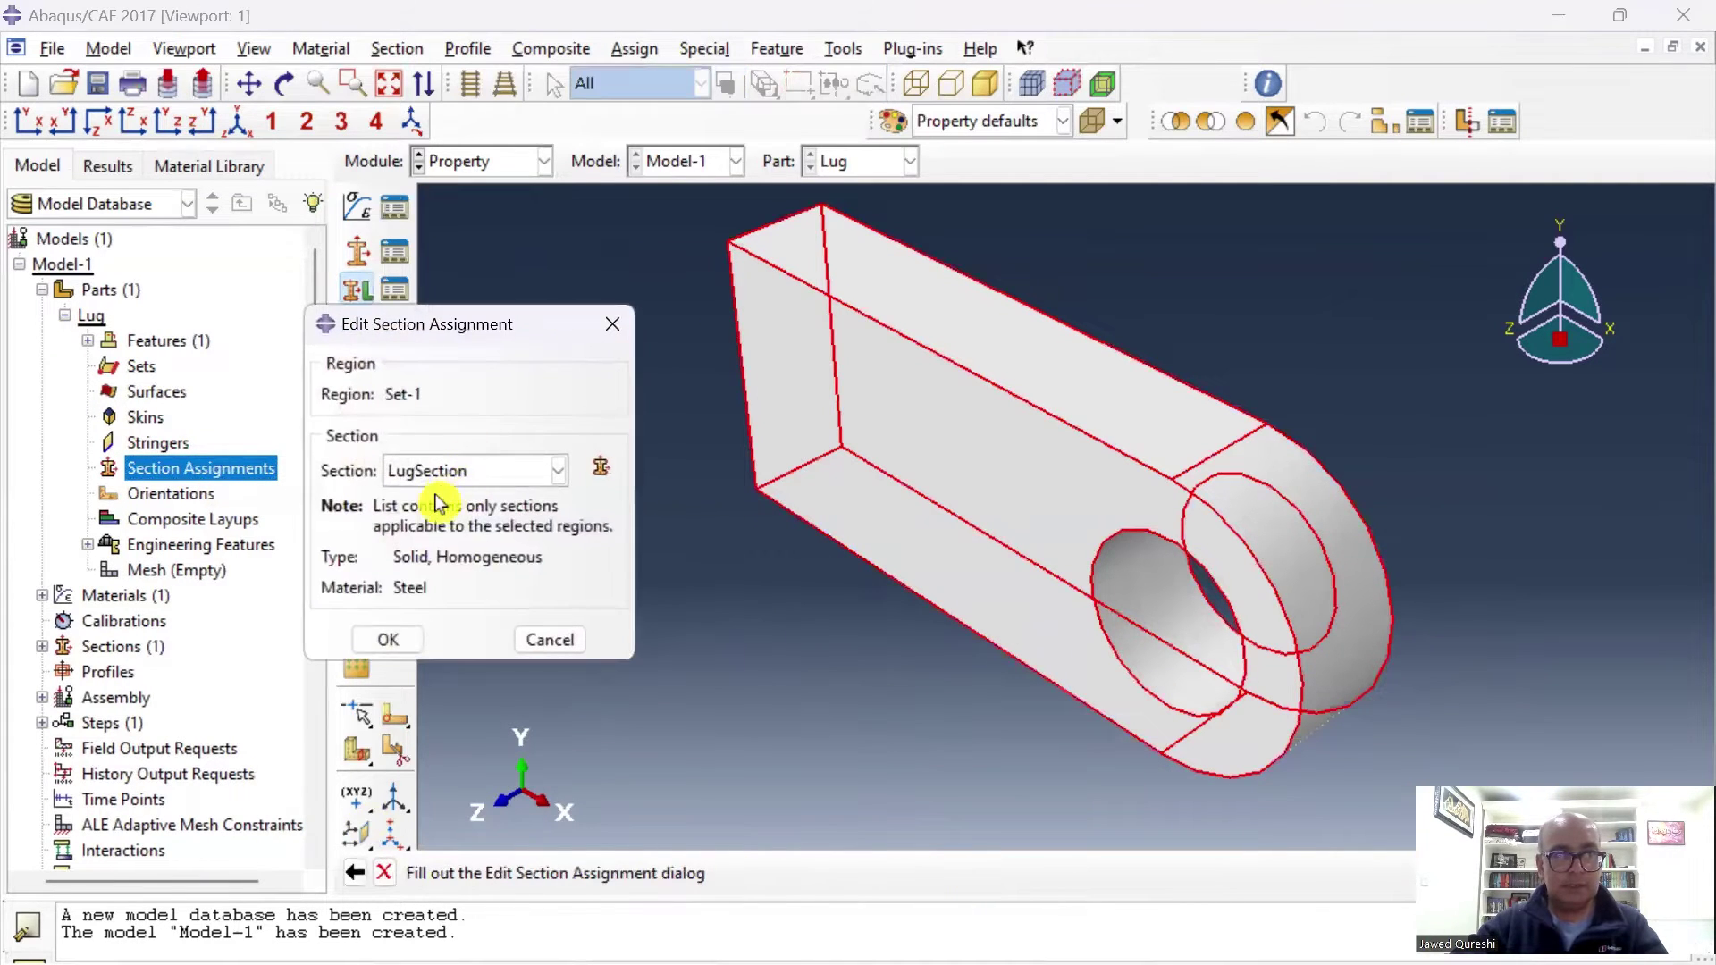
{"action": "left_click", "coordinate": [408, 643]}
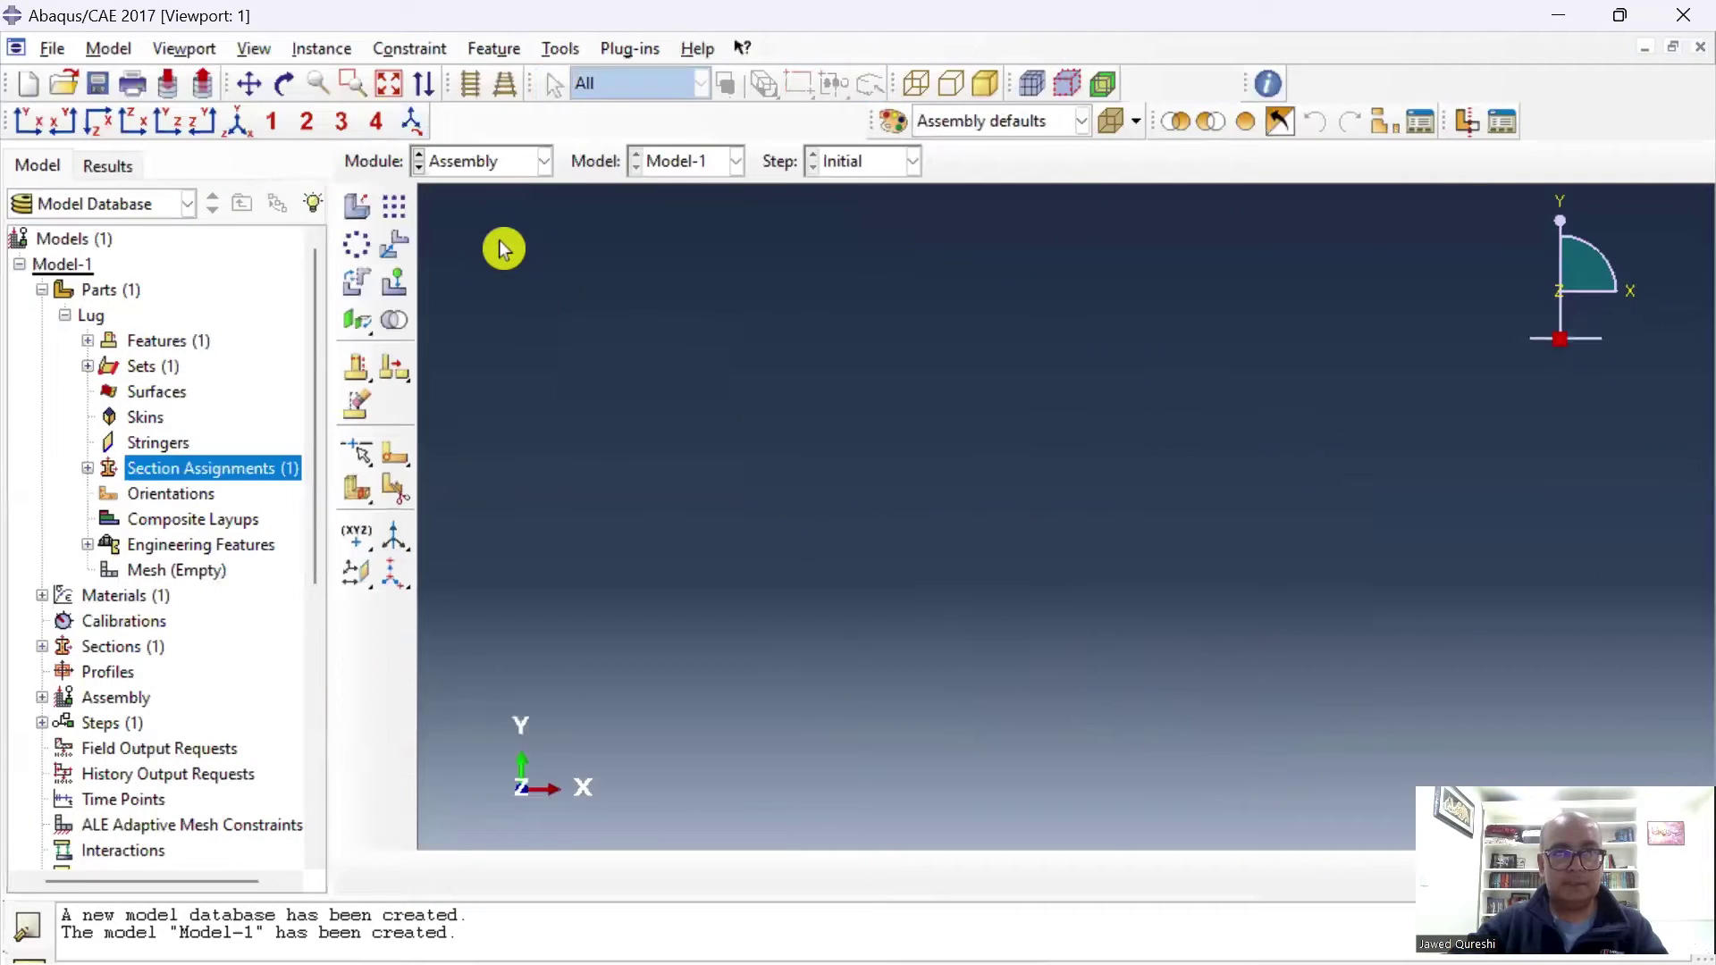
Create a dependent instance of the Lug part in the assembly.
{"action": "double_click", "coordinate": [84, 697]}
{"action": "scroll", "coordinate": [161, 679], "scroll_direction": "down", "scroll_amount": 1}
{"action": "double_click", "coordinate": [161, 661]}
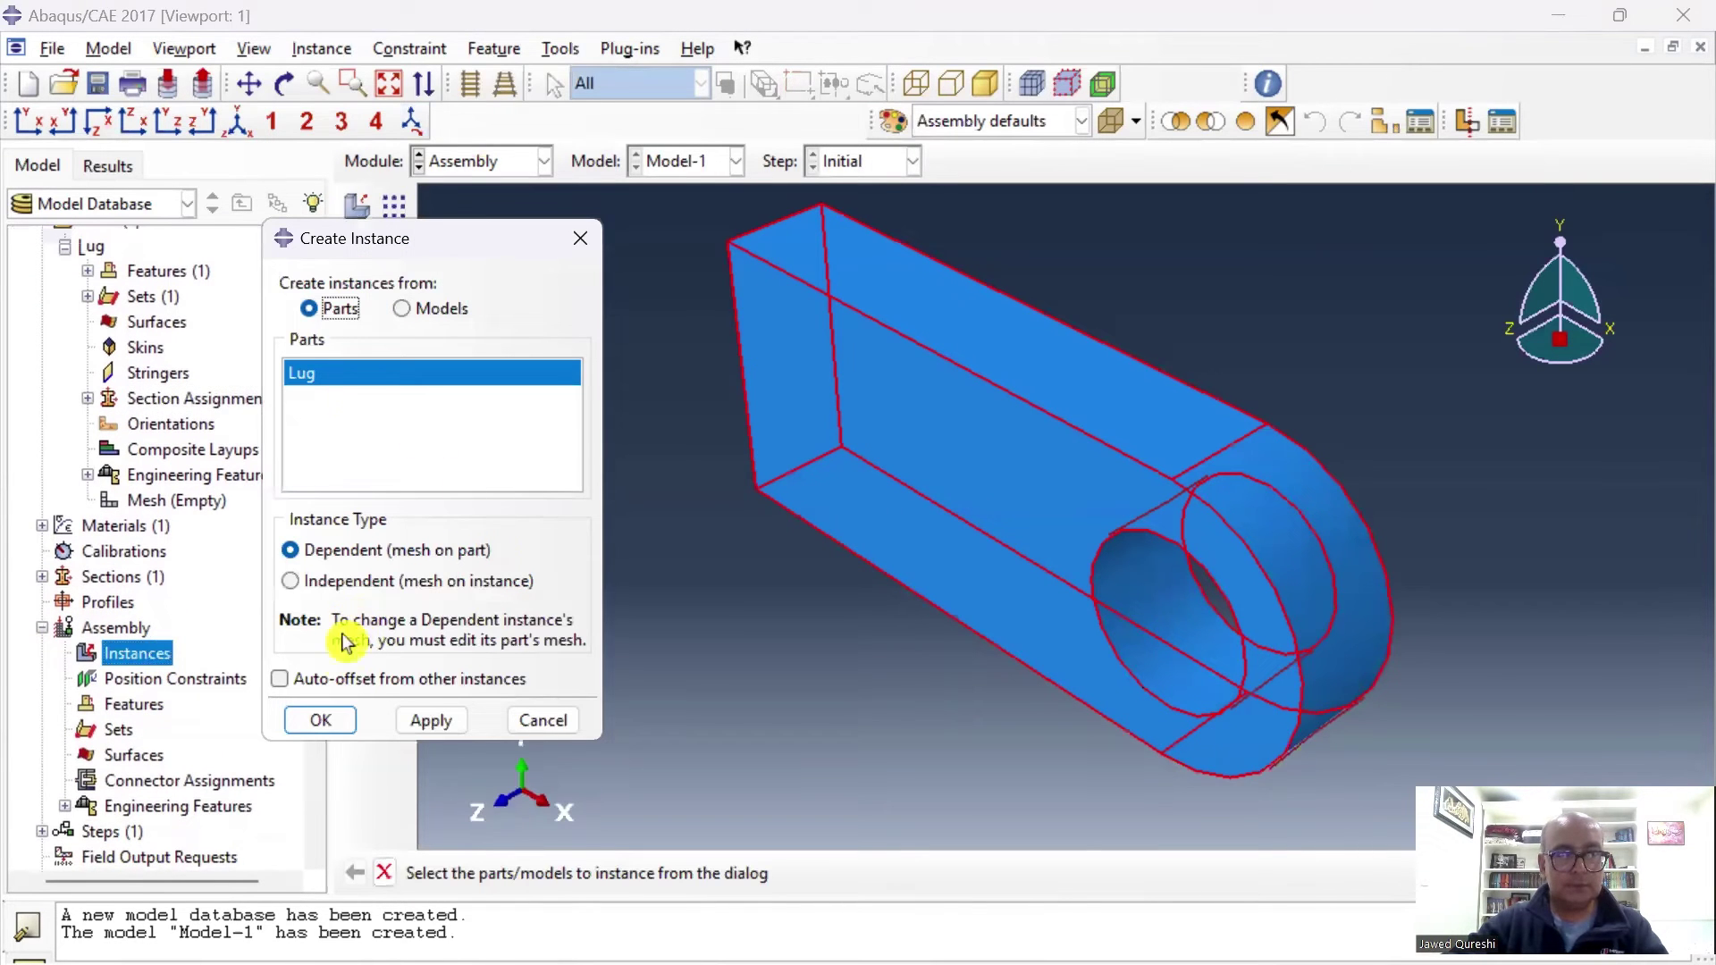
{"action": "left_click", "coordinate": [323, 721]}
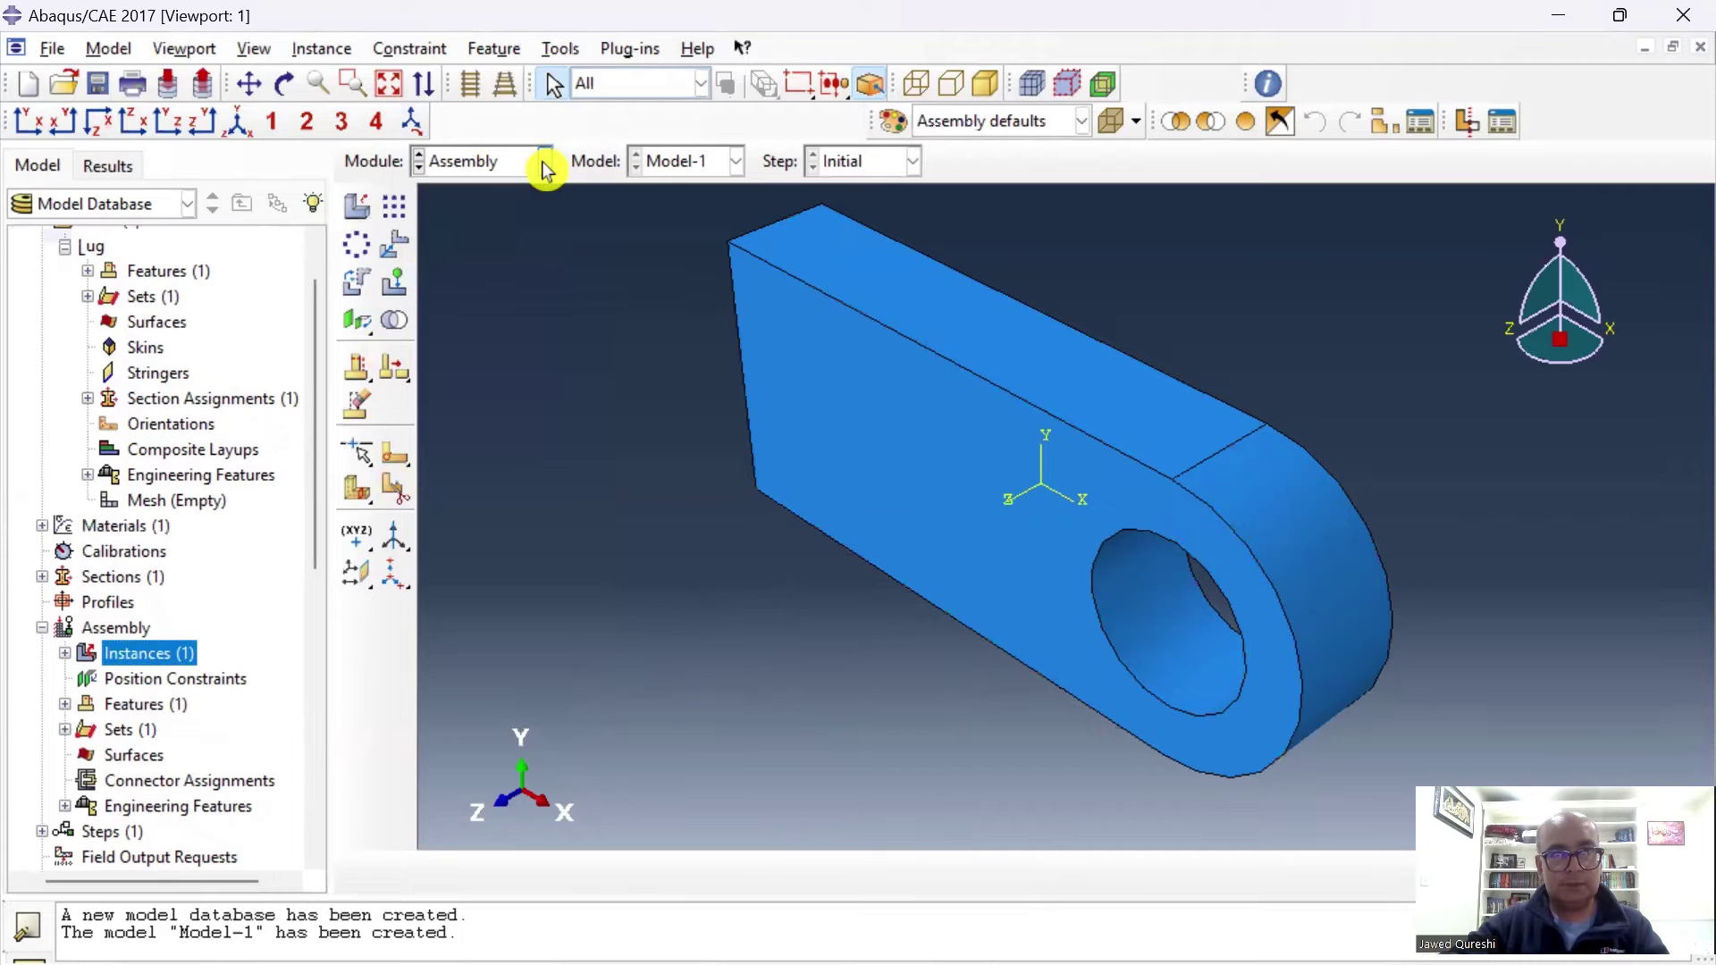
In the Step module, create Static, General step LugLoad described 'Apply unform pressure to Lug'.
{"action": "left_click", "coordinate": [547, 170]}
{"action": "left_click", "coordinate": [540, 268]}
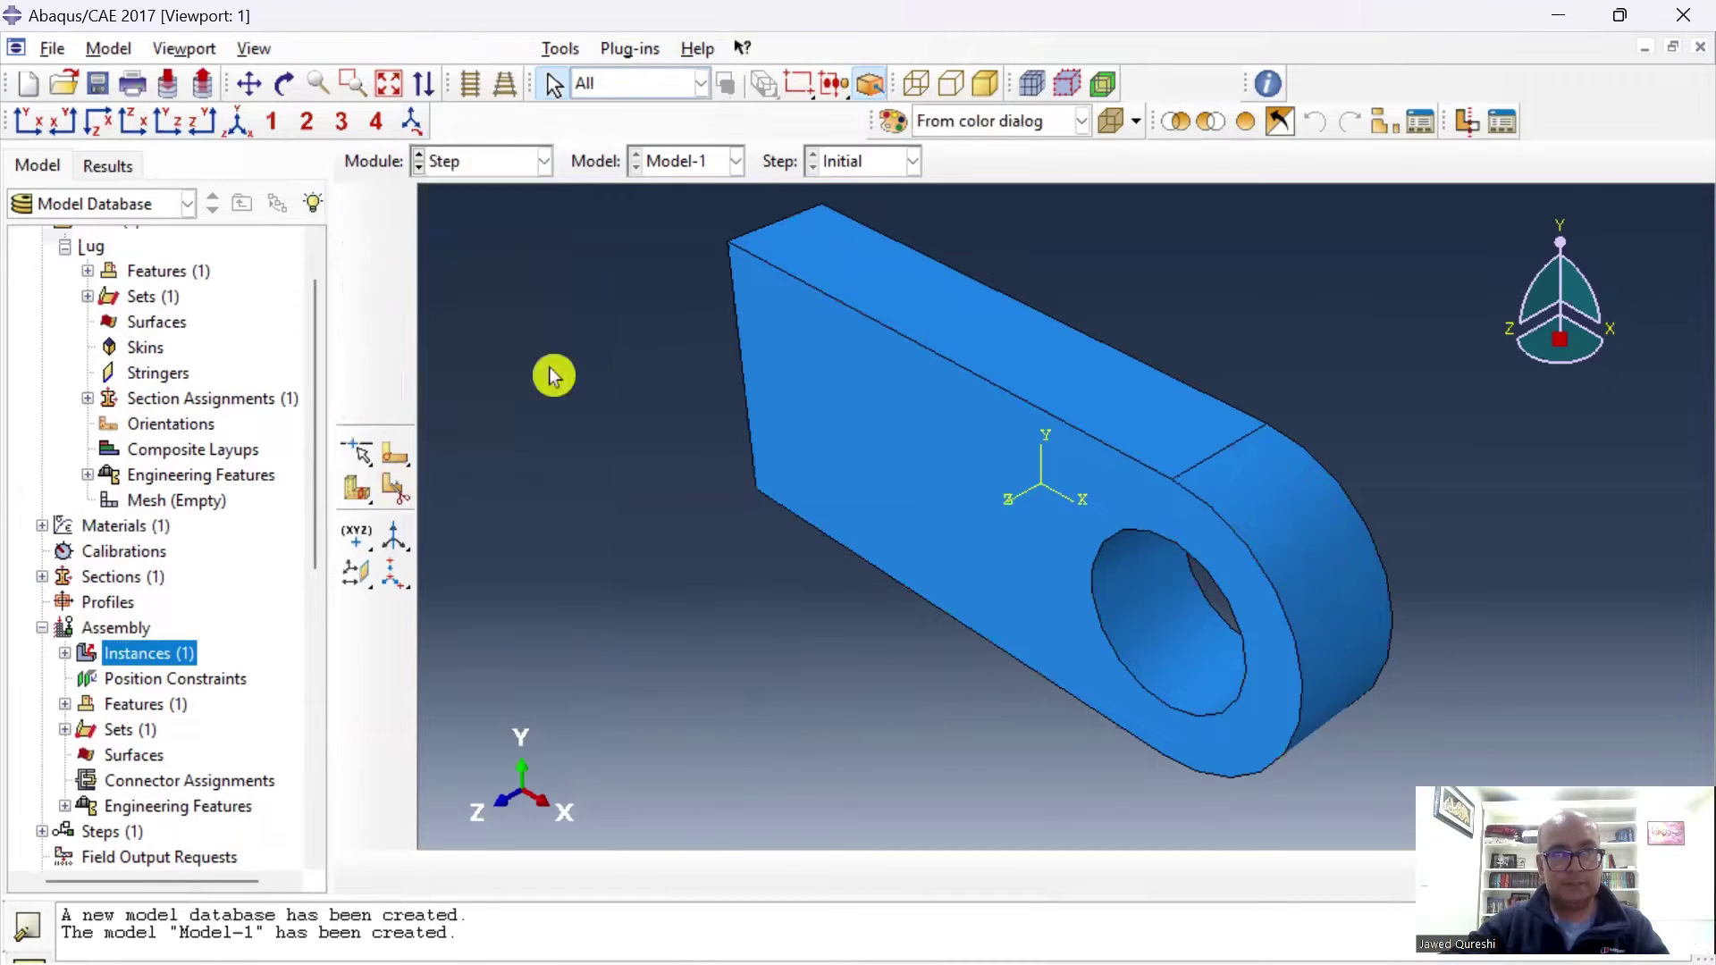
{"action": "scroll", "coordinate": [178, 646], "scroll_direction": "down", "scroll_amount": 1}
{"action": "scroll", "coordinate": [62, 661], "scroll_direction": "down", "scroll_amount": 1}
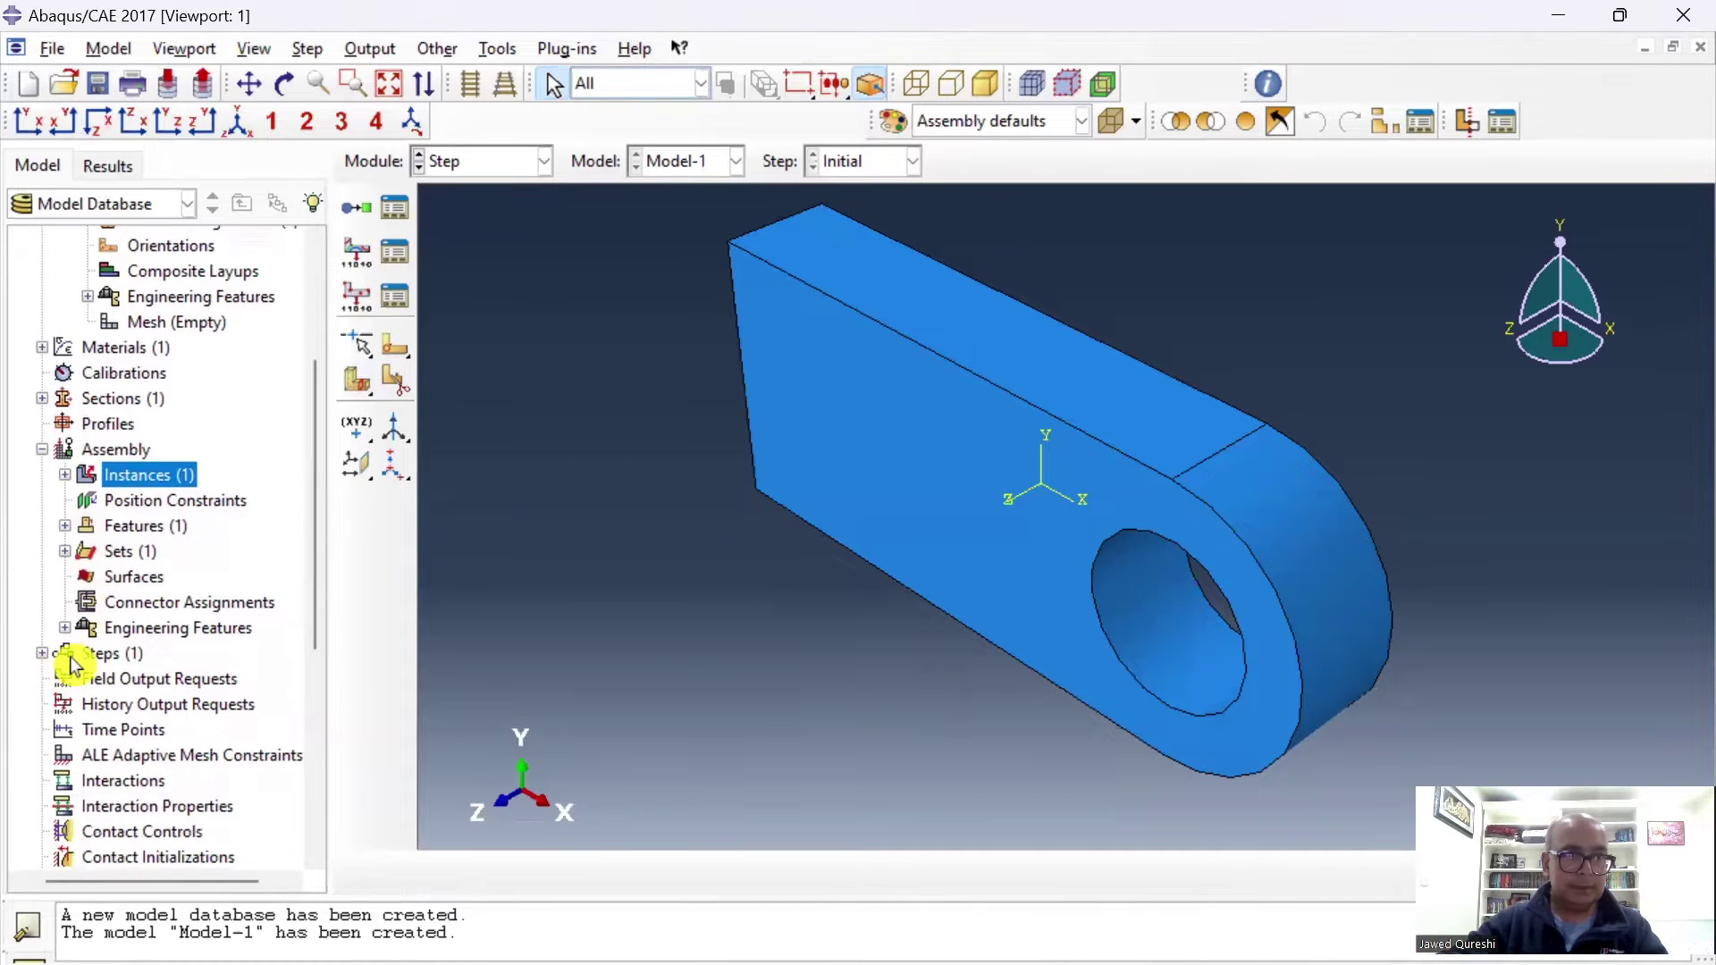
{"action": "left_click", "coordinate": [98, 657]}
{"action": "double_click", "coordinate": [99, 657]}
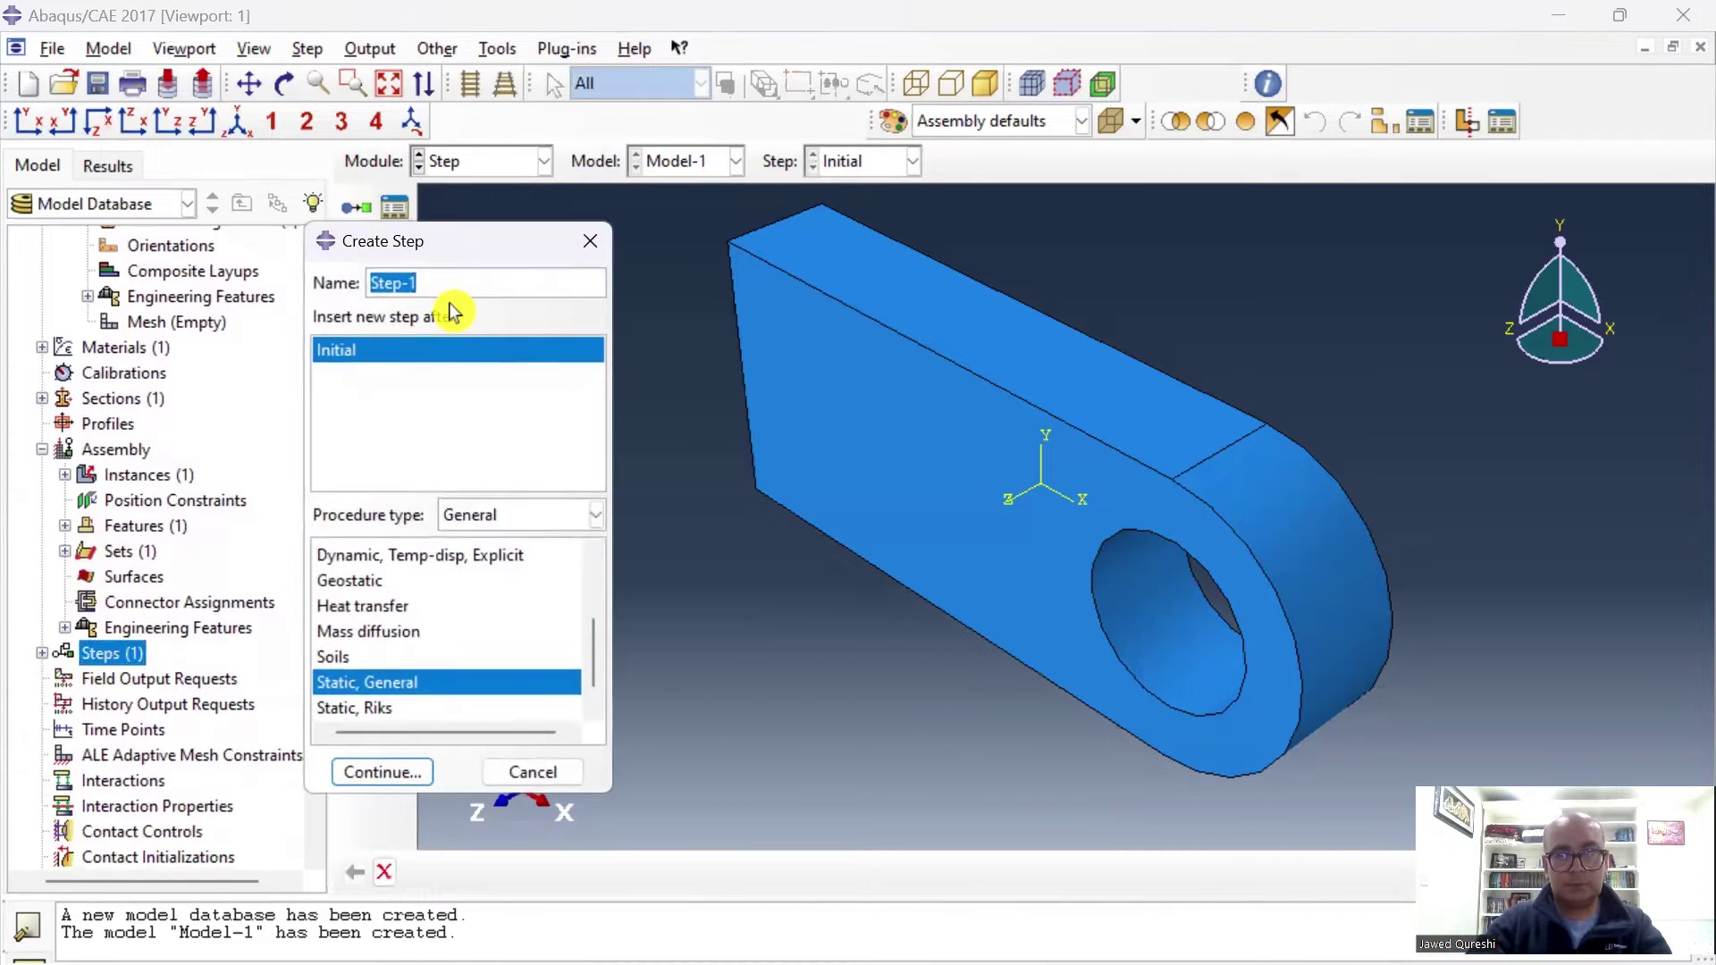
{"action": "type", "text": "LugLoad"}
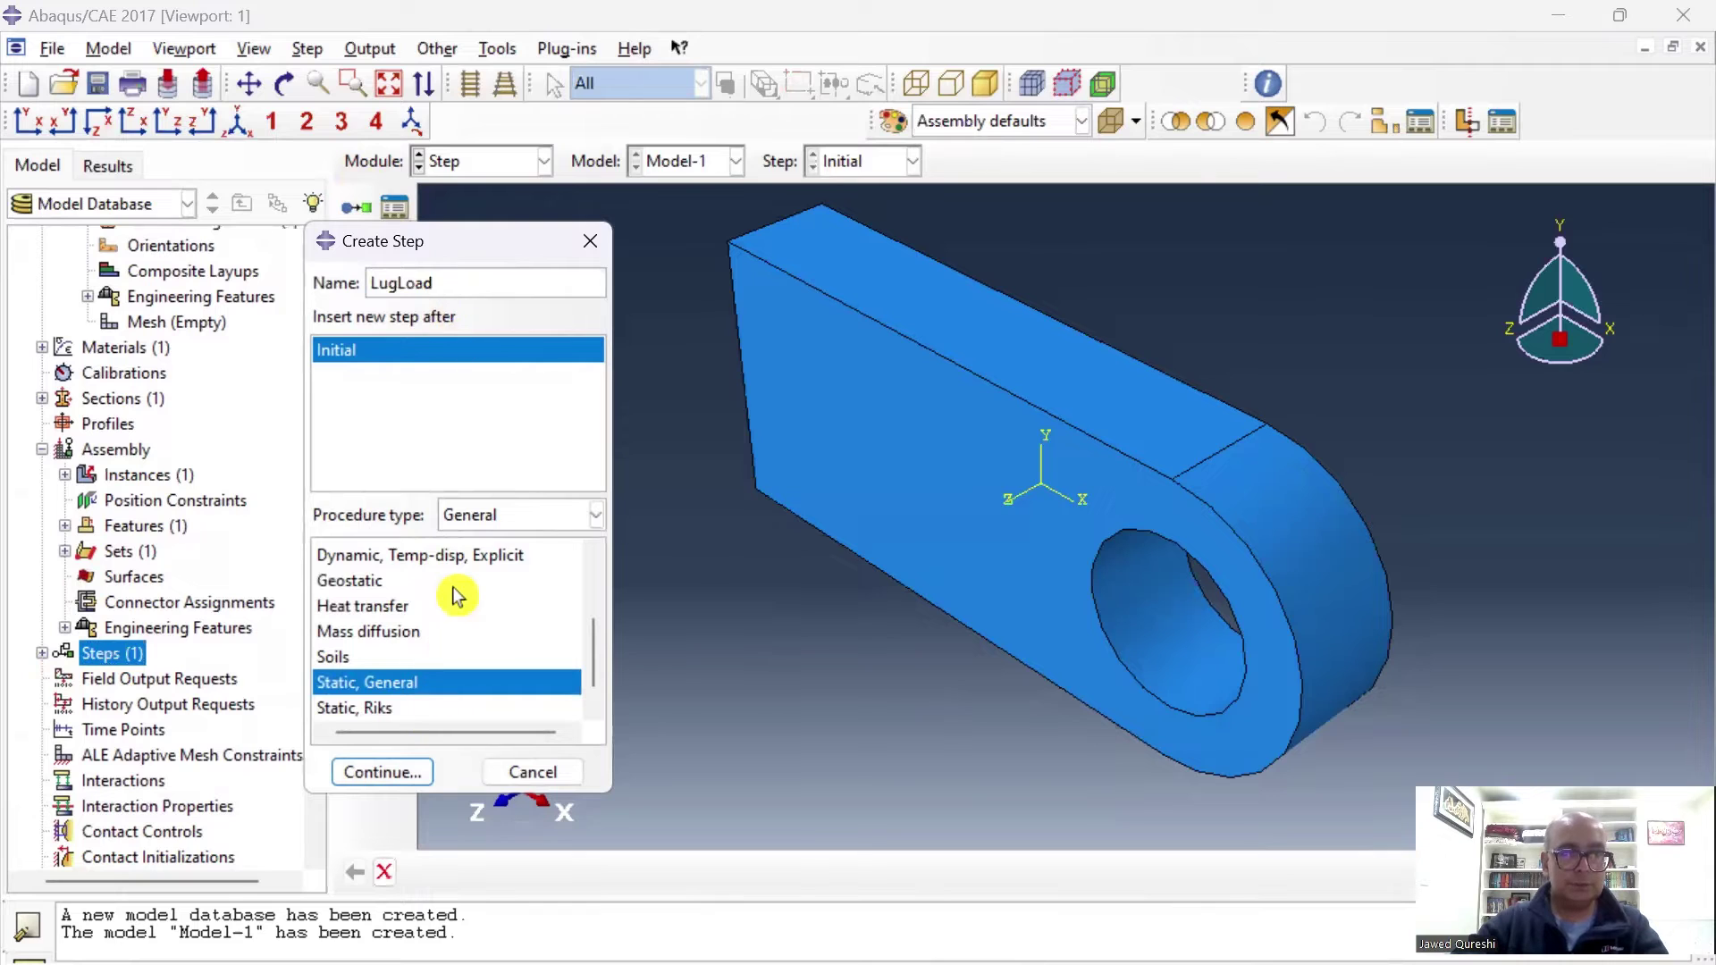
{"action": "left_click", "coordinate": [414, 776]}
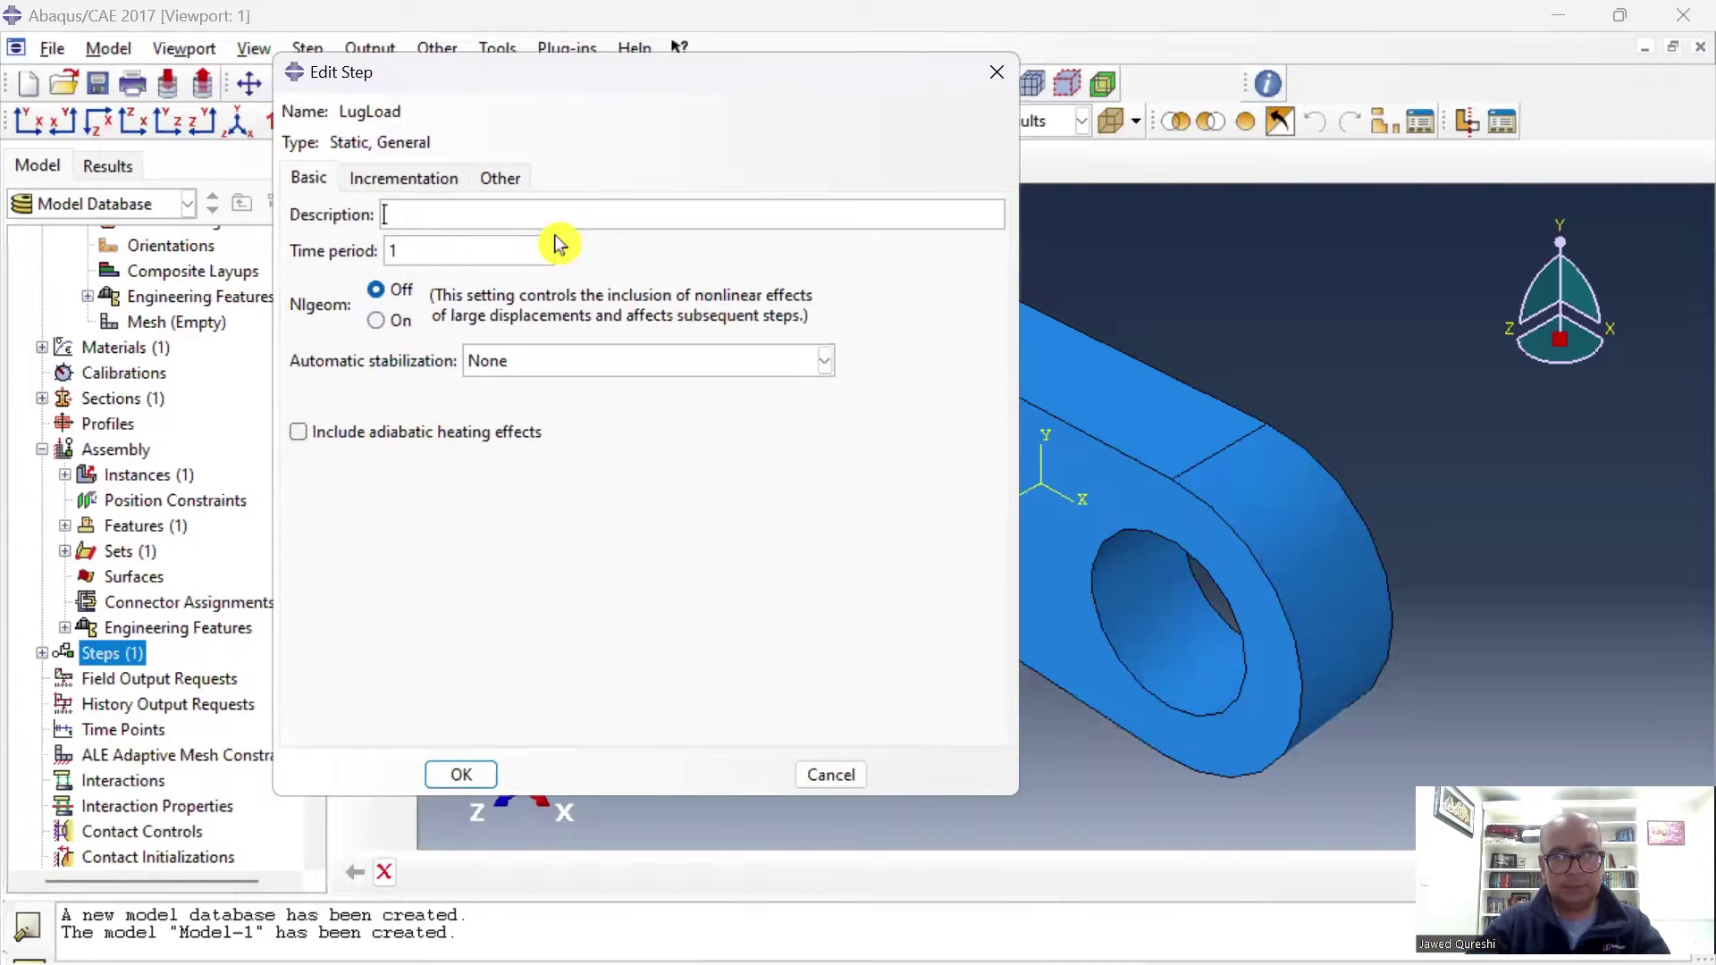
{"action": "type", "text": "a"}
{"action": "key", "text": "BackSpace"}
{"action": "type", "text": "Apply unform pressure to Lug"}
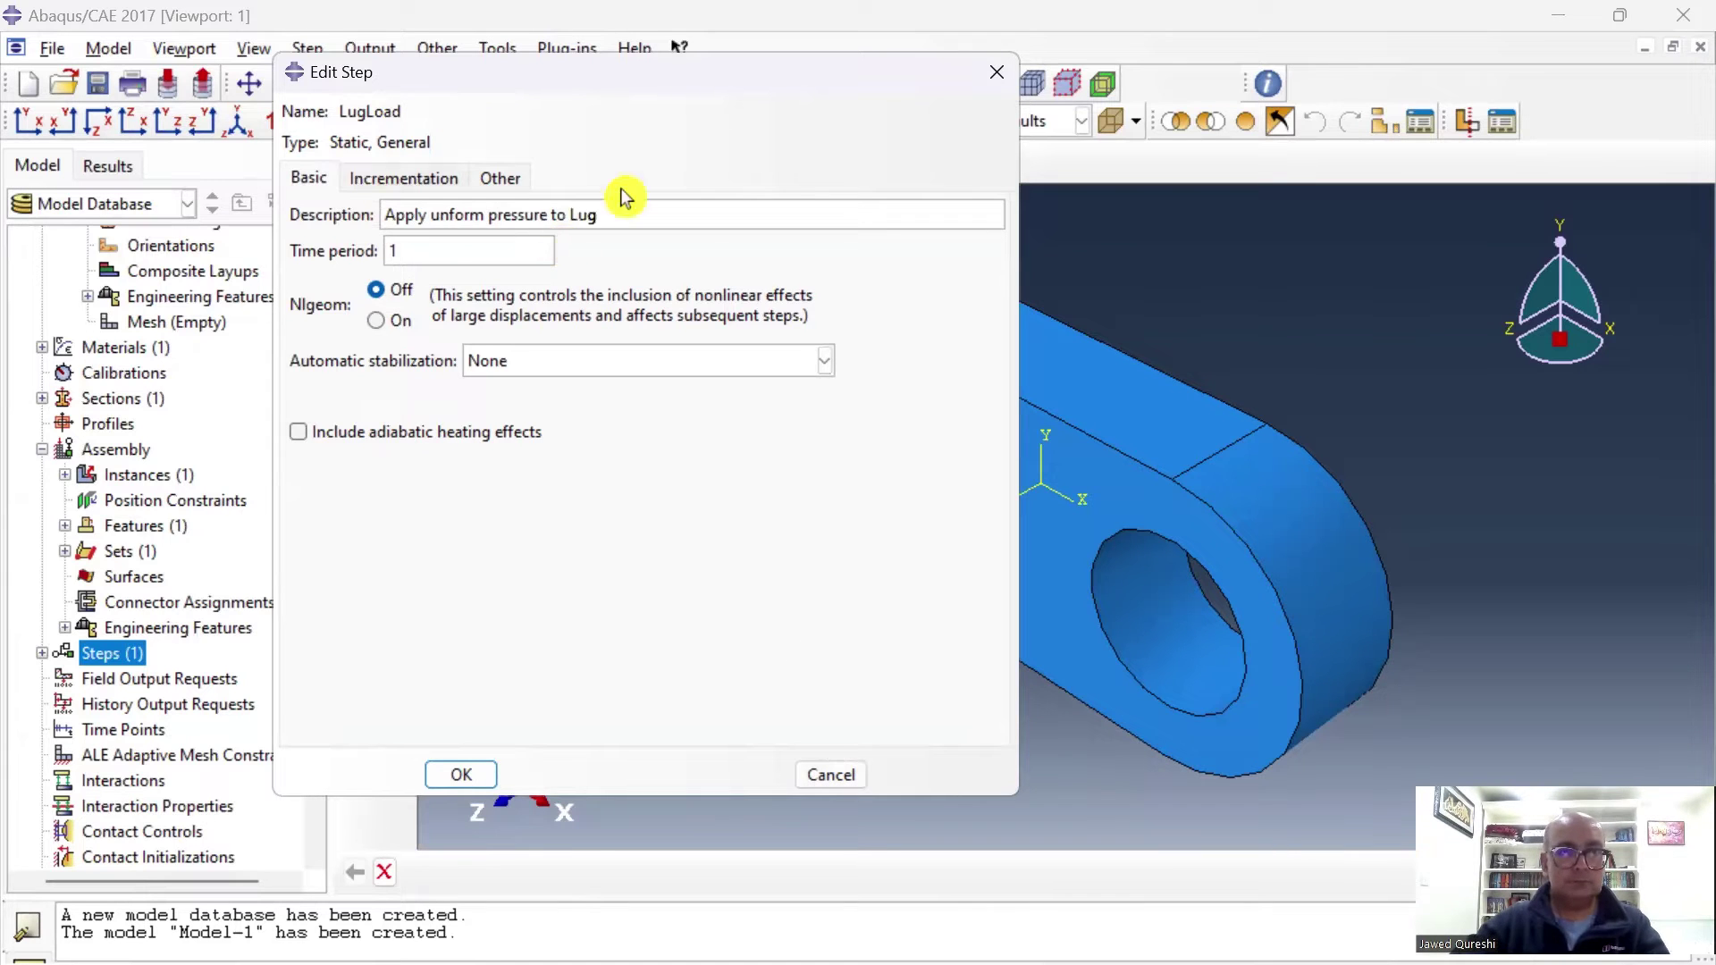
Set the initial and maximum increment sizes to 0.1 and confirm the step.
{"action": "left_click", "coordinate": [394, 183]}
{"action": "left_click_drag", "start_coordinate": [433, 322], "coordinate": [357, 322]}
{"action": "type", "text": "0"}
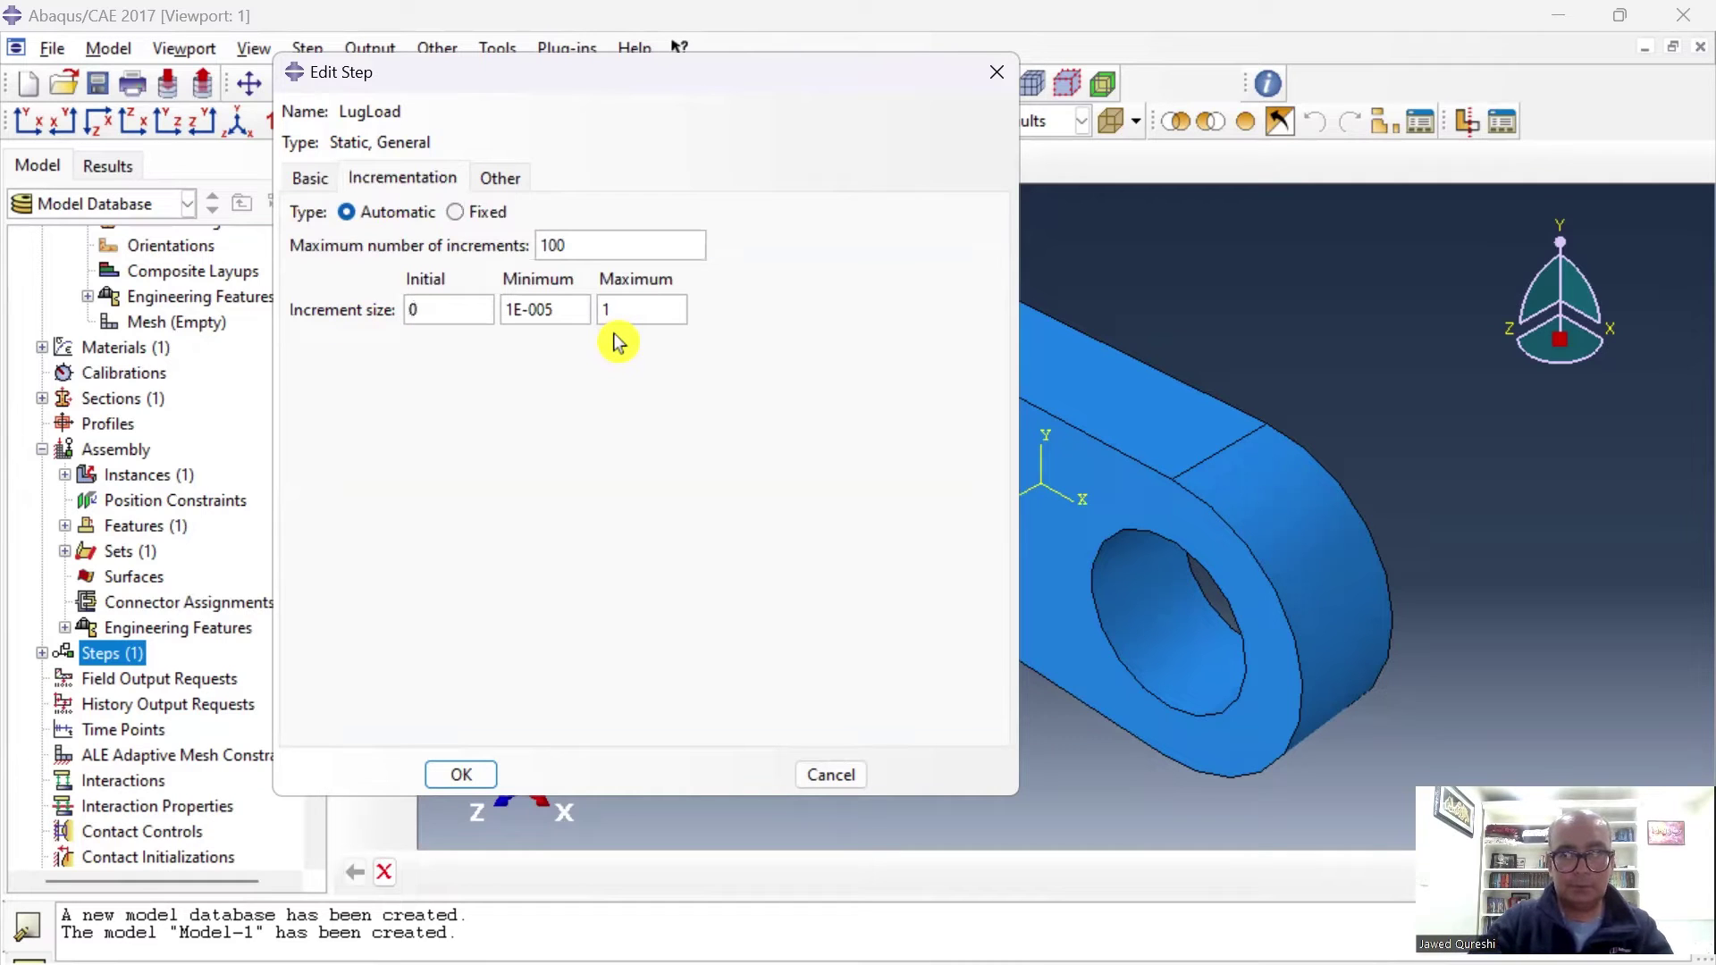
{"action": "type", "text": ".1"}
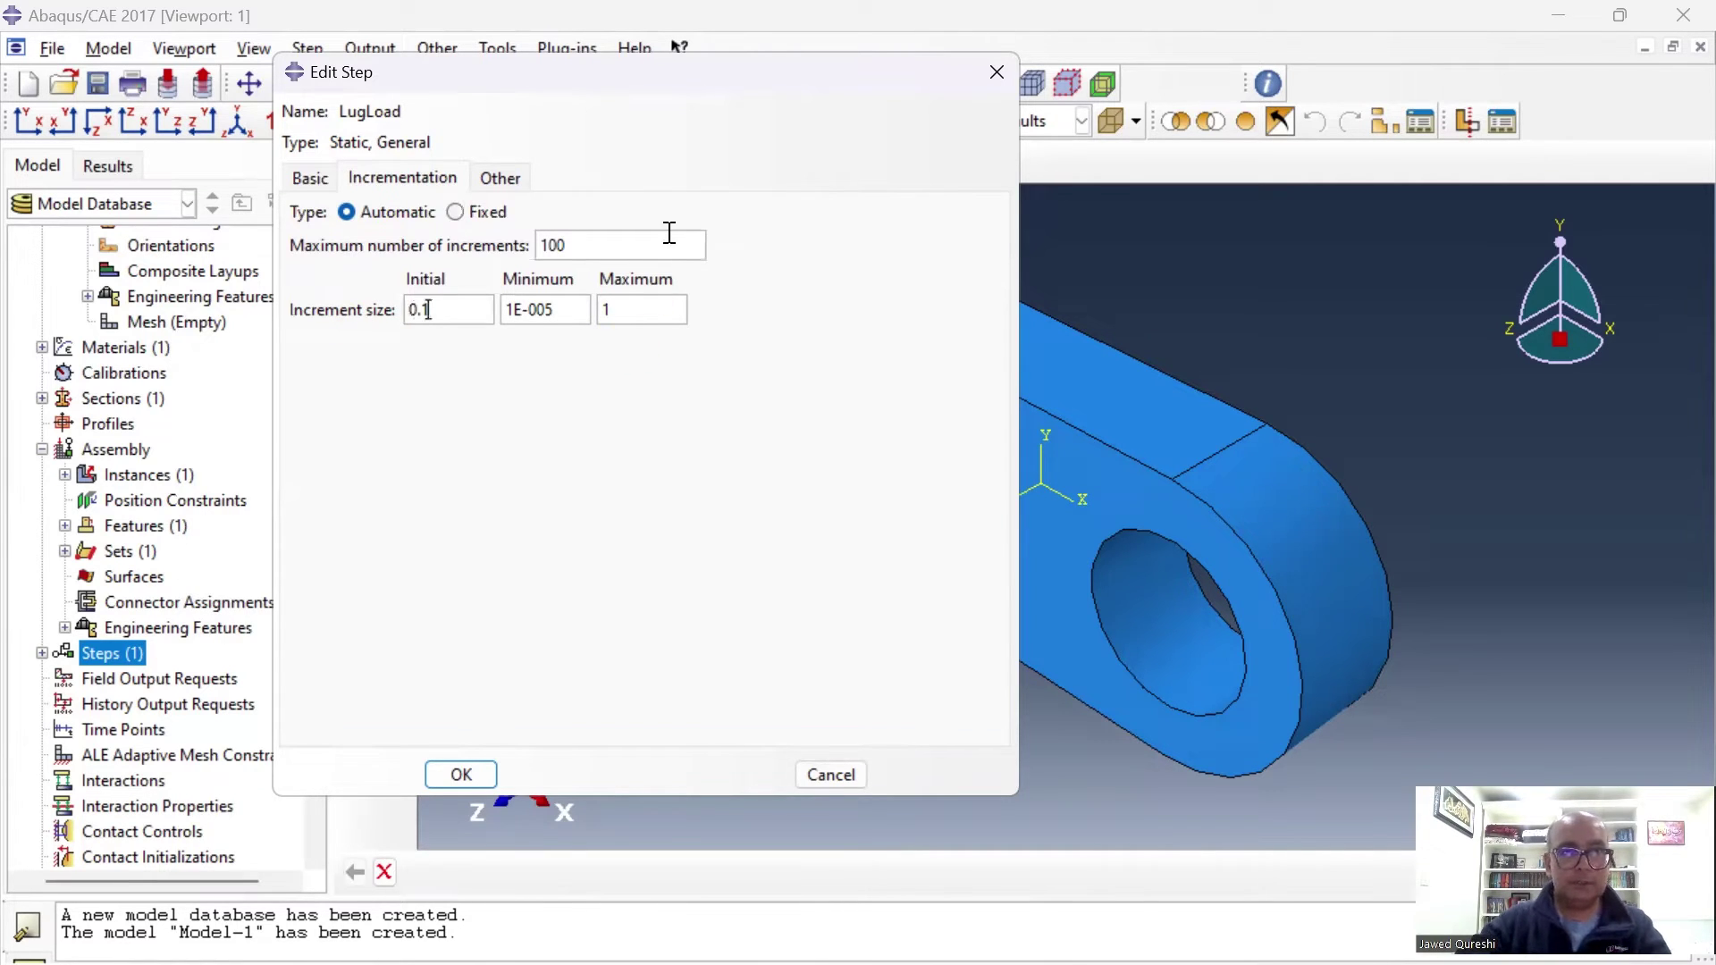
{"action": "type", "text": "0.1"}
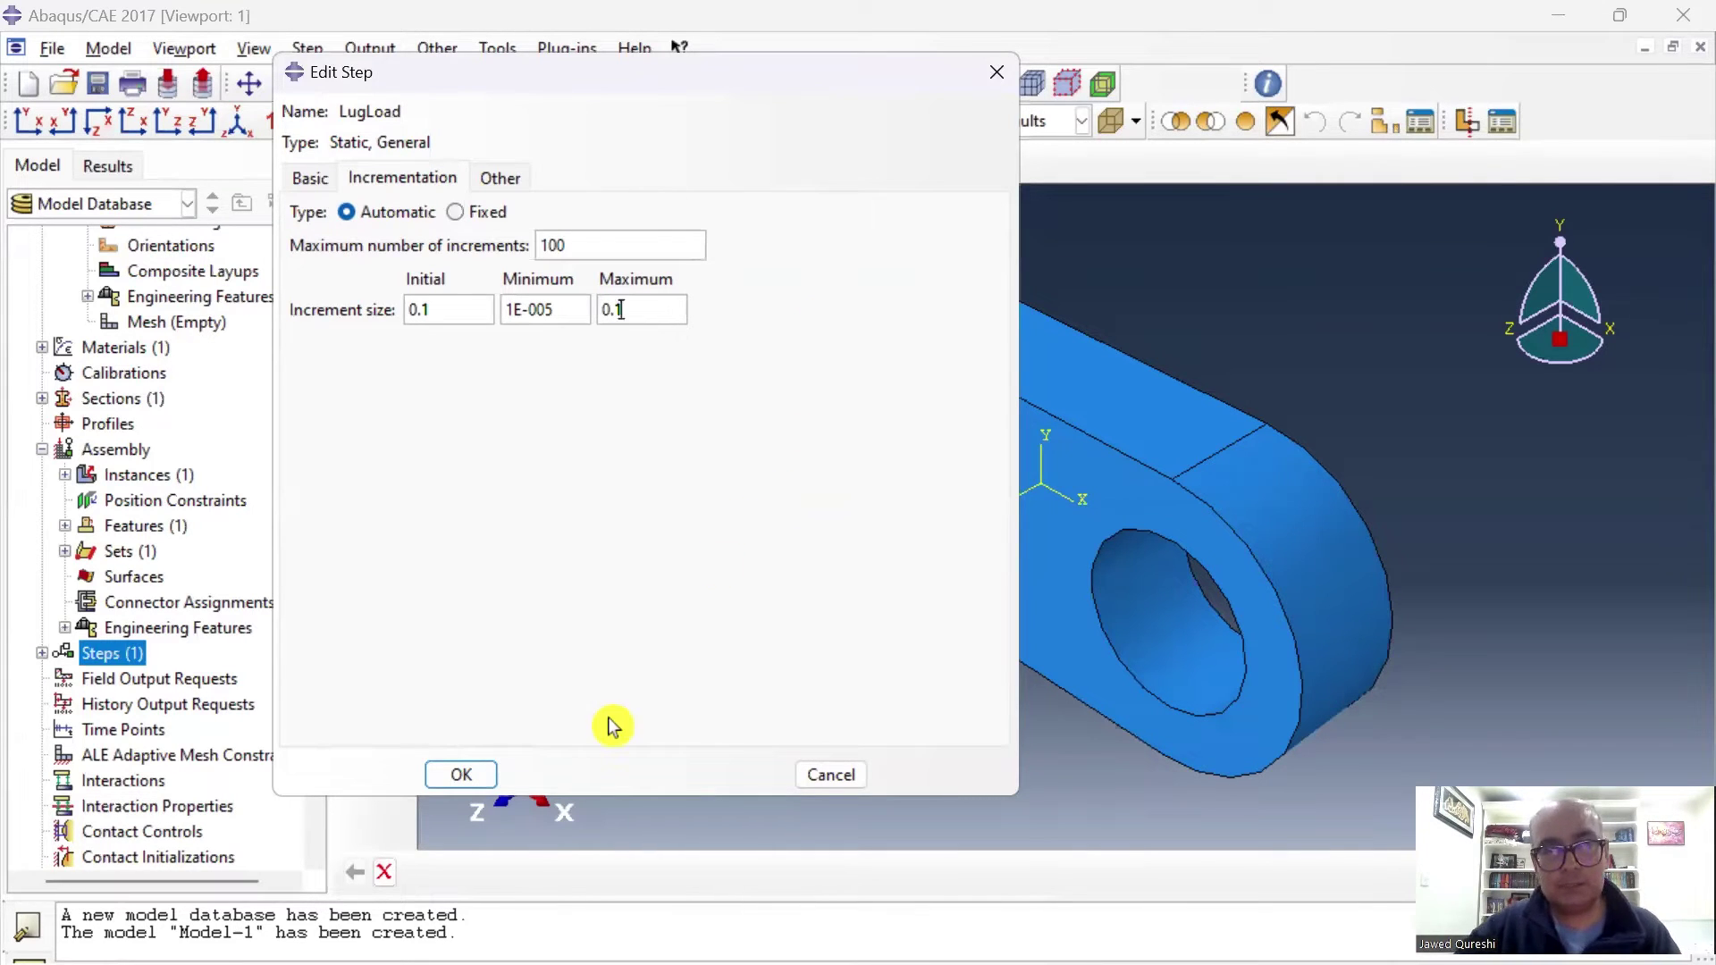
{"action": "left_click", "coordinate": [461, 774]}
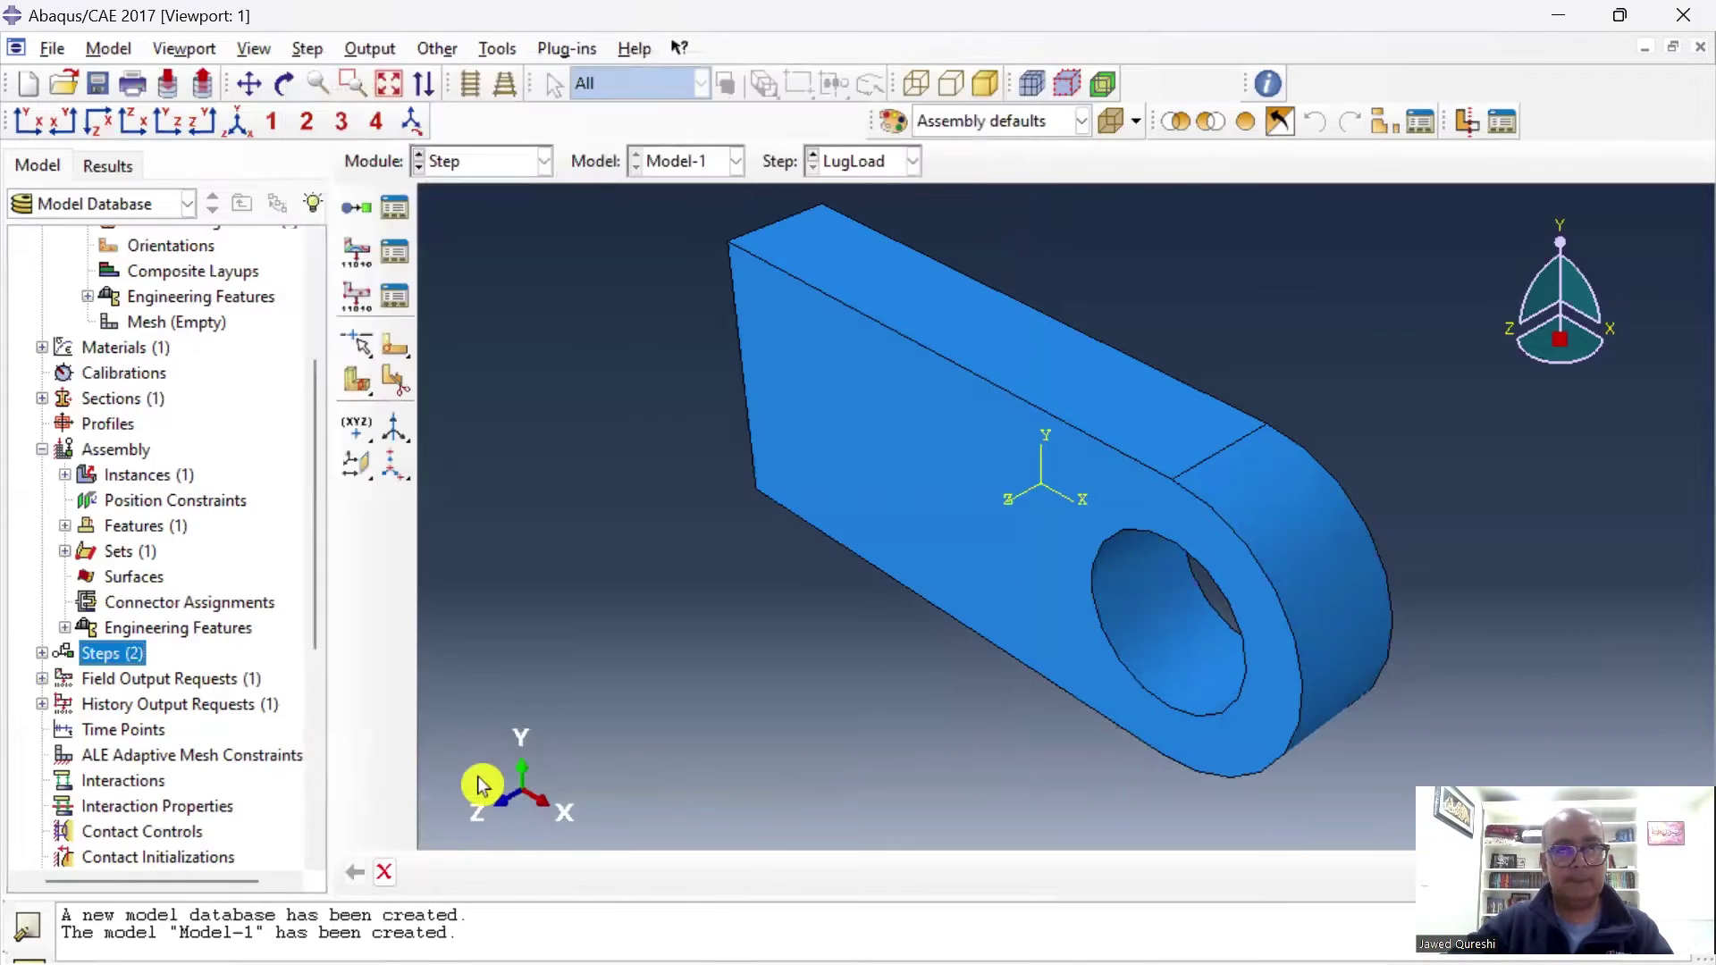
Open the LugLoad step's F-Output-1 field output request for editing.
{"action": "left_click", "coordinate": [42, 654]}
{"action": "scroll", "coordinate": [49, 680], "scroll_direction": "down", "scroll_amount": 1}
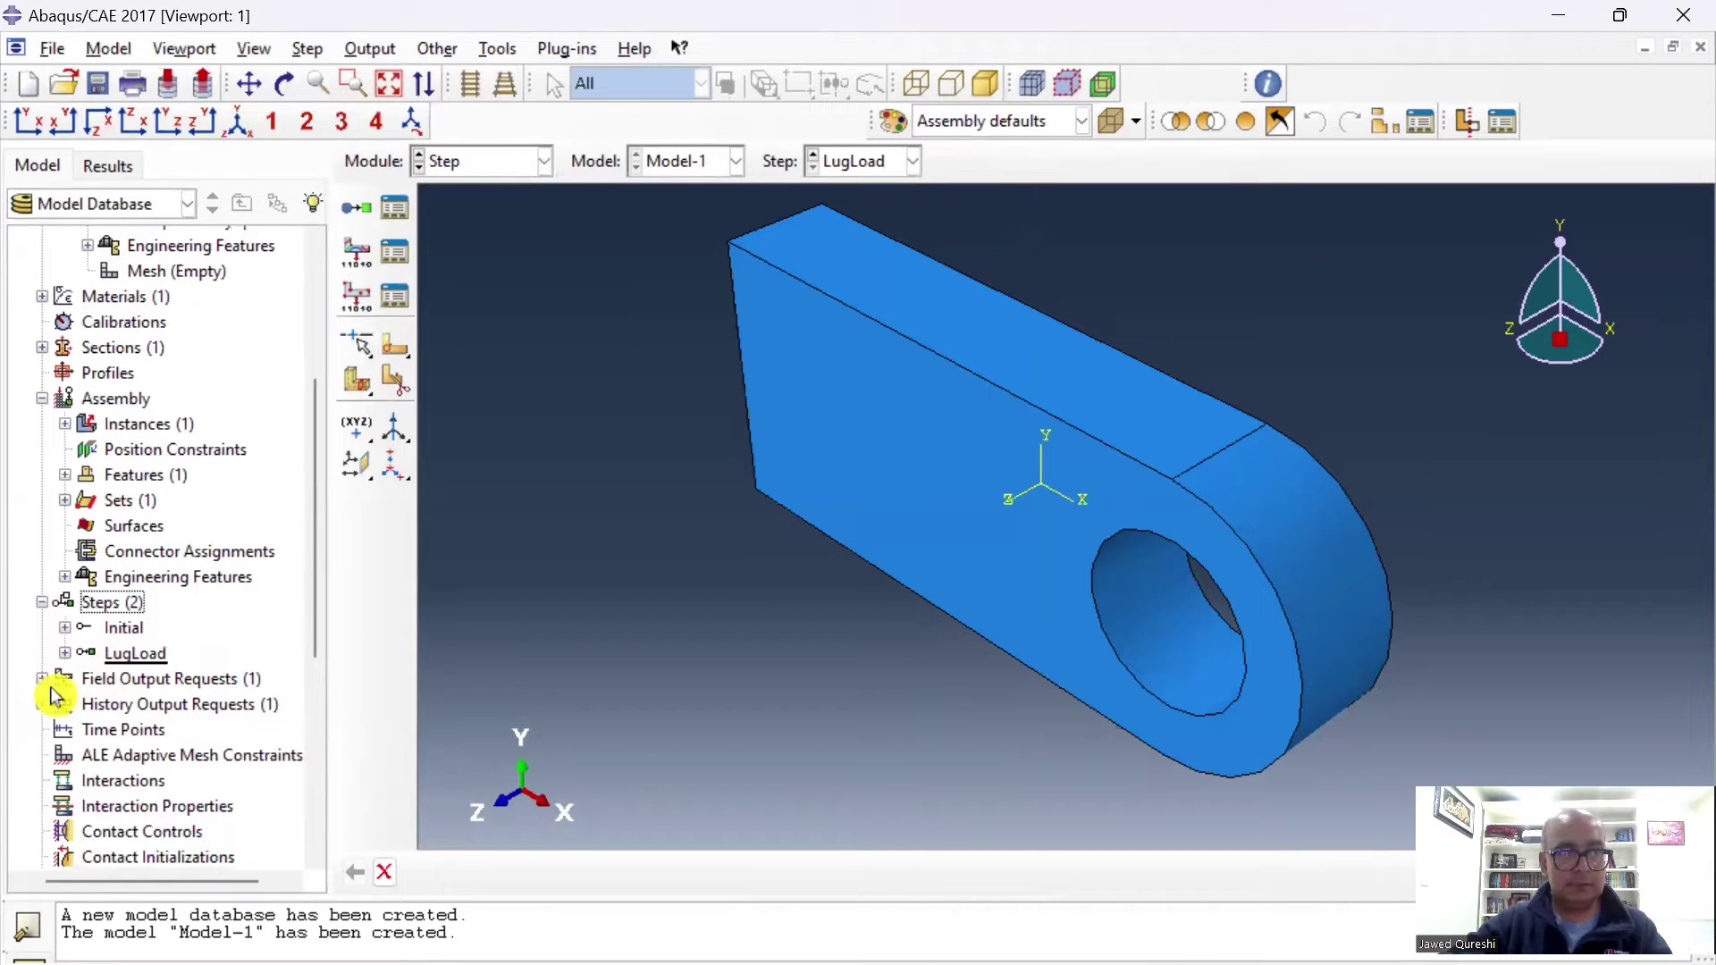
{"action": "left_click", "coordinate": [126, 679]}
{"action": "left_click", "coordinate": [219, 704]}
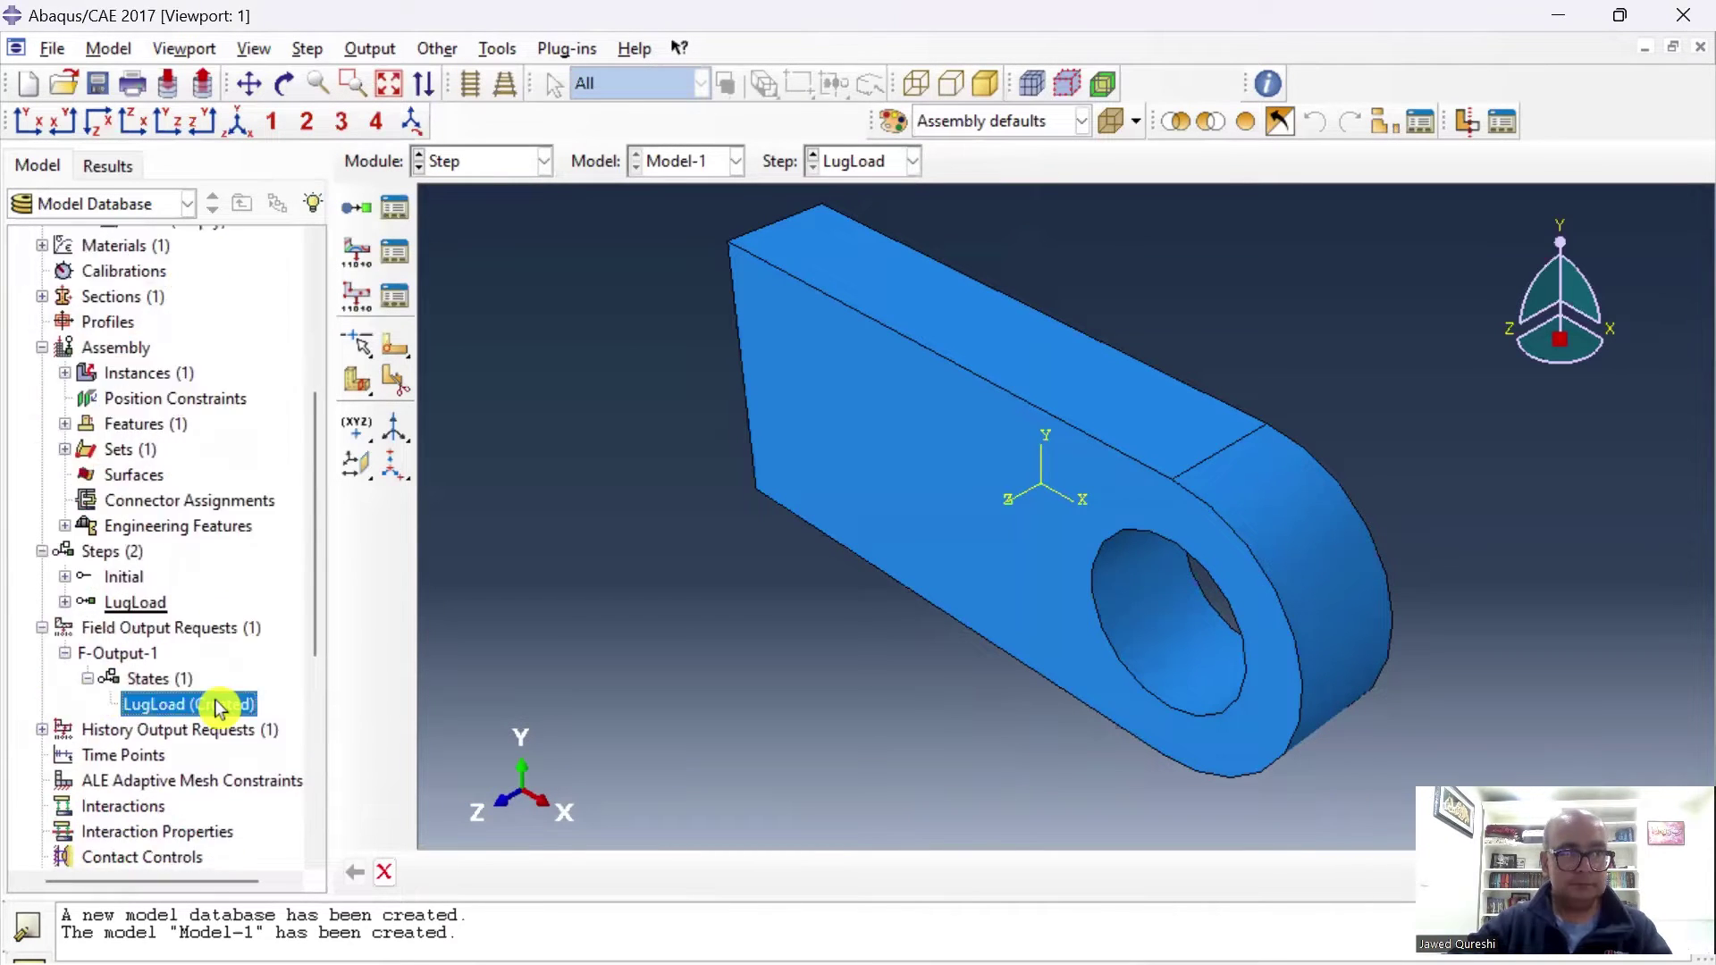
{"action": "double_click", "coordinate": [219, 704]}
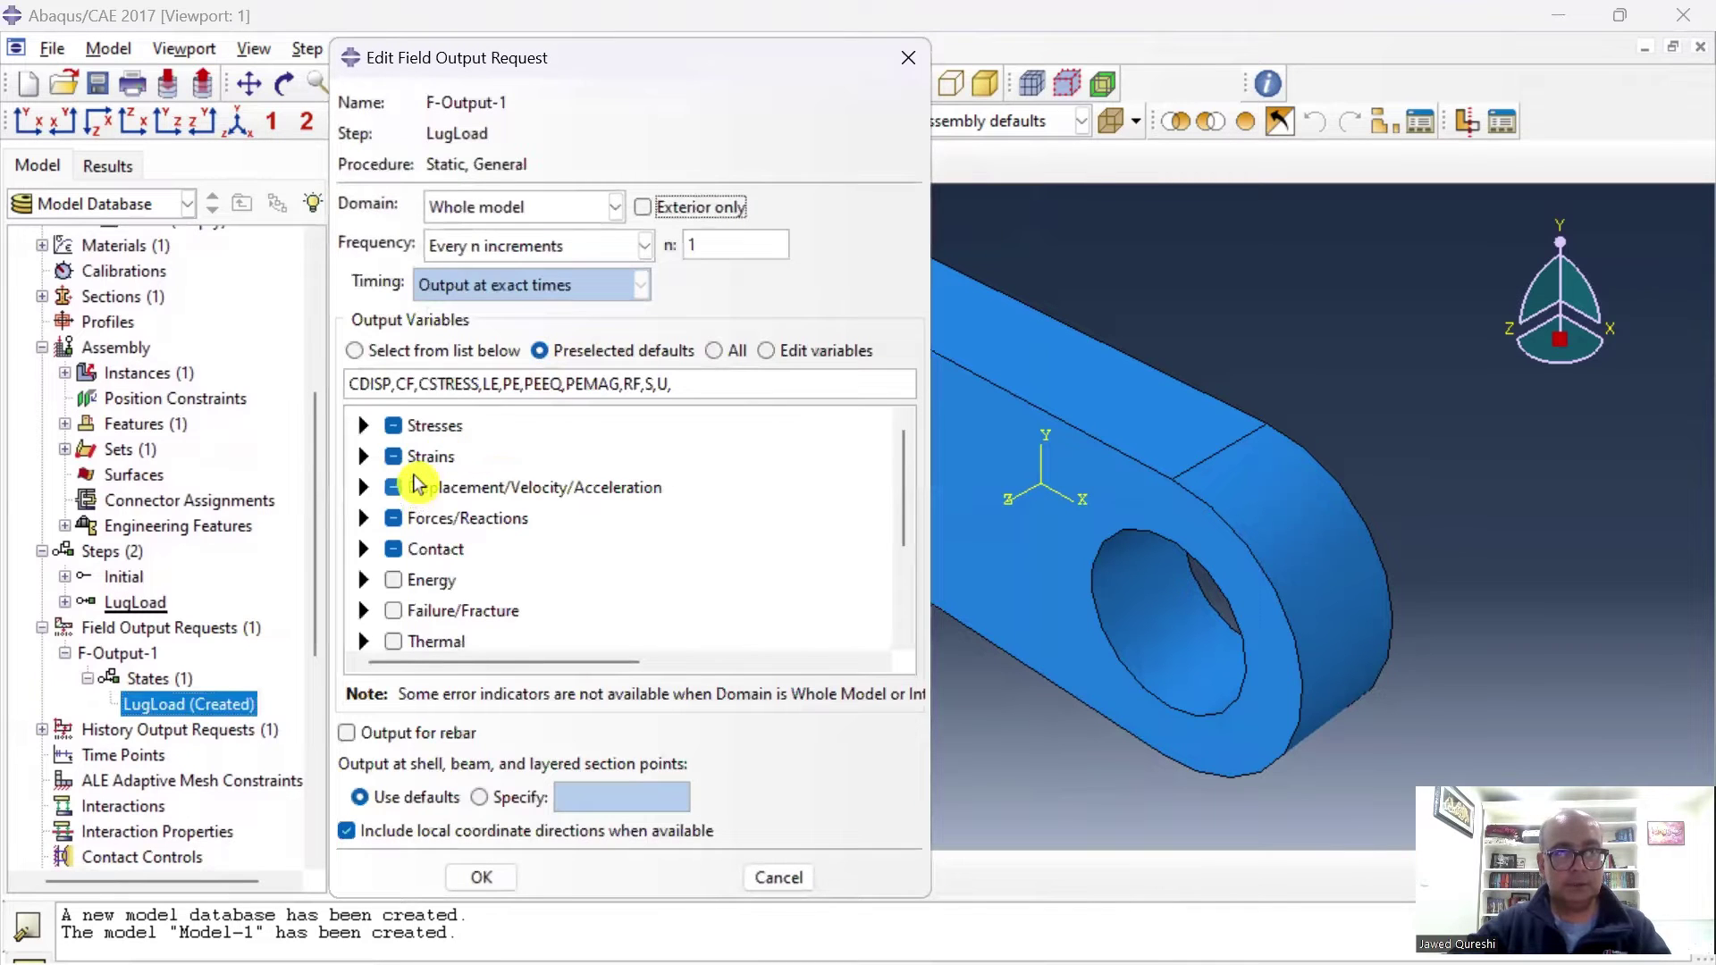
Drop strains, CF and contact output and add NFORC nodal forces.
{"action": "left_click", "coordinate": [393, 459]}
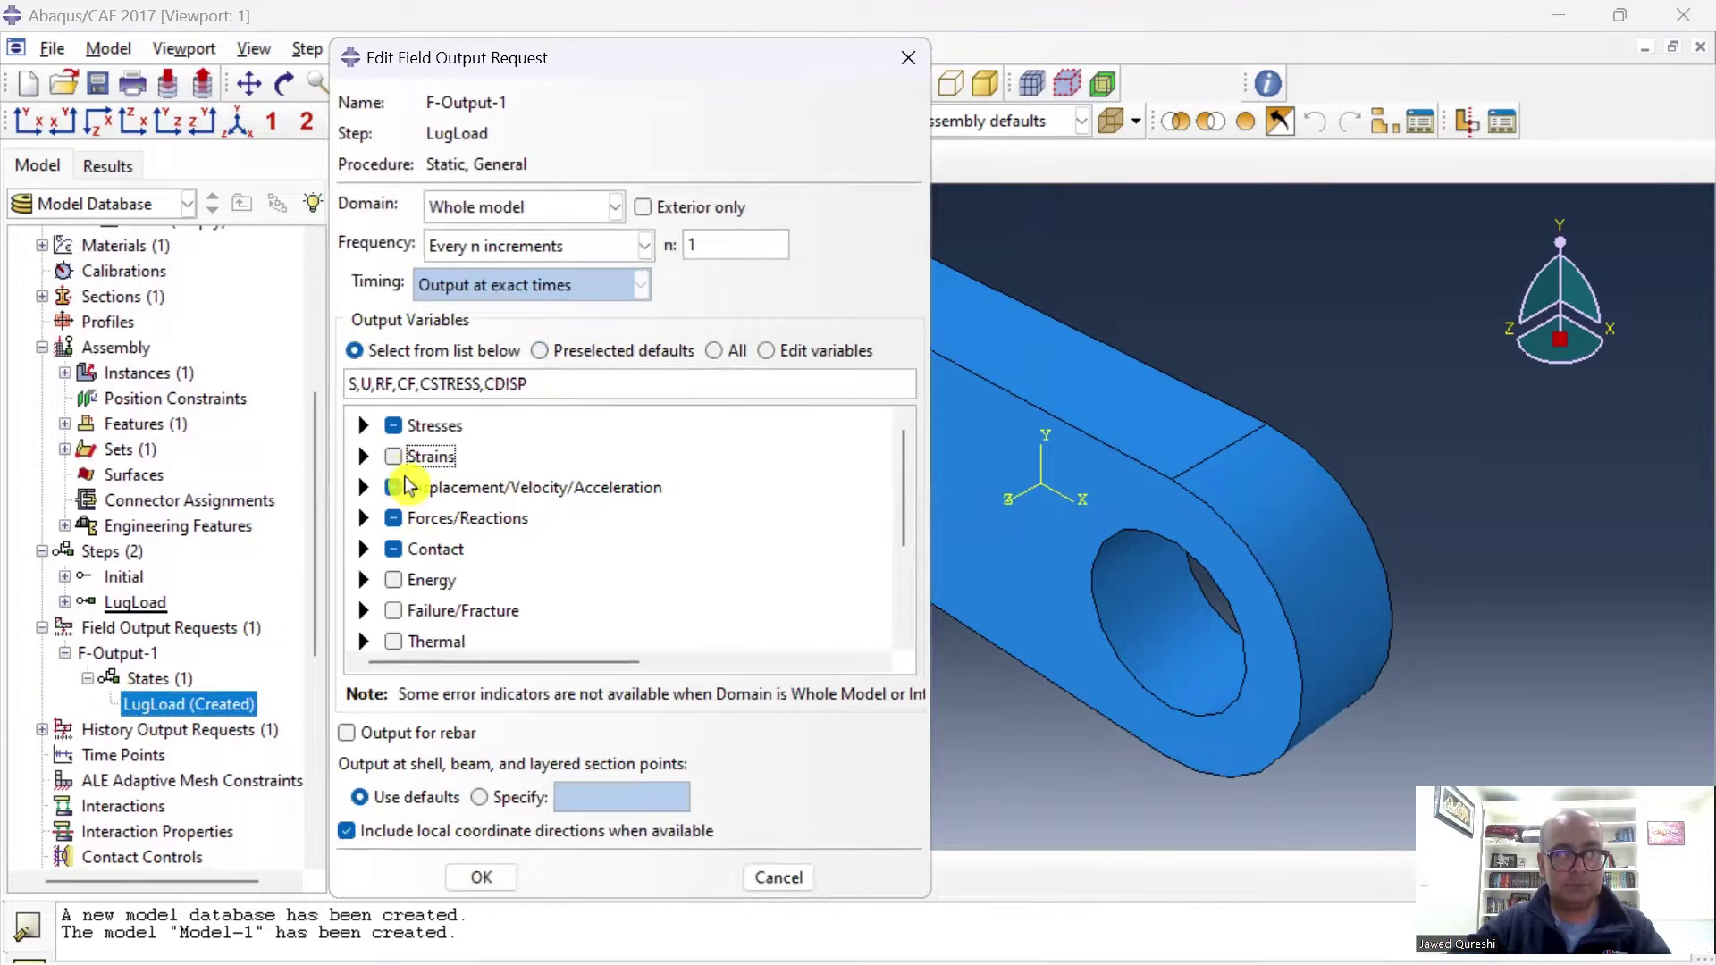
{"action": "left_click", "coordinate": [364, 519]}
{"action": "scroll", "coordinate": [546, 536], "scroll_direction": "down", "scroll_amount": 2}
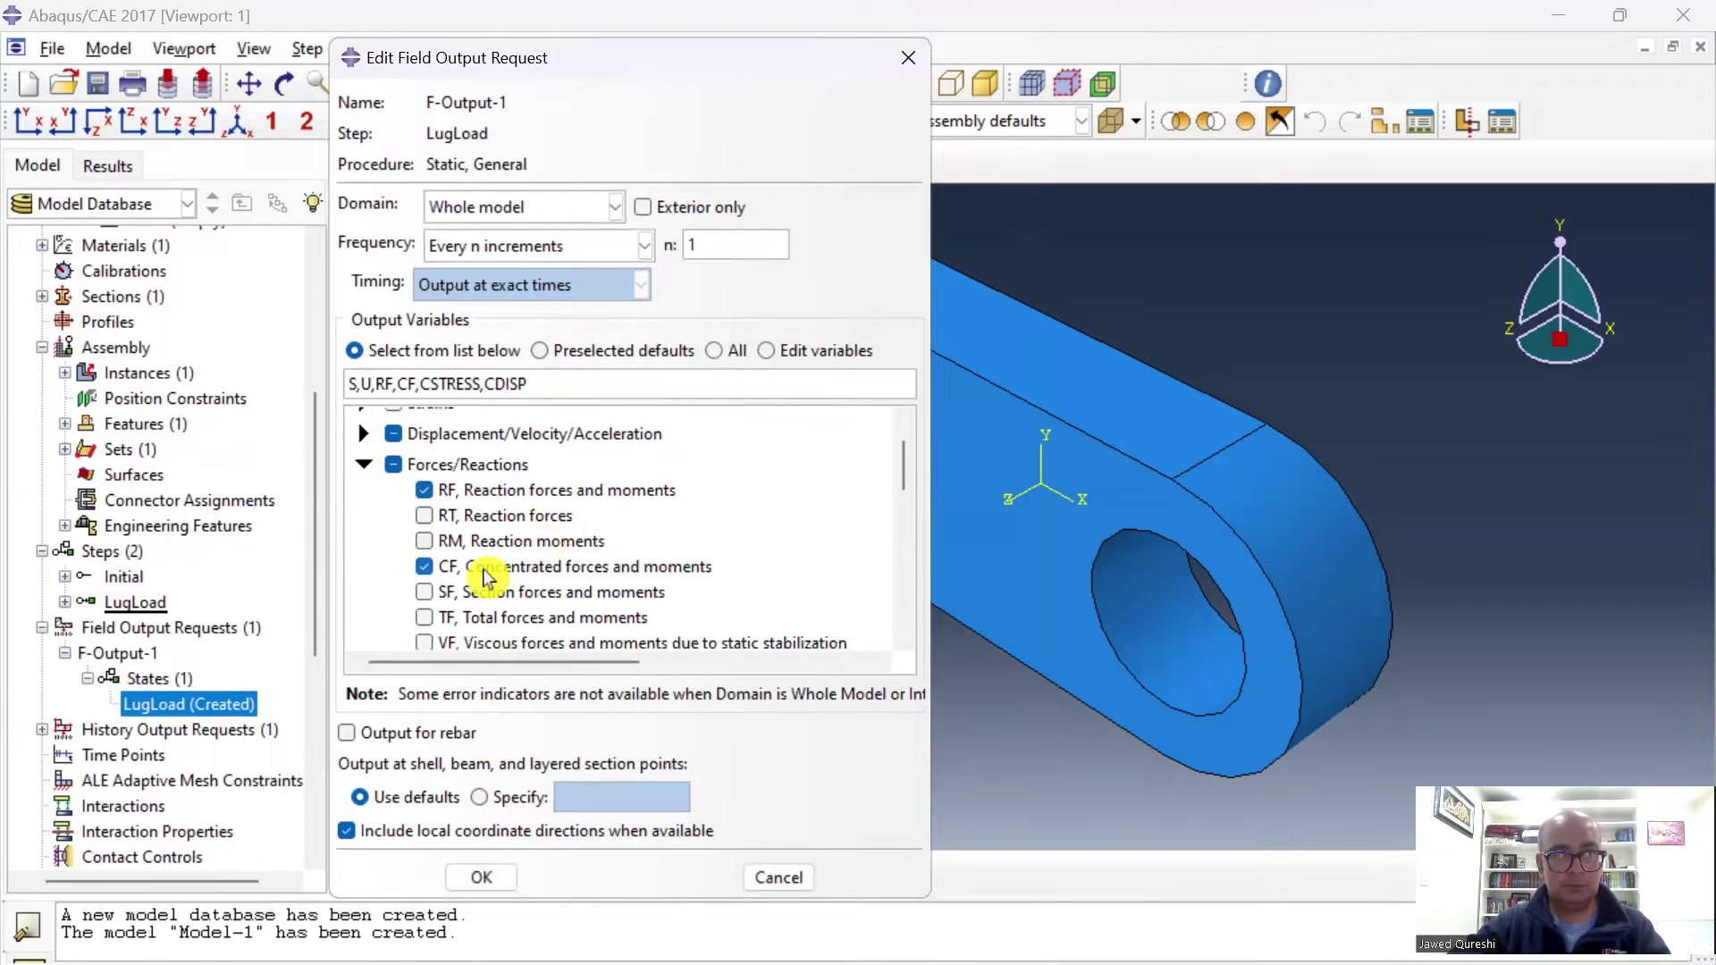
{"action": "scroll", "coordinate": [452, 576], "scroll_direction": "down", "scroll_amount": 1}
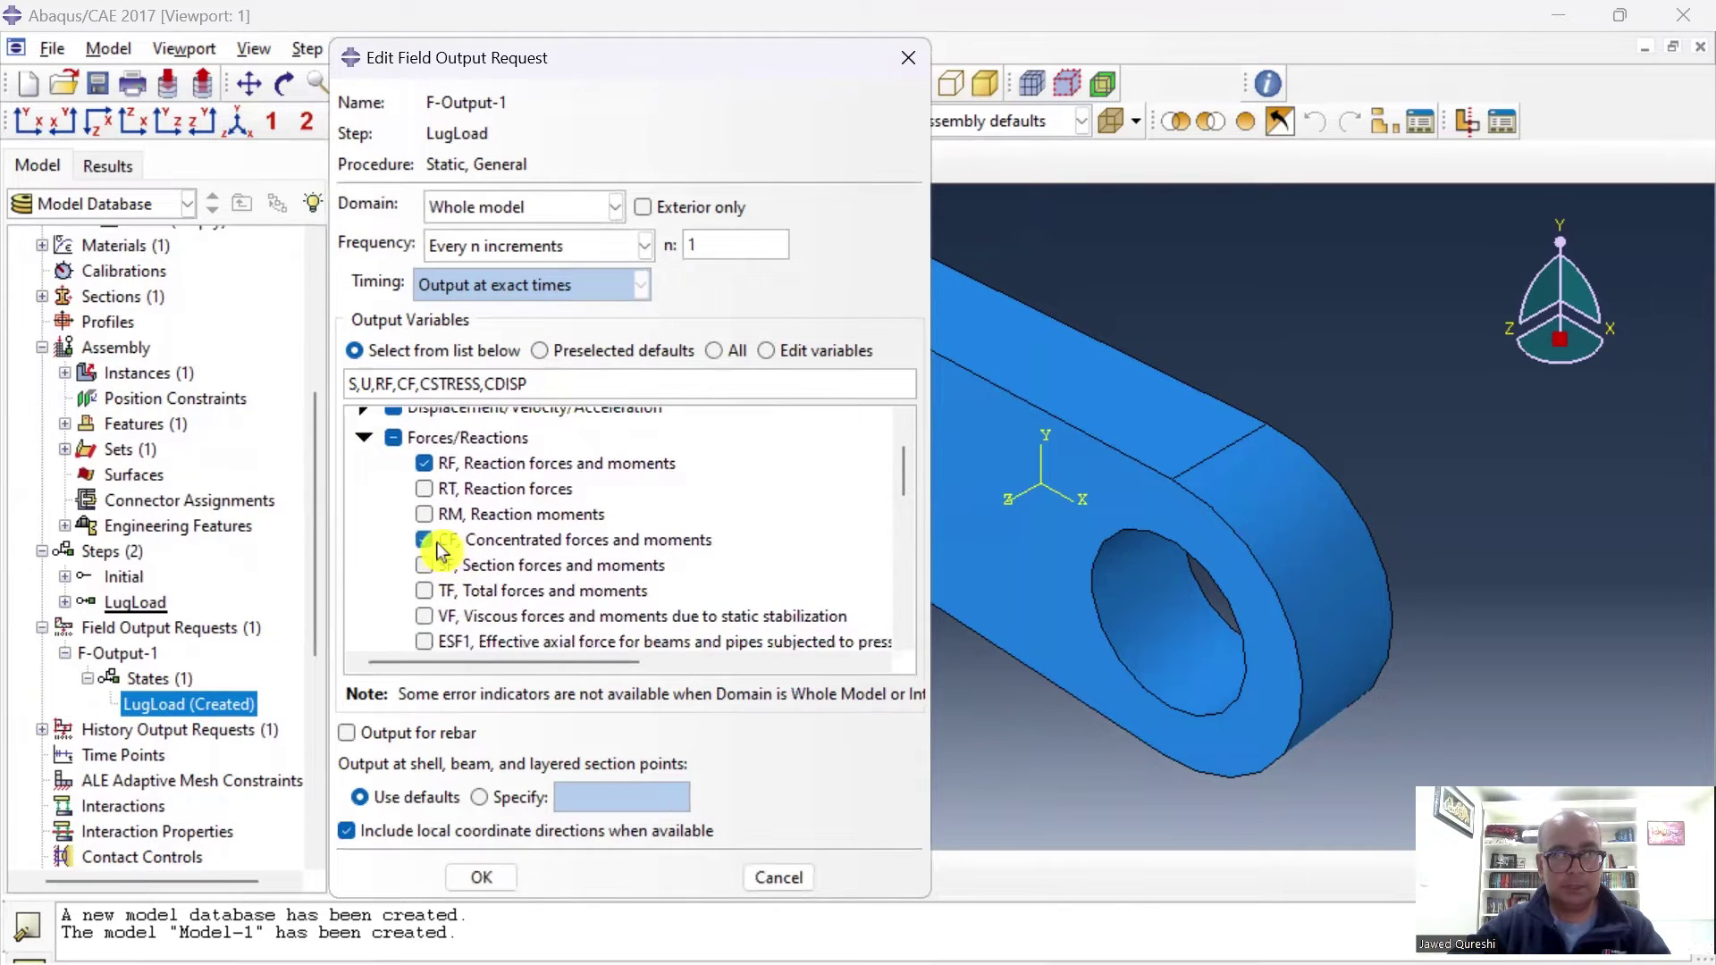
{"action": "left_click", "coordinate": [426, 540]}
{"action": "scroll", "coordinate": [474, 617], "scroll_direction": "down", "scroll_amount": 1}
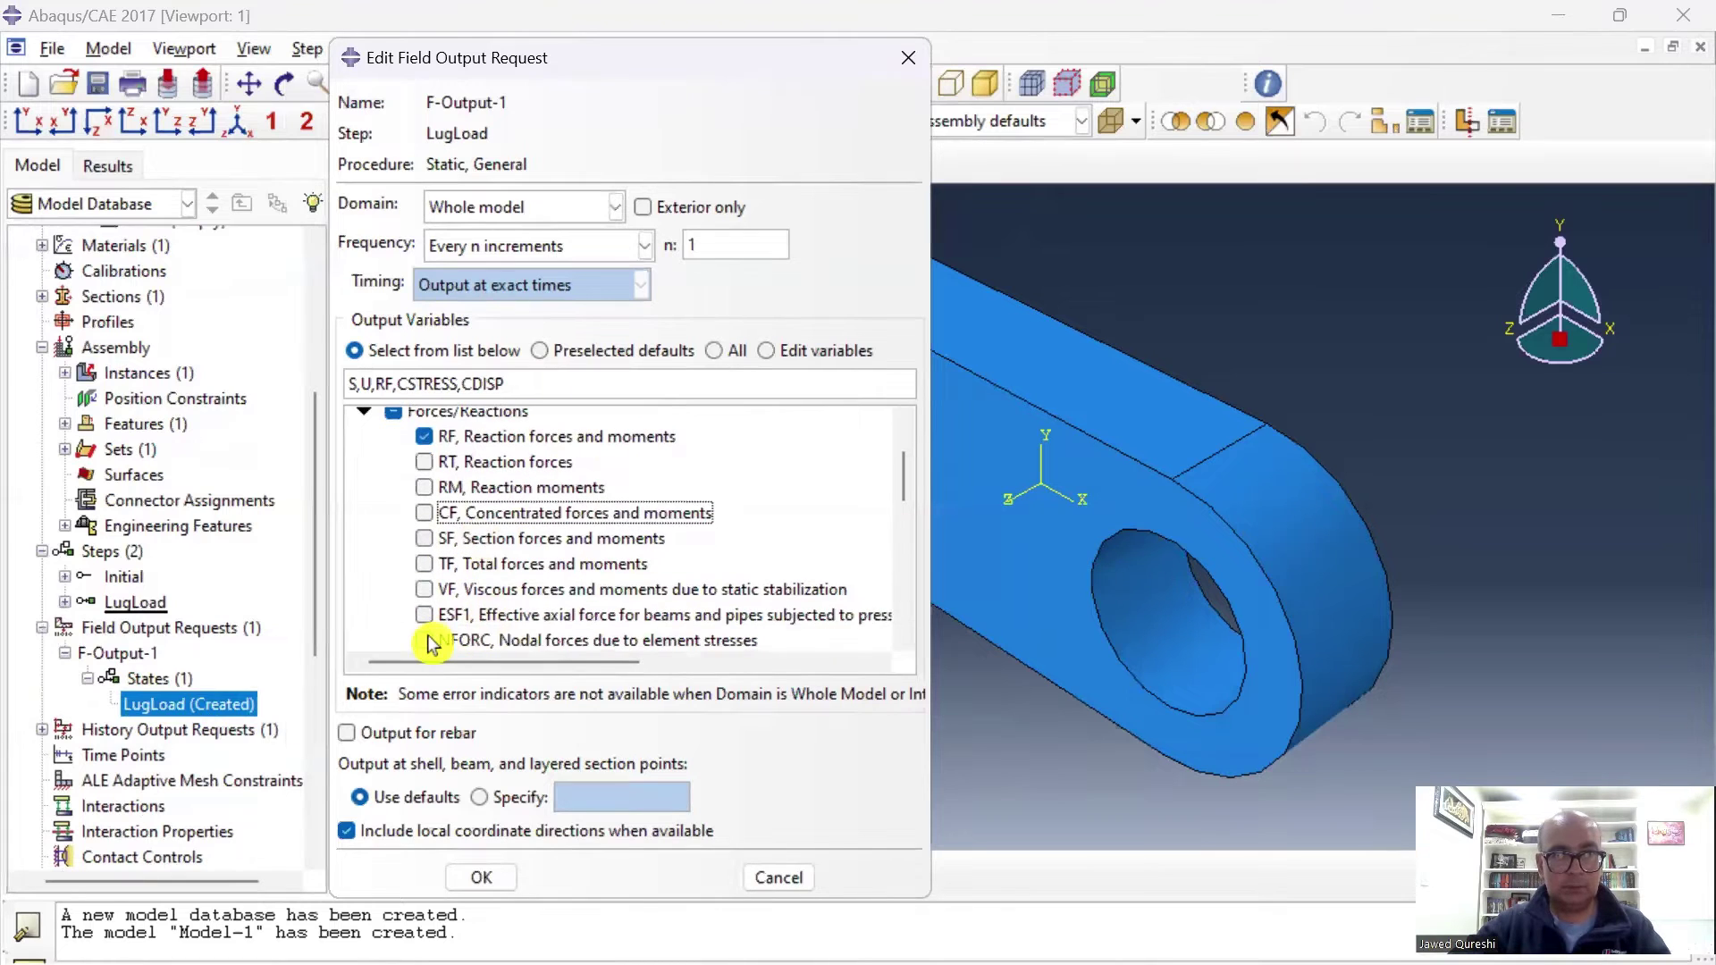
{"action": "scroll", "coordinate": [451, 629], "scroll_direction": "down", "scroll_amount": 2}
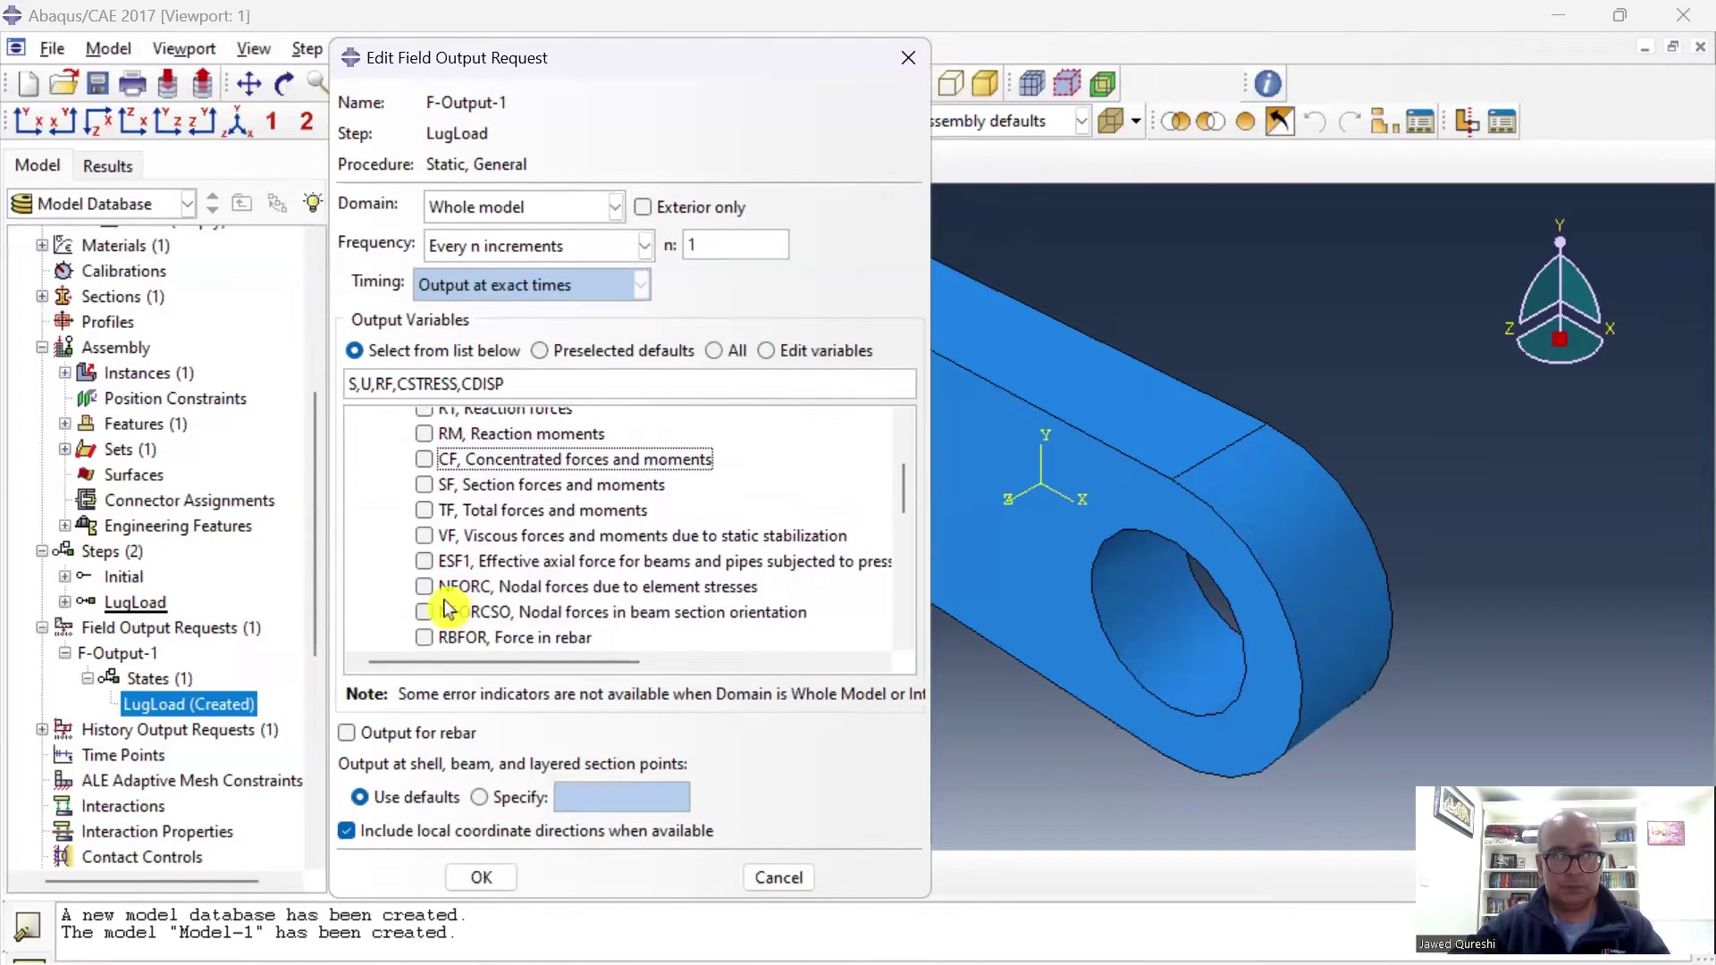
{"action": "left_click", "coordinate": [425, 588]}
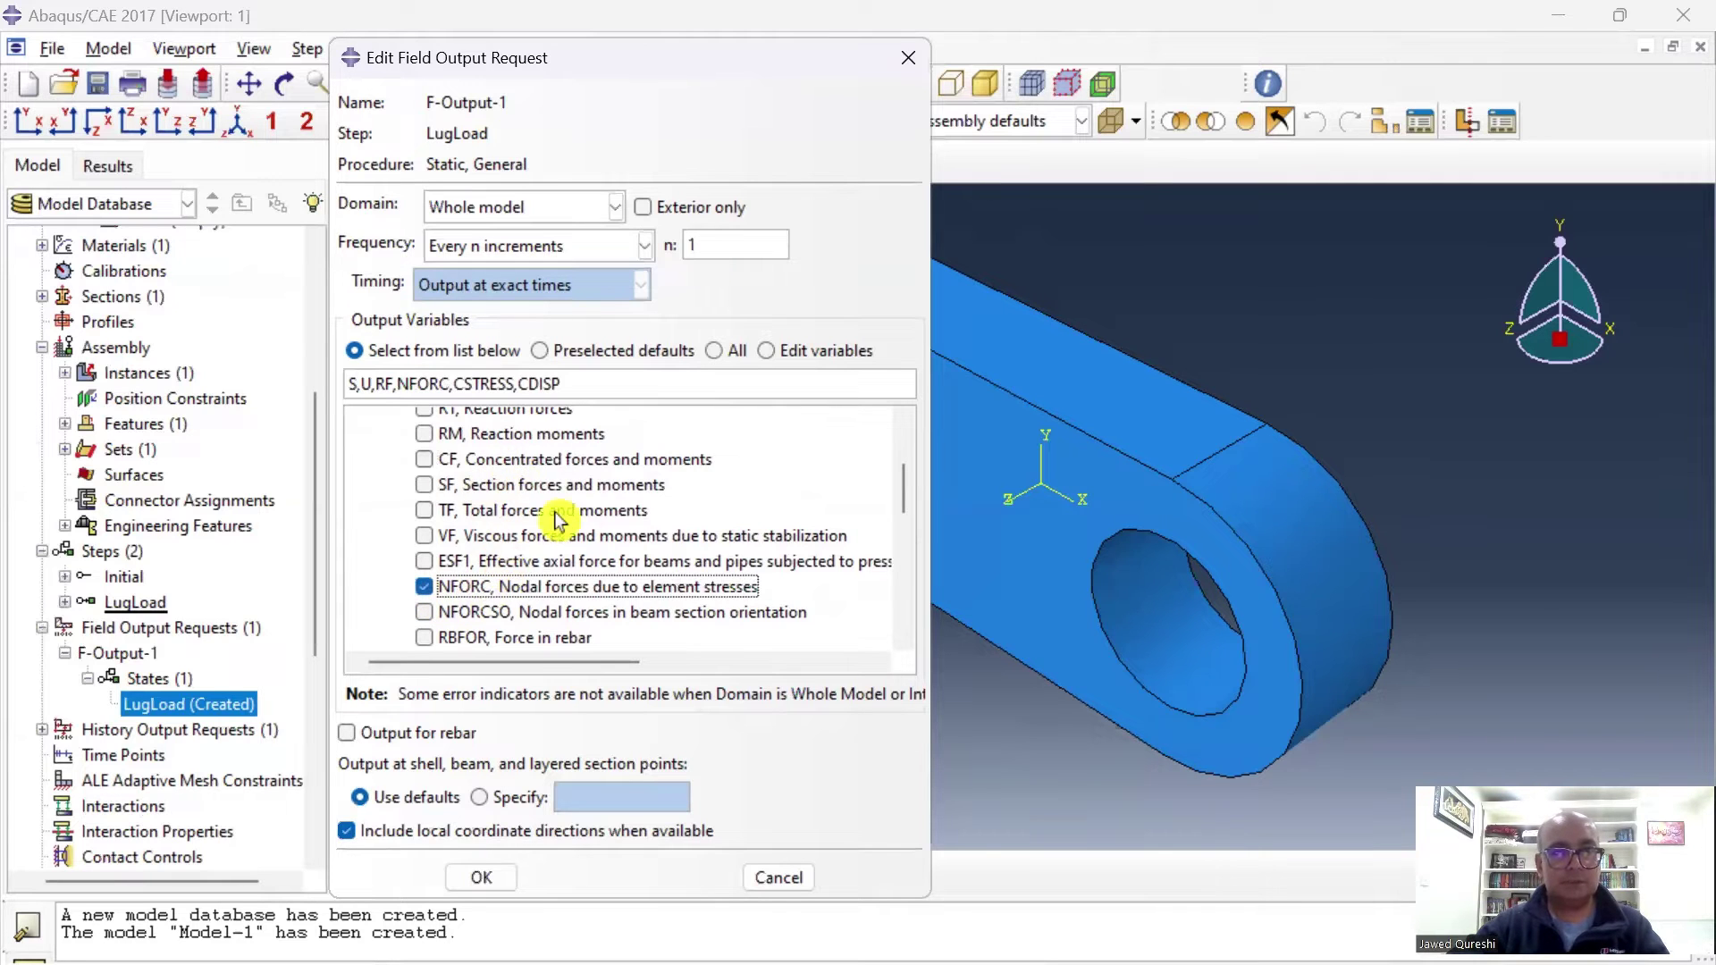
{"action": "scroll", "coordinate": [483, 518], "scroll_direction": "up", "scroll_amount": 6}
{"action": "left_click", "coordinate": [363, 519]}
{"action": "left_click", "coordinate": [389, 556]}
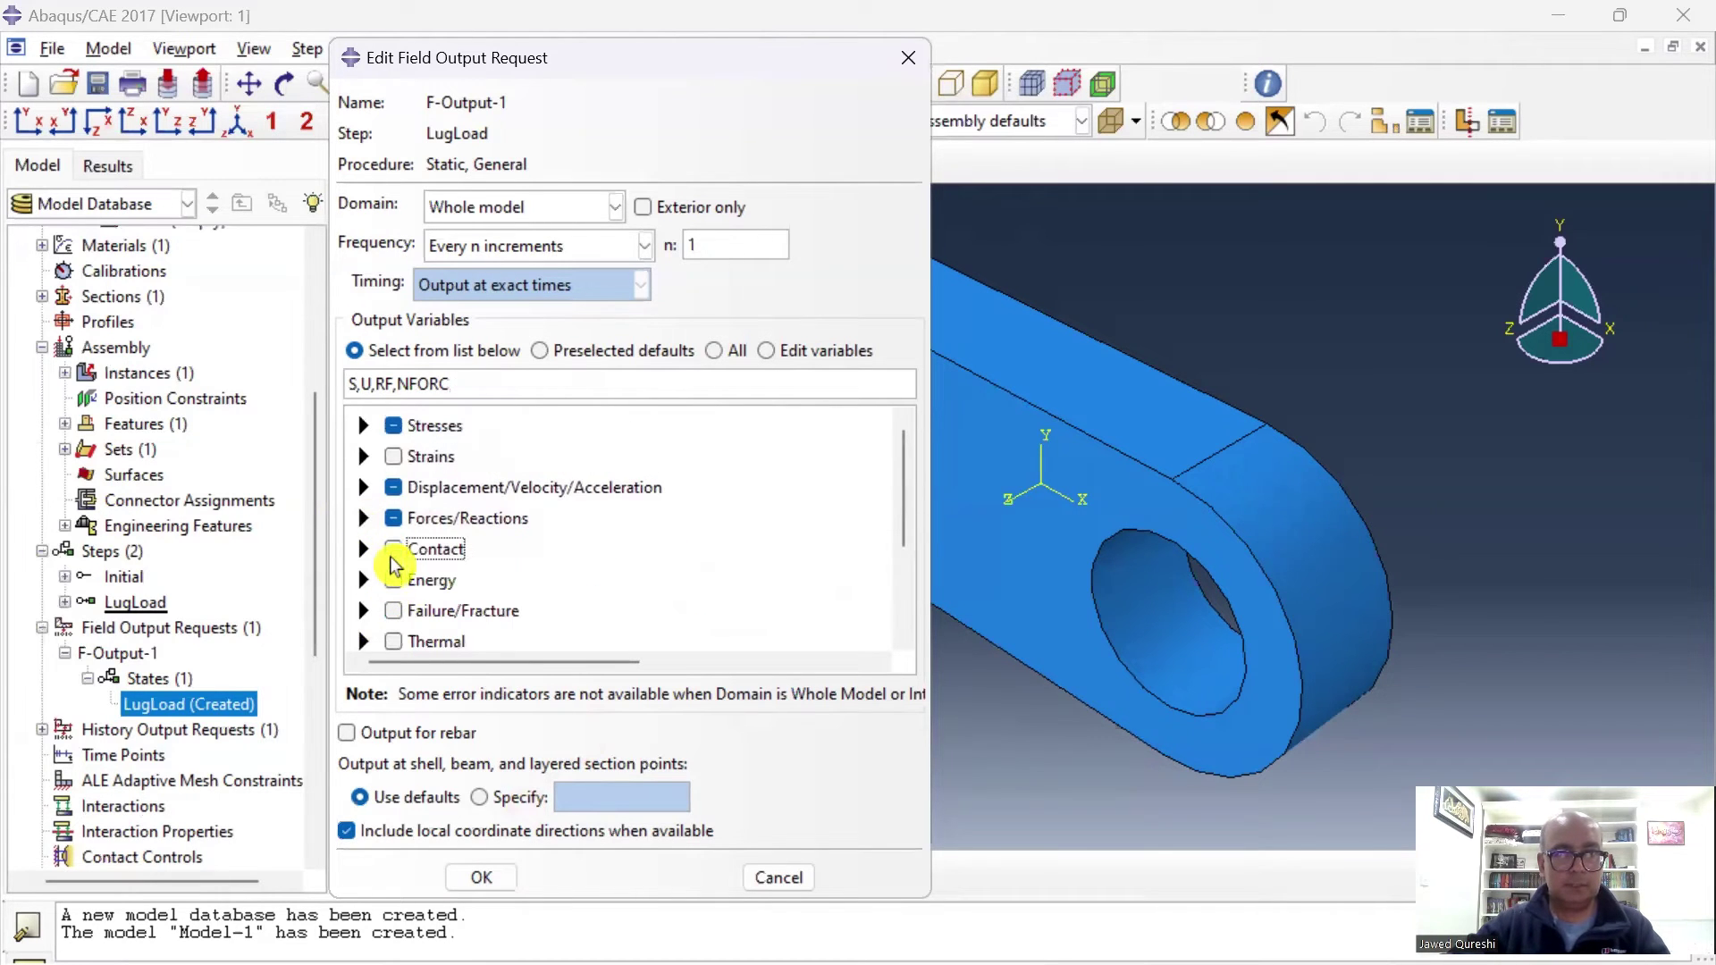
Confirm the field output changes and expand the LugLoad step in the Load module tree.
{"action": "key", "text": "Return"}
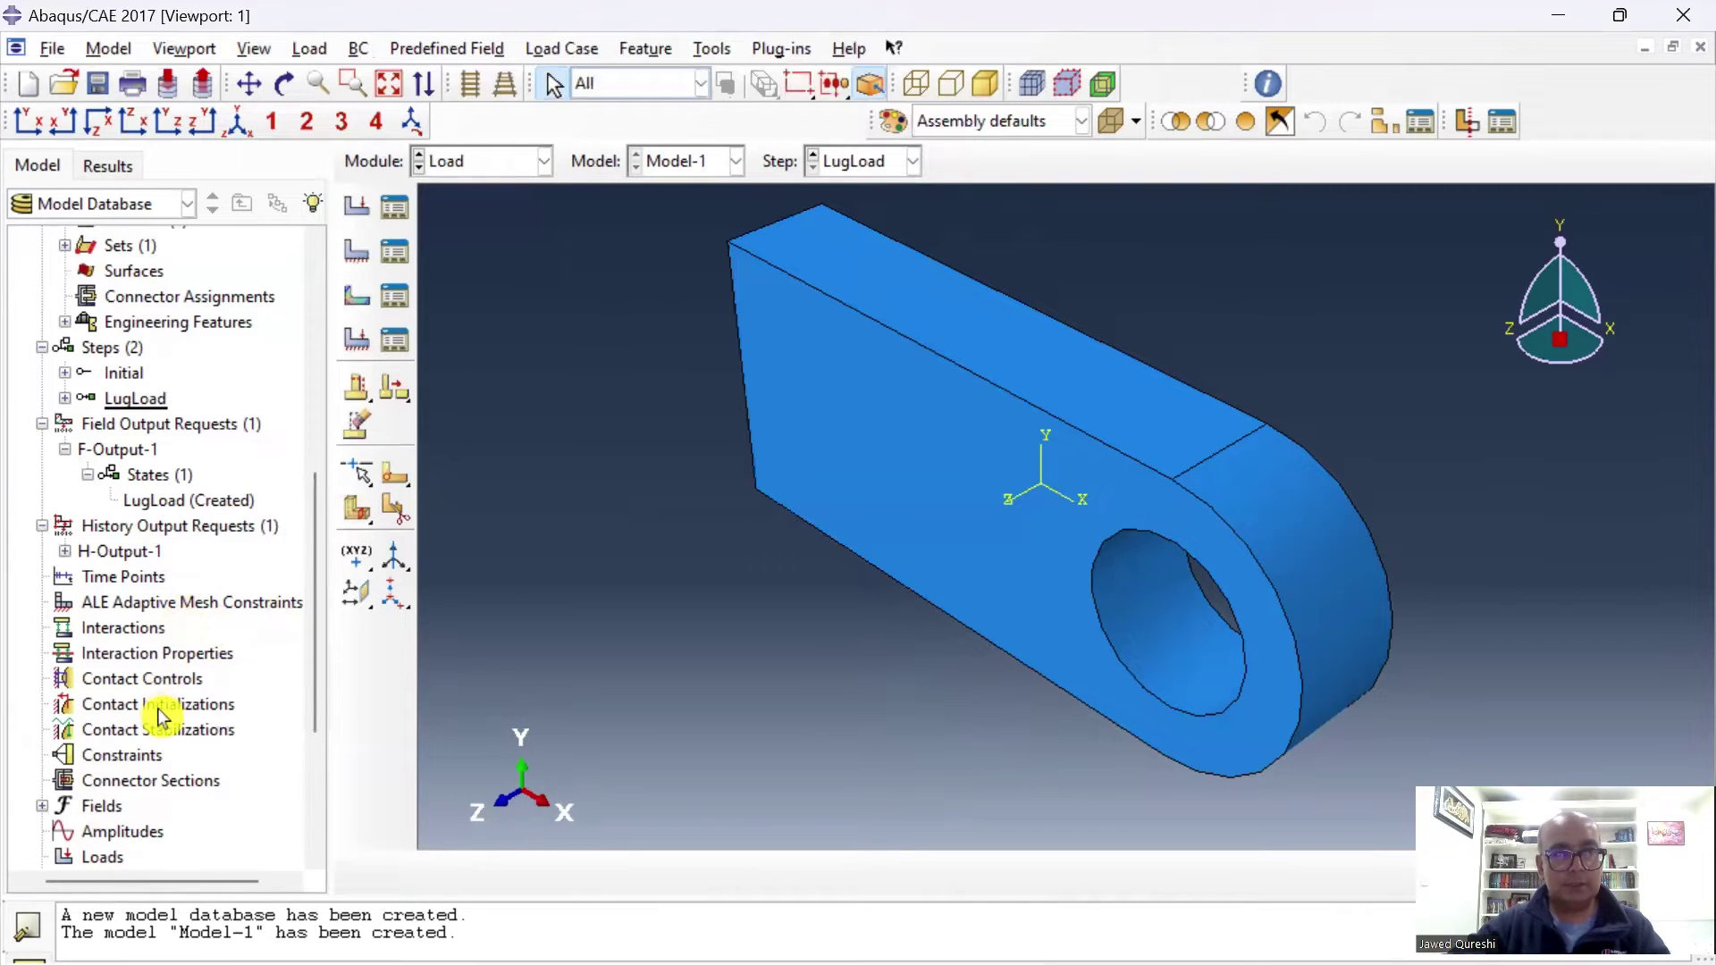
{"action": "scroll", "coordinate": [104, 575], "scroll_direction": "up", "scroll_amount": 3}
{"action": "left_click", "coordinate": [65, 603]}
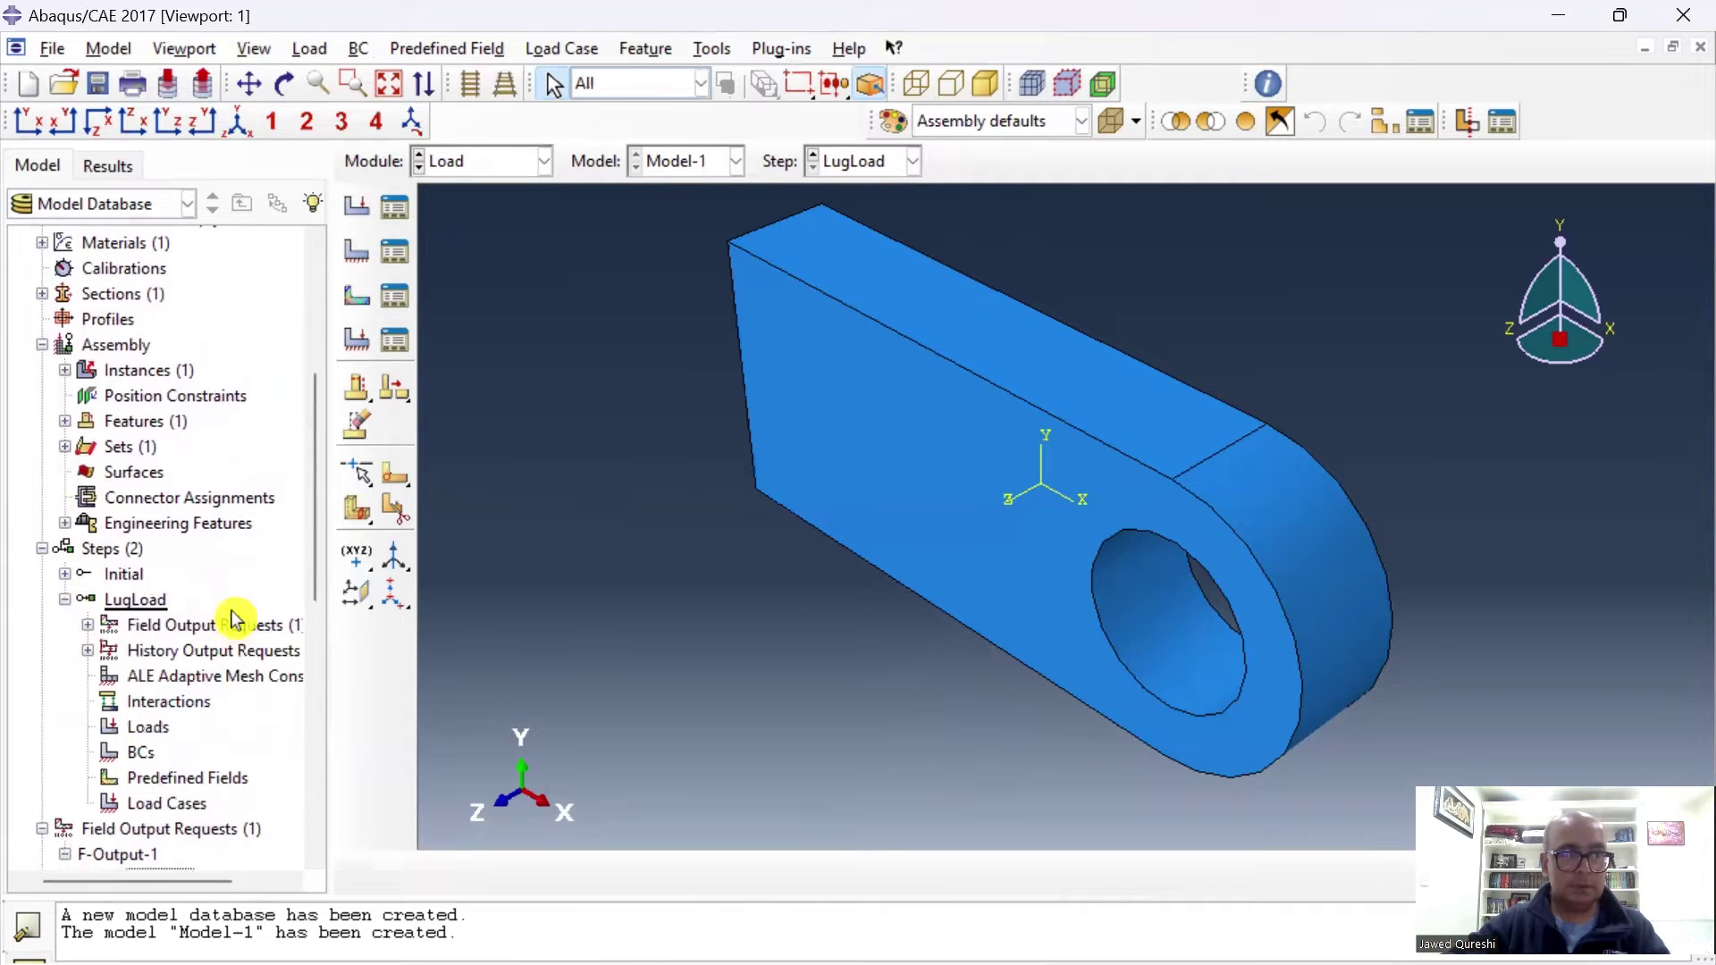
Create a boundary condition named 'Fix left end' in the LugLoad step.
{"action": "scroll", "coordinate": [188, 643], "scroll_direction": "down", "scroll_amount": 1}
{"action": "double_click", "coordinate": [148, 707]}
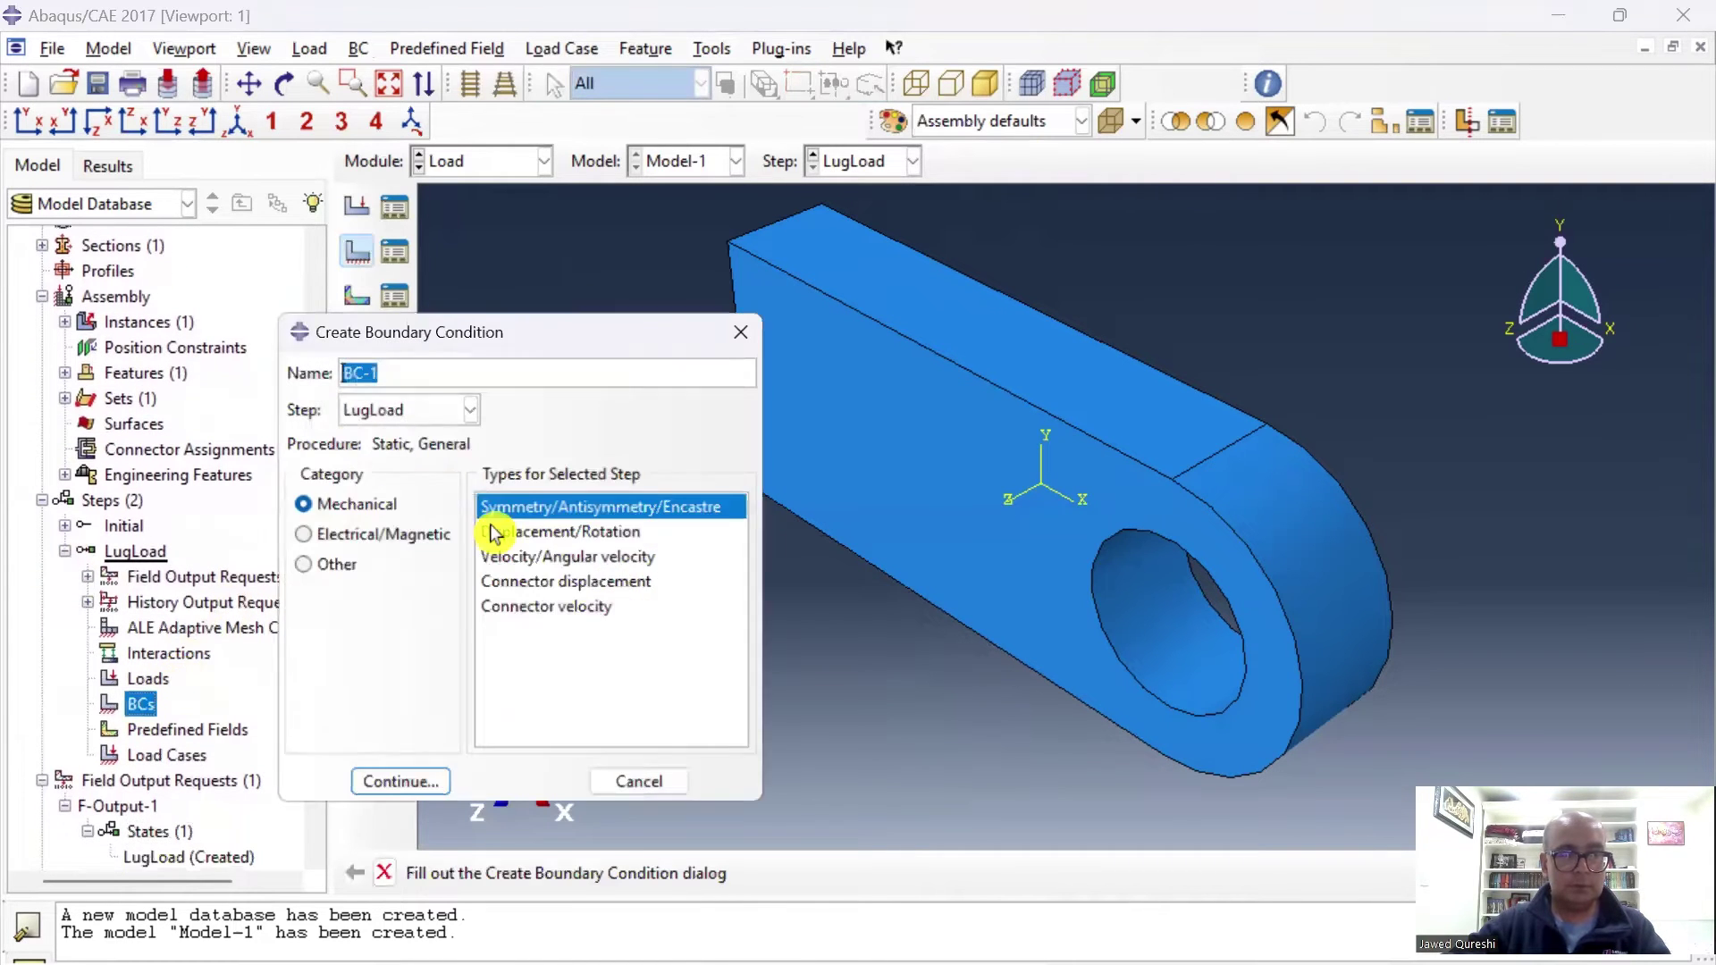
{"action": "type", "text": "F"}
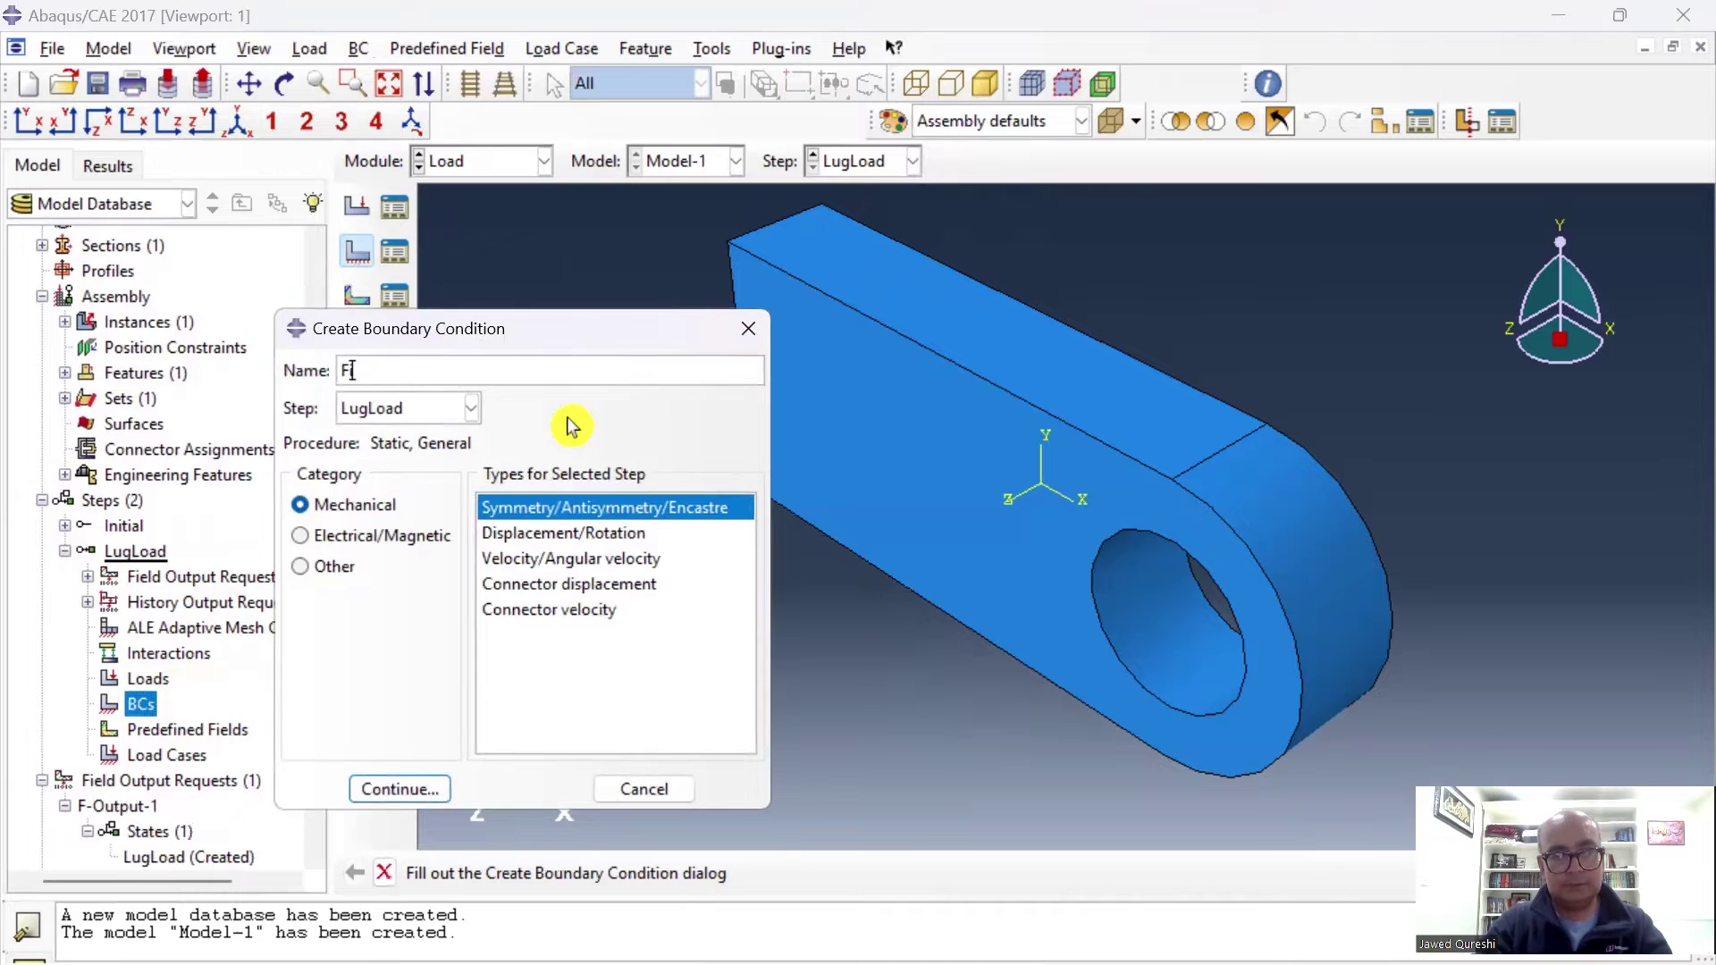
{"action": "type", "text": "ix left end"}
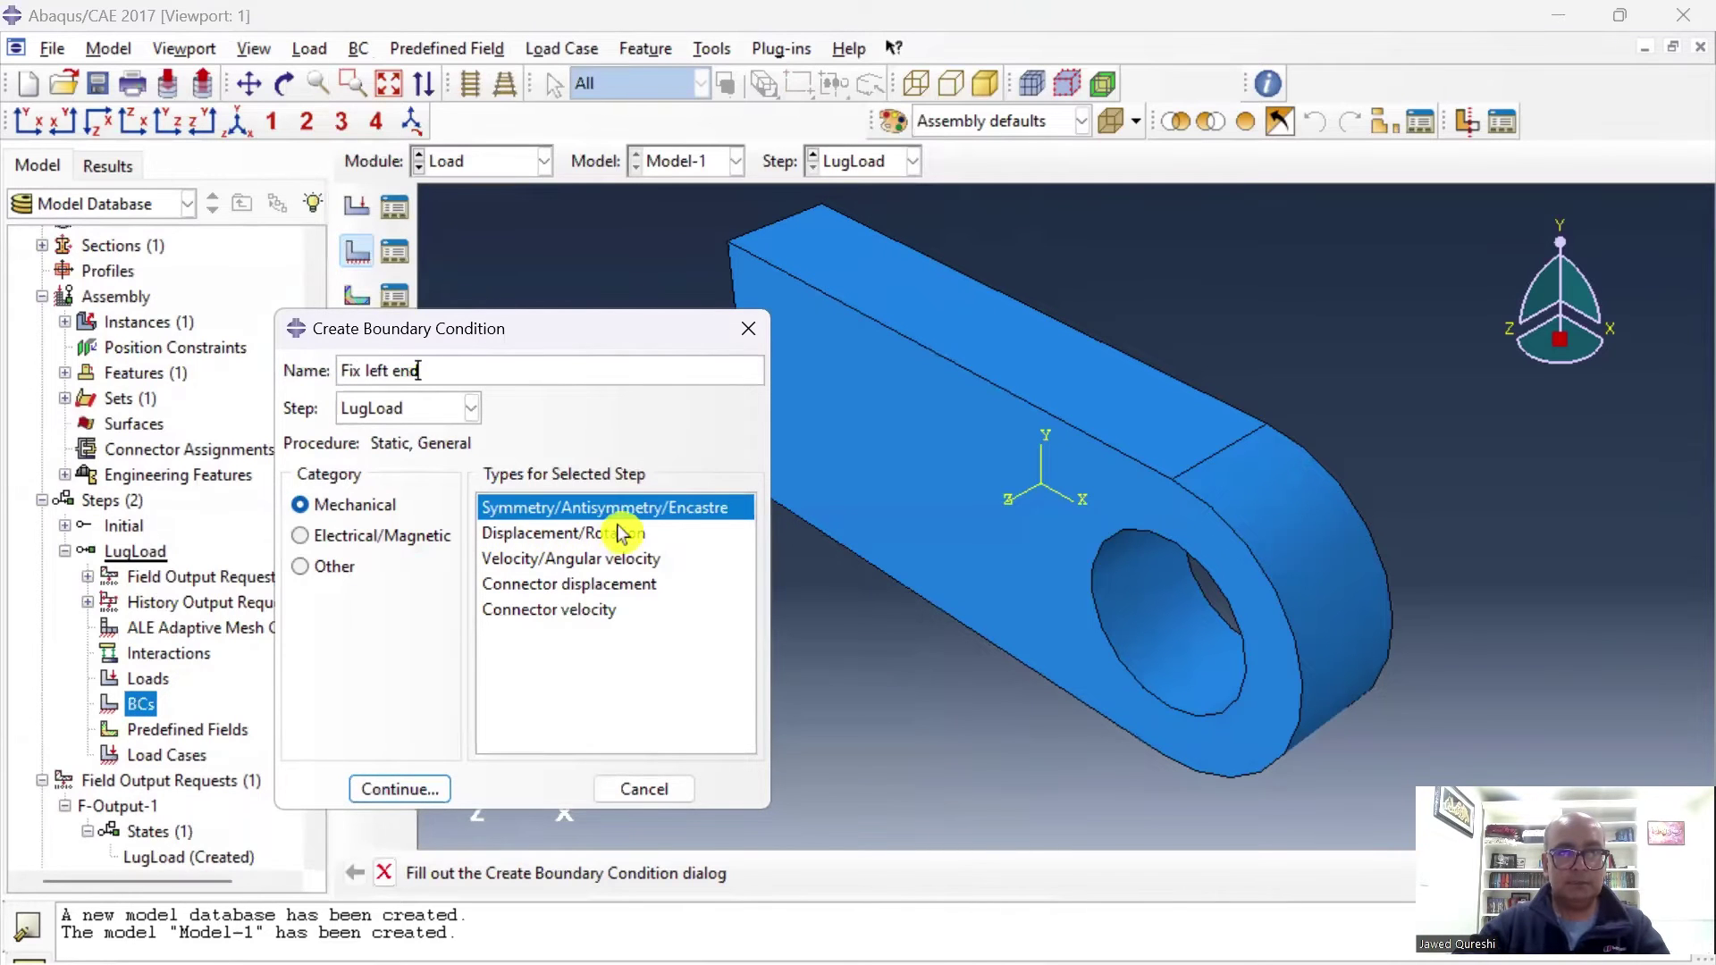
{"action": "left_click", "coordinate": [399, 789]}
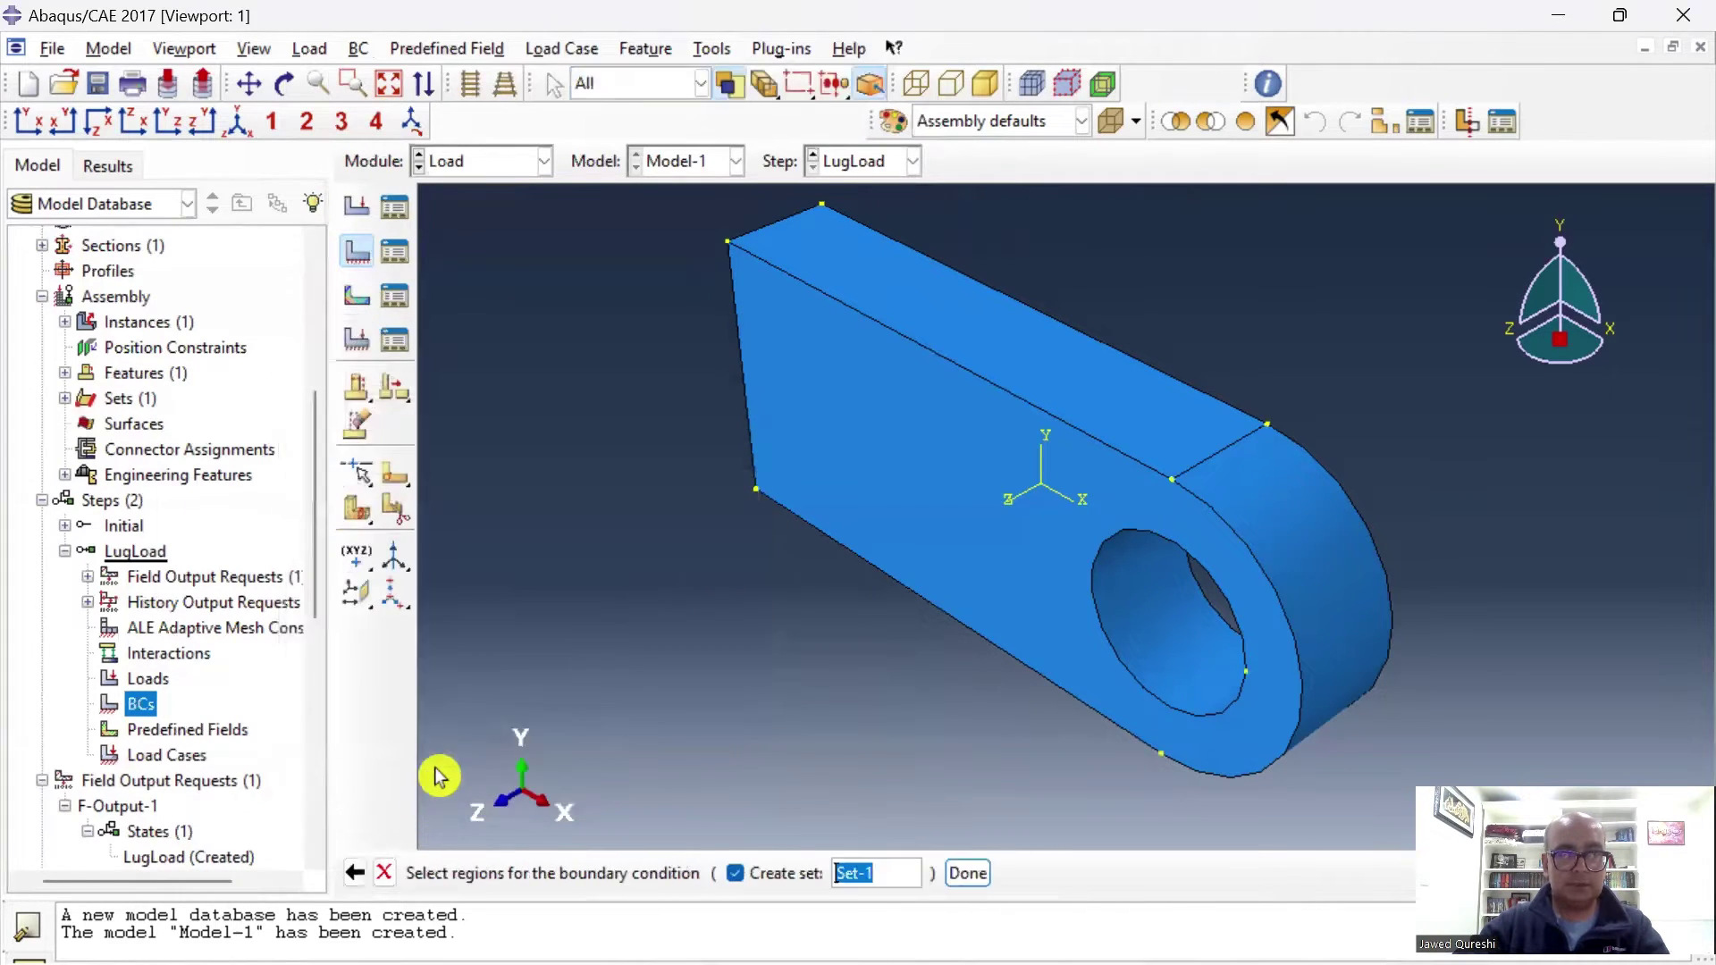
Apply an ENCASTRE condition to the lug's left end face.
{"action": "left_click", "coordinate": [285, 83]}
{"action": "left_click_drag", "start_coordinate": [931, 471], "coordinate": [738, 368]}
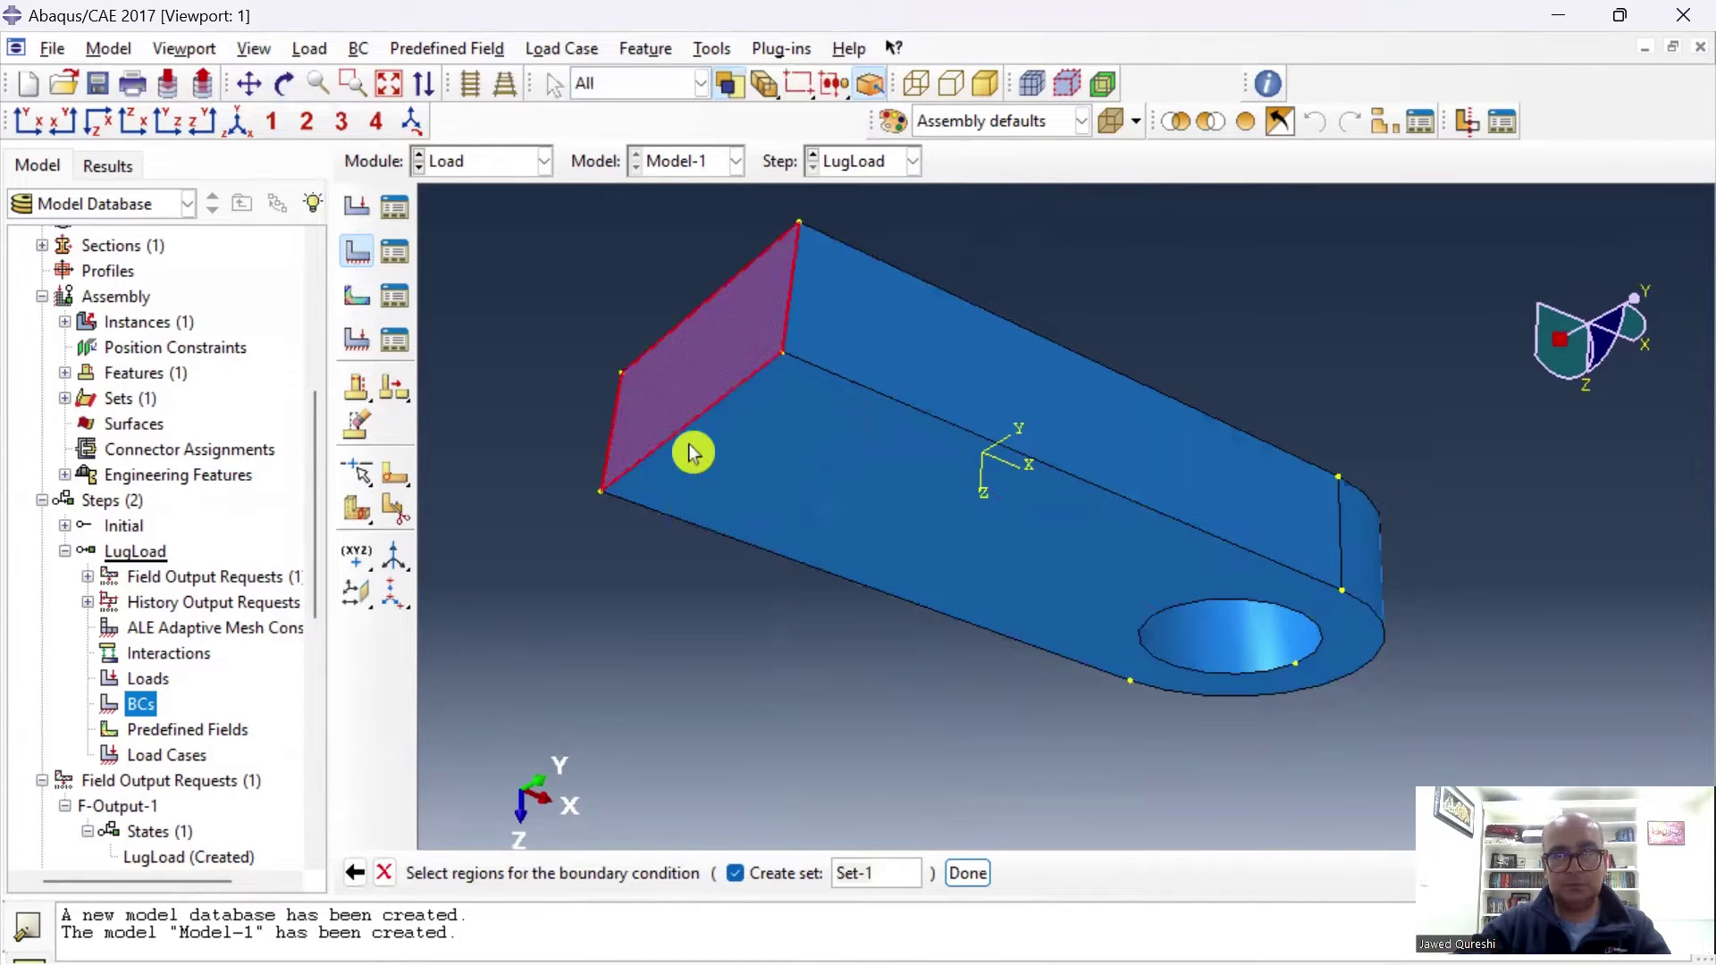
{"action": "left_click", "coordinate": [968, 873]}
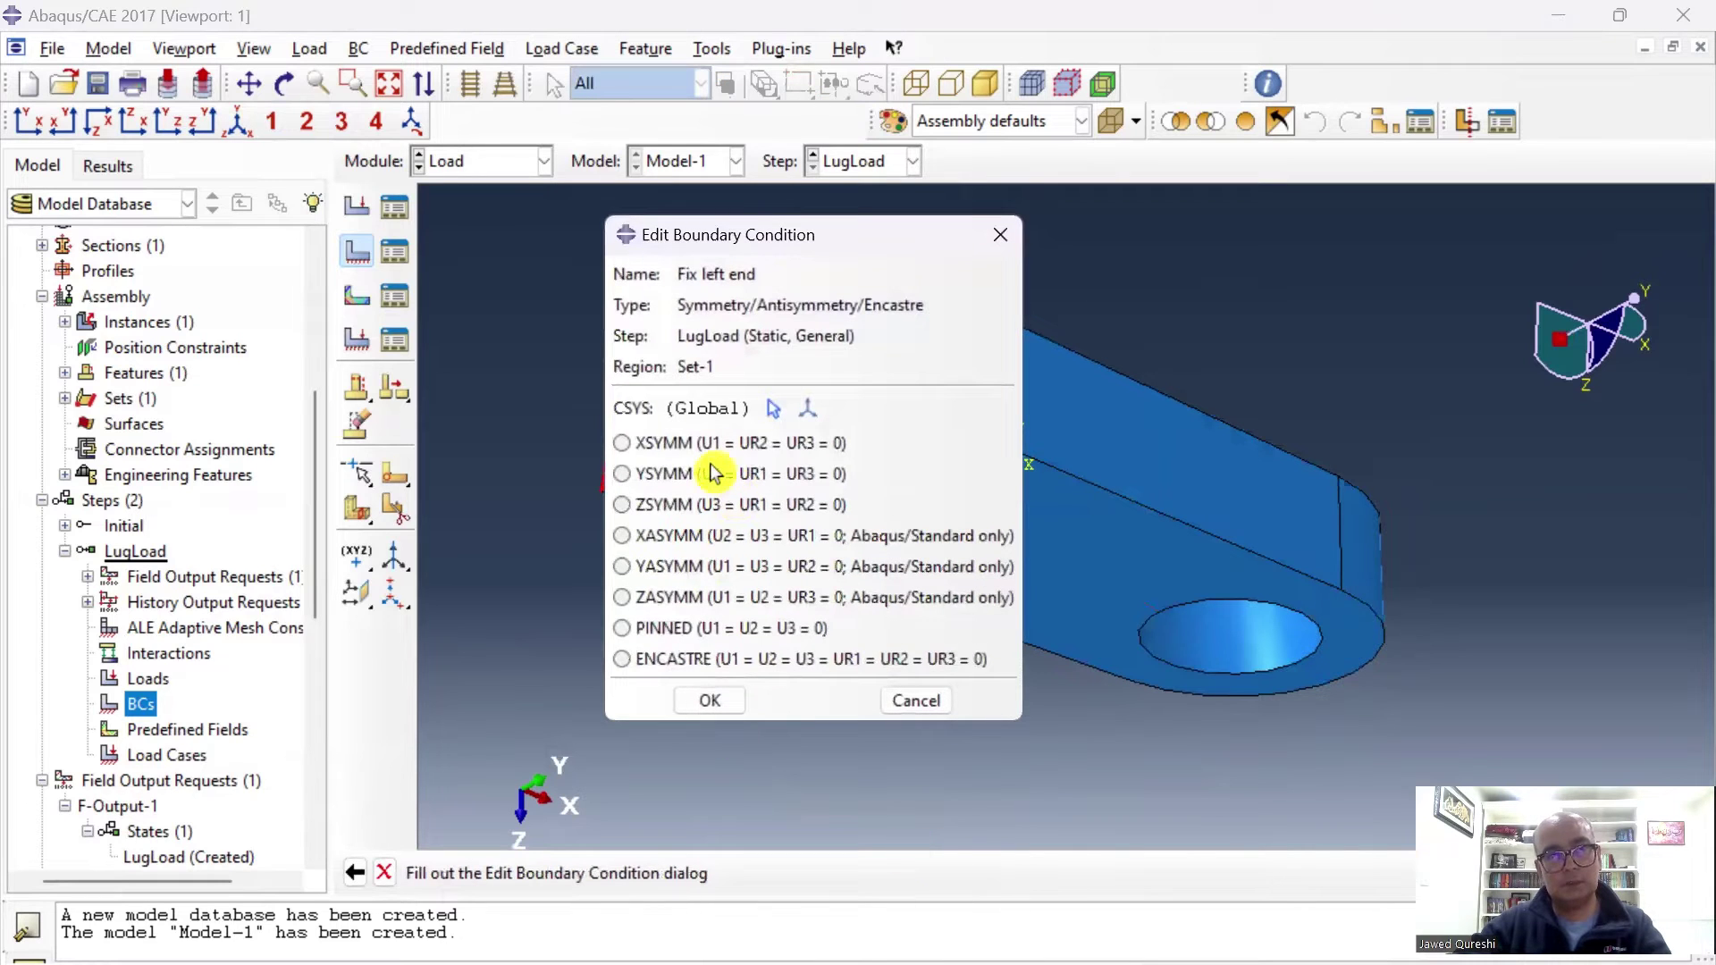
{"action": "left_click", "coordinate": [682, 659]}
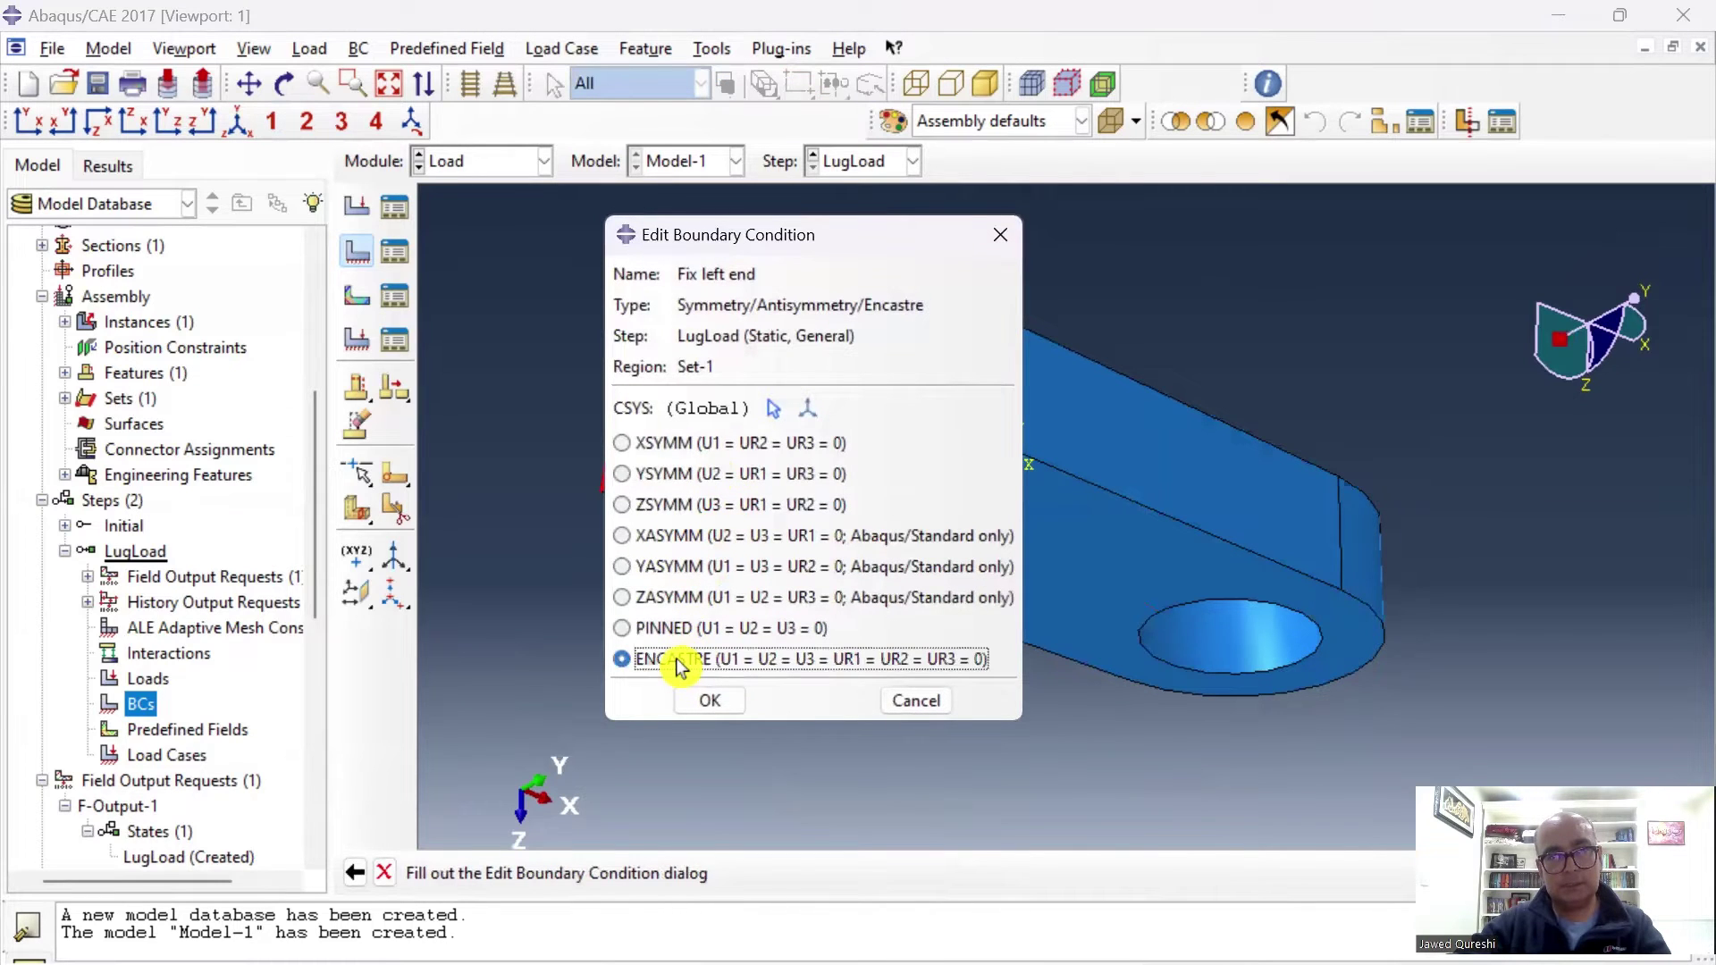
{"action": "left_click", "coordinate": [706, 701]}
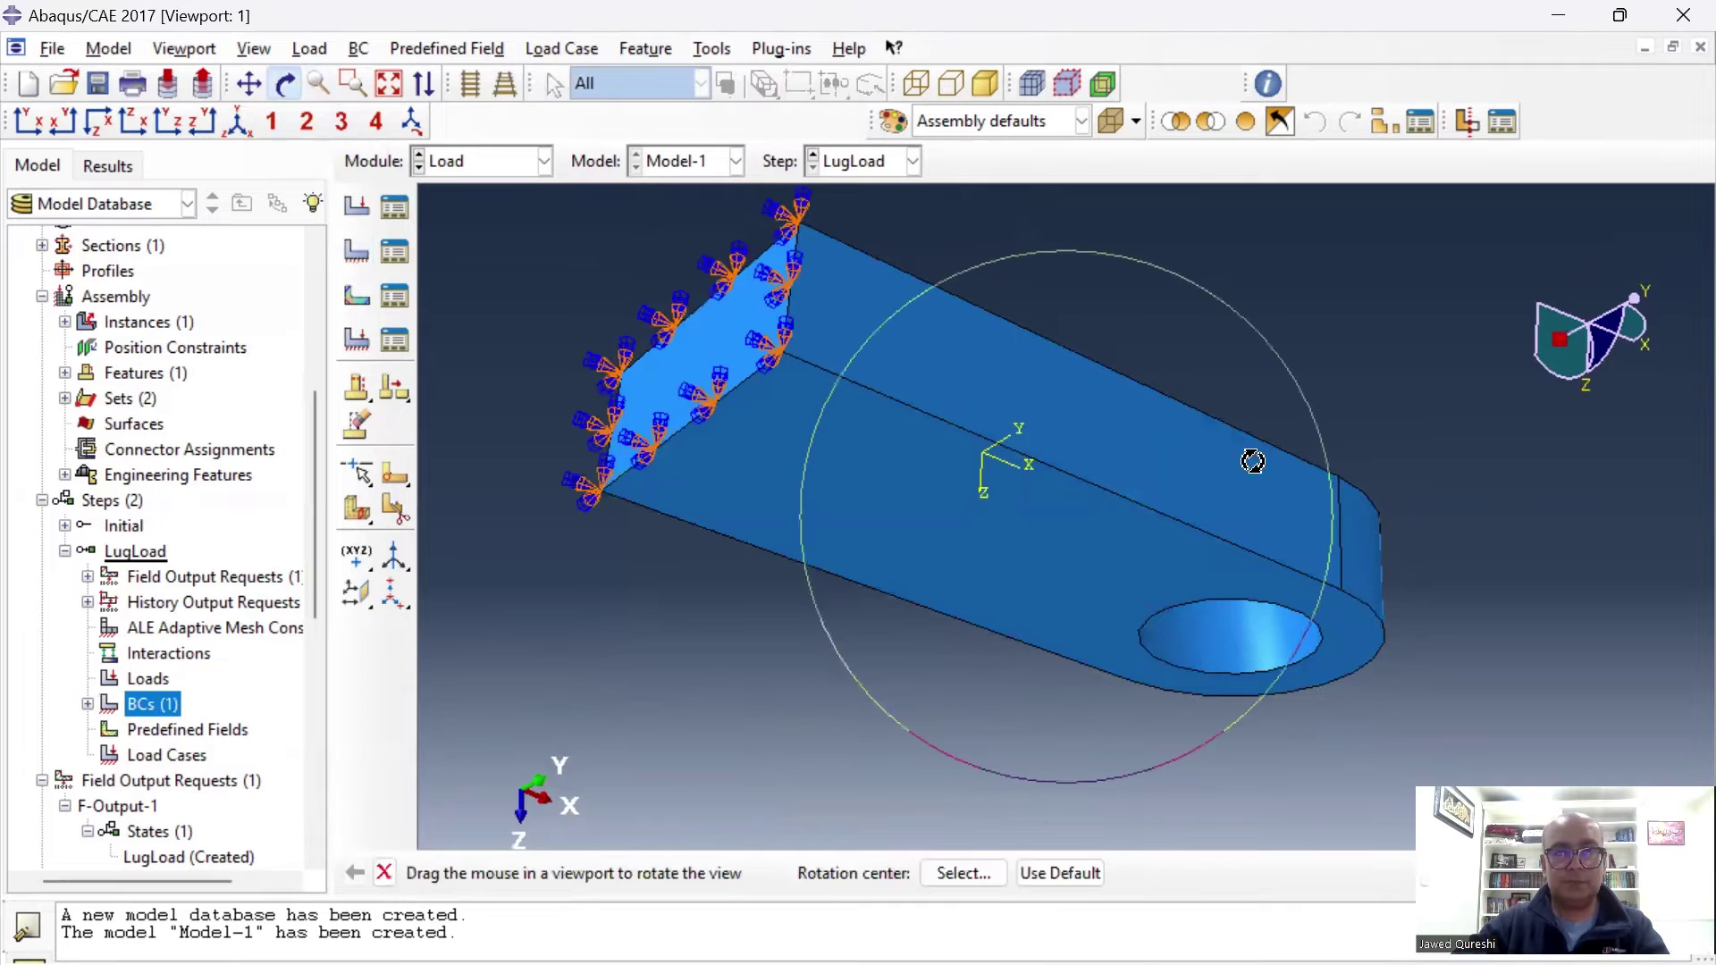
Rotate the lug to inspect the fixed left end.
{"action": "left_click_drag", "start_coordinate": [1253, 461], "coordinate": [1223, 311]}
{"action": "left_click_drag", "start_coordinate": [1193, 420], "coordinate": [1034, 345]}
{"action": "key", "text": "Escape"}
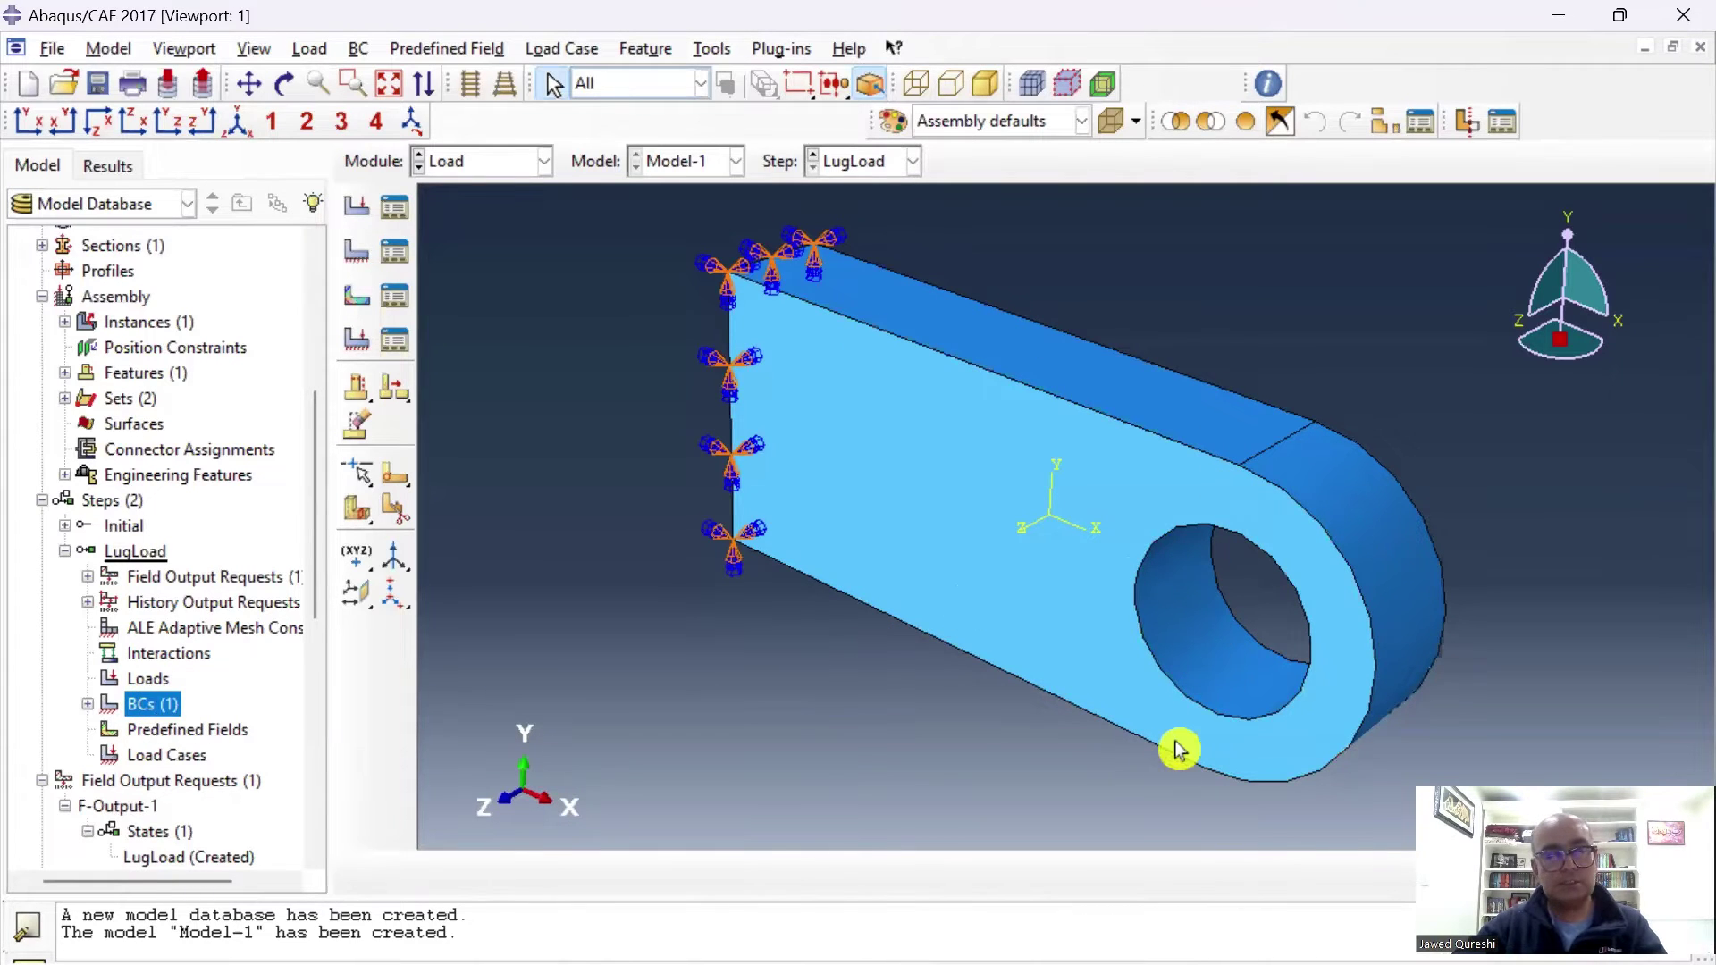
{"action": "scroll", "coordinate": [172, 402], "scroll_direction": "up", "scroll_amount": 3}
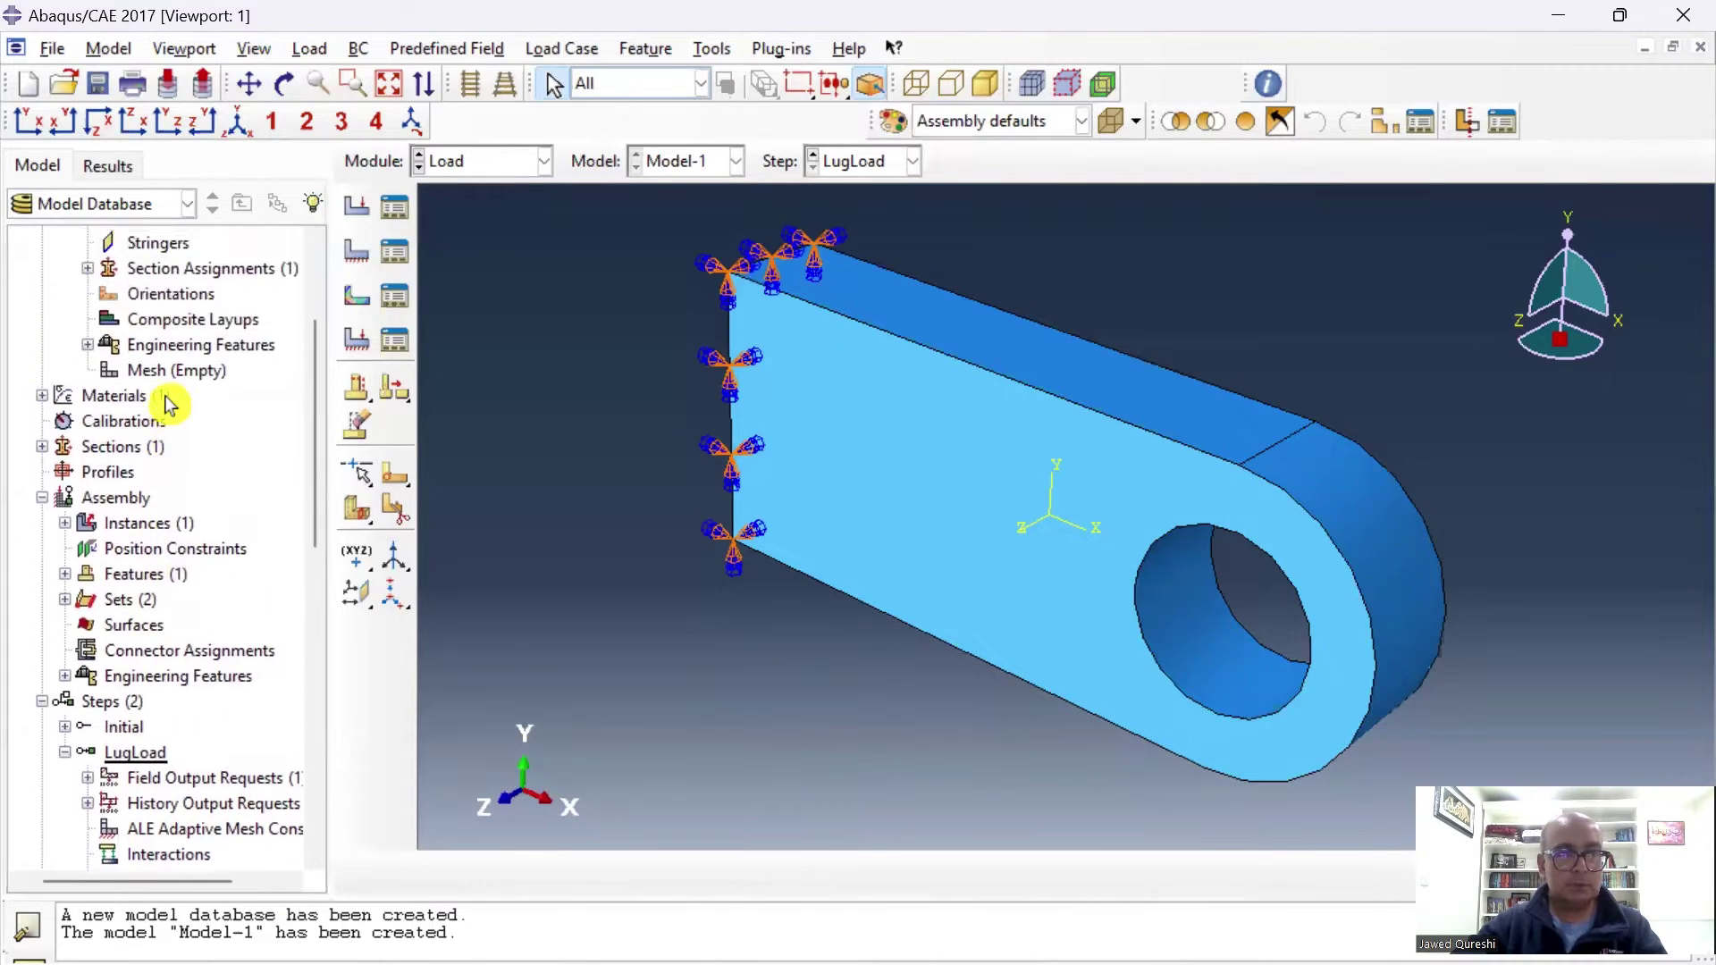
{"action": "scroll", "coordinate": [168, 402], "scroll_direction": "up", "scroll_amount": 3}
Return to the Lug part and start a three-point cutting-plane cell partition.
{"action": "left_click", "coordinate": [121, 291]}
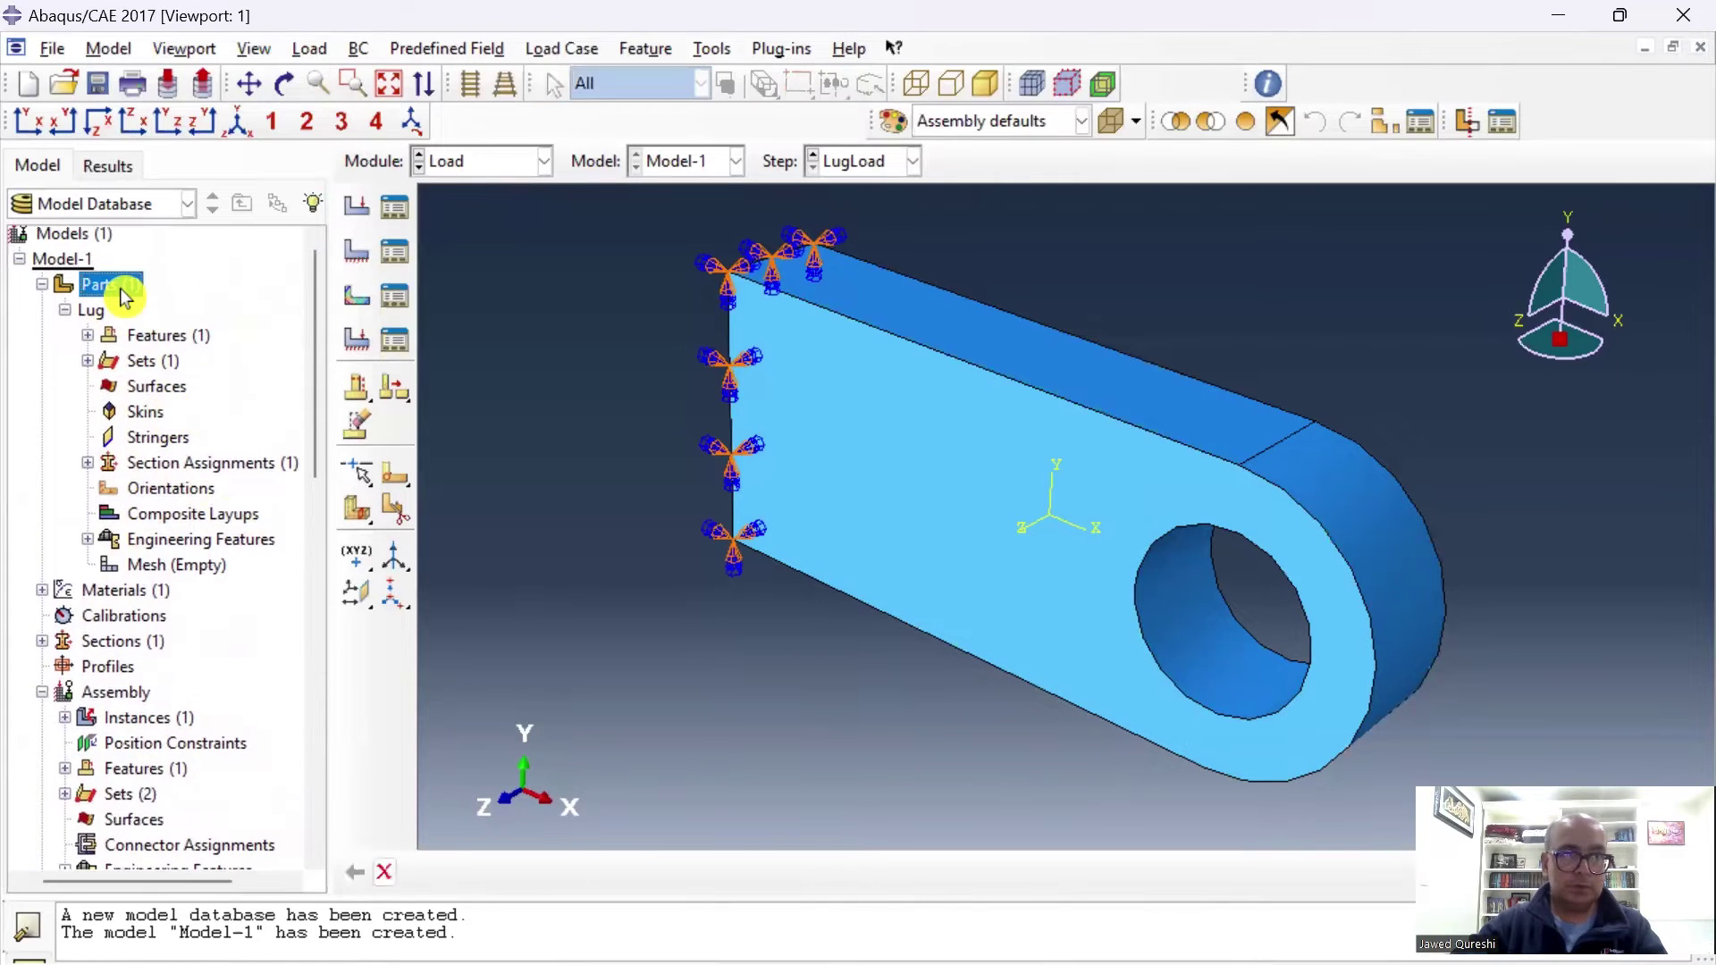
{"action": "double_click", "coordinate": [121, 290]}
{"action": "key", "text": "Escape"}
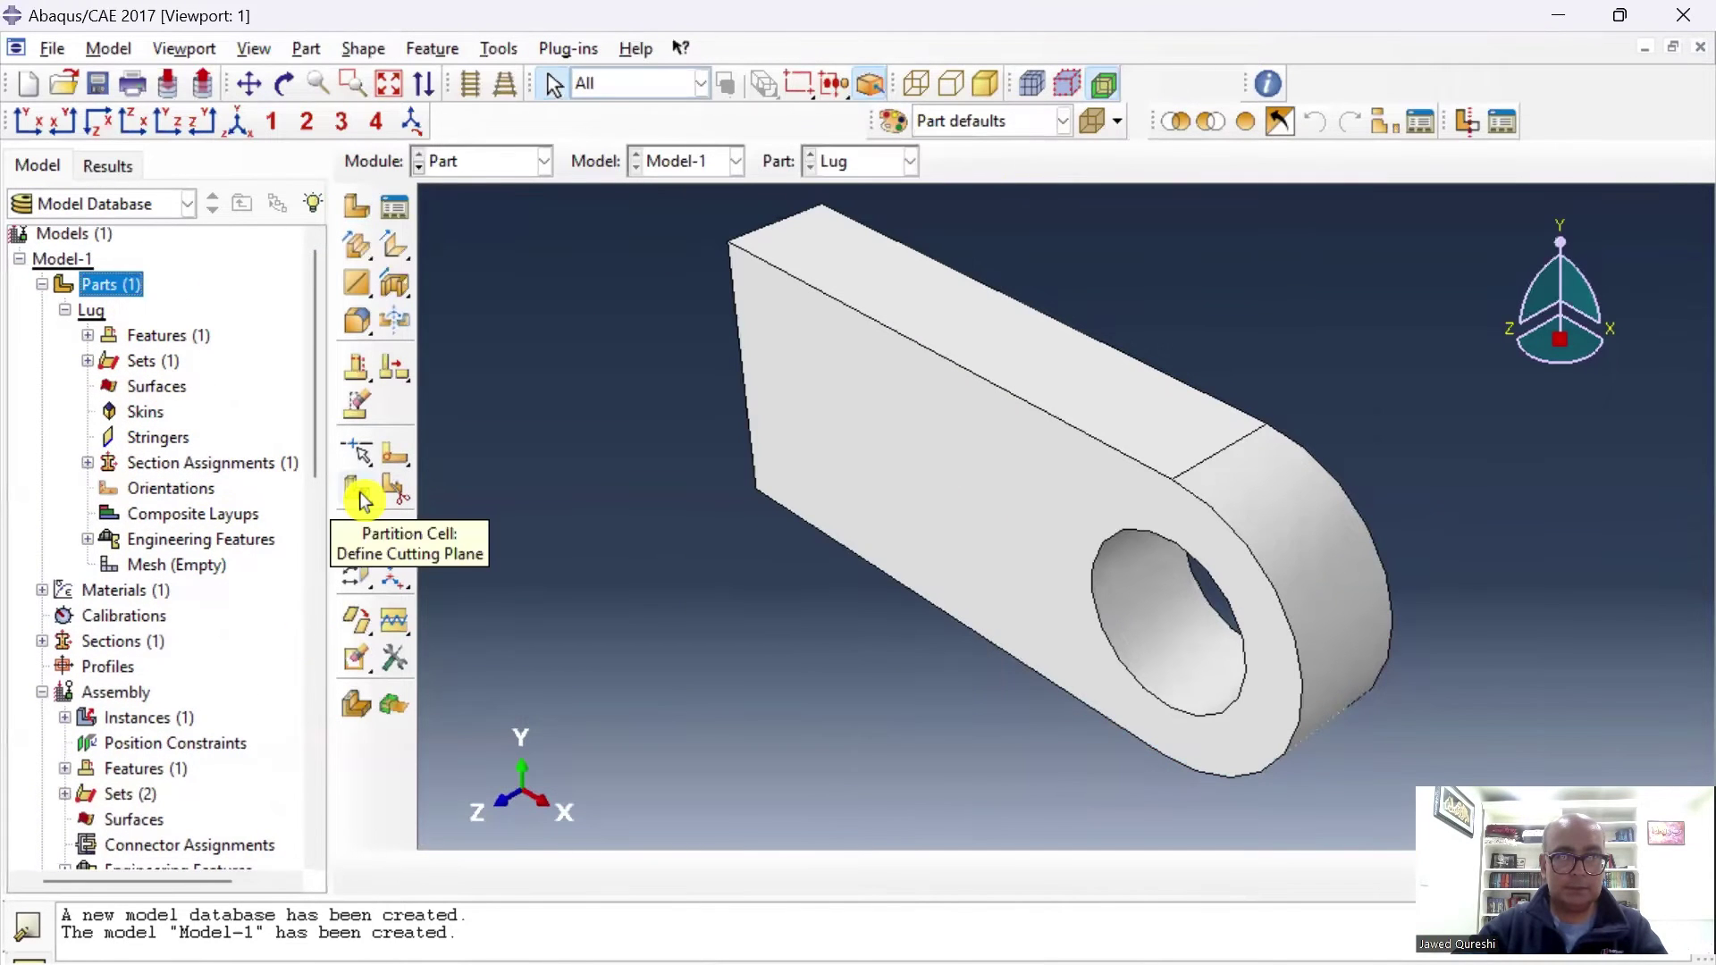
{"action": "left_click", "coordinate": [364, 500]}
{"action": "left_click", "coordinate": [860, 876]}
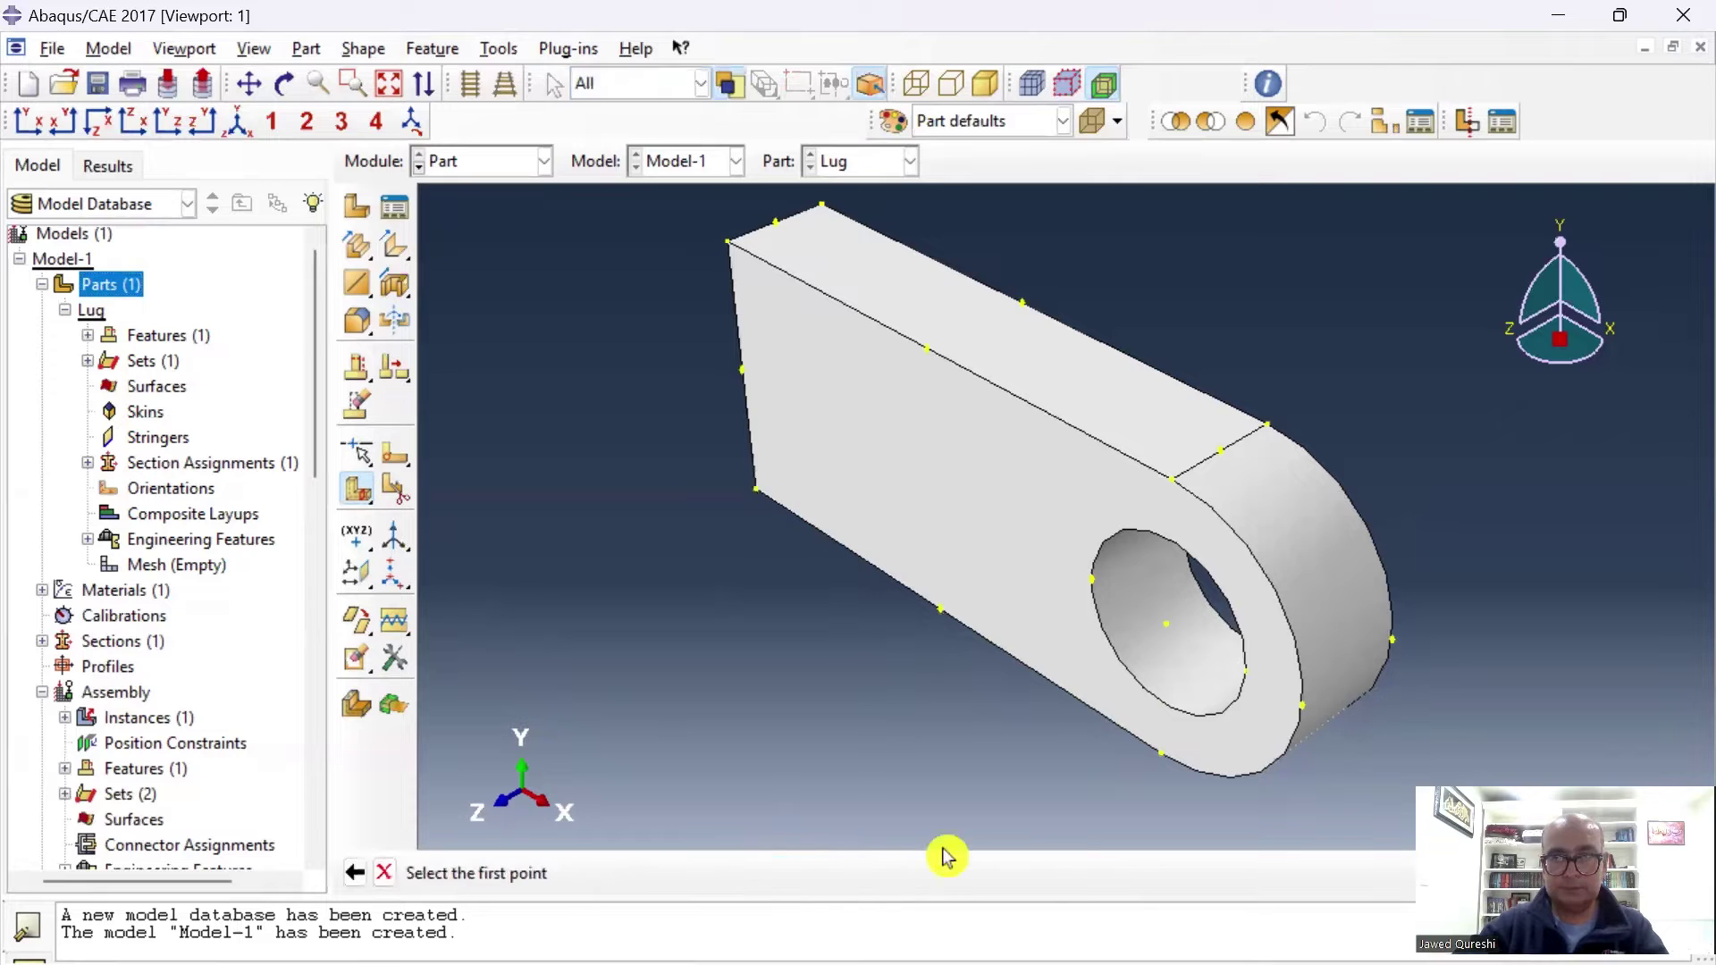
Split the lug through the hole's left, top and right vertices.
{"action": "left_click", "coordinate": [284, 83]}
{"action": "left_click_drag", "start_coordinate": [828, 448], "coordinate": [1149, 582]}
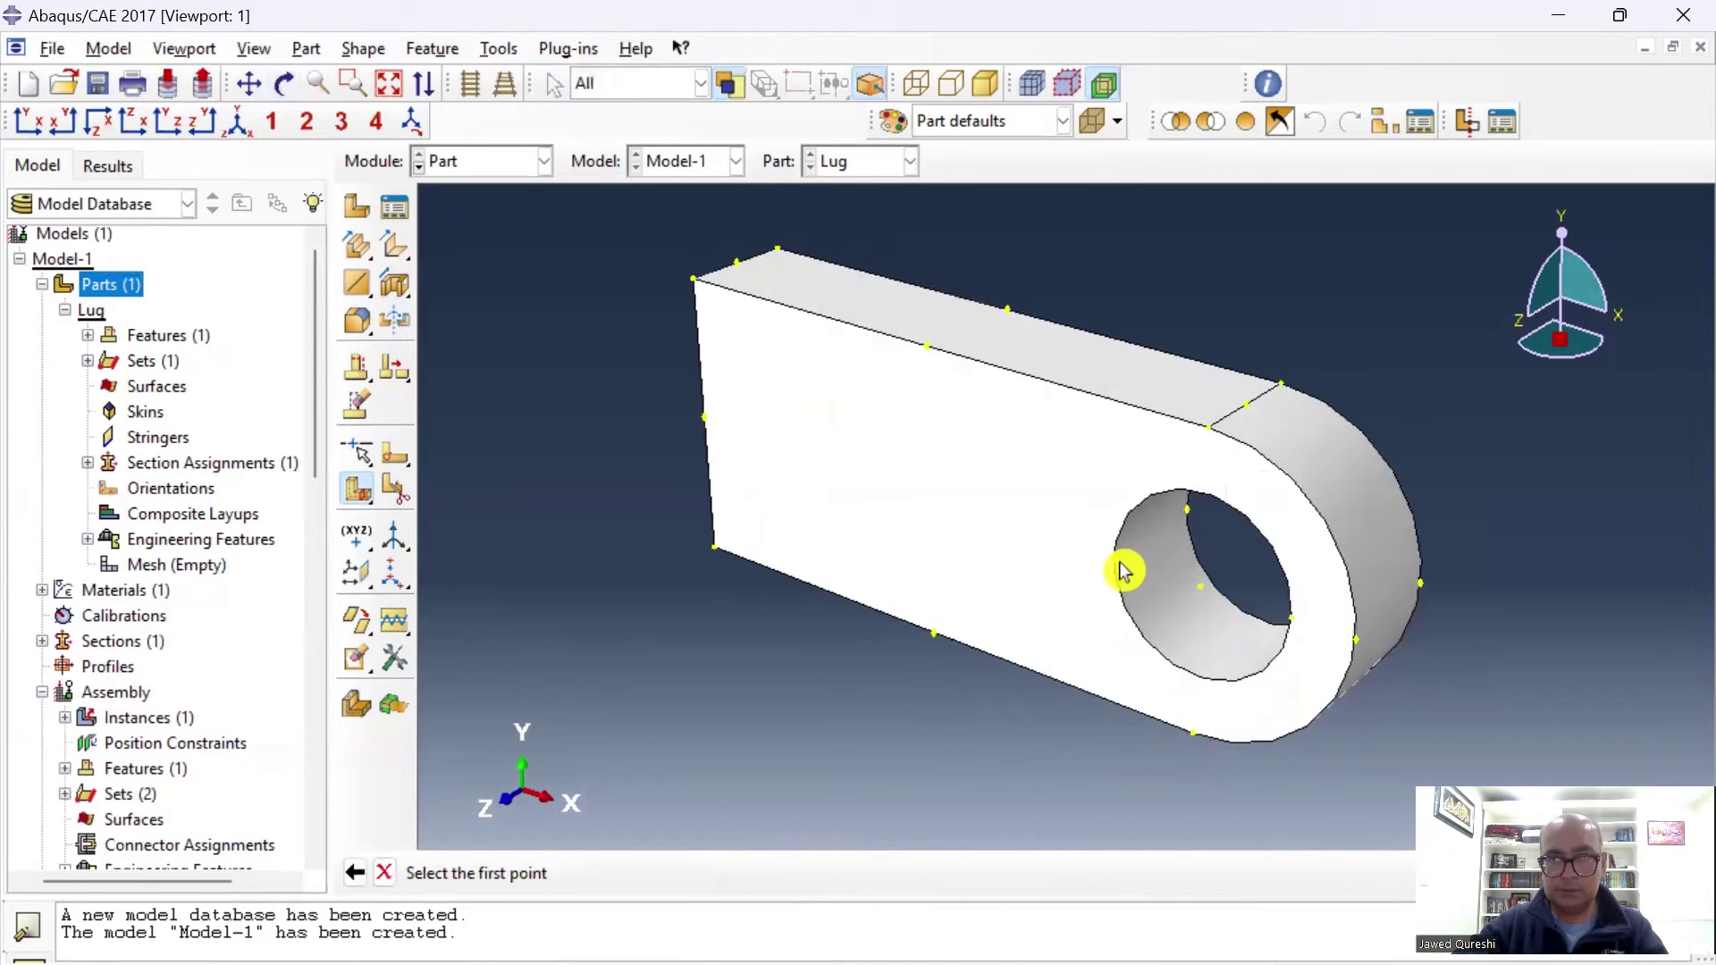
{"action": "left_click", "coordinate": [1116, 559]}
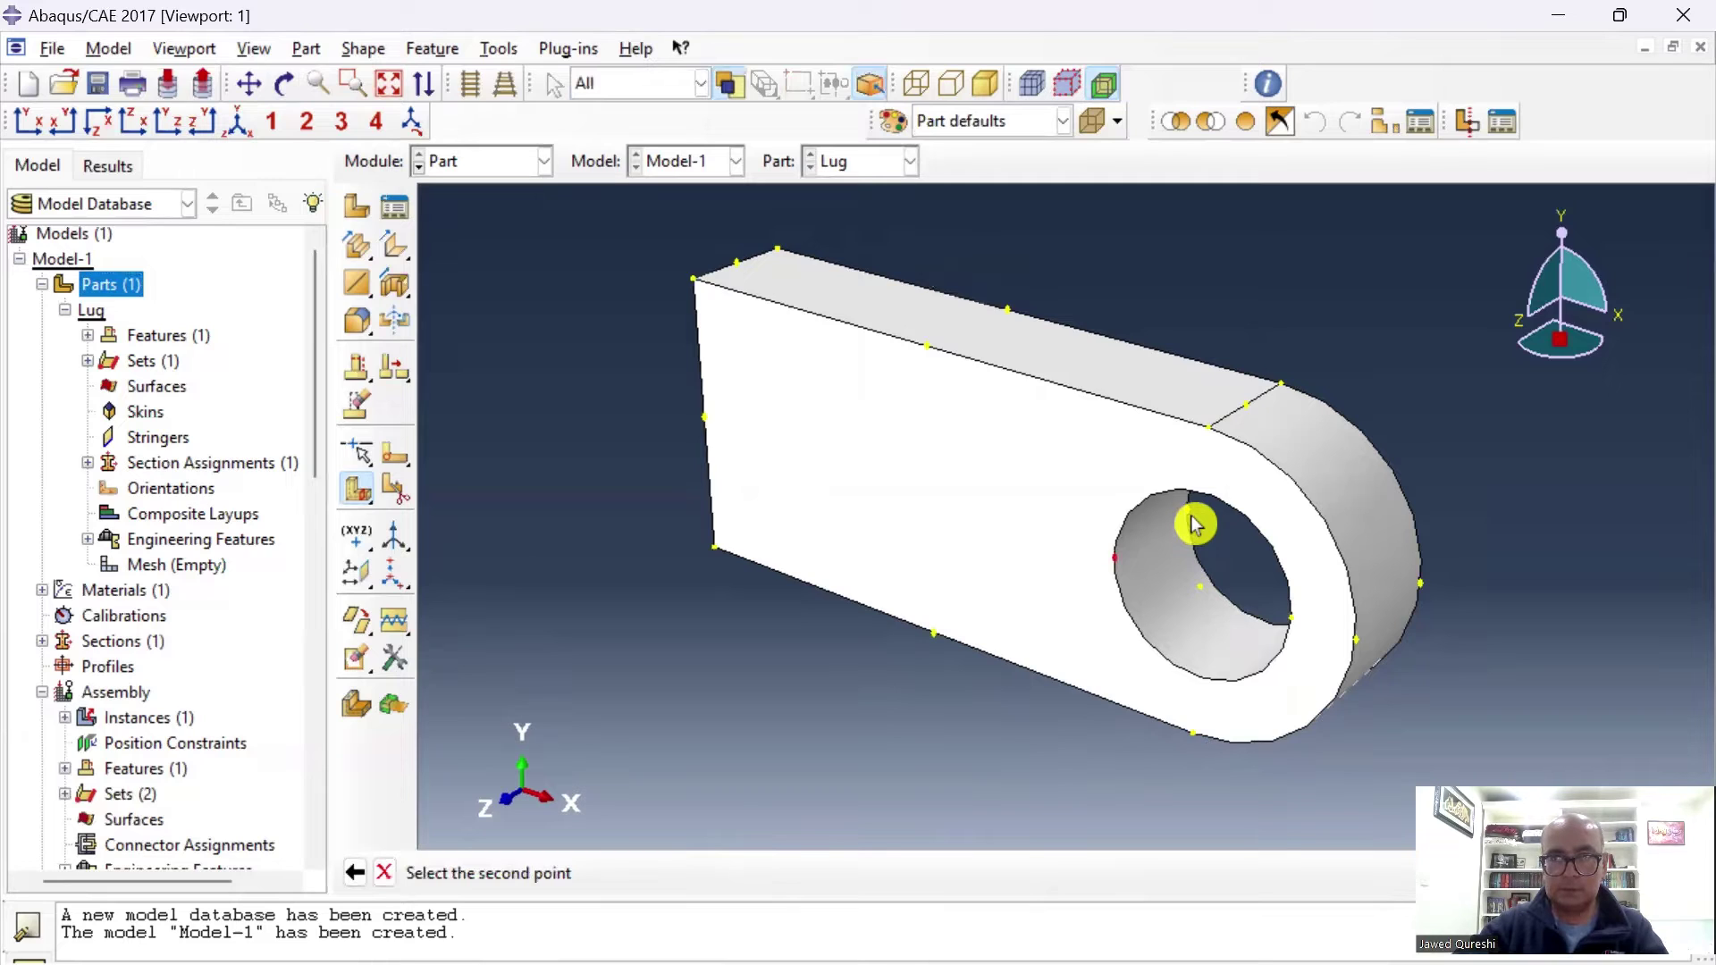
{"action": "left_click", "coordinate": [1189, 510]}
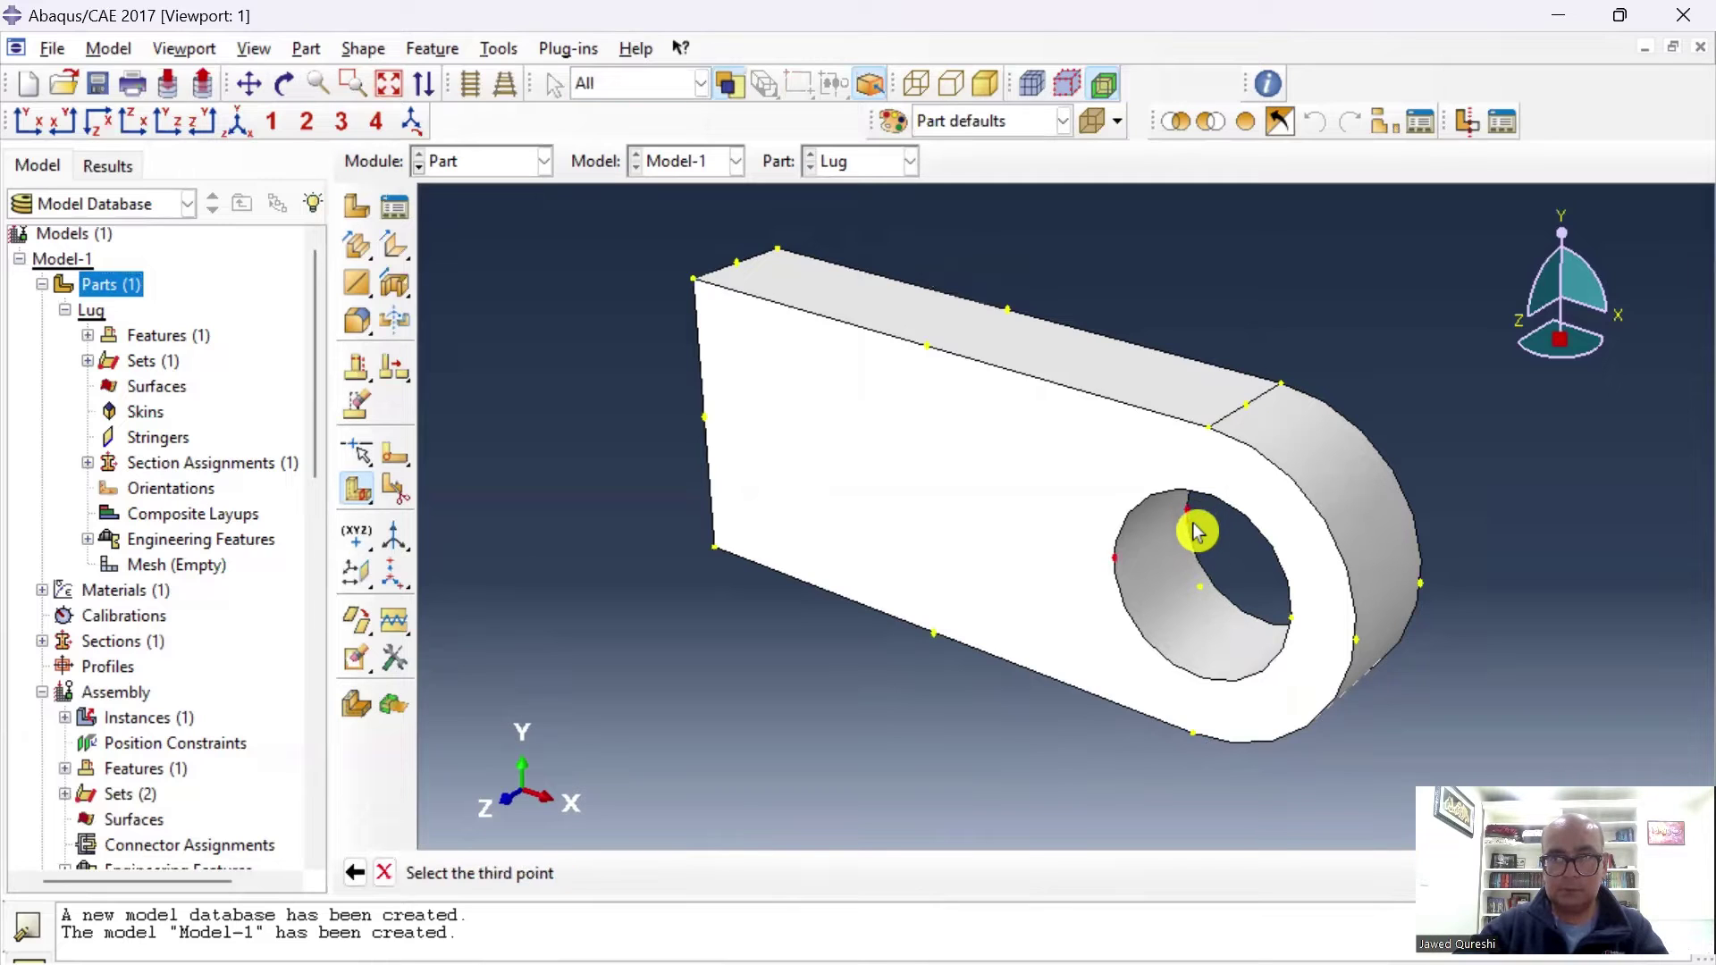
{"action": "left_click", "coordinate": [1294, 622]}
{"action": "left_click", "coordinate": [716, 876]}
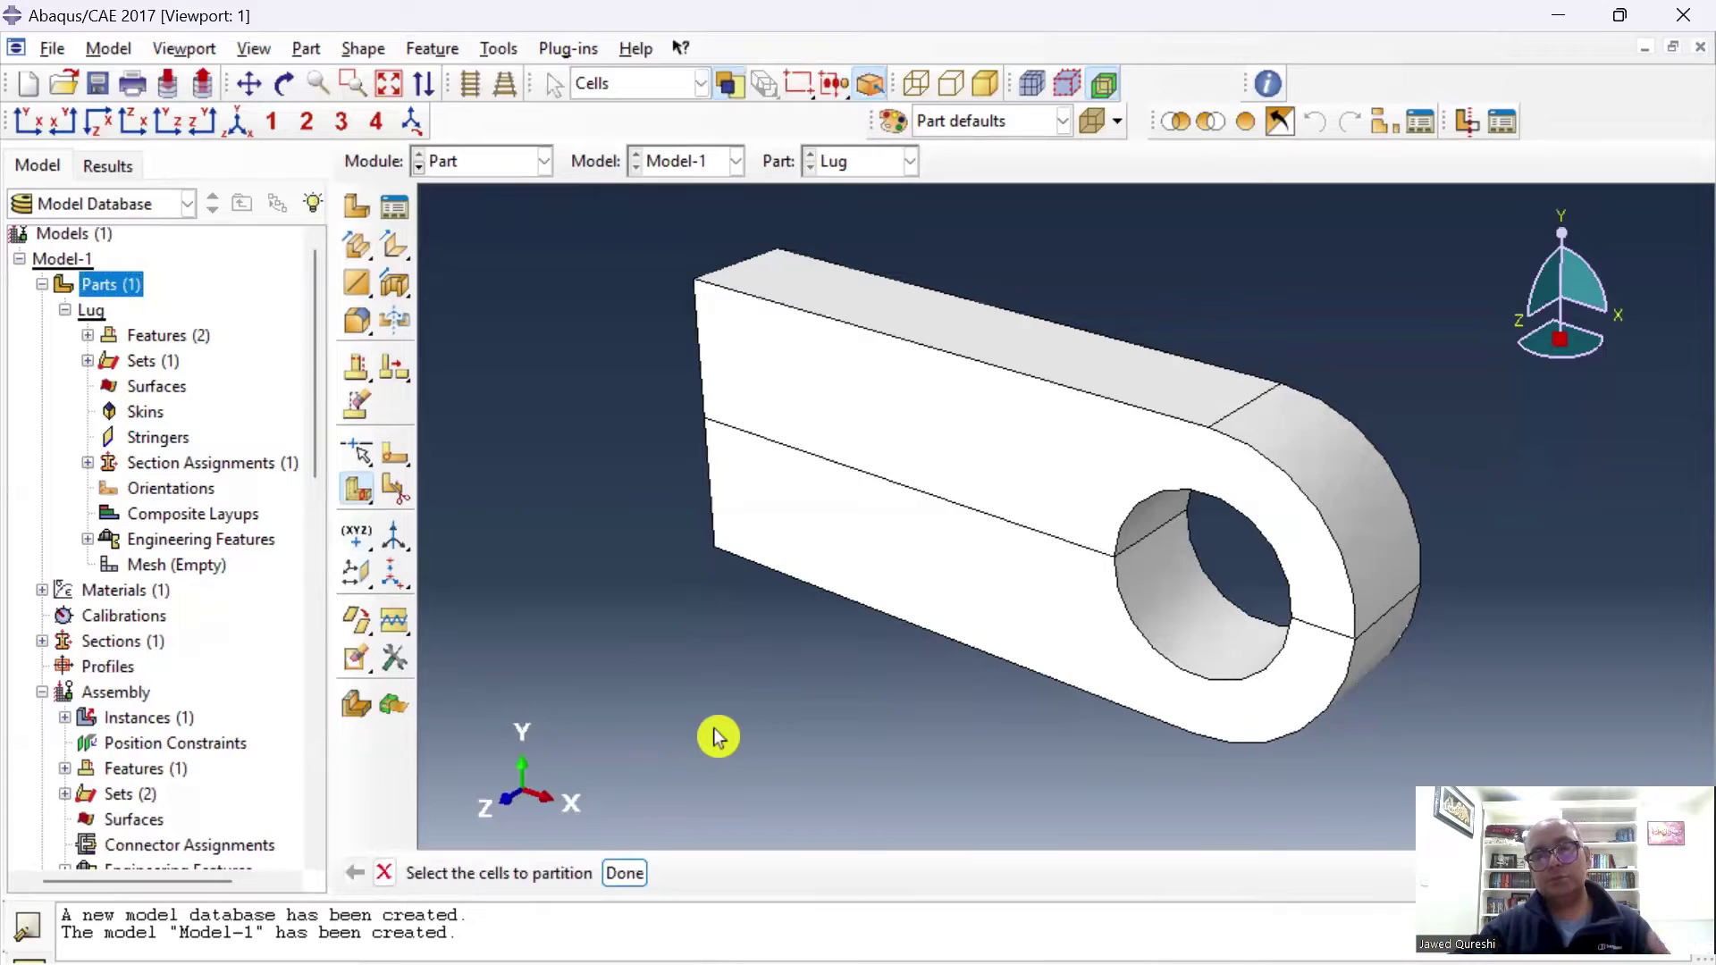
Clear the upper-cell selection and switch to the Mesh module.
{"action": "left_click", "coordinate": [1050, 518]}
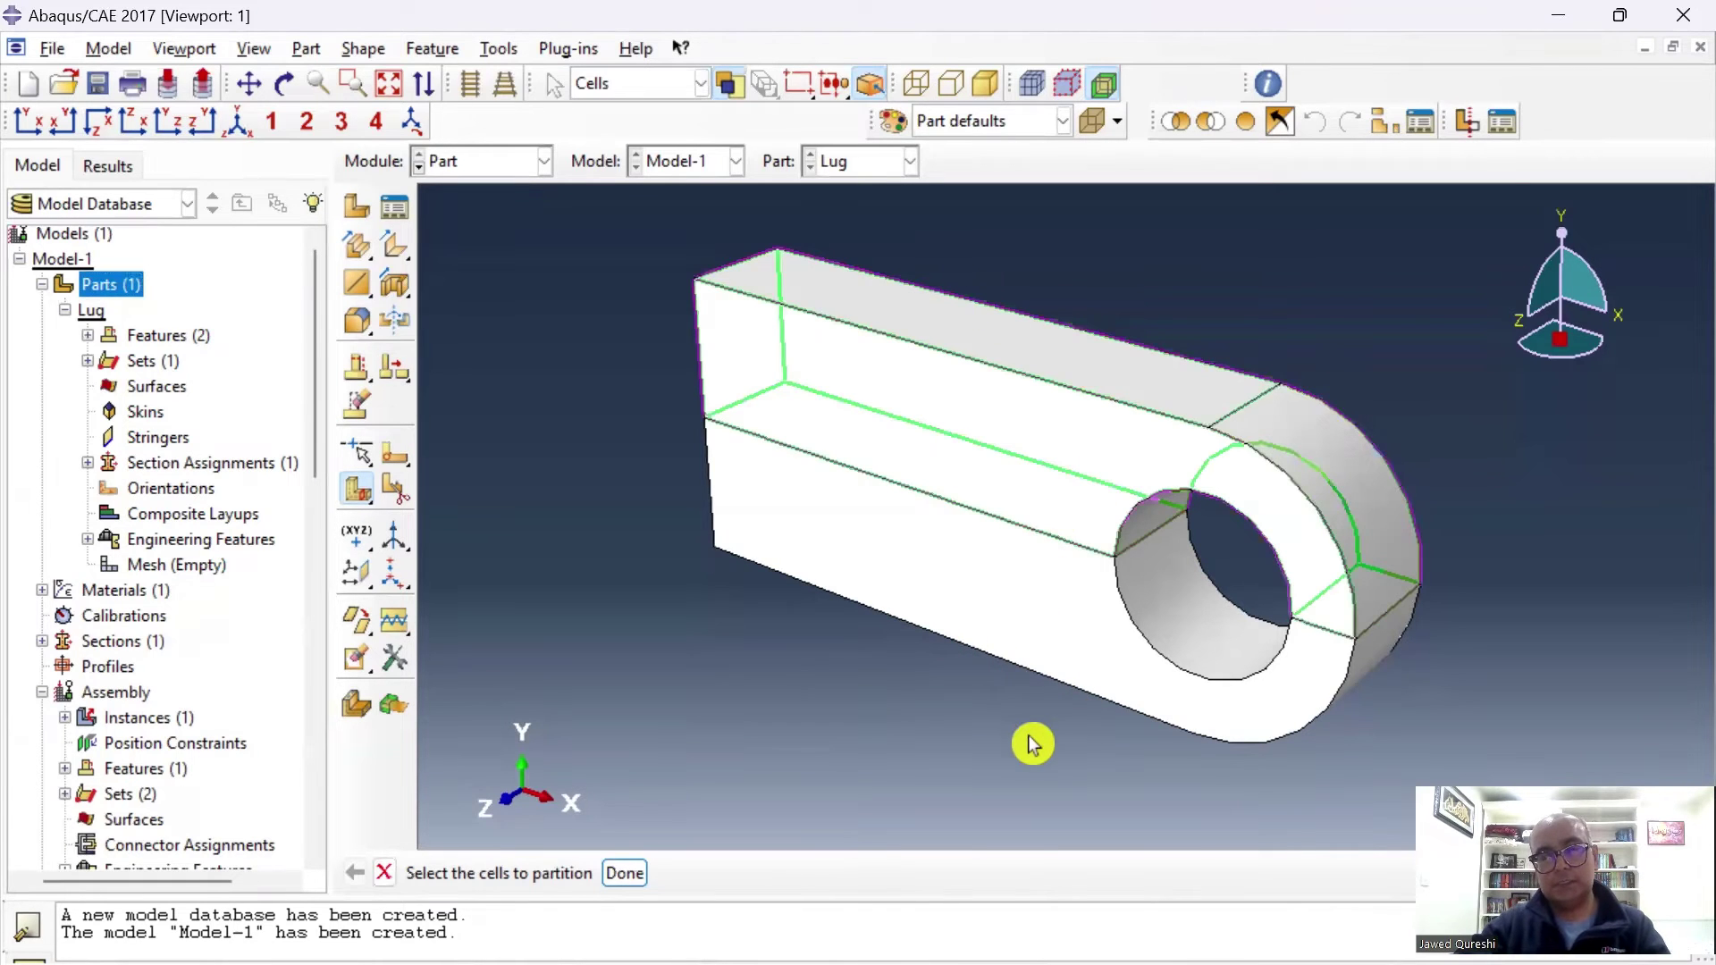
{"action": "left_click", "coordinate": [987, 782]}
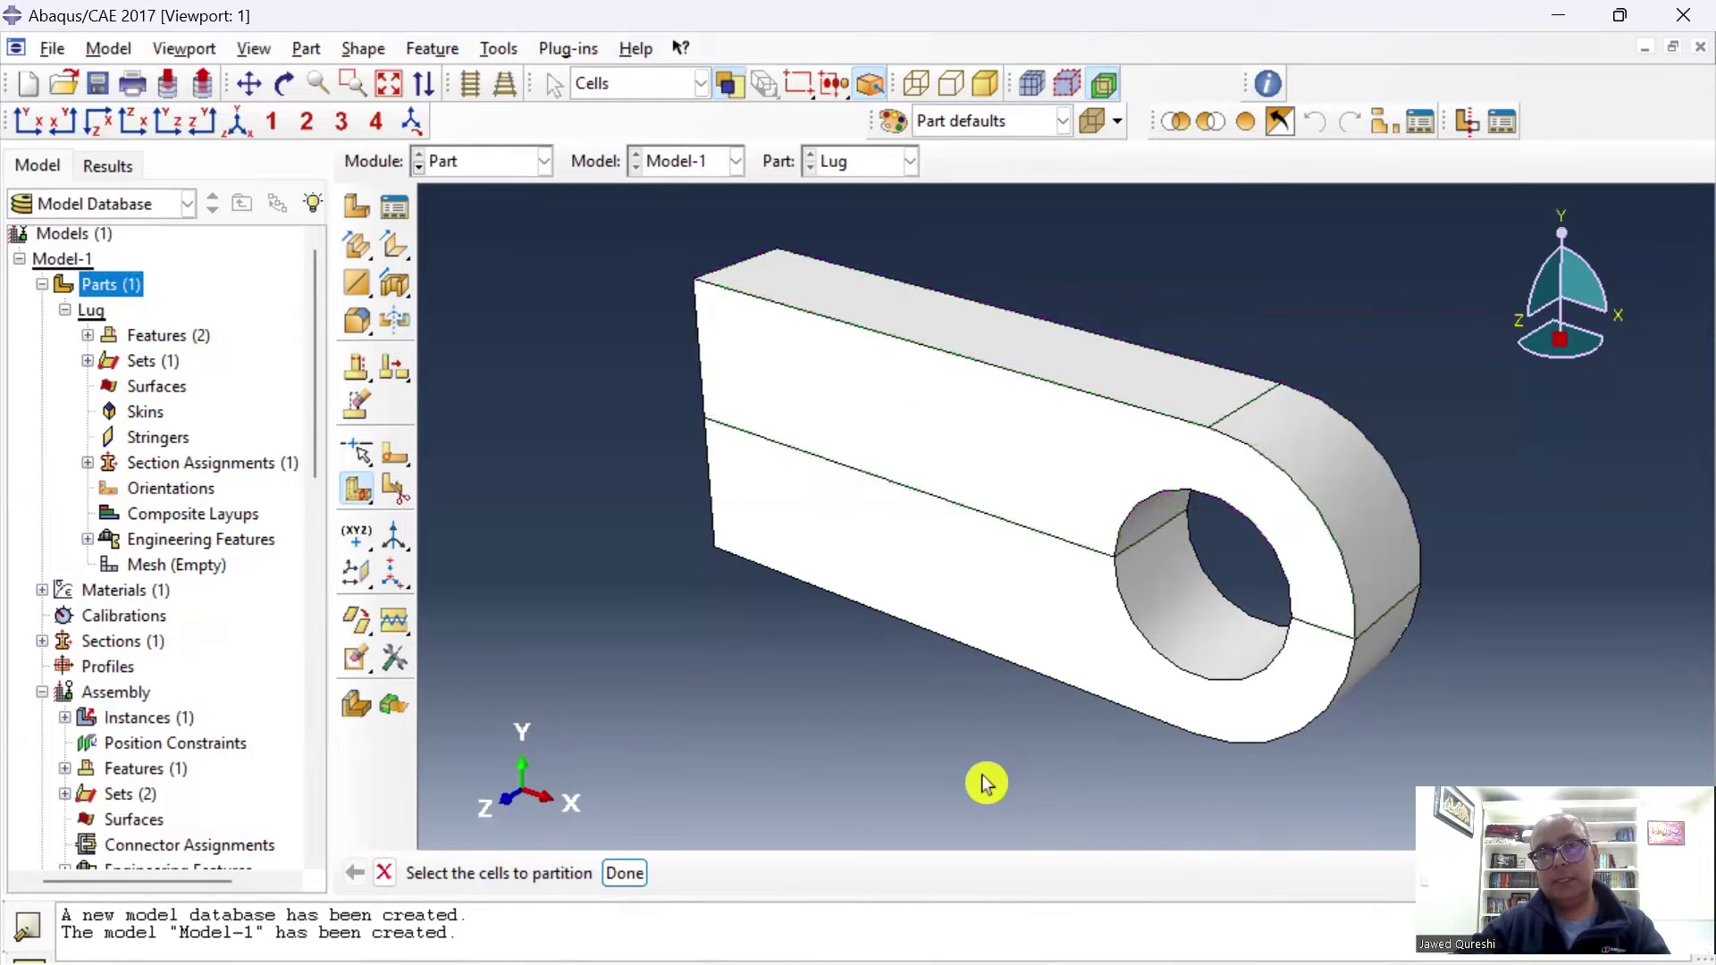
{"action": "left_click", "coordinate": [544, 161]}
{"action": "left_click", "coordinate": [516, 347]}
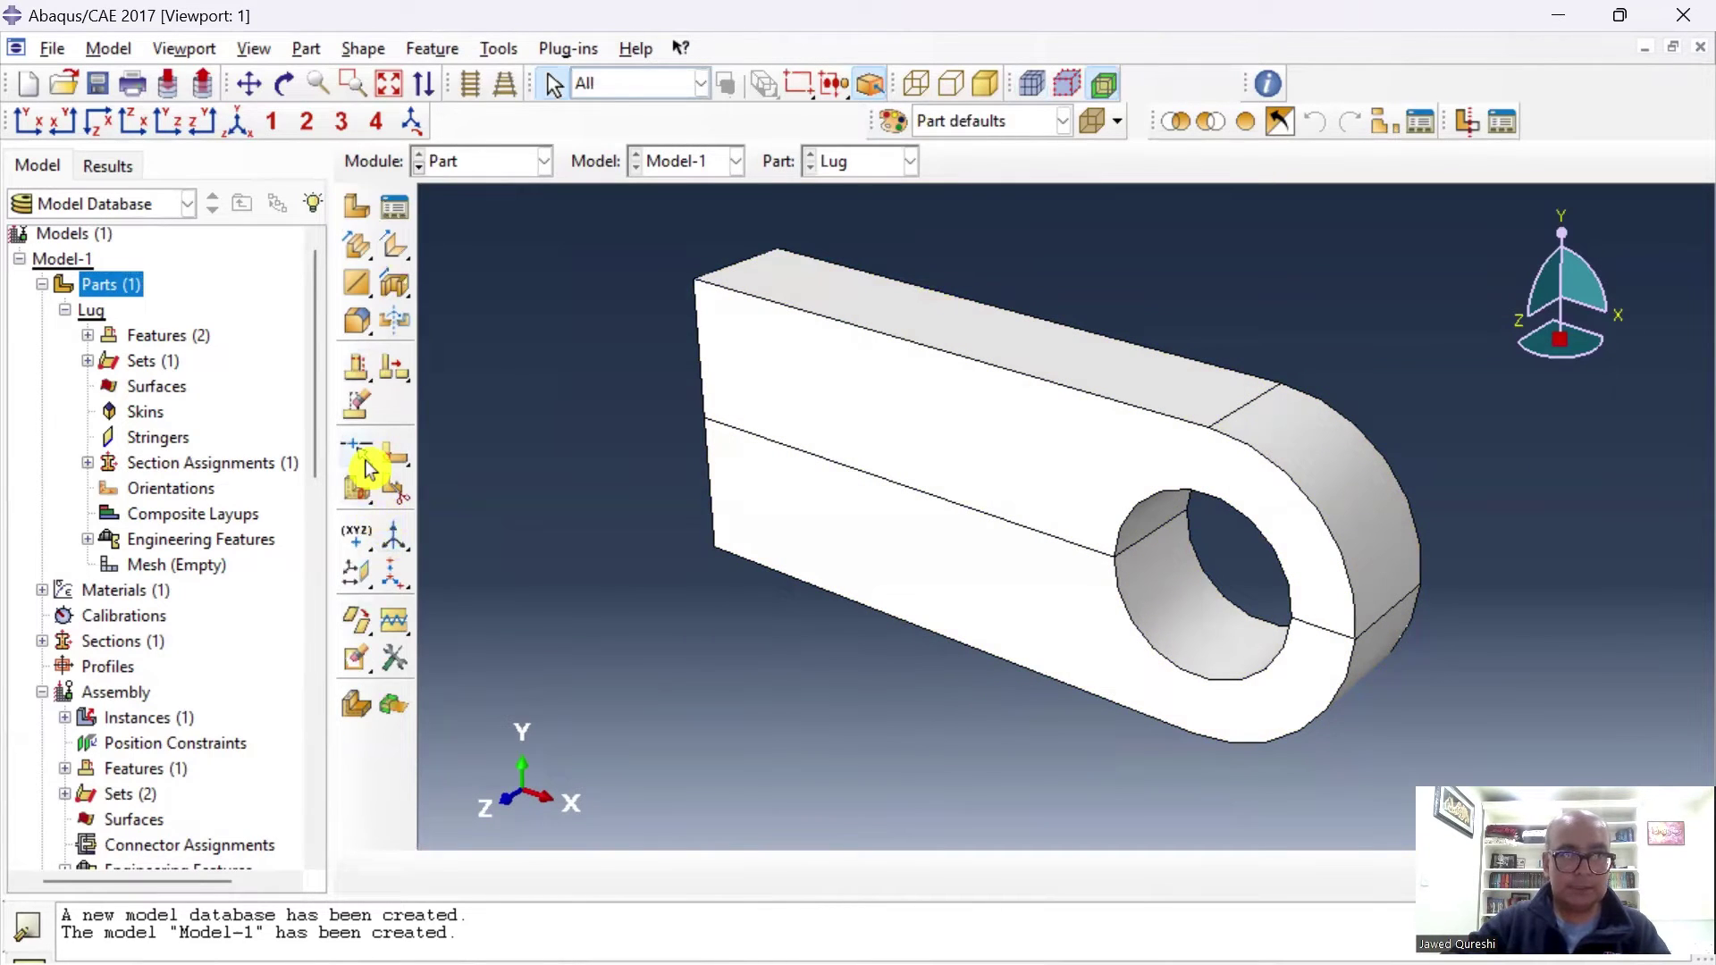
Create a datum point offset 0.075 along X from the lug's bottom-left corner.
{"action": "left_click", "coordinate": [503, 52]}
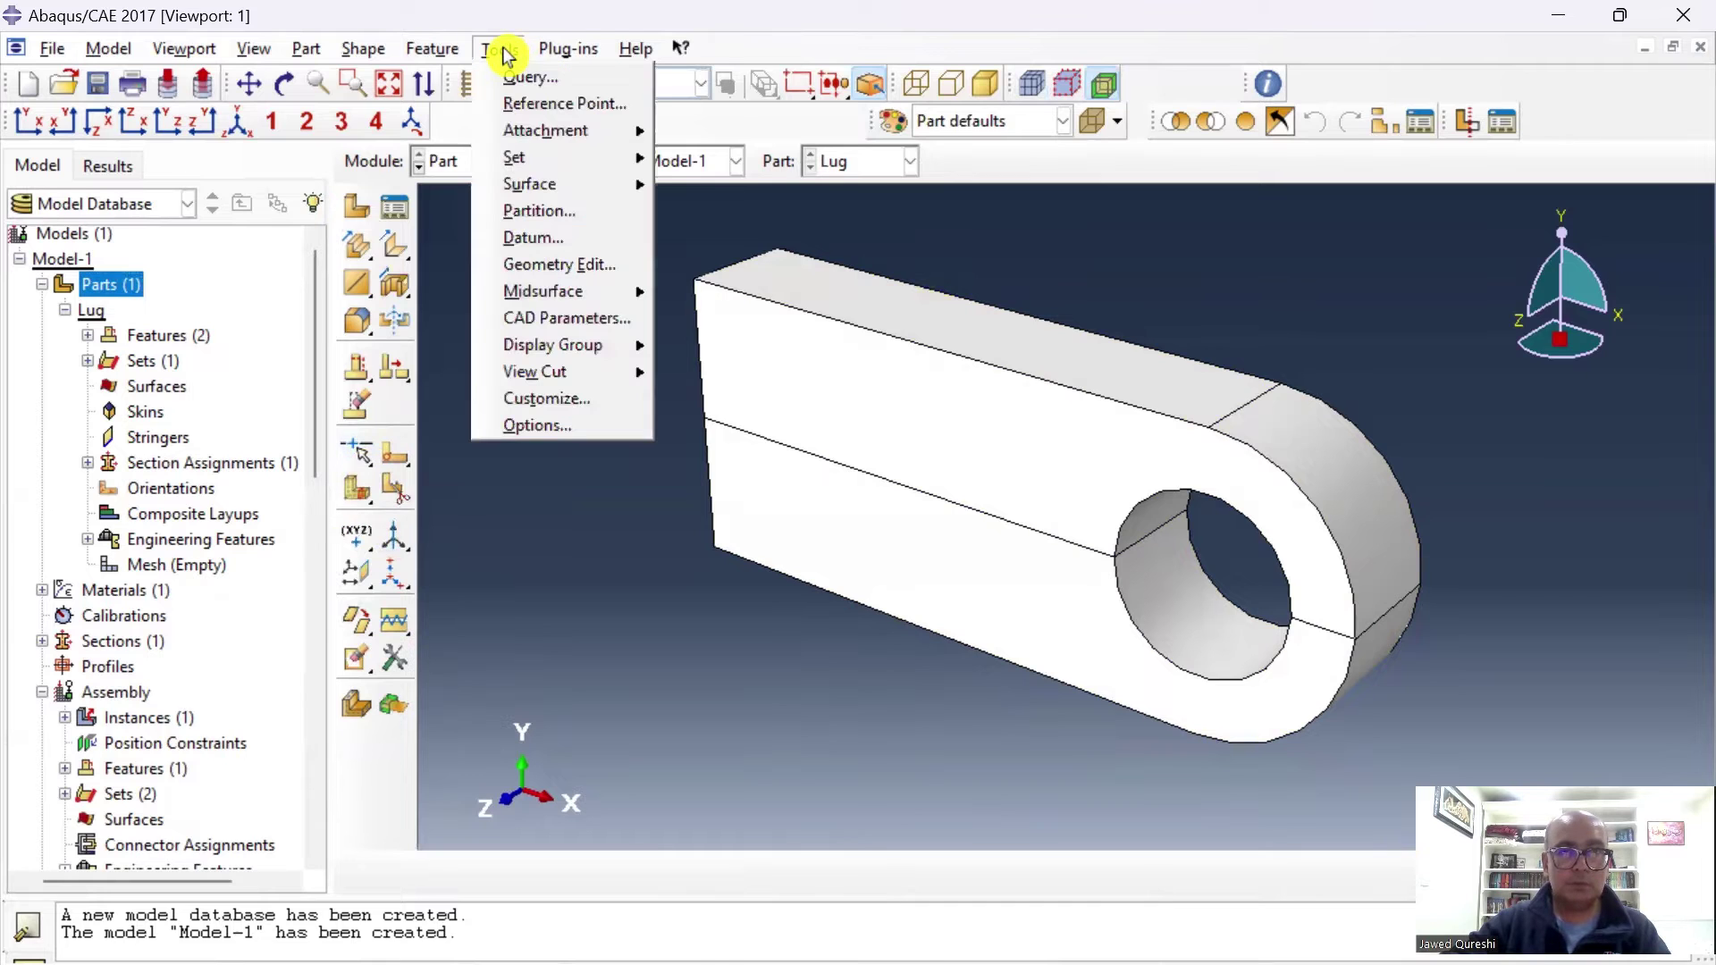
{"action": "left_click", "coordinate": [599, 243]}
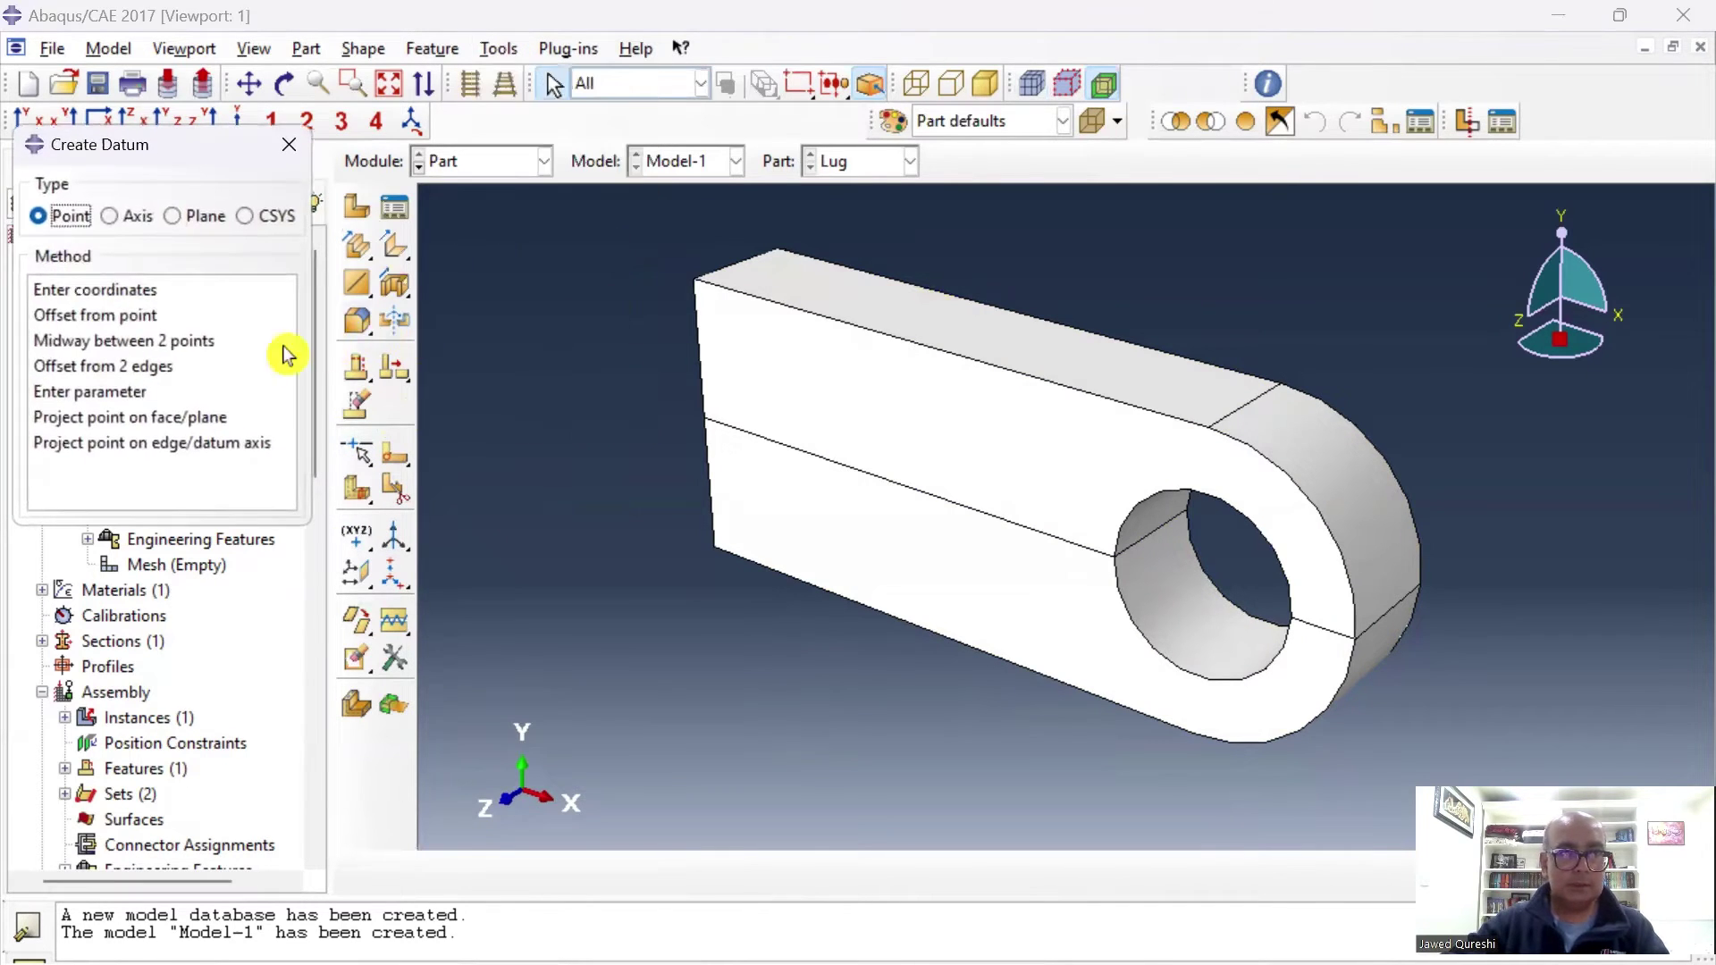
{"action": "left_click", "coordinate": [169, 319]}
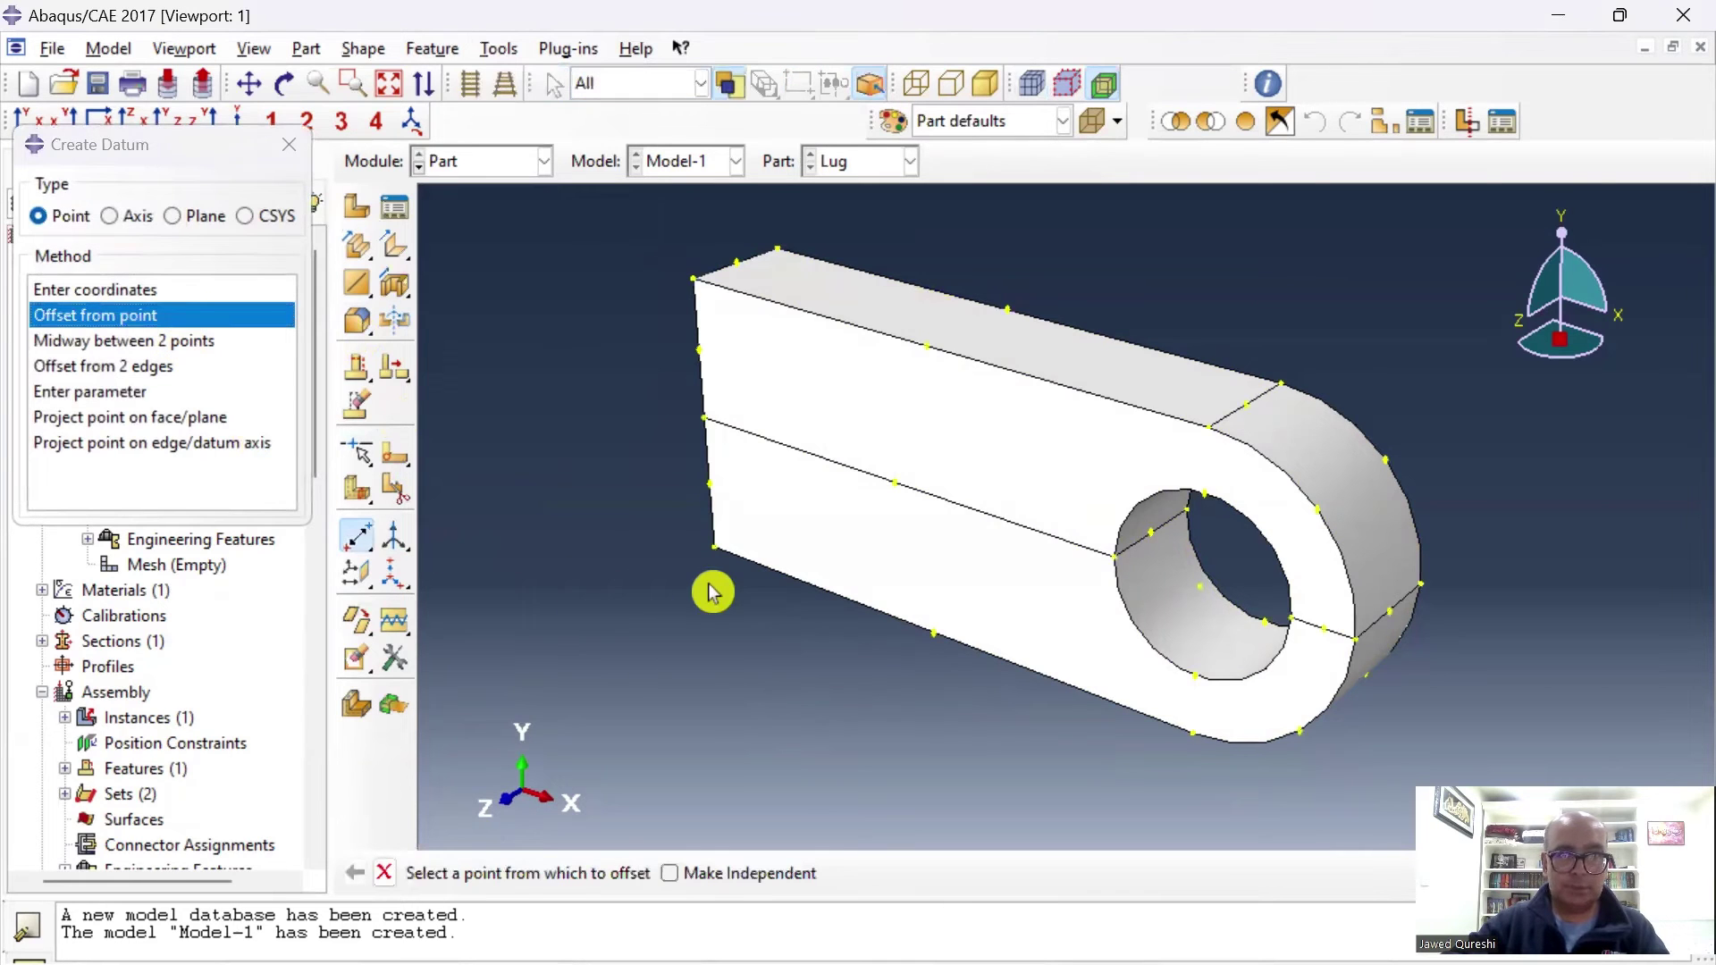
{"action": "left_click", "coordinate": [720, 549]}
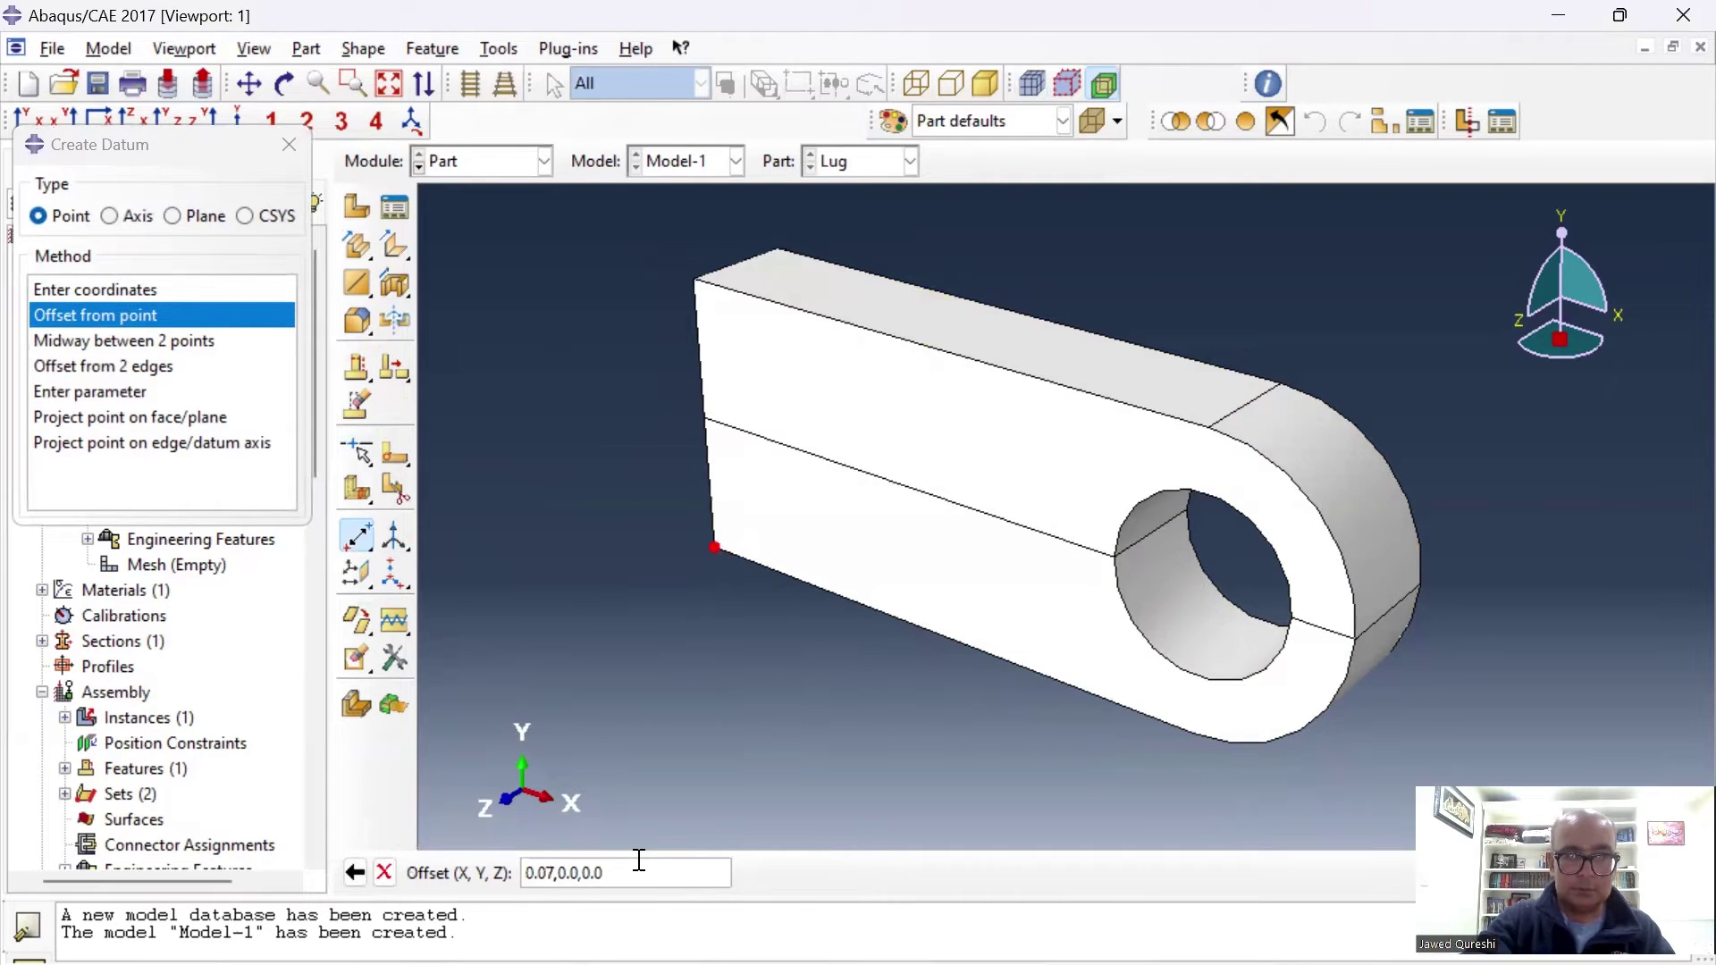
{"action": "key", "text": "Return"}
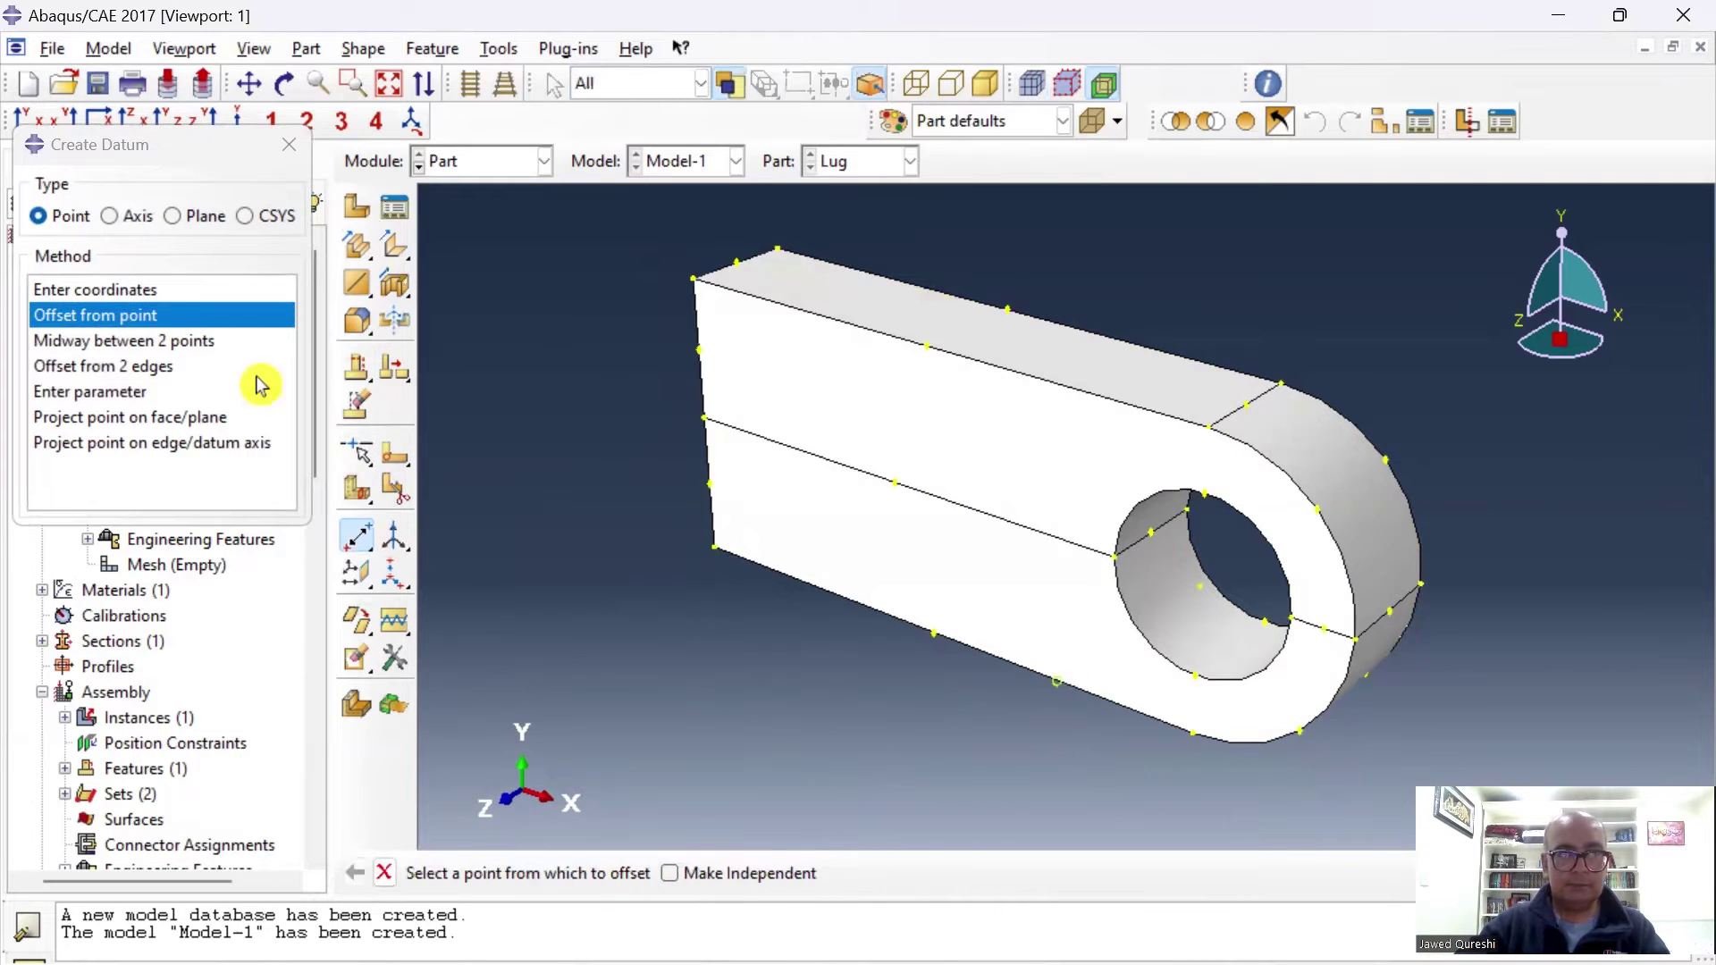
{"action": "left_click", "coordinate": [289, 144]}
Partition all lug cells with a plane through the datum point, normal to the long edge.
{"action": "left_click", "coordinate": [363, 503]}
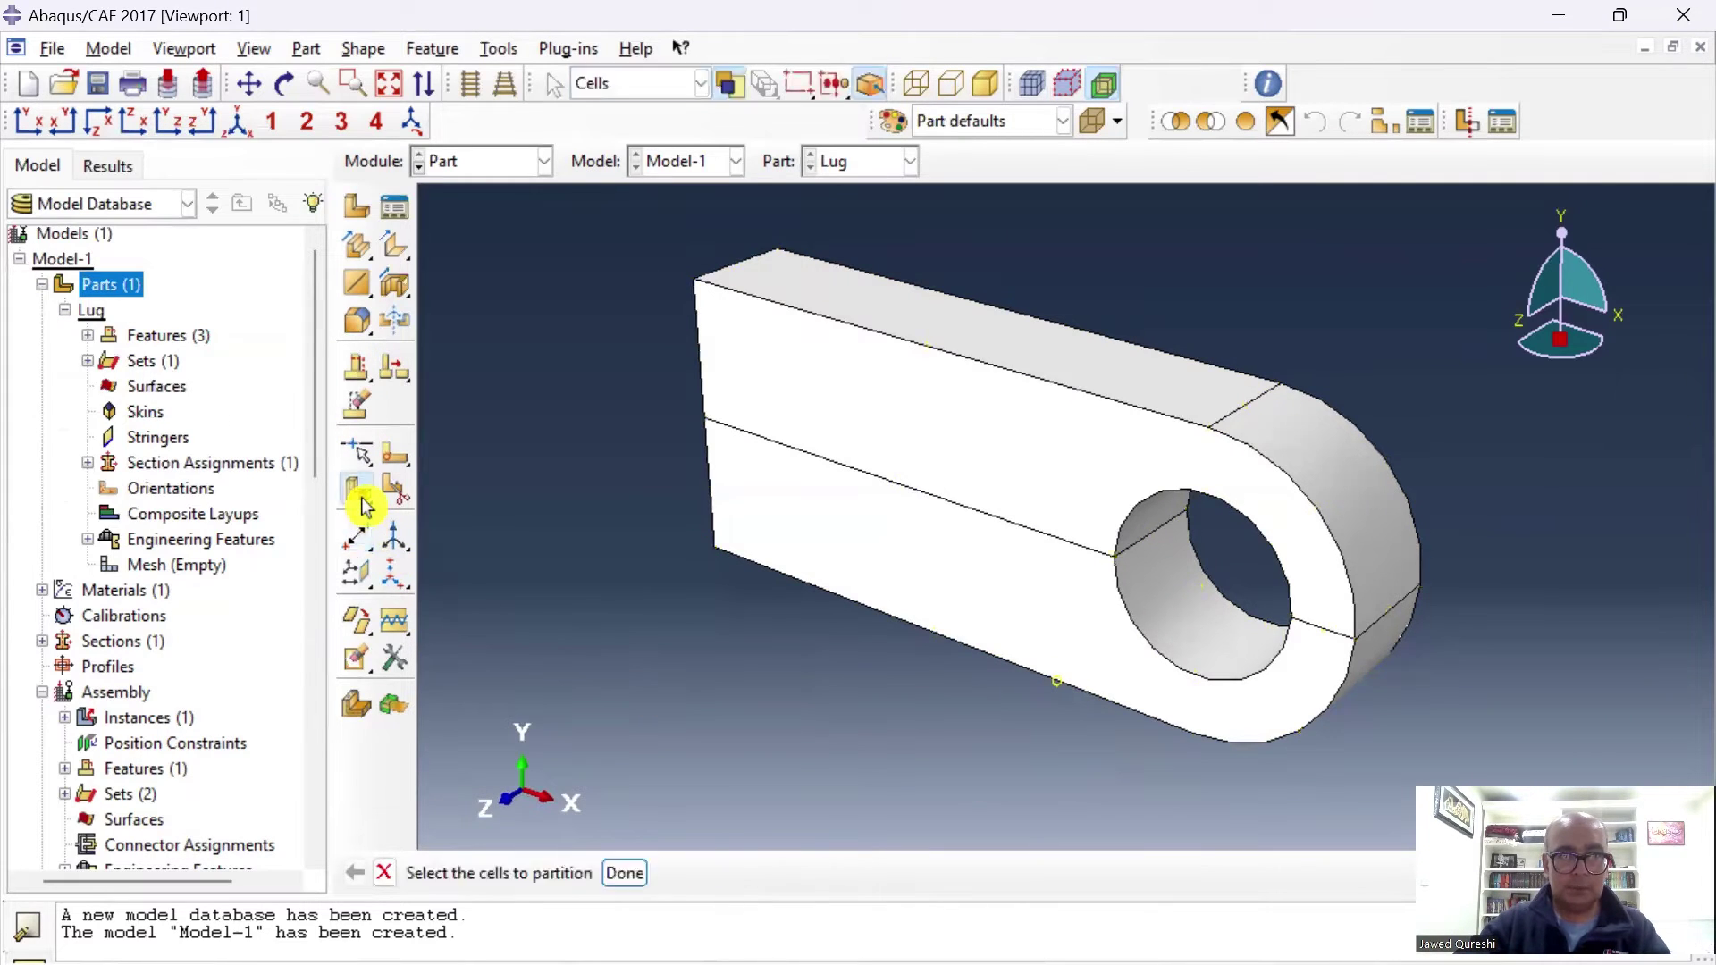
{"action": "left_click_drag", "start_coordinate": [1369, 791], "coordinate": [666, 246]}
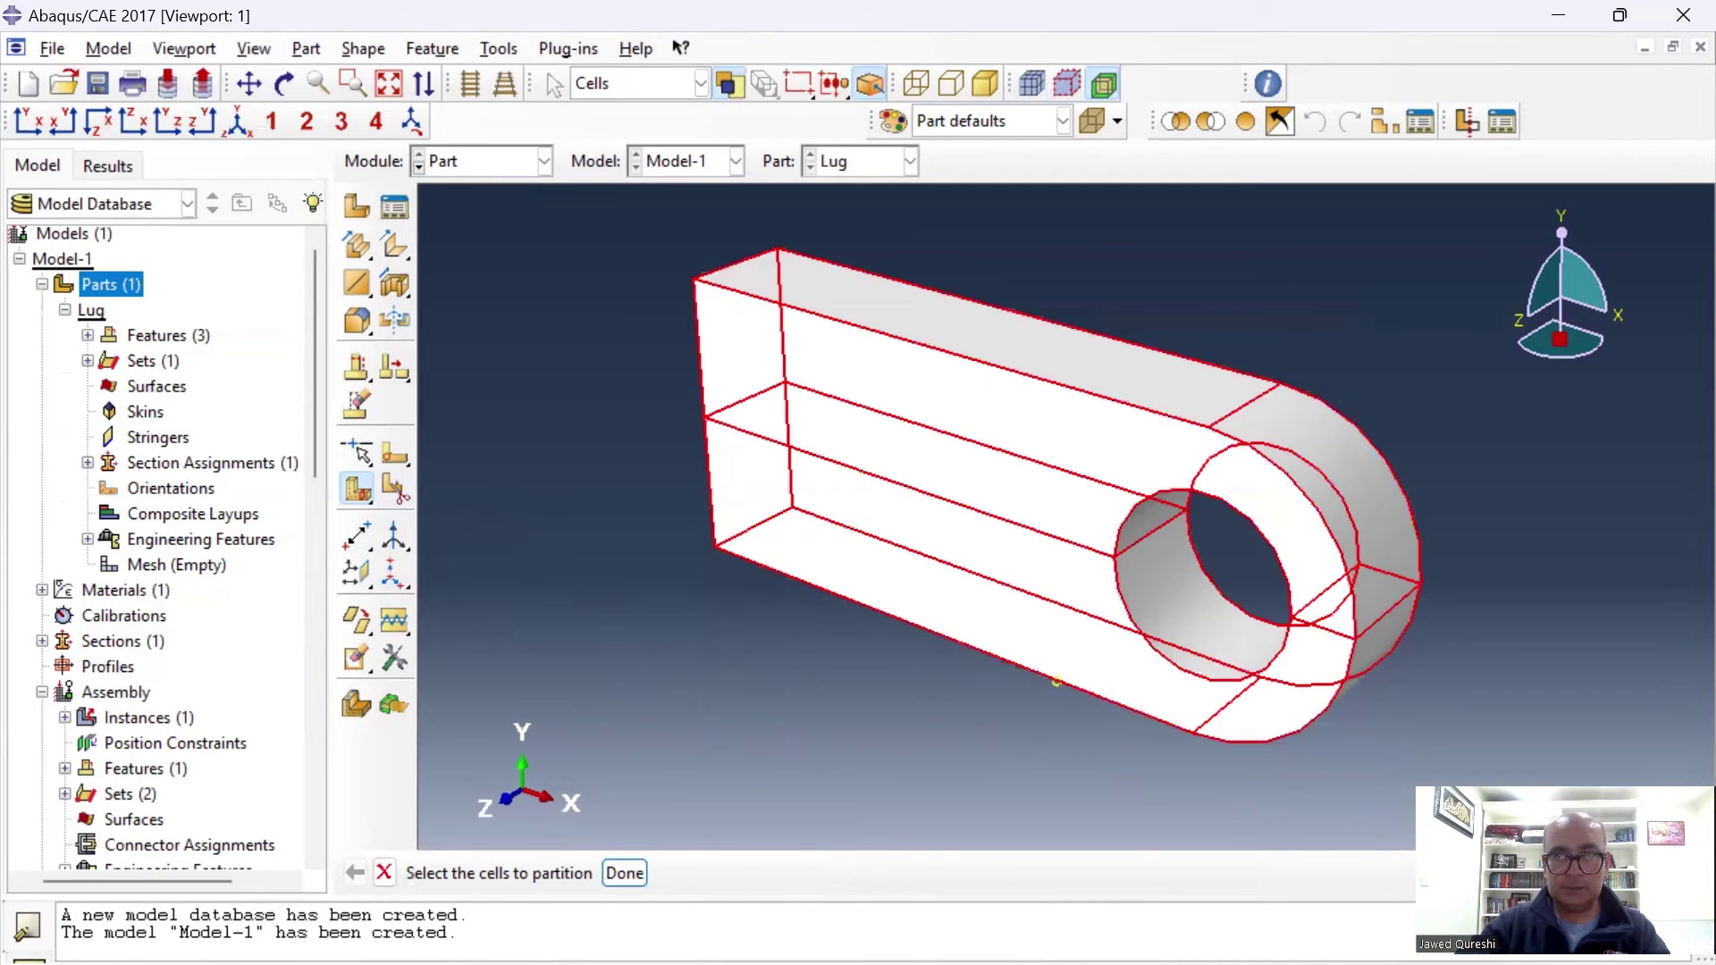
{"action": "left_click", "coordinate": [624, 874]}
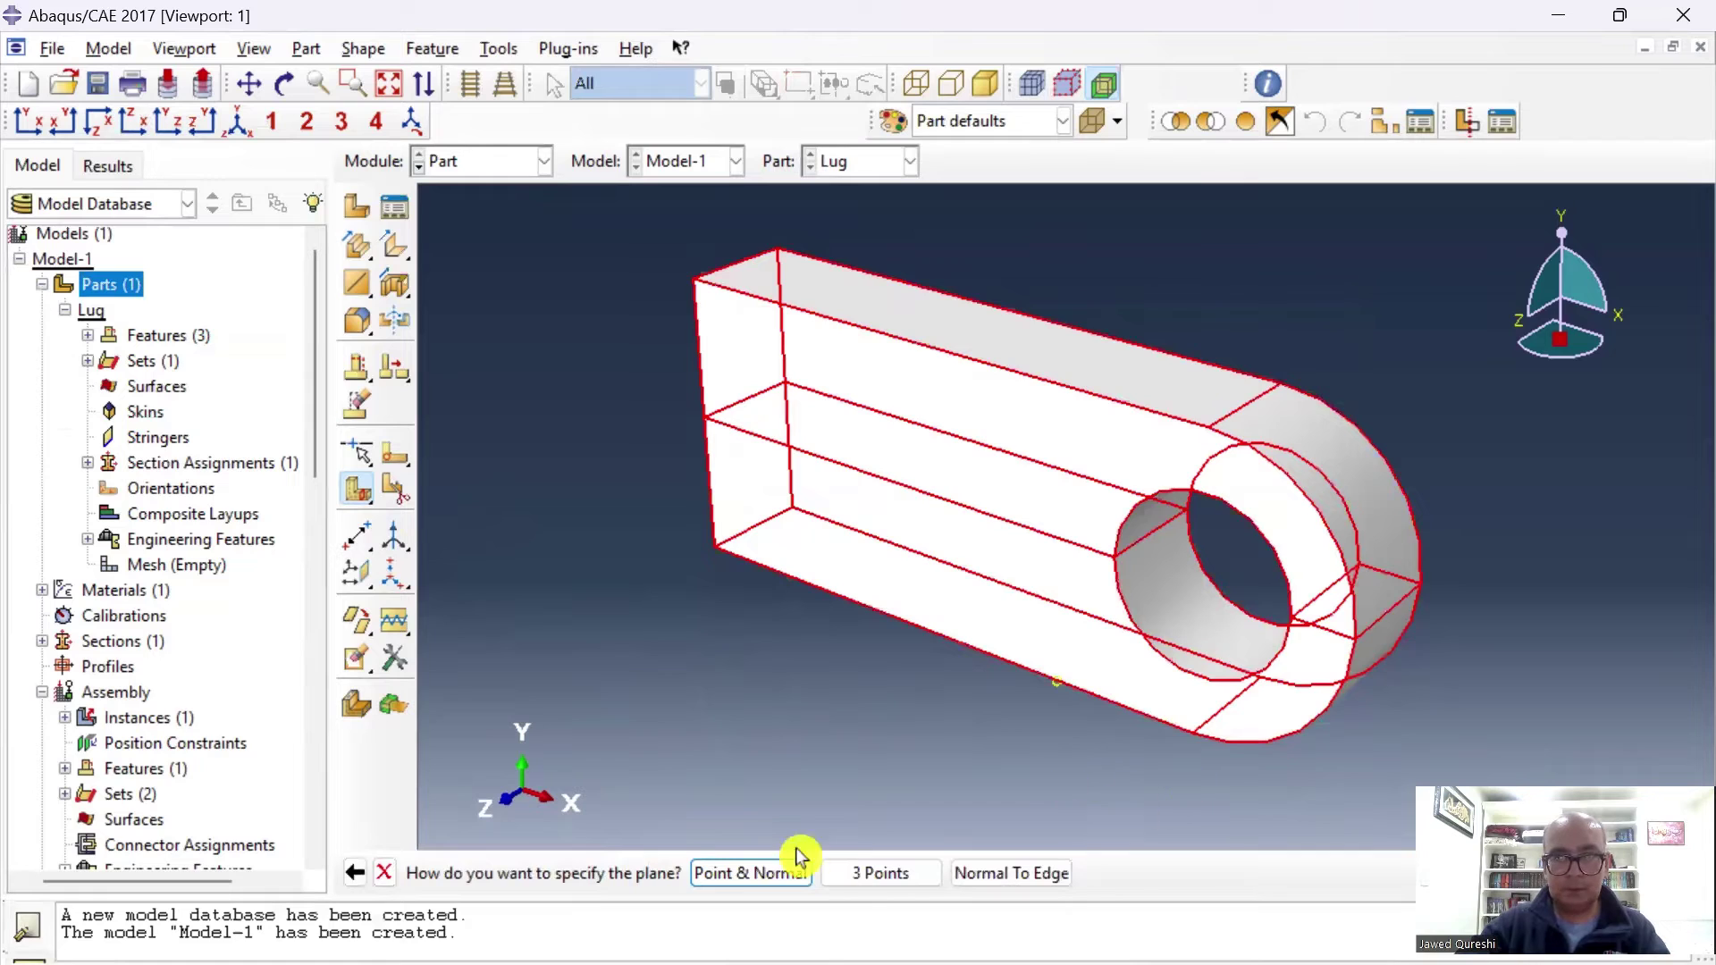
{"action": "left_click", "coordinate": [784, 876]}
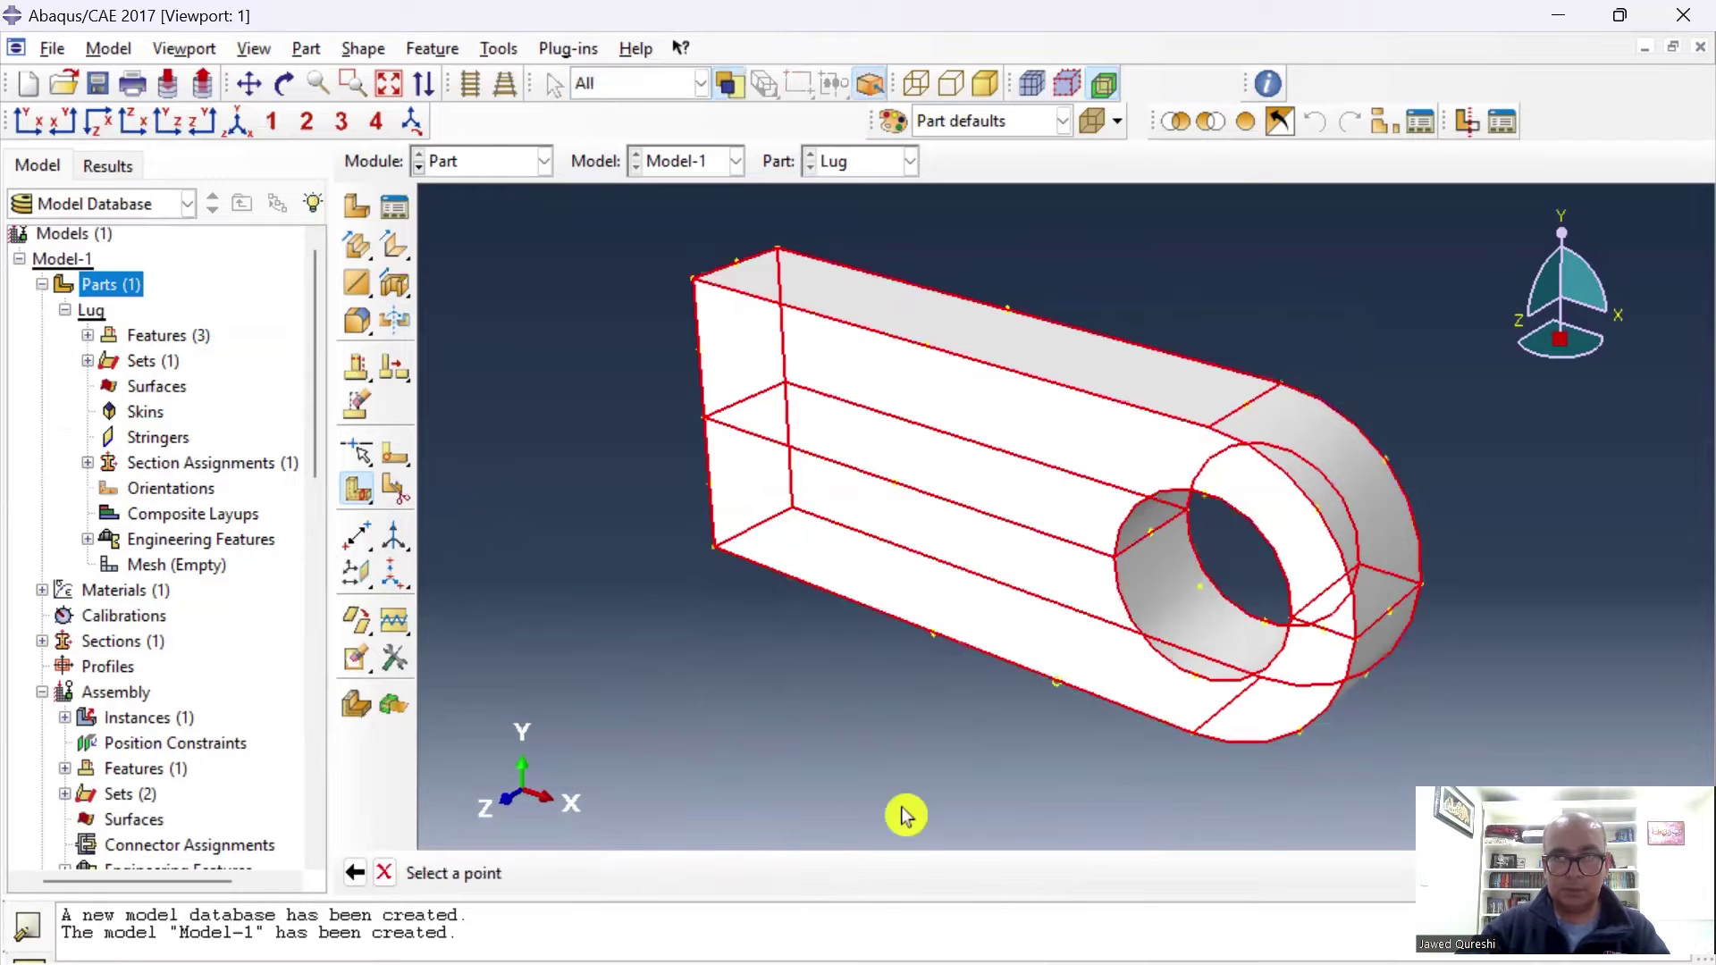
{"action": "left_click", "coordinate": [1058, 694]}
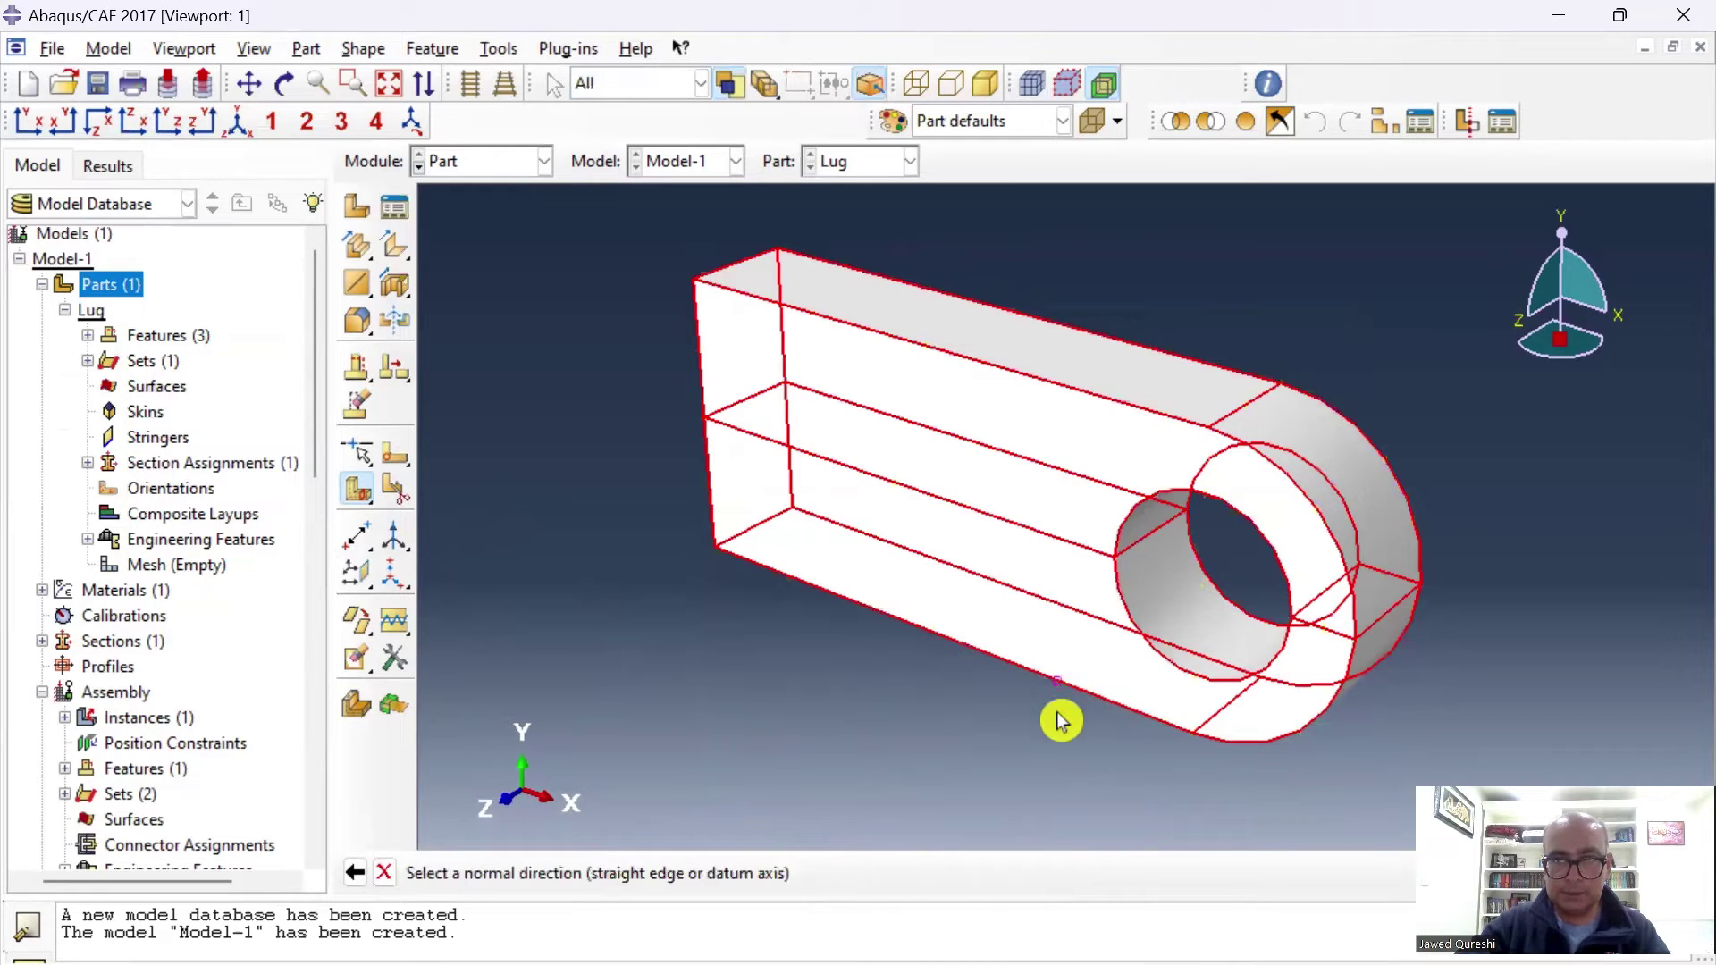
{"action": "left_click", "coordinate": [1027, 538]}
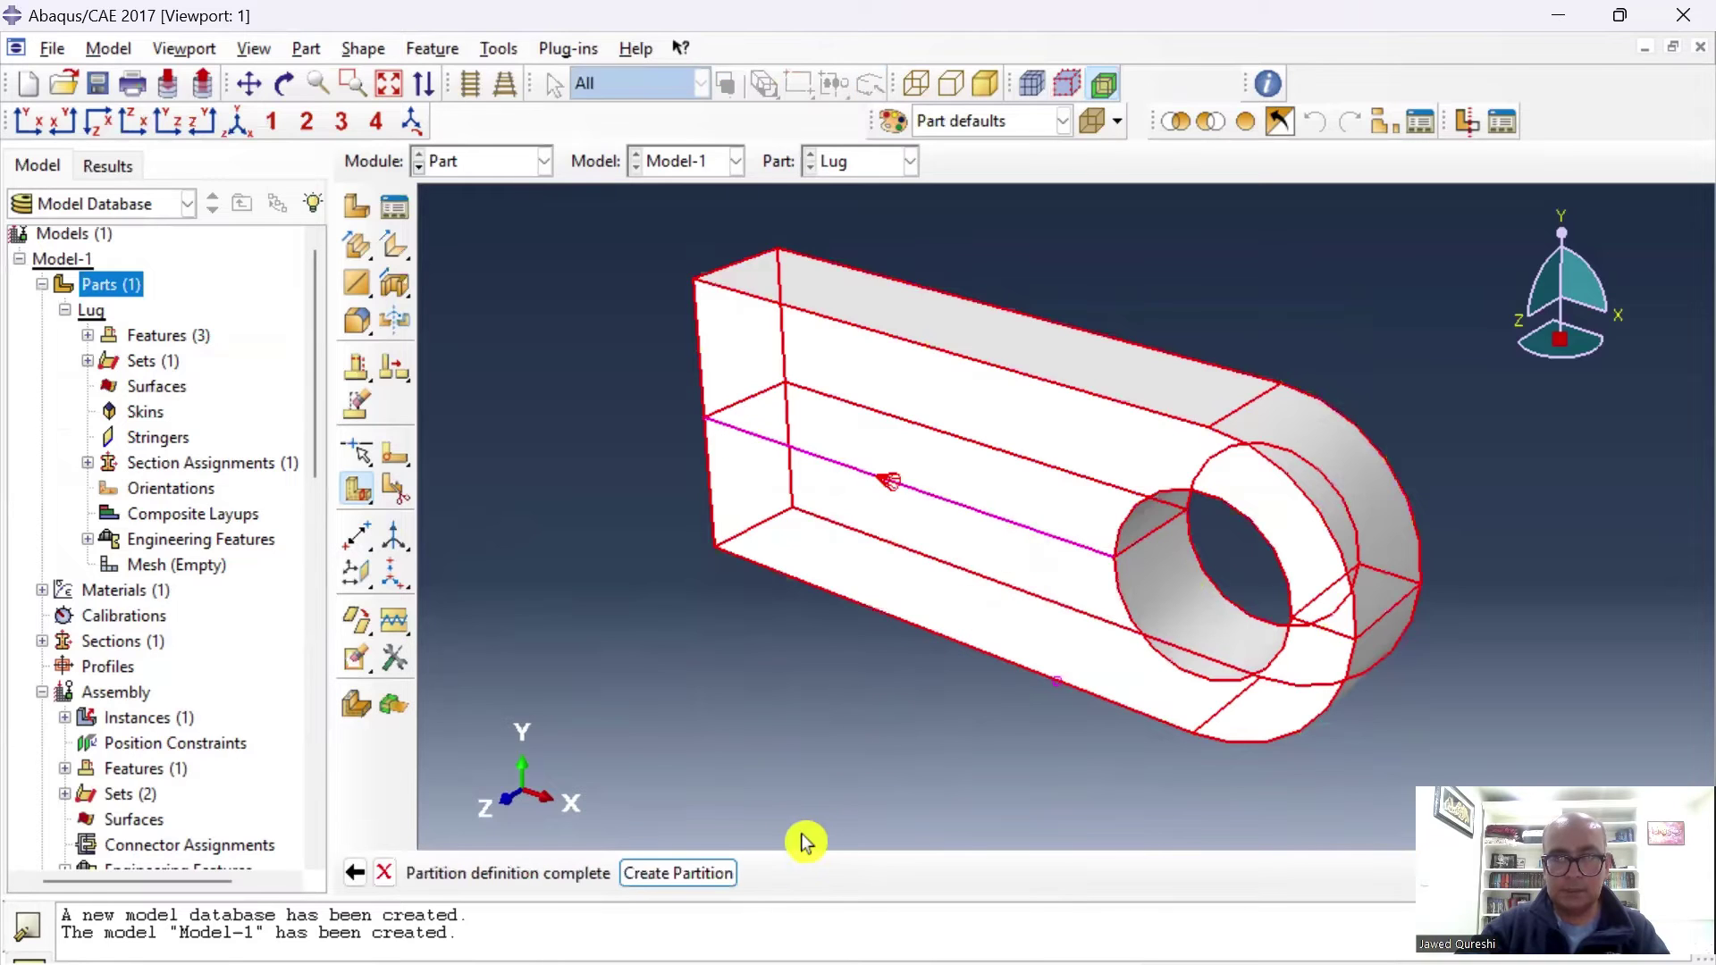
{"action": "left_click", "coordinate": [724, 876]}
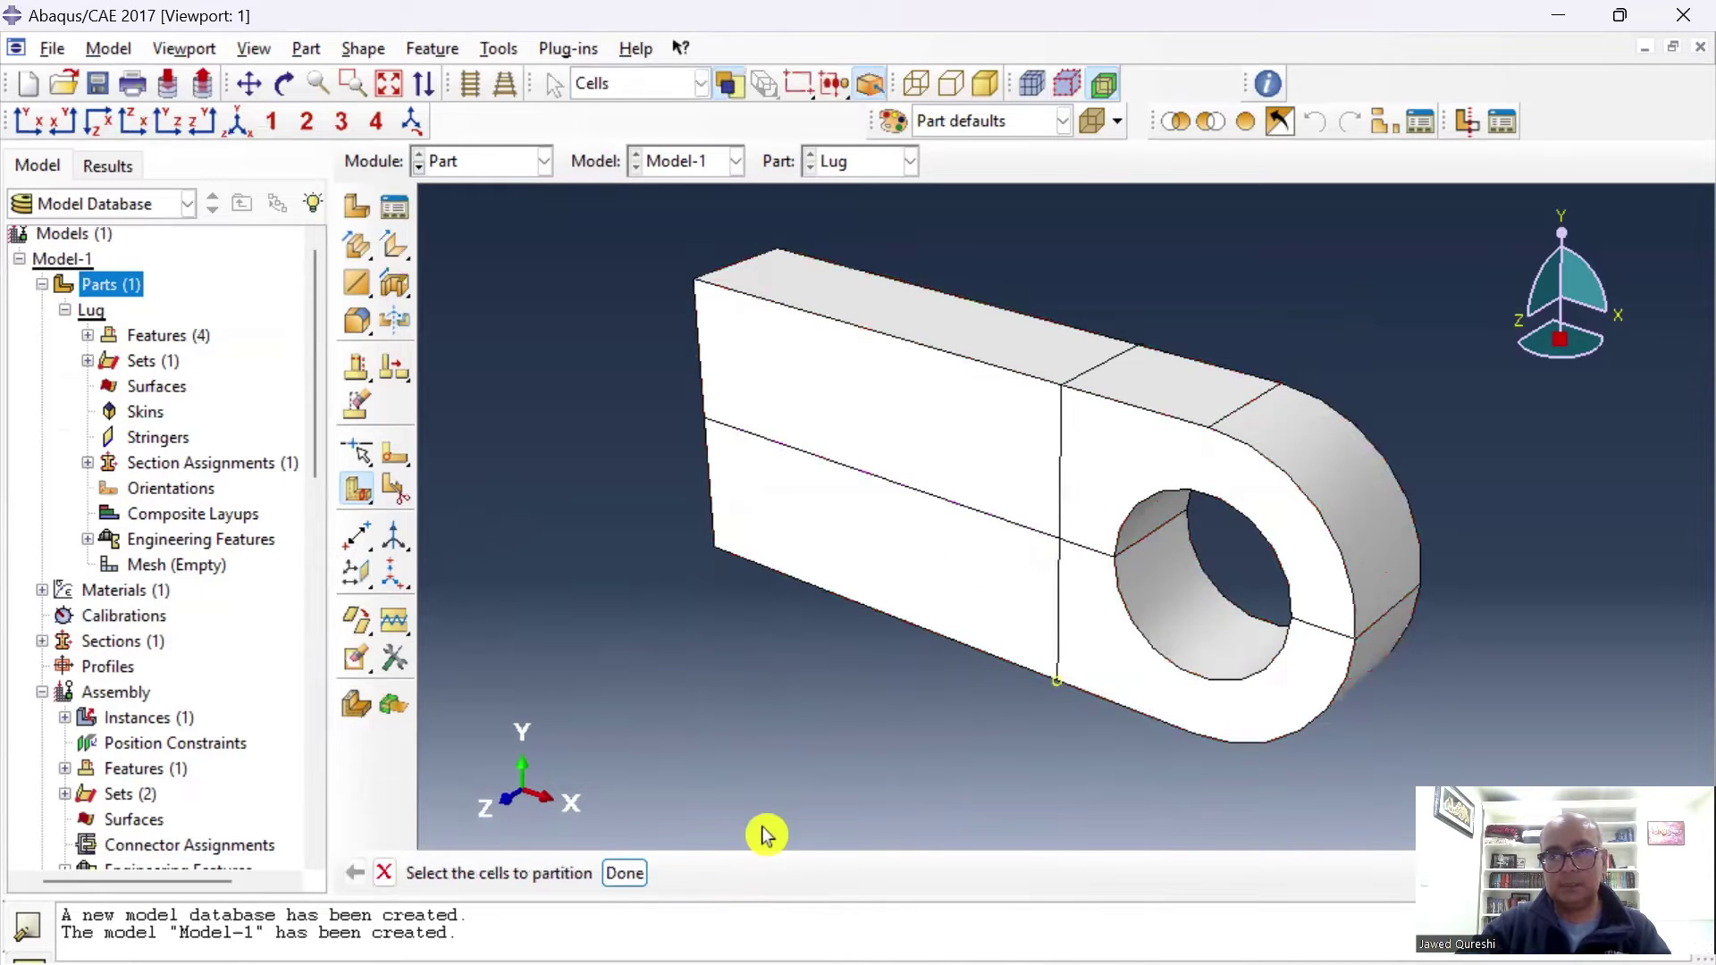
{"action": "middle_click", "coordinate": [1195, 491]}
{"action": "scroll", "coordinate": [1196, 491], "scroll_direction": "up", "scroll_amount": 2}
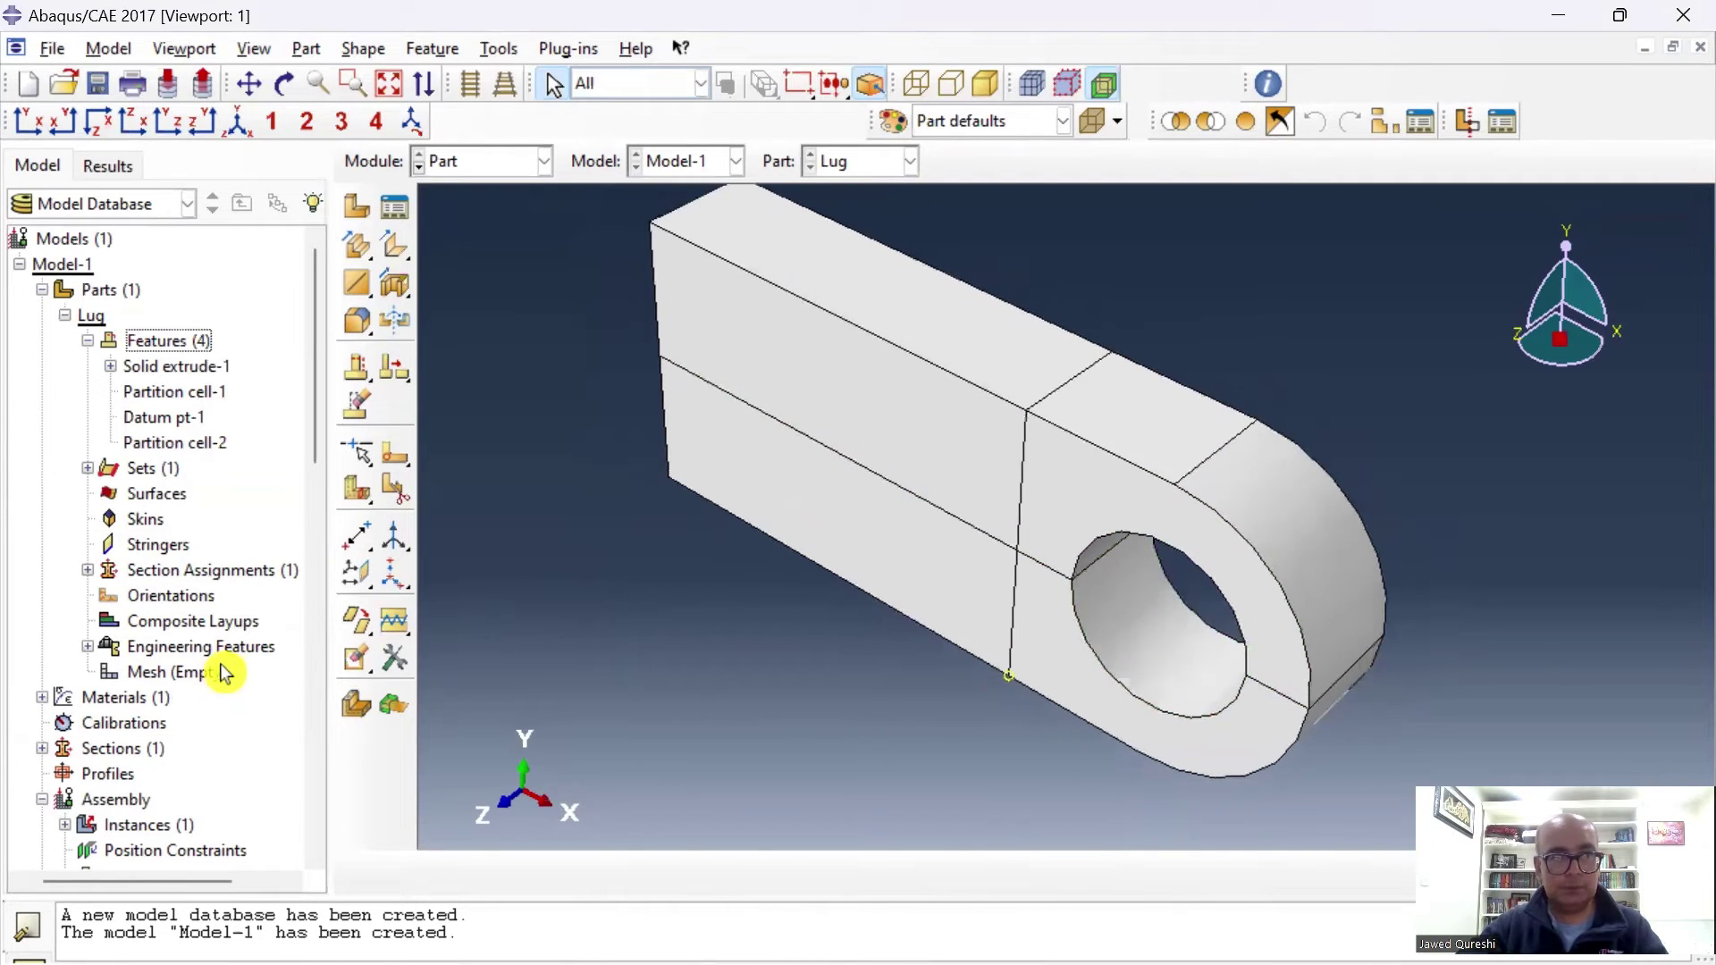
Apply a uniform 5e7 pressure load 'Pressure' to the hole's inner surface.
{"action": "scroll", "coordinate": [218, 678], "scroll_direction": "down", "scroll_amount": 8}
{"action": "double_click", "coordinate": [116, 547]}
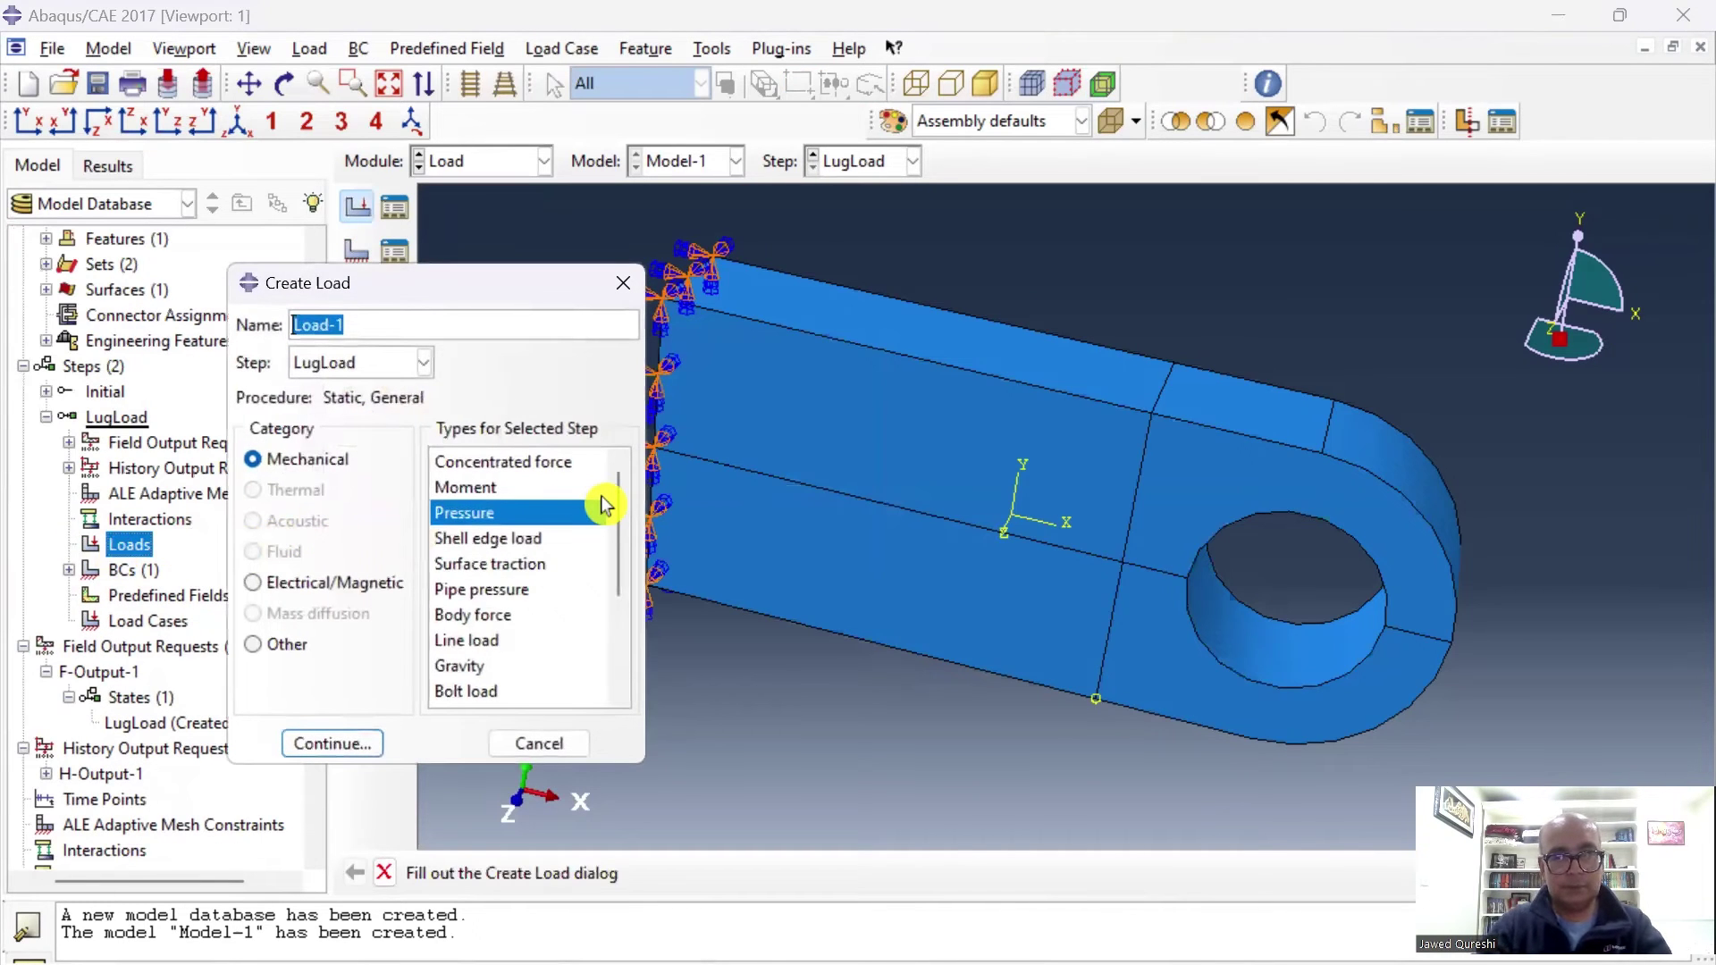
{"action": "type", "text": "Pres"}
{"action": "key", "text": "Return"}
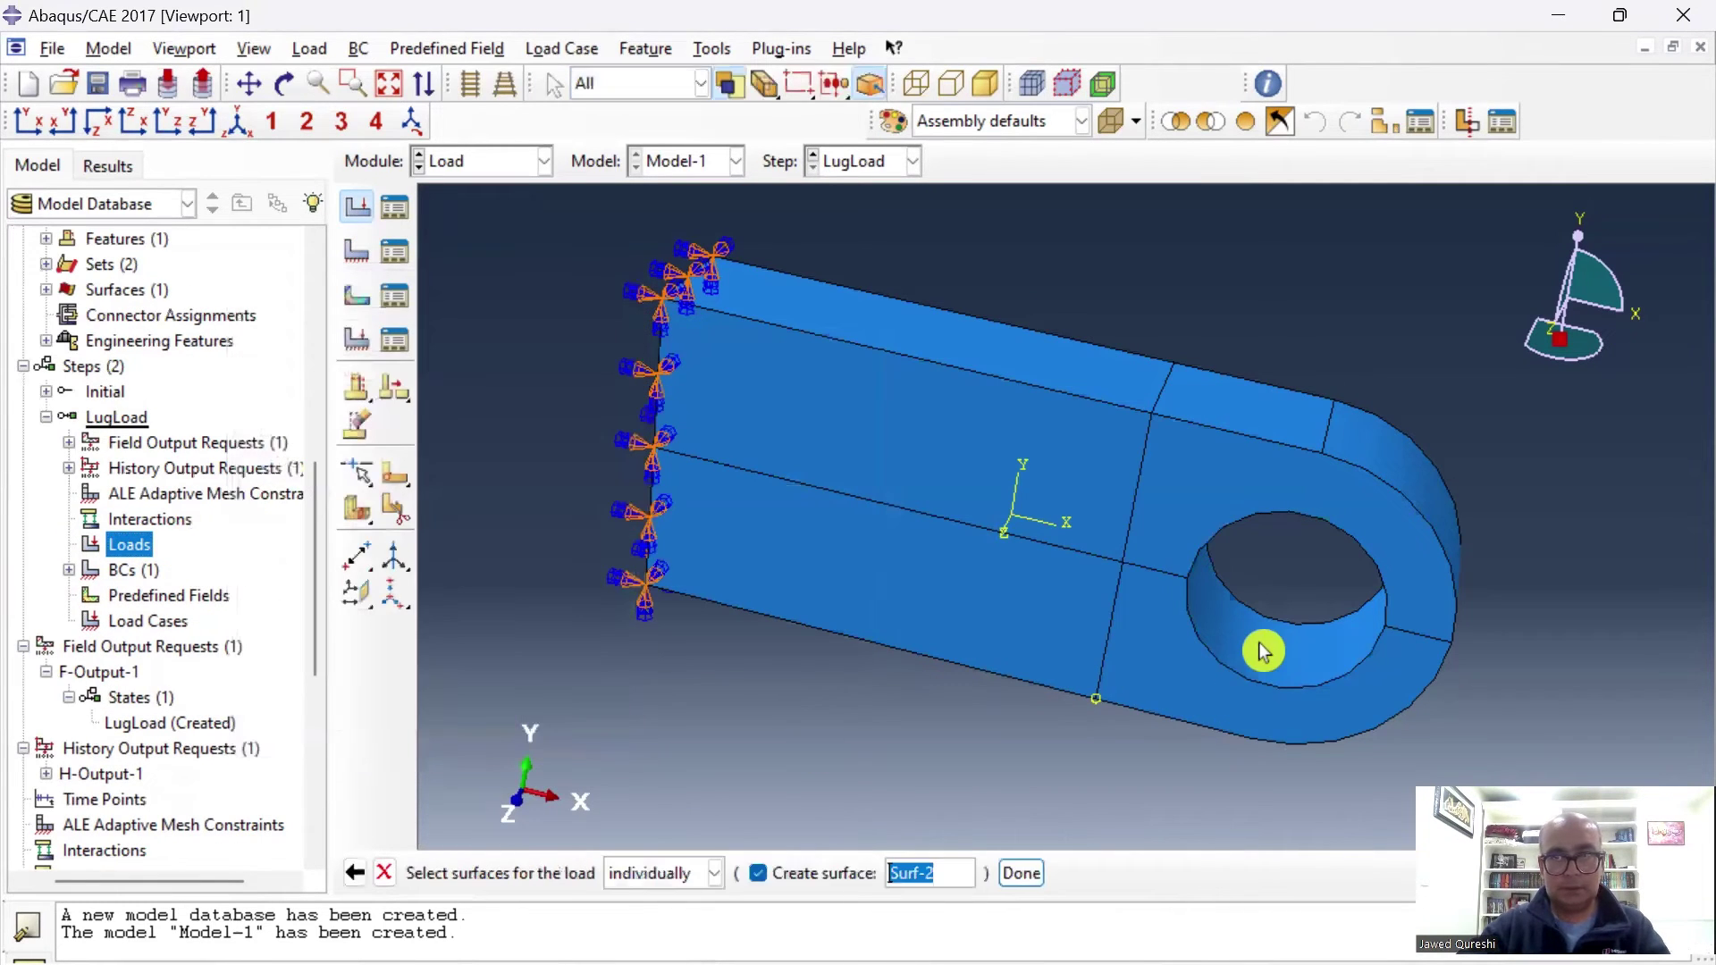
{"action": "left_click", "coordinate": [1264, 652]}
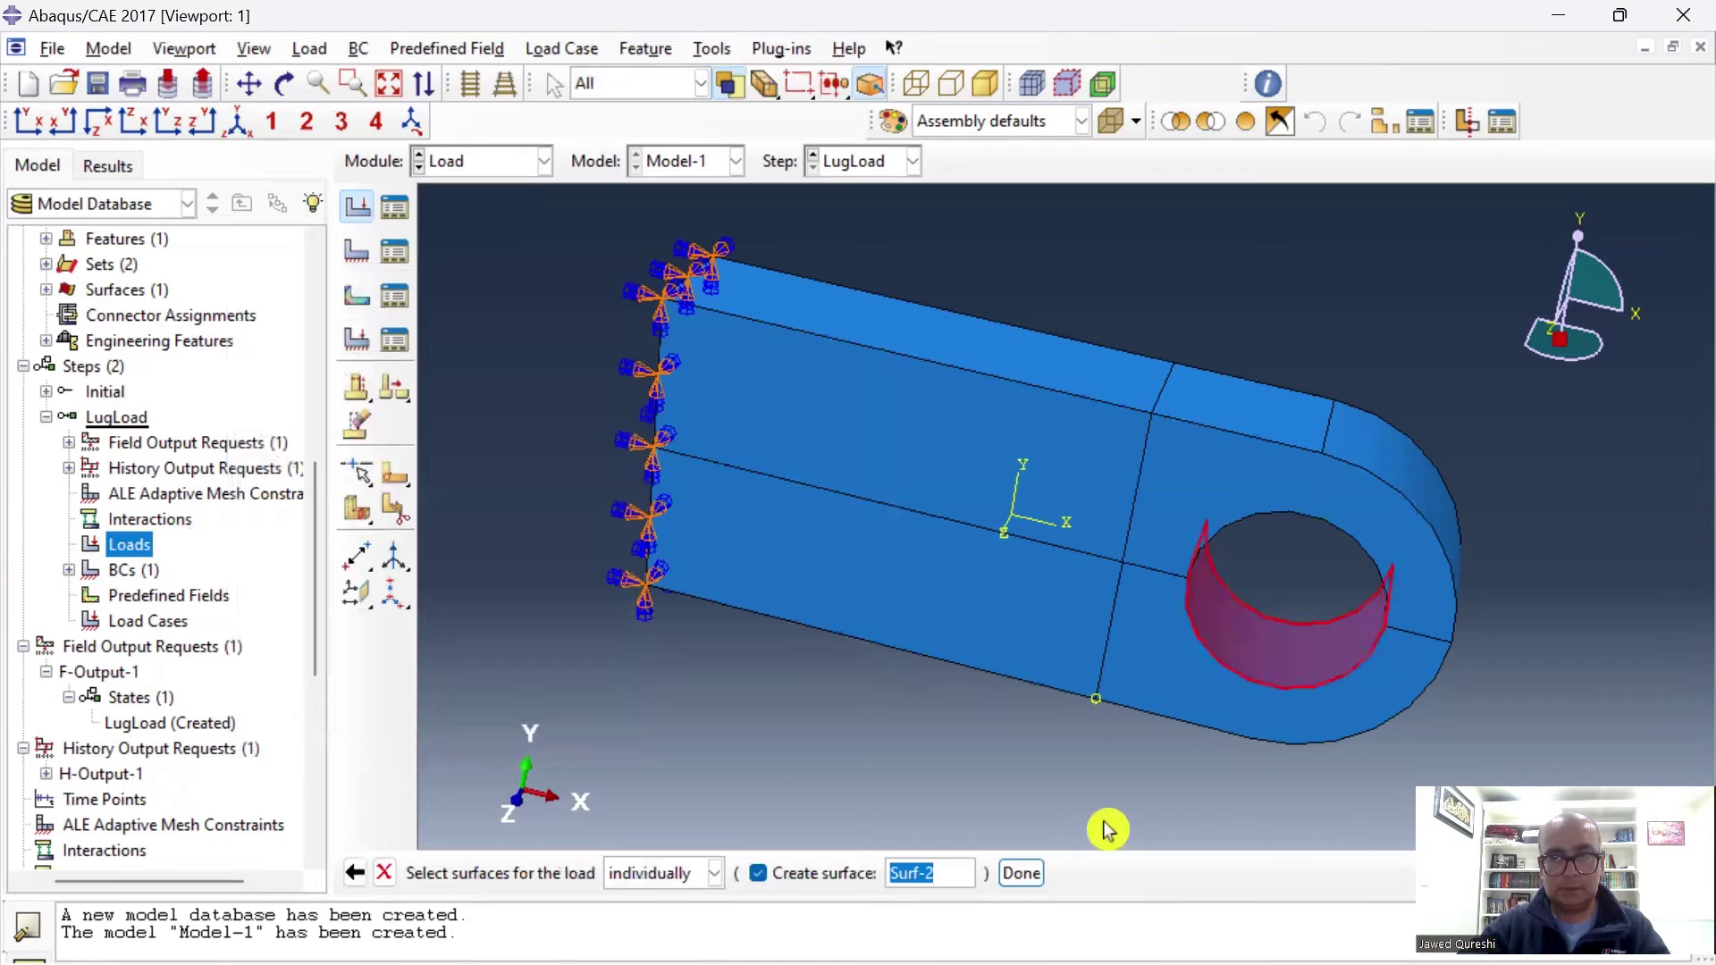
{"action": "left_click", "coordinate": [1029, 876]}
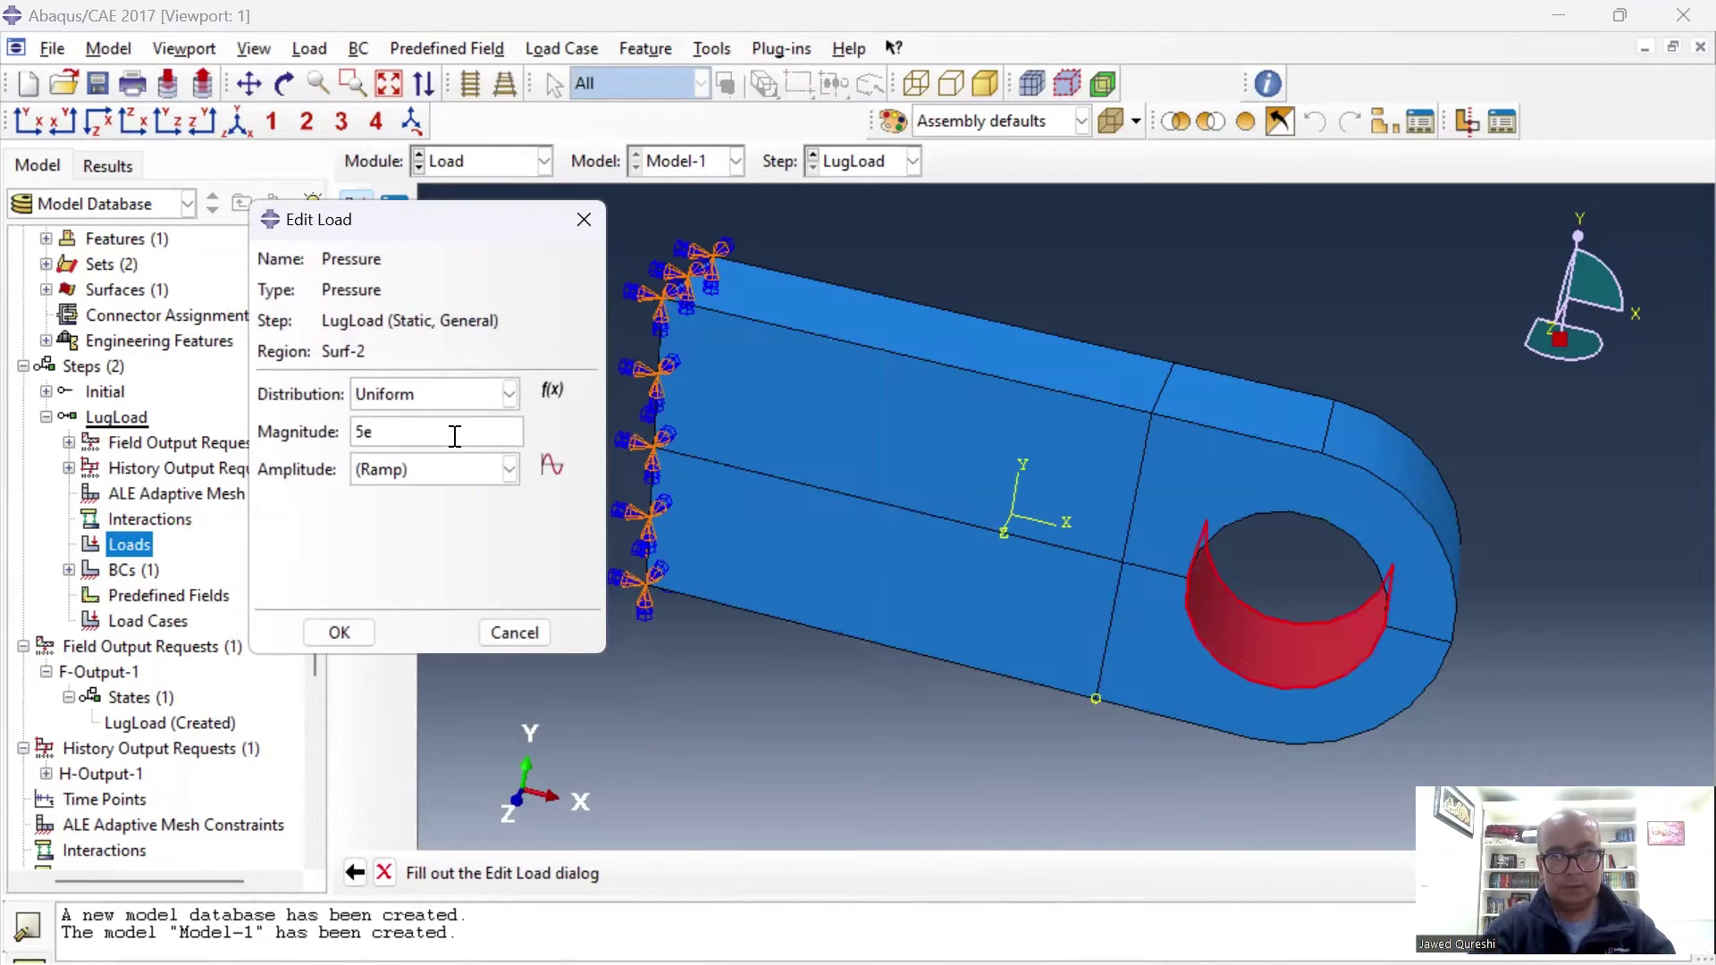
{"action": "left_click", "coordinate": [354, 636]}
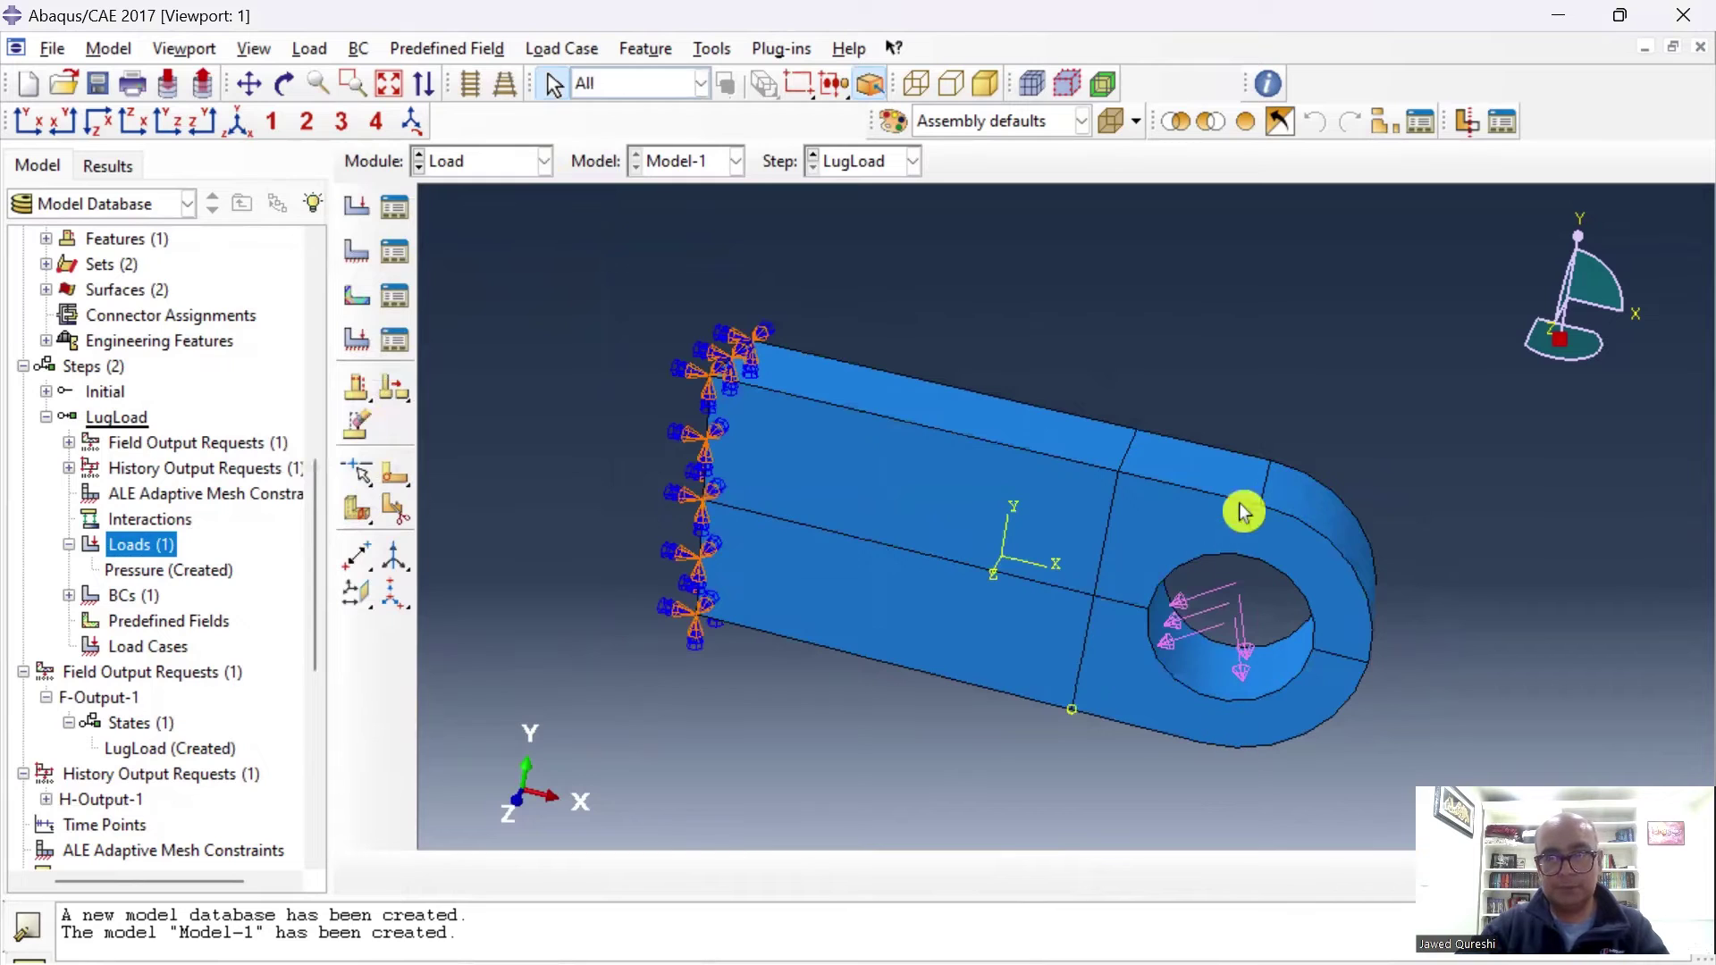
Switch to the Part module and choose the lug cell to partition.
{"action": "left_click", "coordinate": [528, 162]}
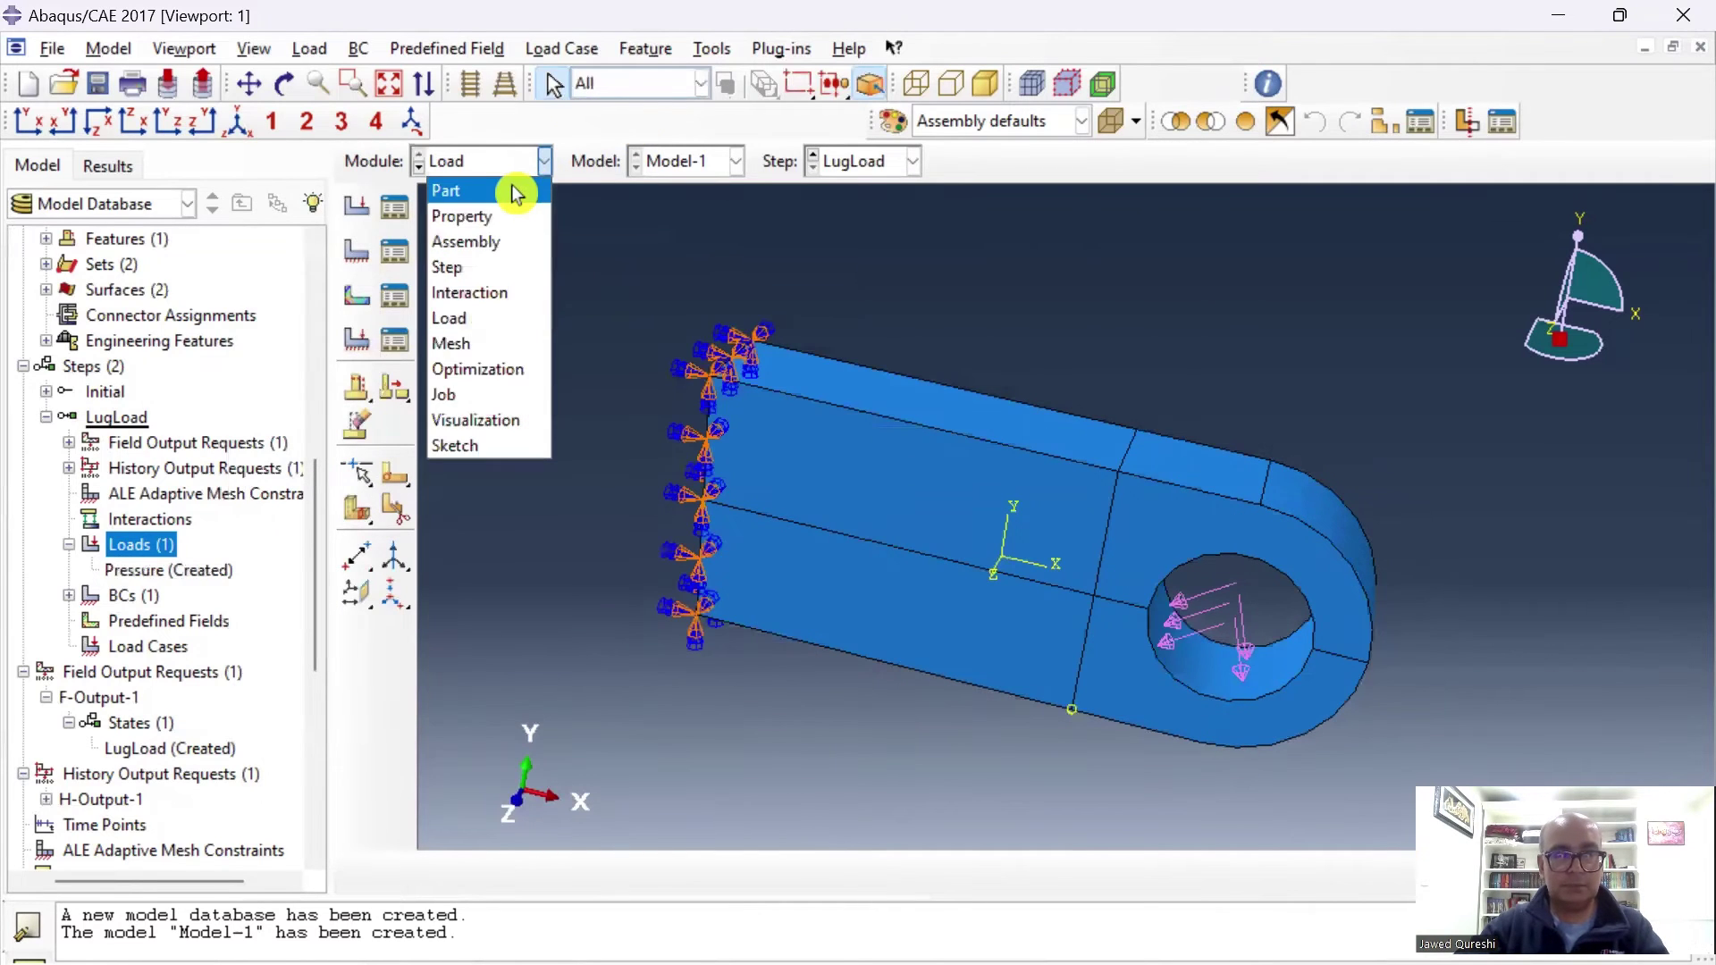
{"action": "left_click", "coordinate": [446, 191]}
{"action": "left_click", "coordinate": [358, 490]}
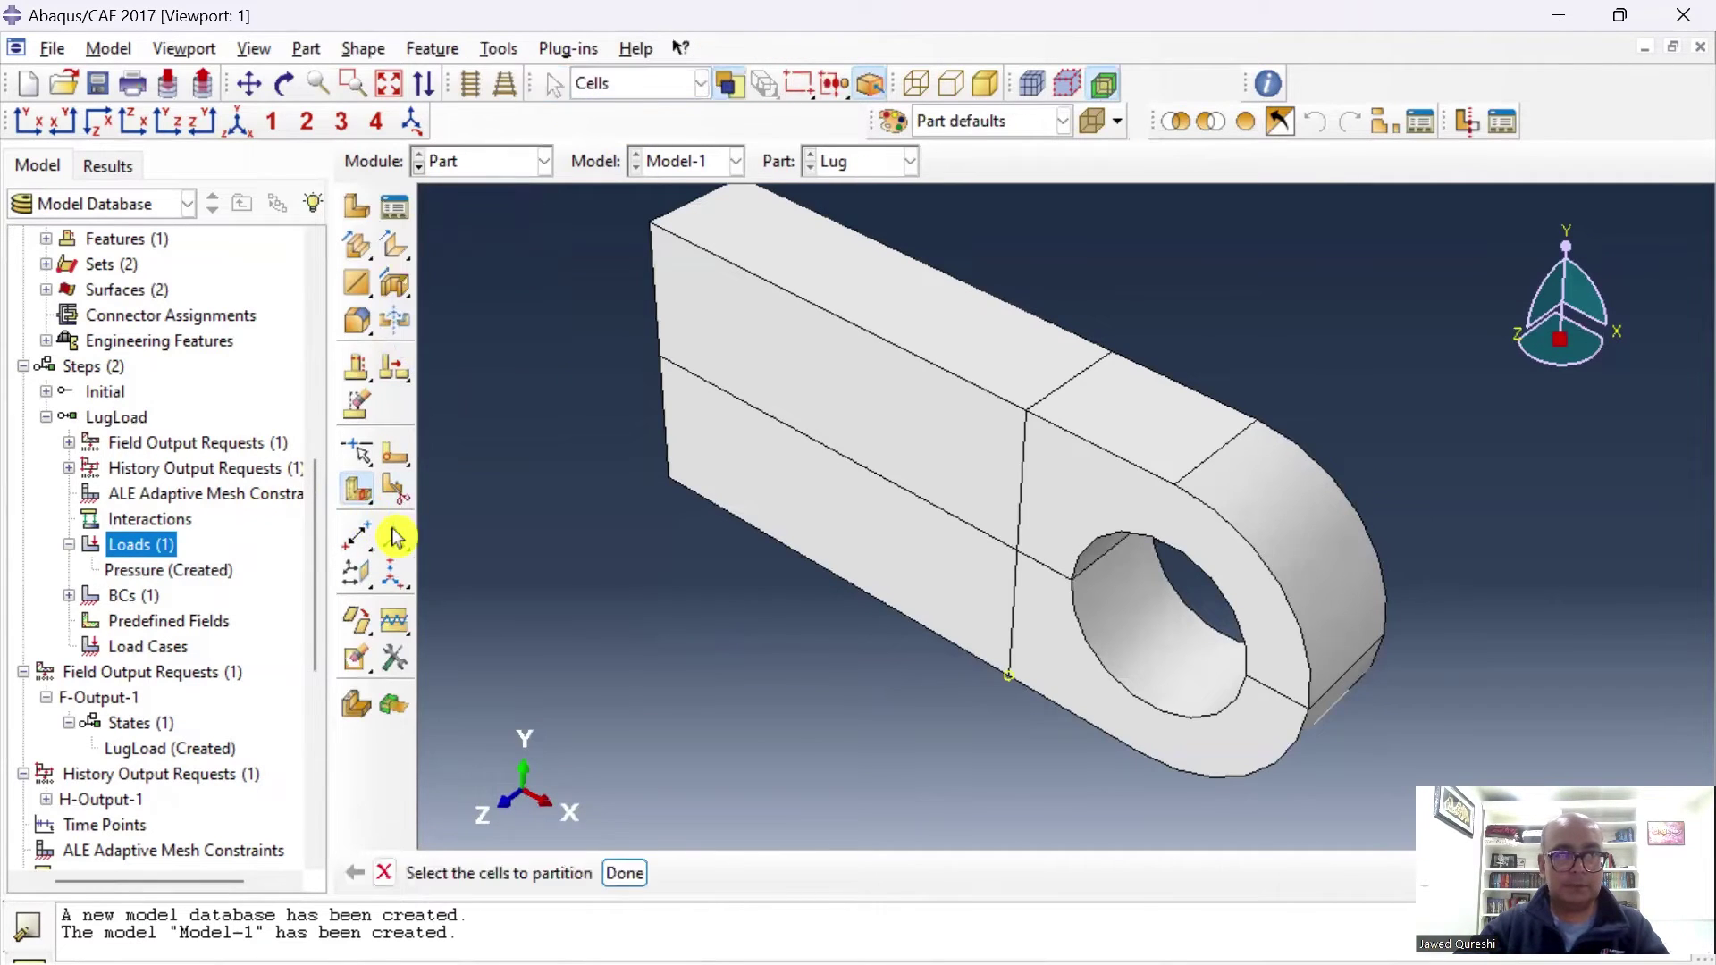
{"action": "left_click", "coordinate": [1004, 453]}
{"action": "left_click", "coordinate": [625, 874]}
Cut the cell with a plane through three hole-edge points, then enter the Mesh module.
{"action": "left_click", "coordinate": [880, 873]}
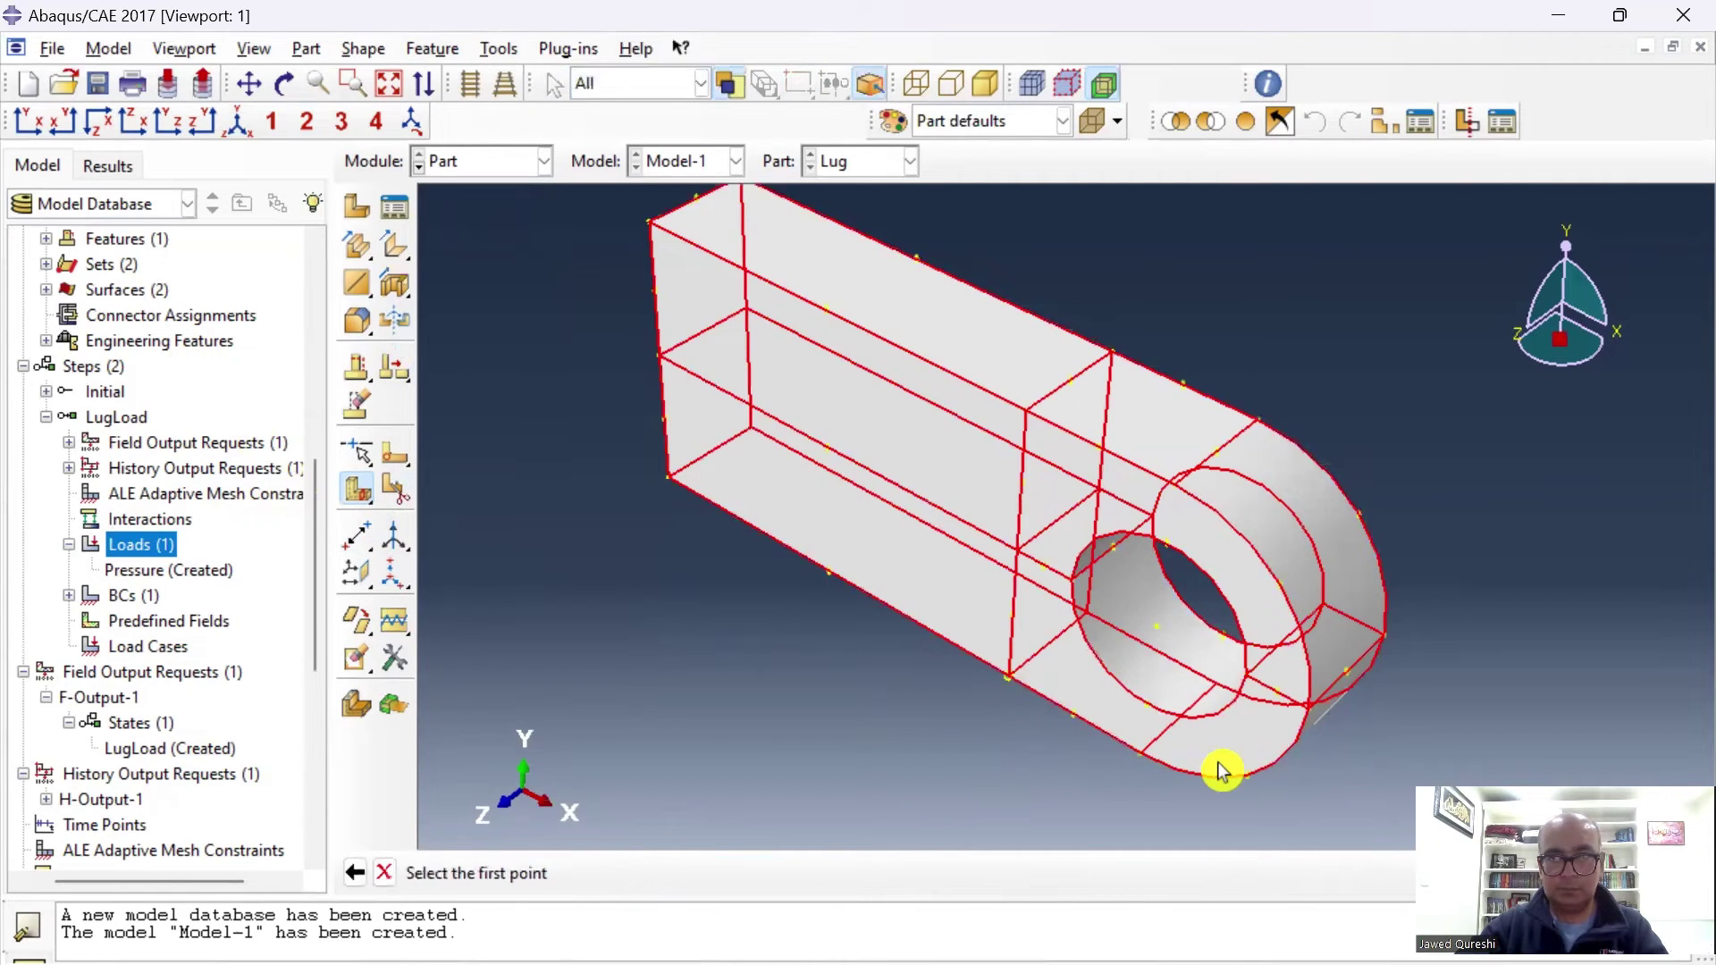
{"action": "scroll", "coordinate": [1219, 742], "scroll_direction": "up", "scroll_amount": 1}
{"action": "scroll", "coordinate": [1227, 630], "scroll_direction": "up", "scroll_amount": 1}
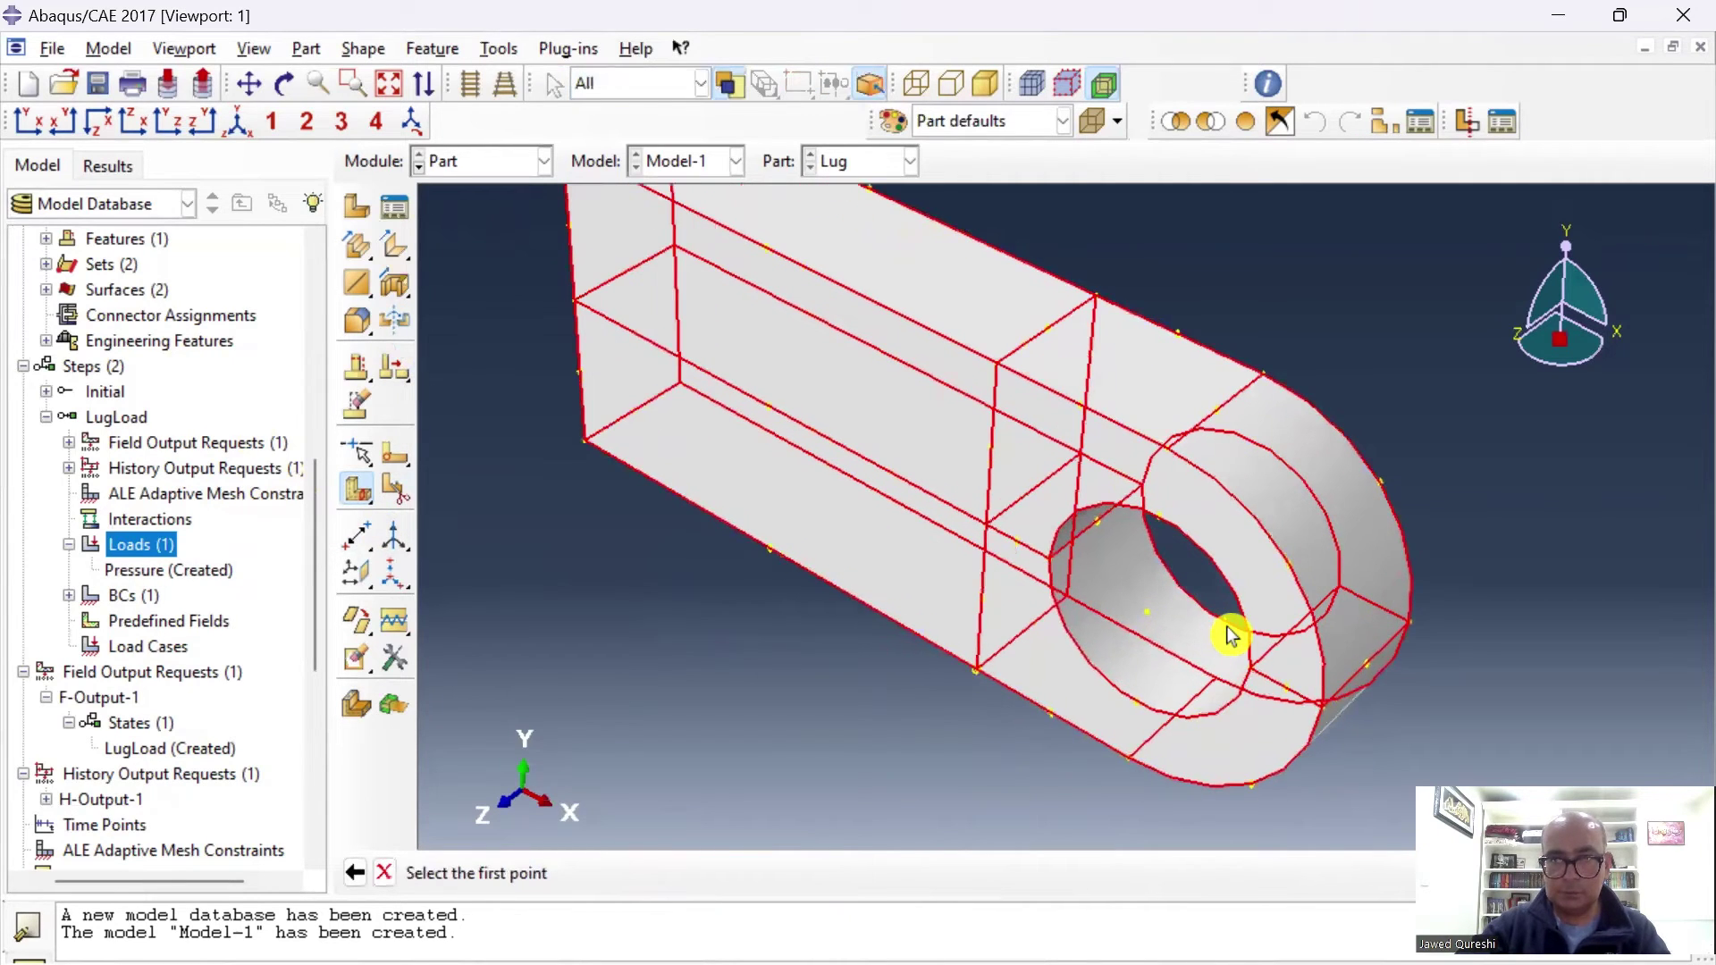
{"action": "left_click", "coordinate": [1134, 711]}
{"action": "left_click", "coordinate": [1223, 622]}
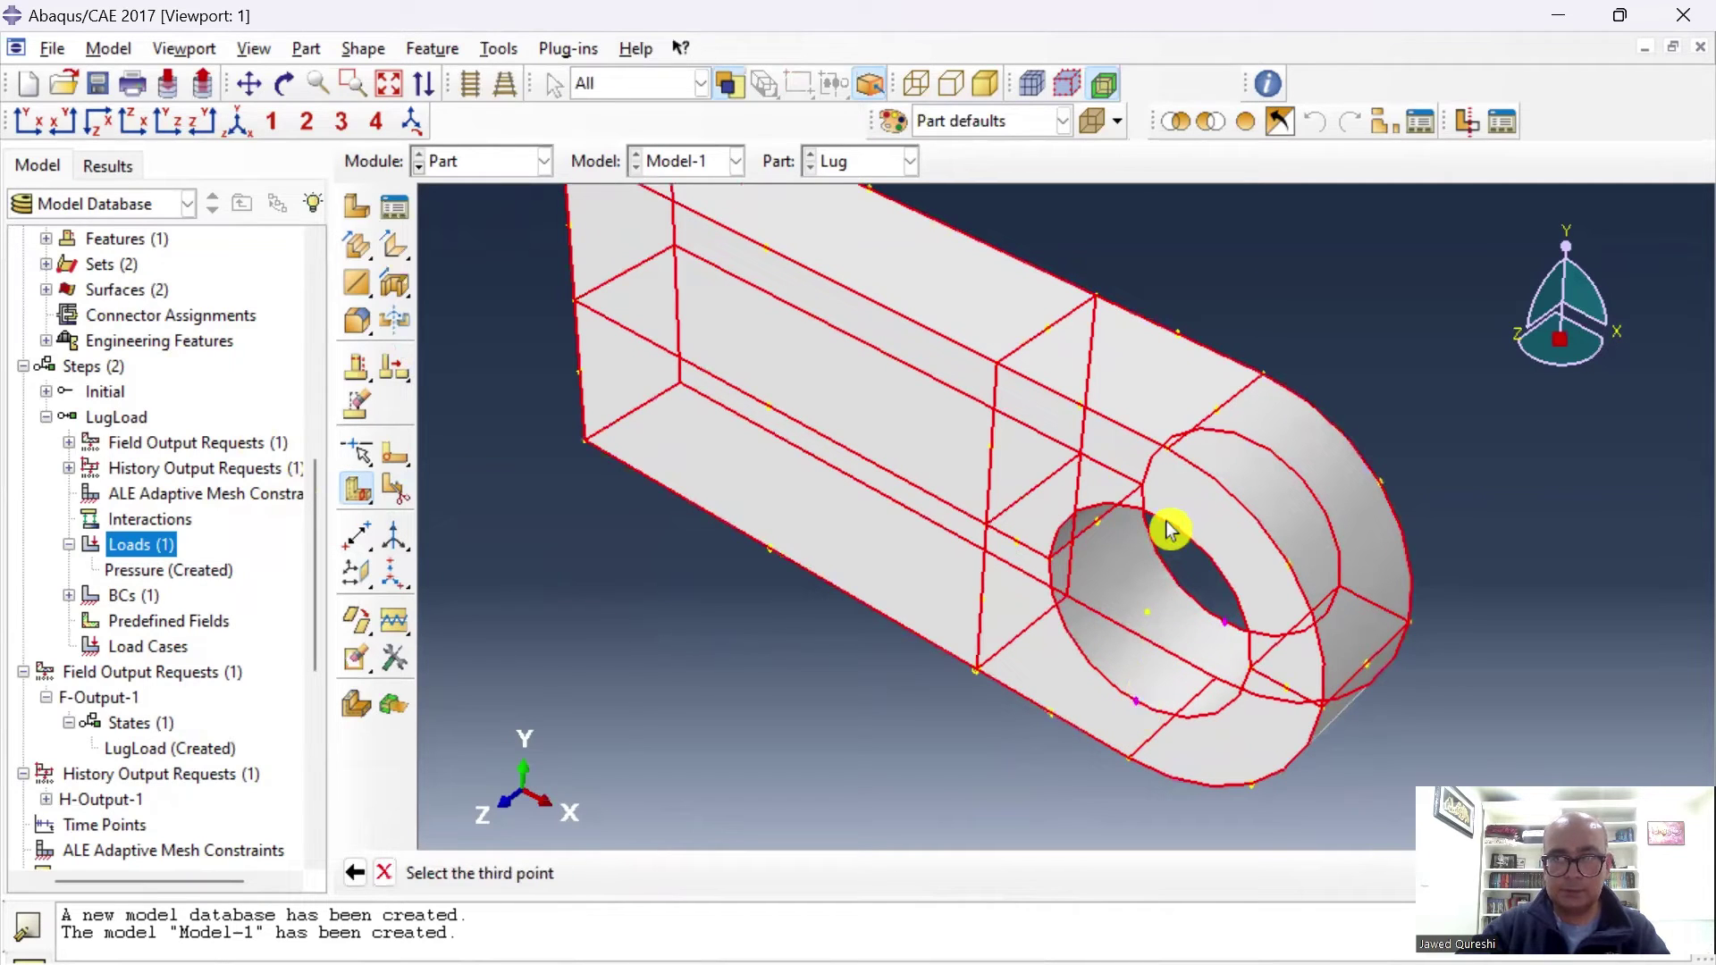
{"action": "left_click", "coordinate": [1159, 518]}
{"action": "left_click", "coordinate": [709, 873]}
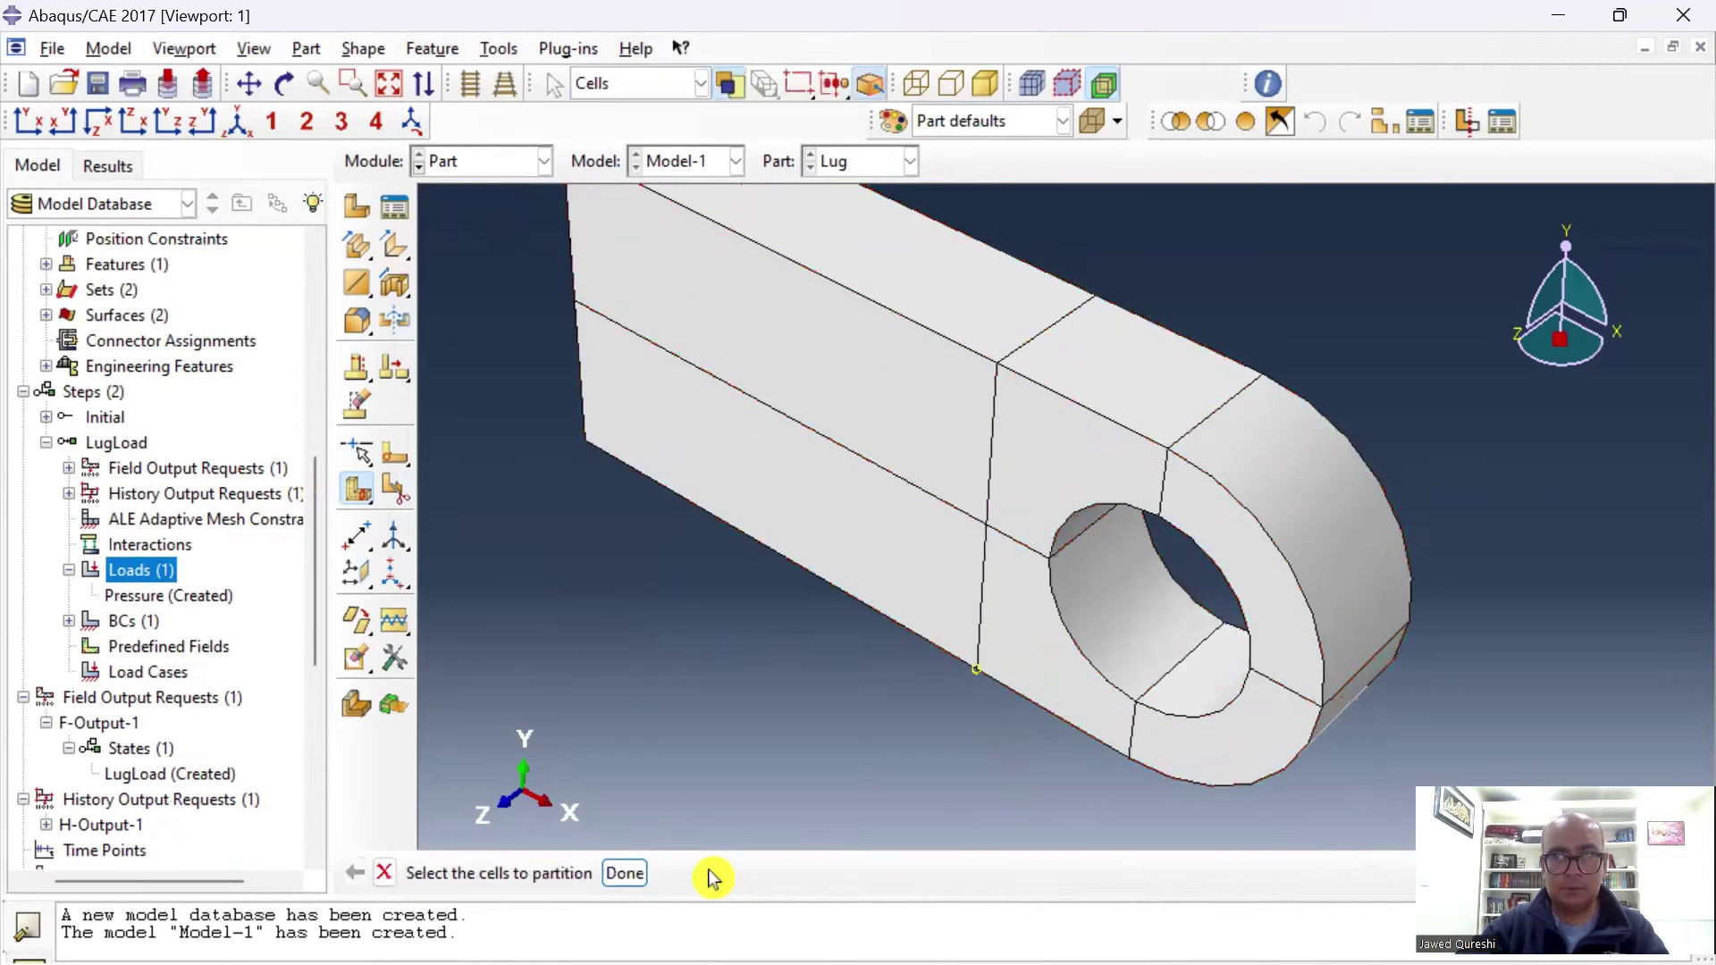
{"action": "left_click", "coordinate": [544, 161]}
{"action": "left_click", "coordinate": [517, 349]}
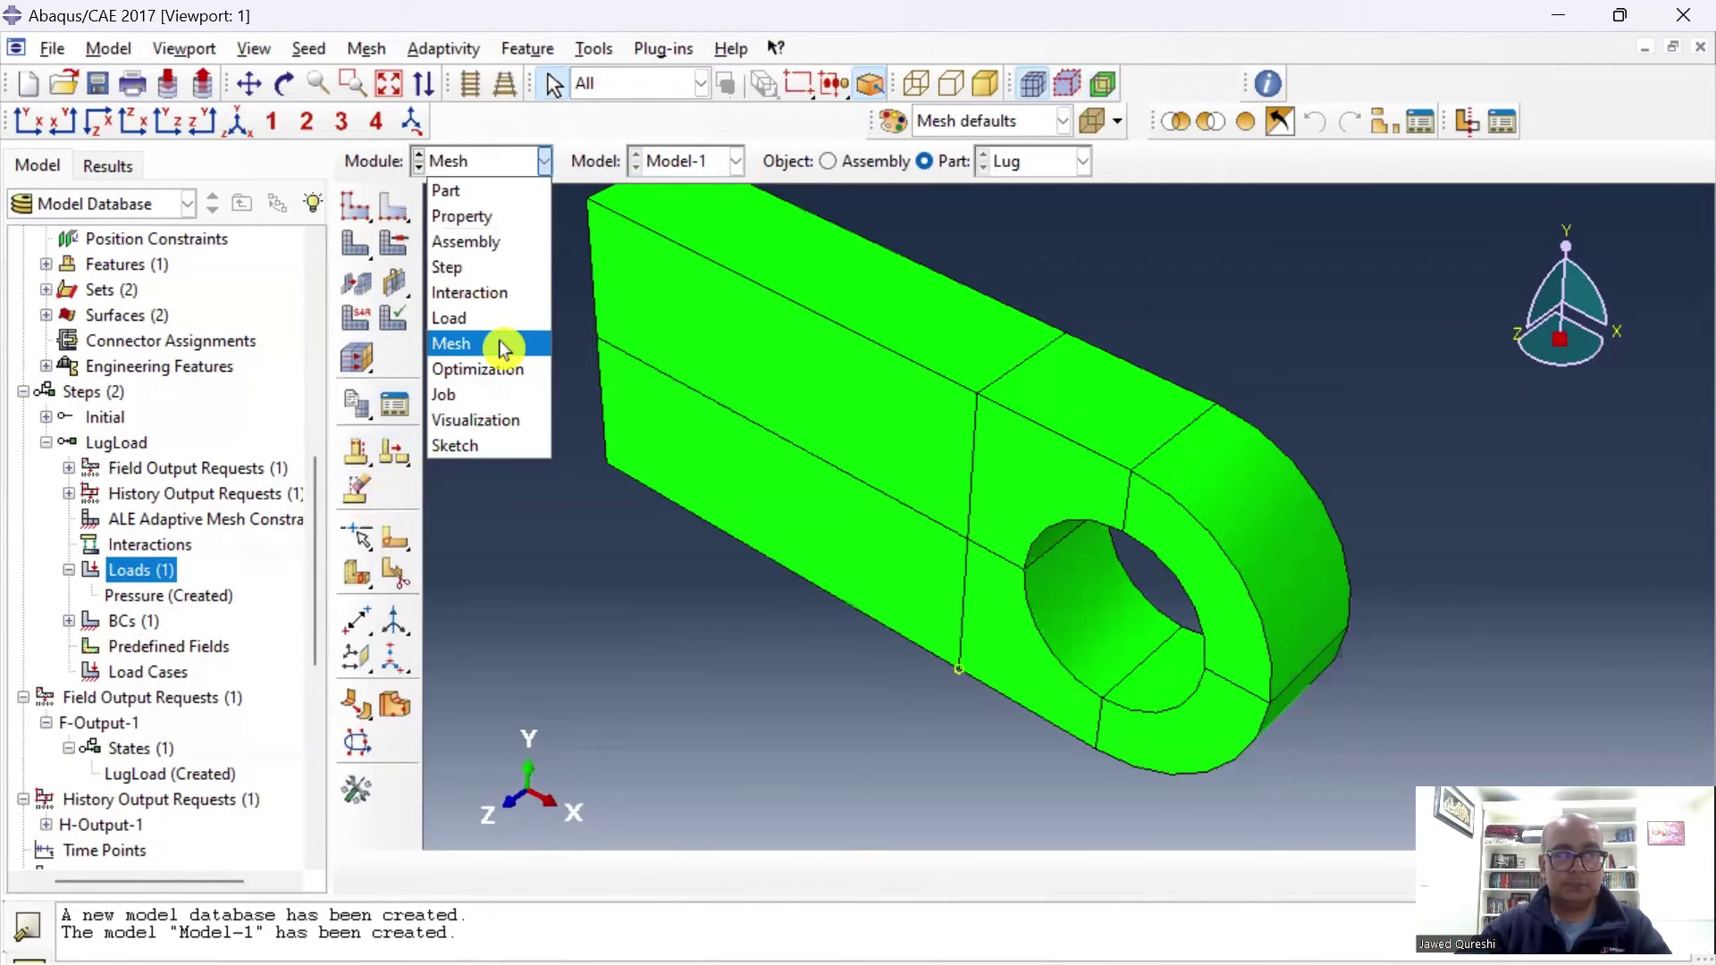
Assign structured hex mesh controls to the entire lug.
{"action": "left_click", "coordinate": [502, 346]}
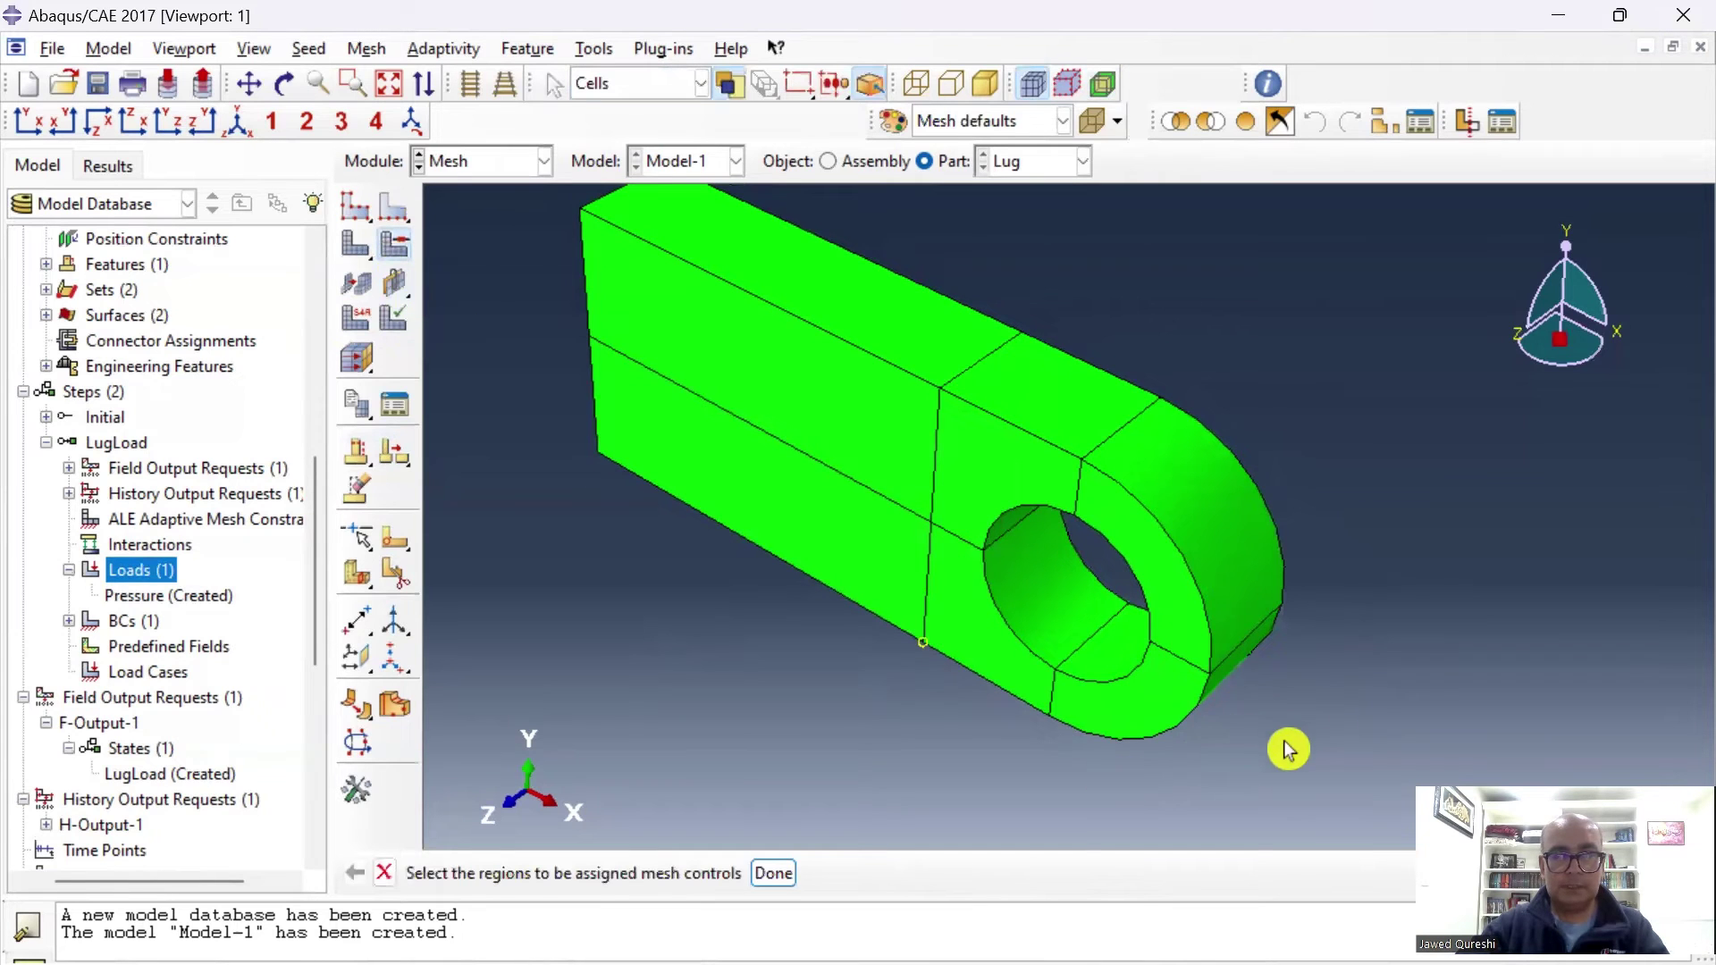
{"action": "left_click_drag", "start_coordinate": [1295, 748], "coordinate": [647, 322]}
{"action": "left_click", "coordinate": [773, 873]}
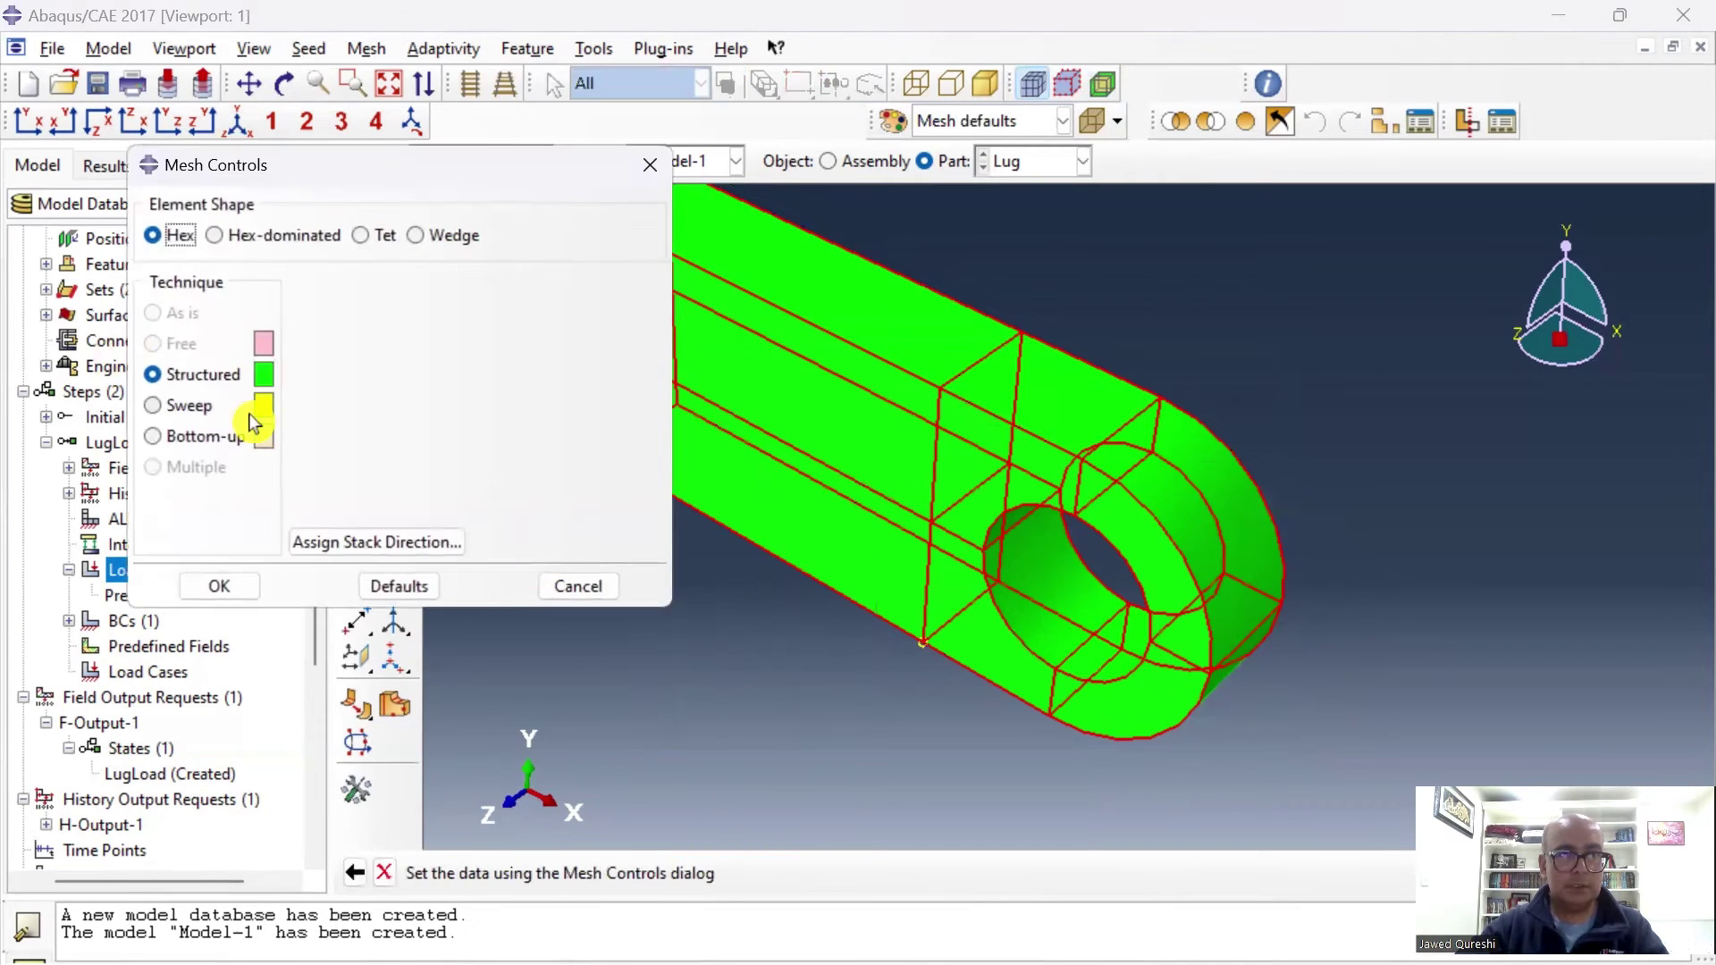
{"action": "left_click", "coordinate": [219, 586]}
{"action": "left_click", "coordinate": [362, 338]}
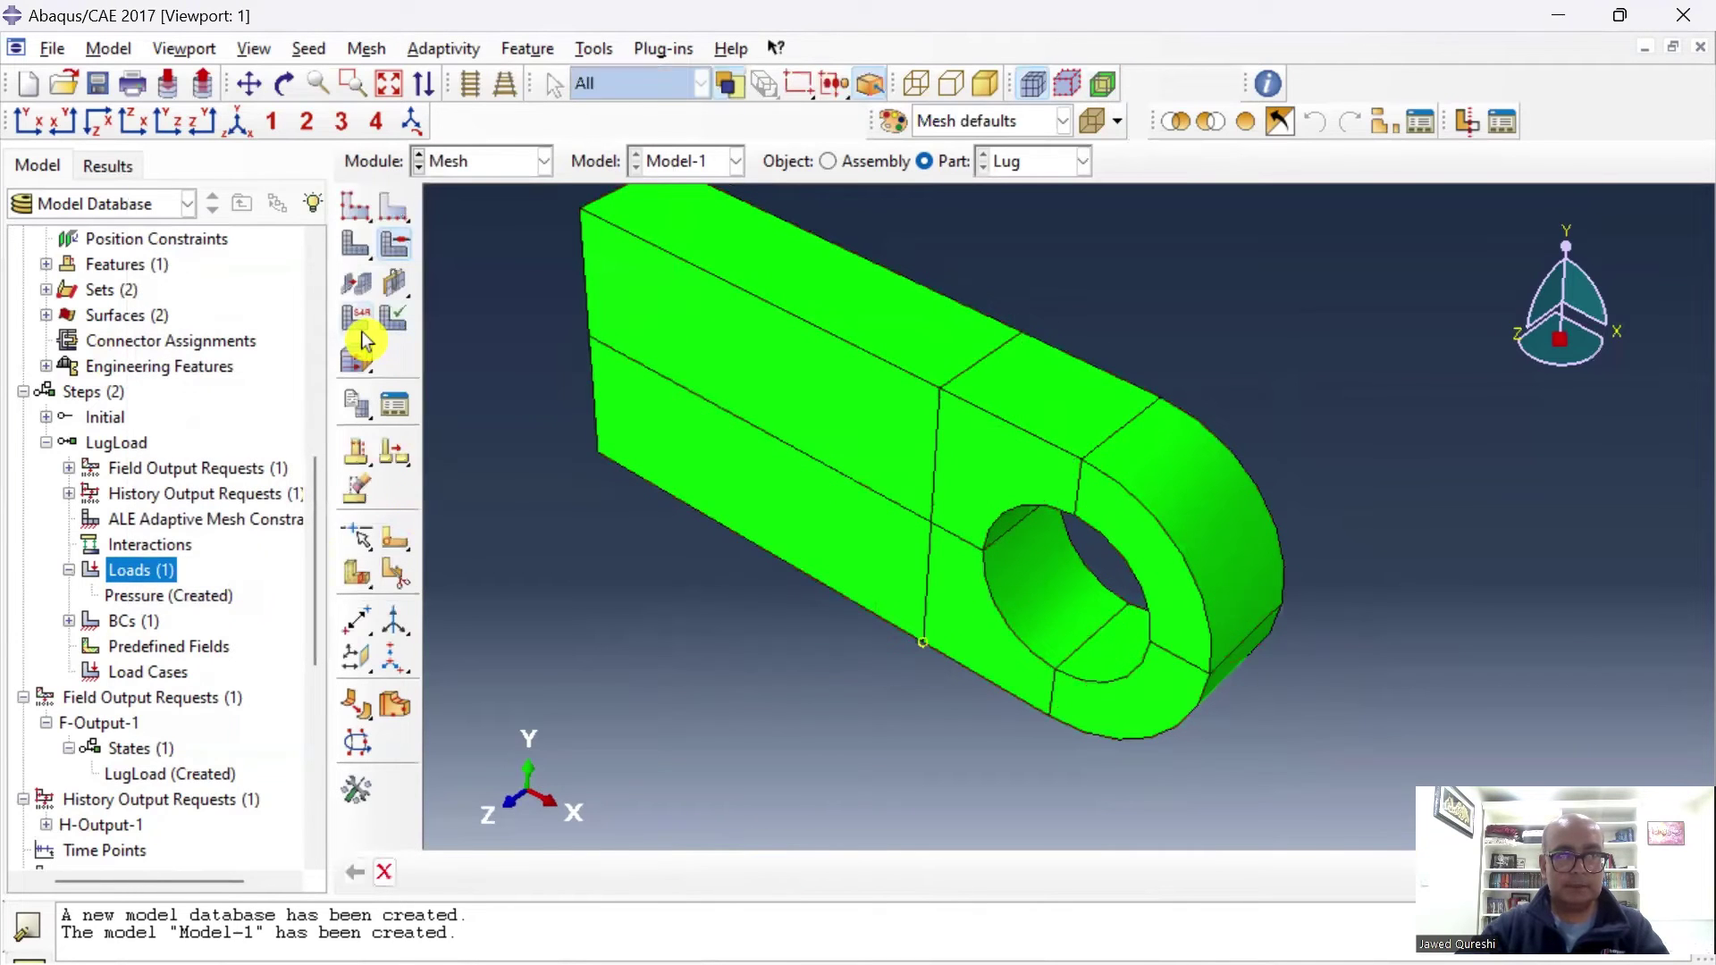
Assign quadratic C3D20R elements to the whole lug.
{"action": "left_click_drag", "start_coordinate": [1356, 751], "coordinate": [690, 391]}
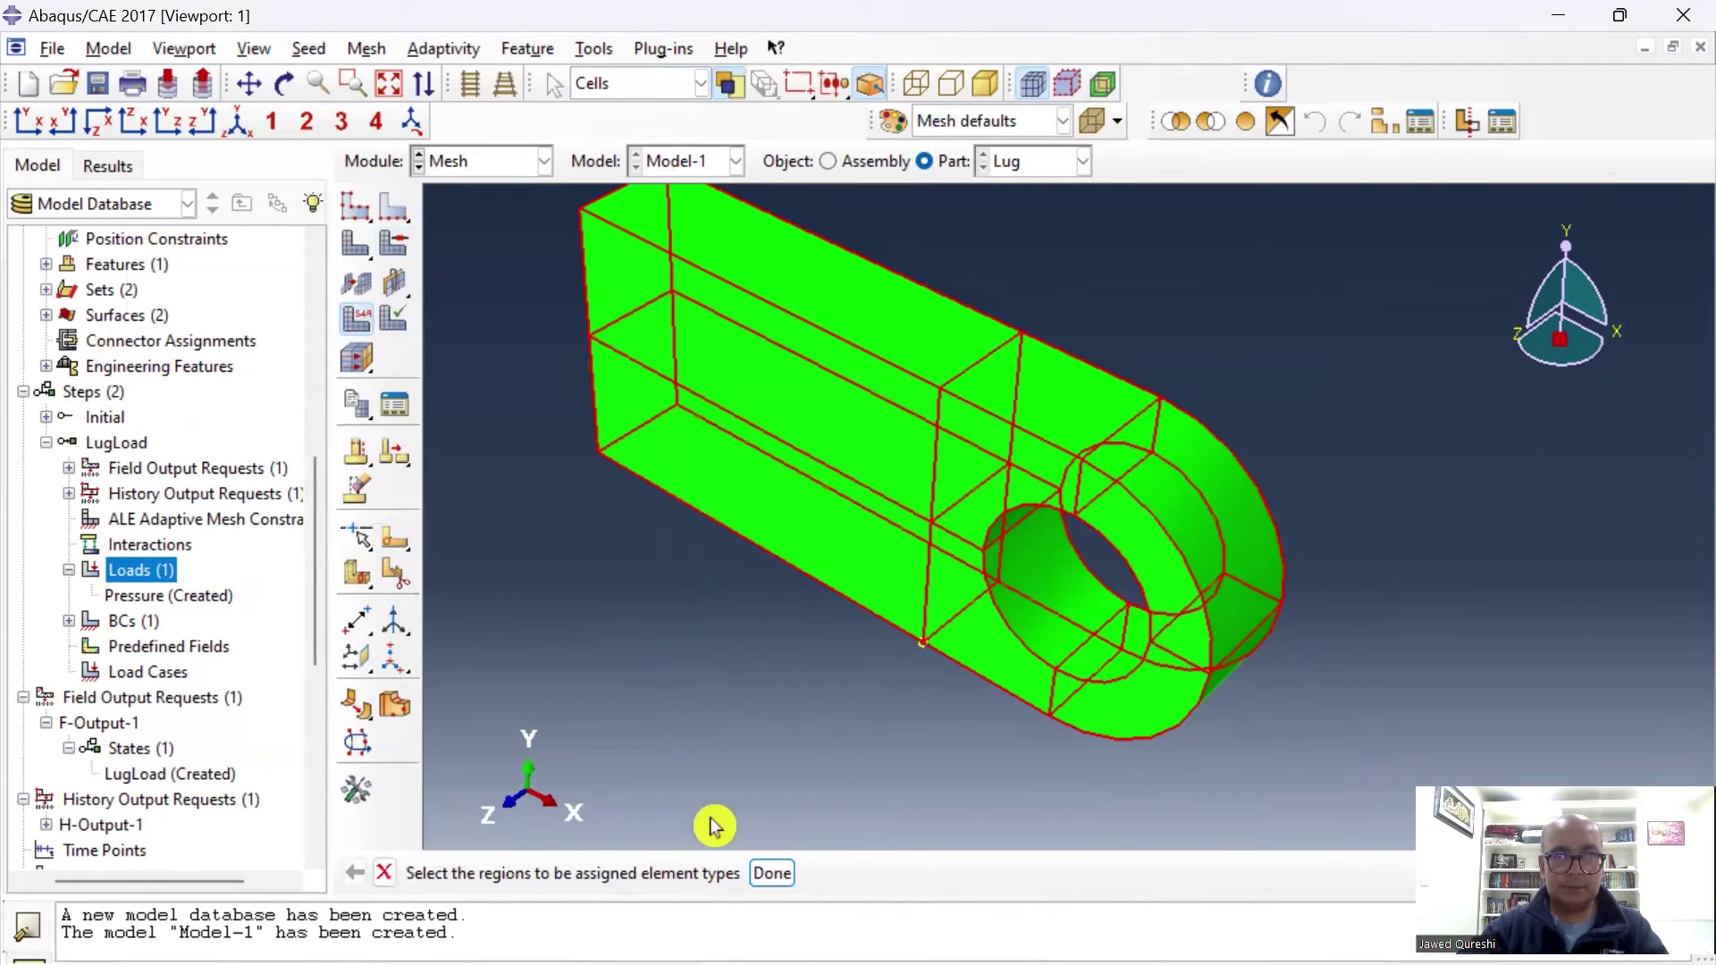
{"action": "left_click", "coordinate": [772, 873]}
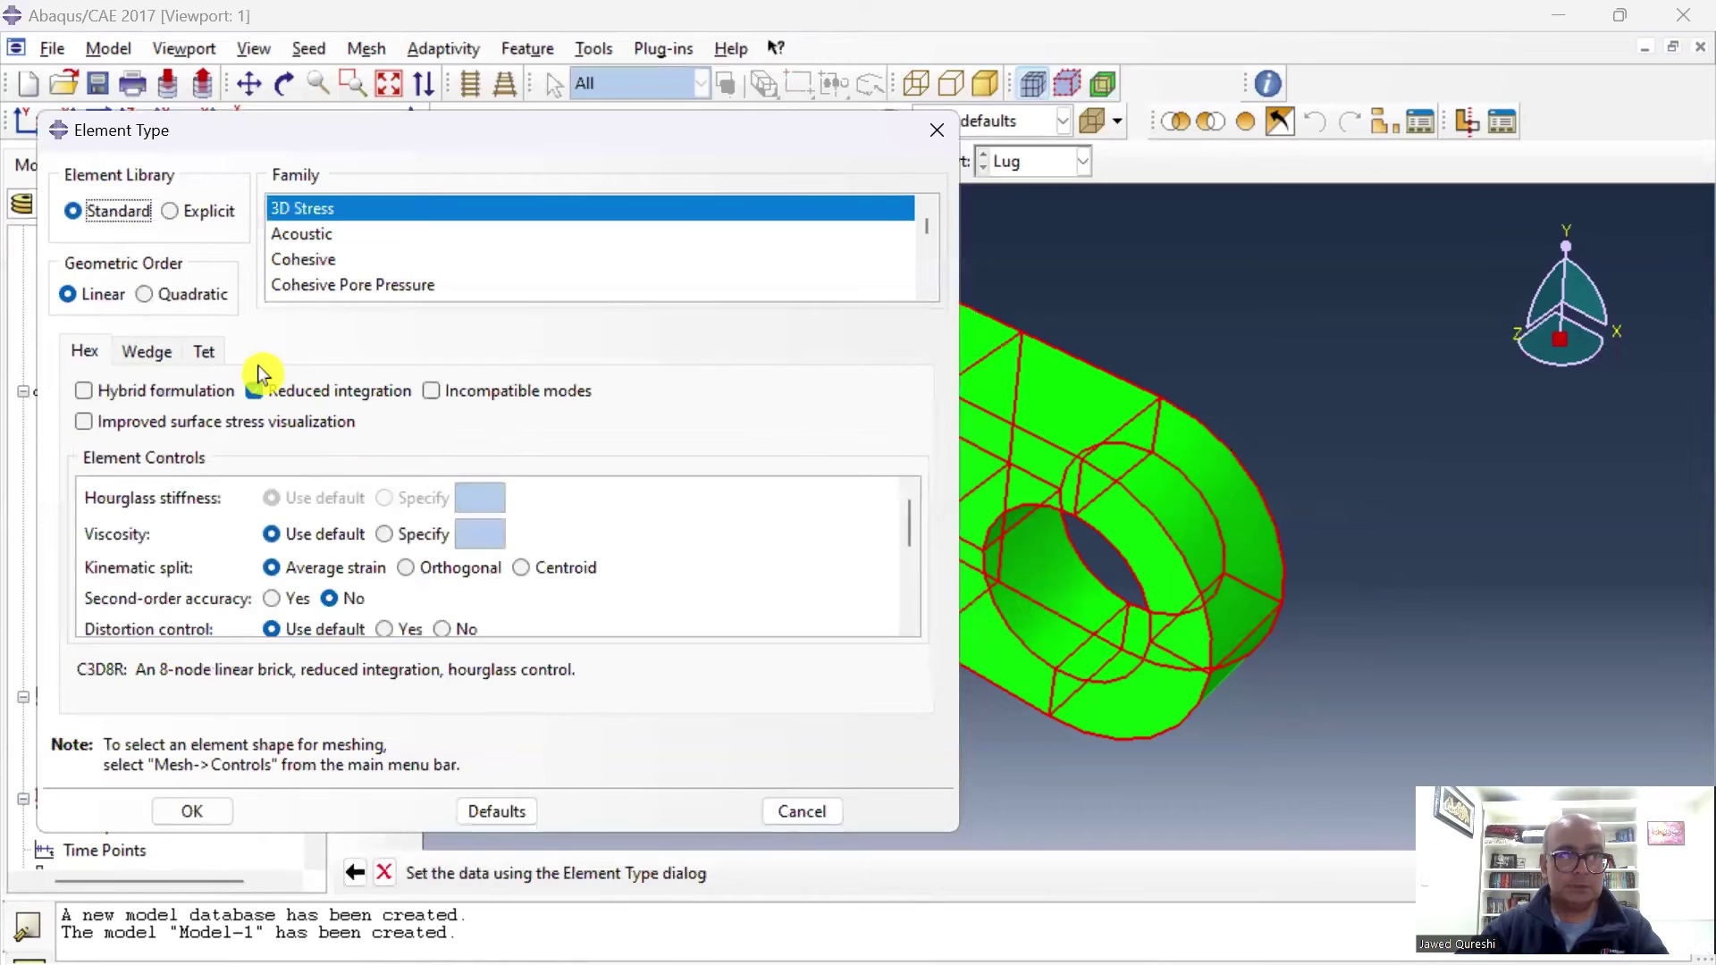
{"action": "left_click", "coordinate": [145, 294]}
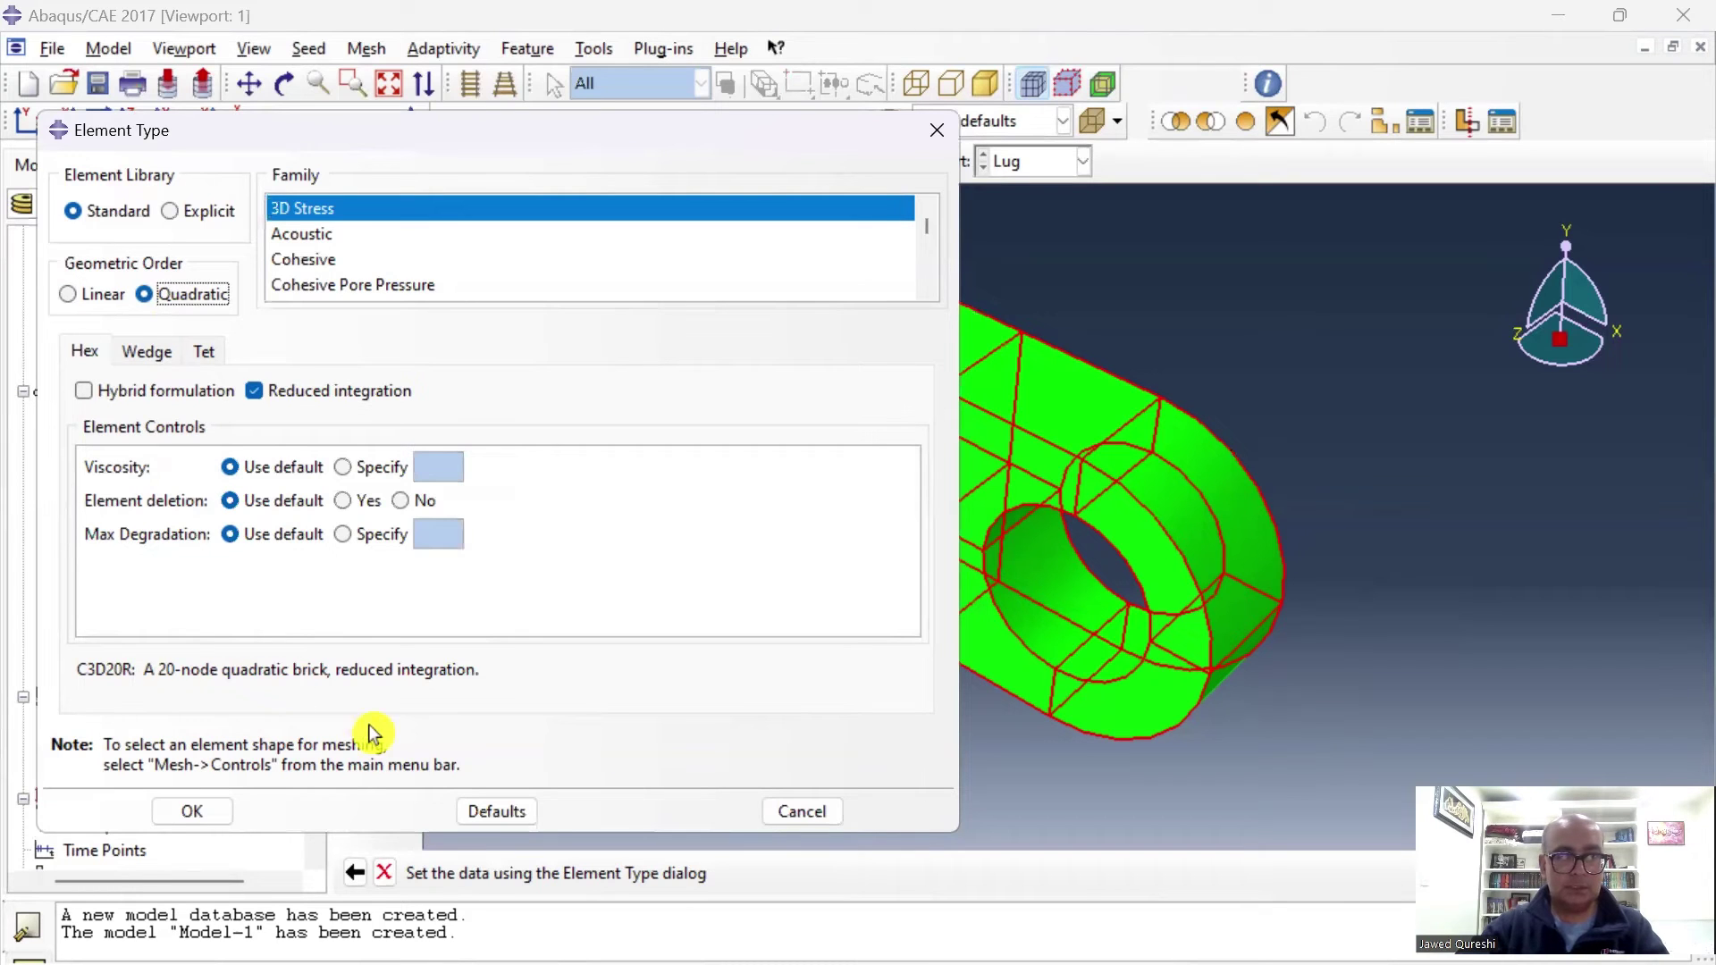
{"action": "left_click", "coordinate": [201, 812]}
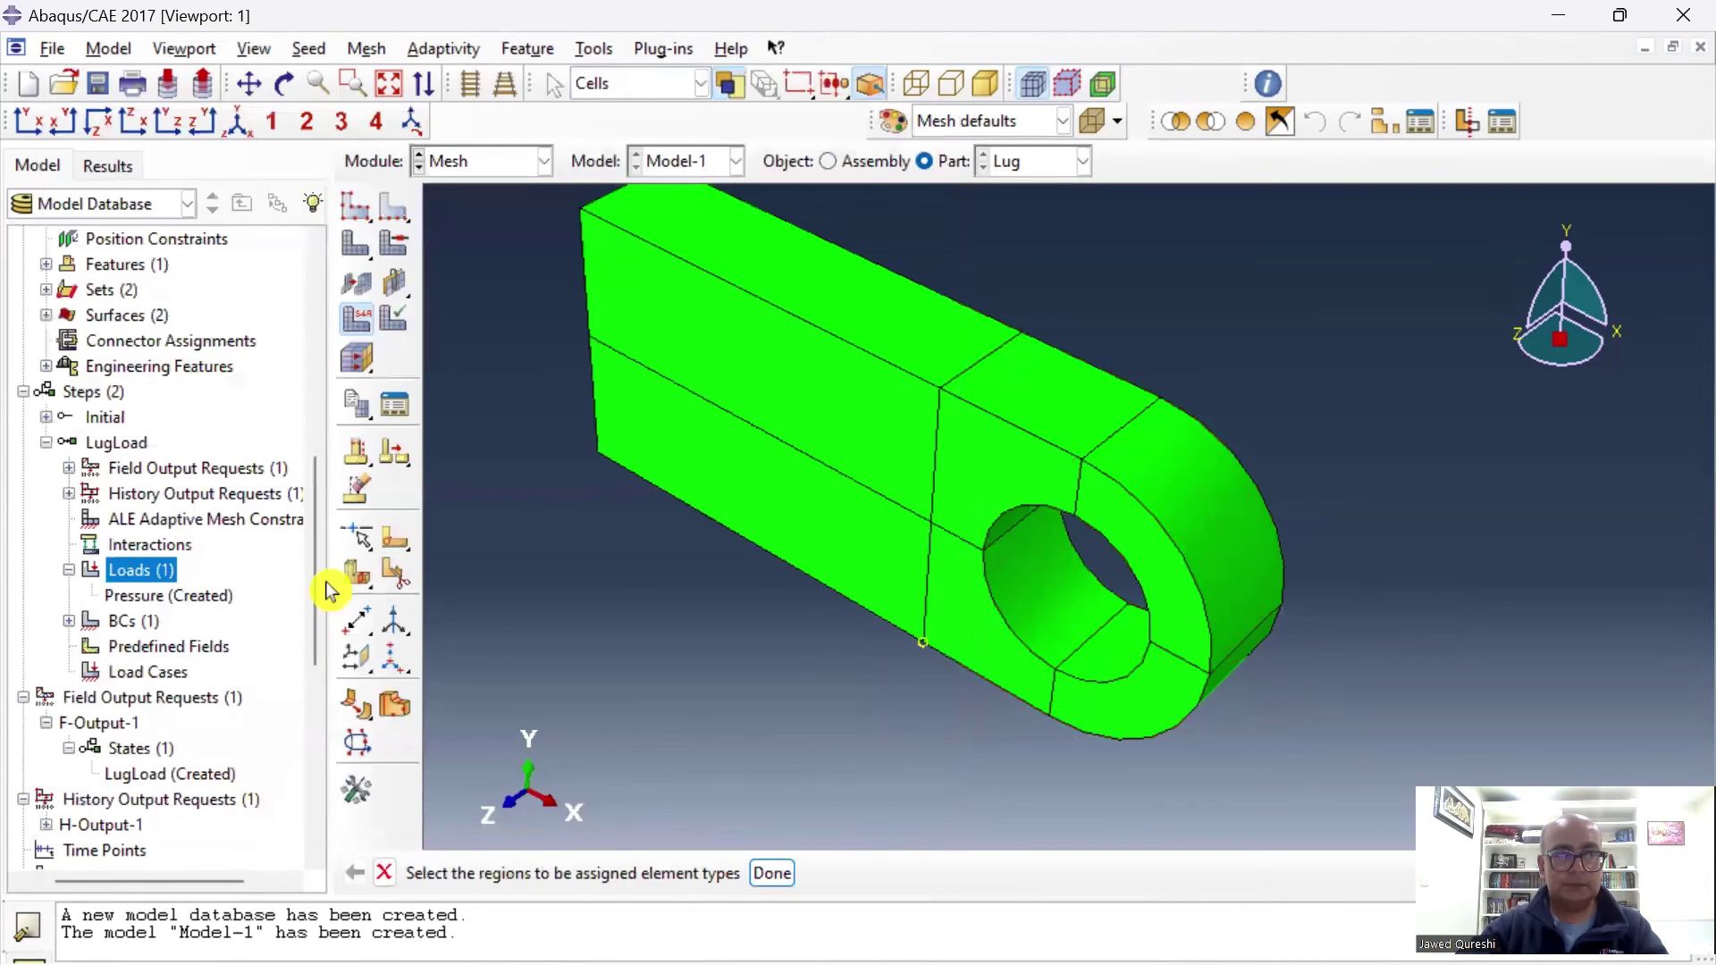
Seed the part at global size 0.007 and mesh it into 294 elements.
{"action": "left_click", "coordinate": [360, 214]}
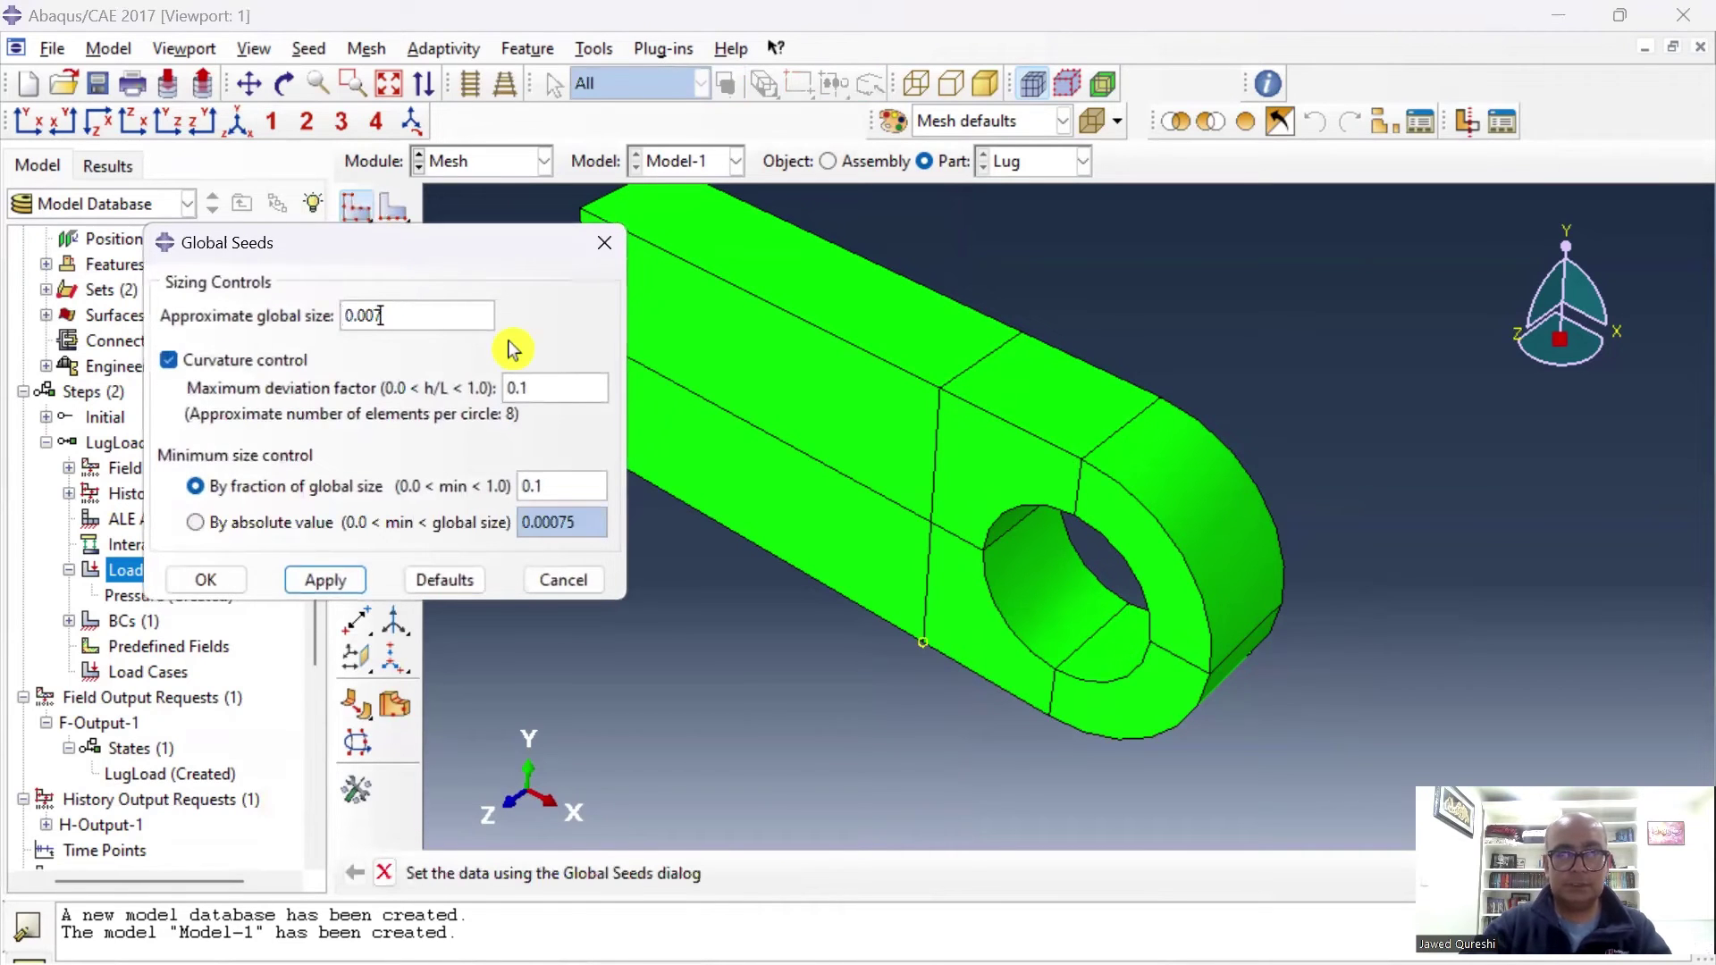
{"action": "left_click", "coordinate": [228, 585]}
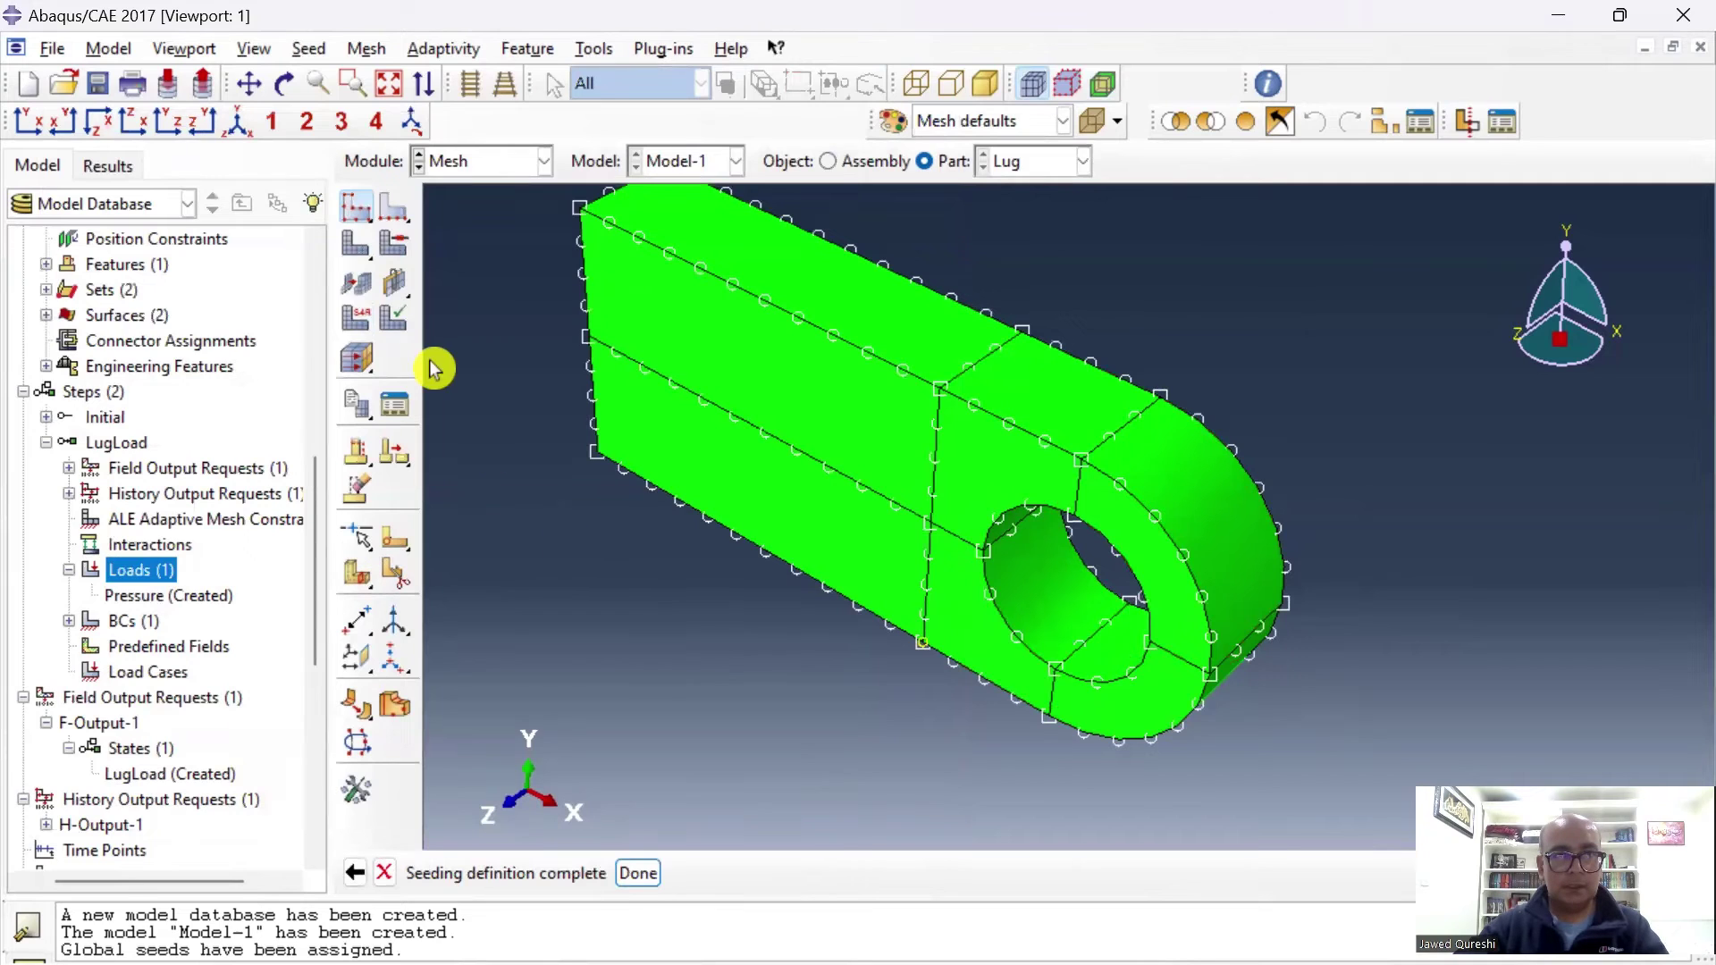
{"action": "left_click", "coordinate": [358, 253]}
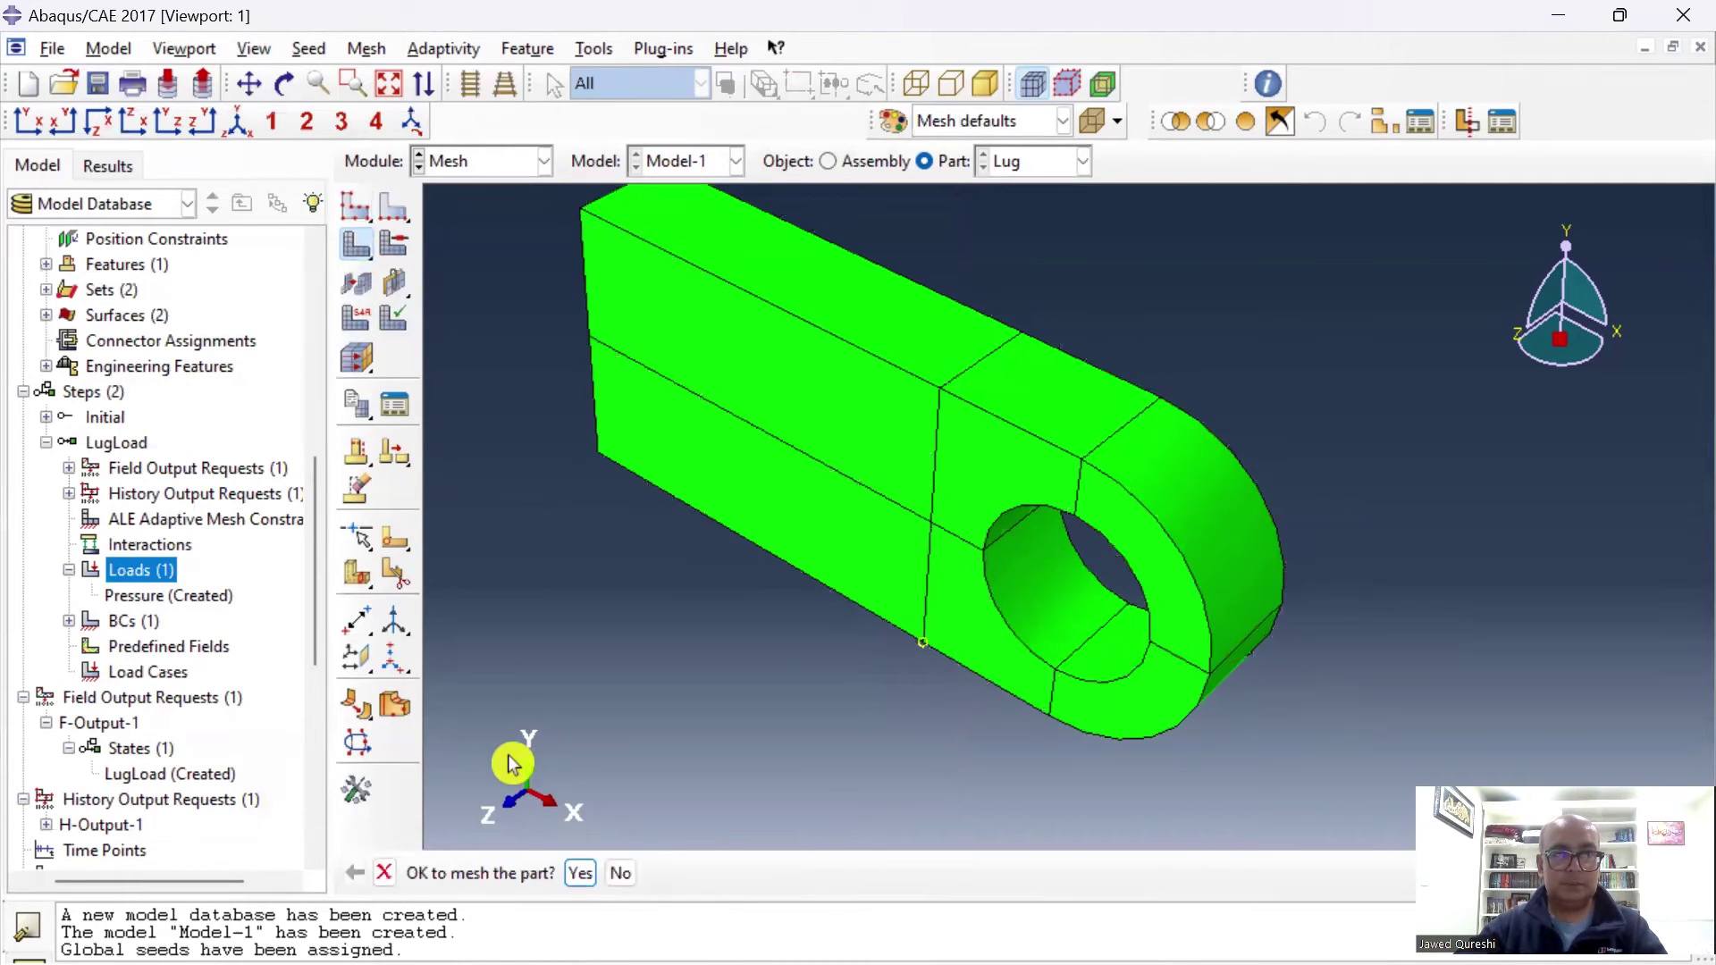
{"action": "left_click", "coordinate": [578, 874]}
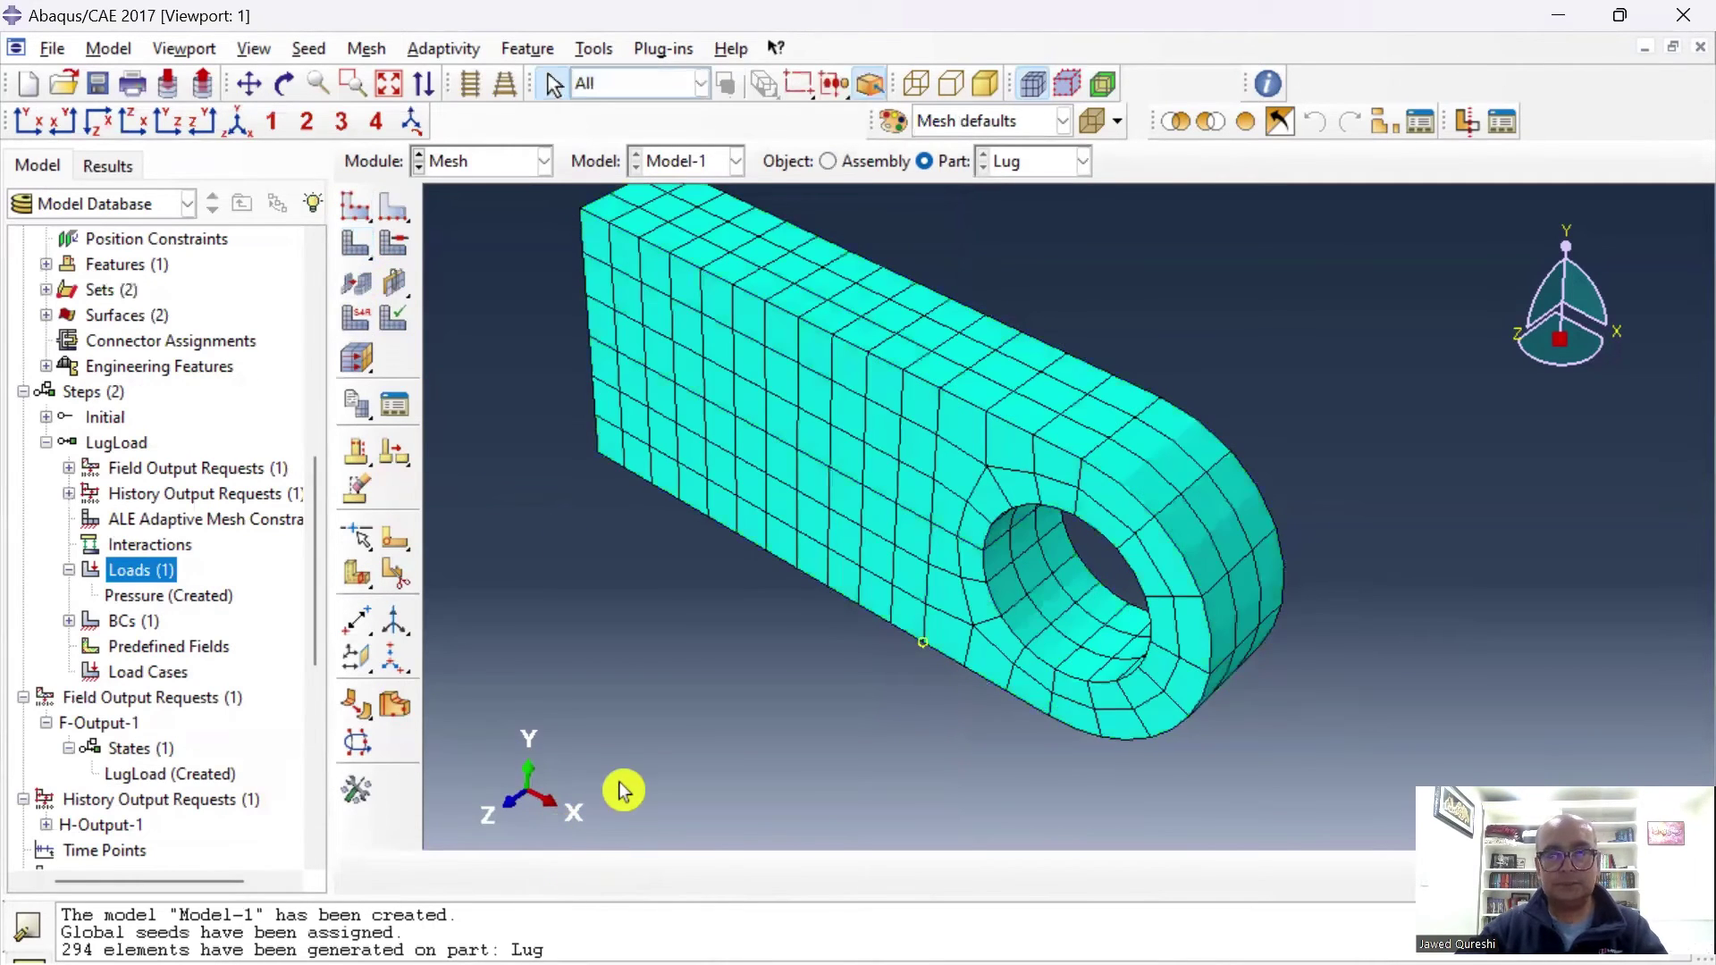
{"action": "scroll", "coordinate": [621, 786], "scroll_direction": "down", "scroll_amount": 1}
In the Job module, create a full-analysis job named Lug for Model-1.
{"action": "left_click", "coordinate": [546, 165]}
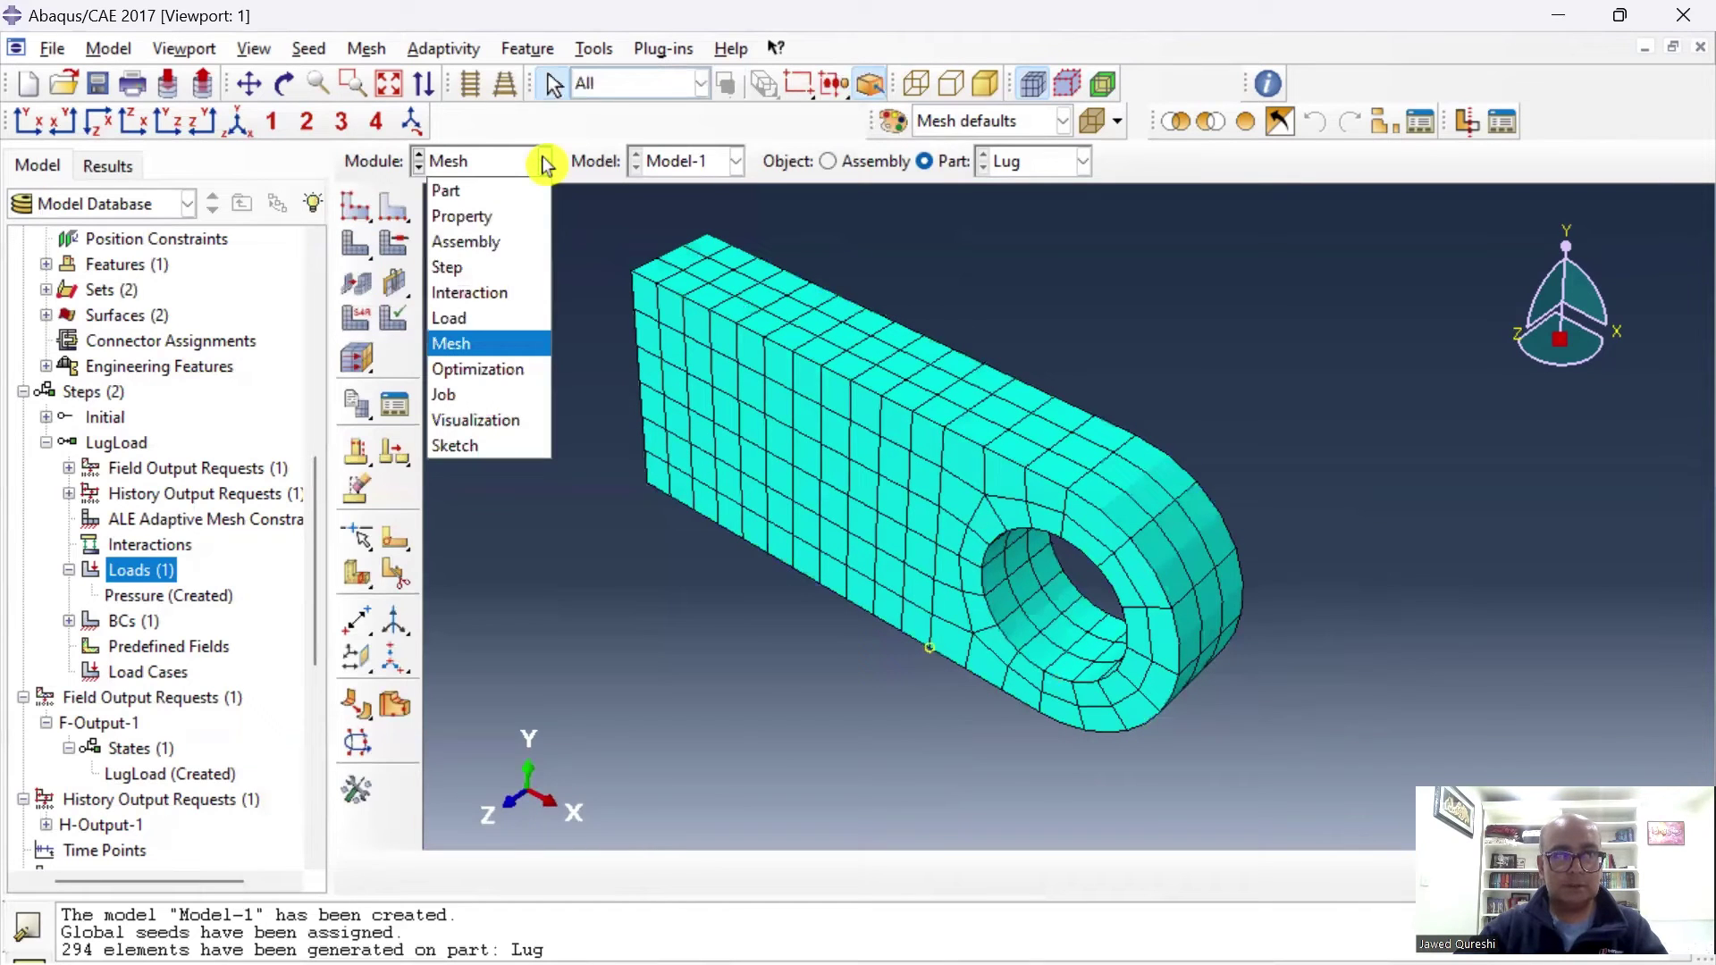
{"action": "left_click", "coordinate": [523, 398]}
{"action": "double_click", "coordinate": [54, 781]}
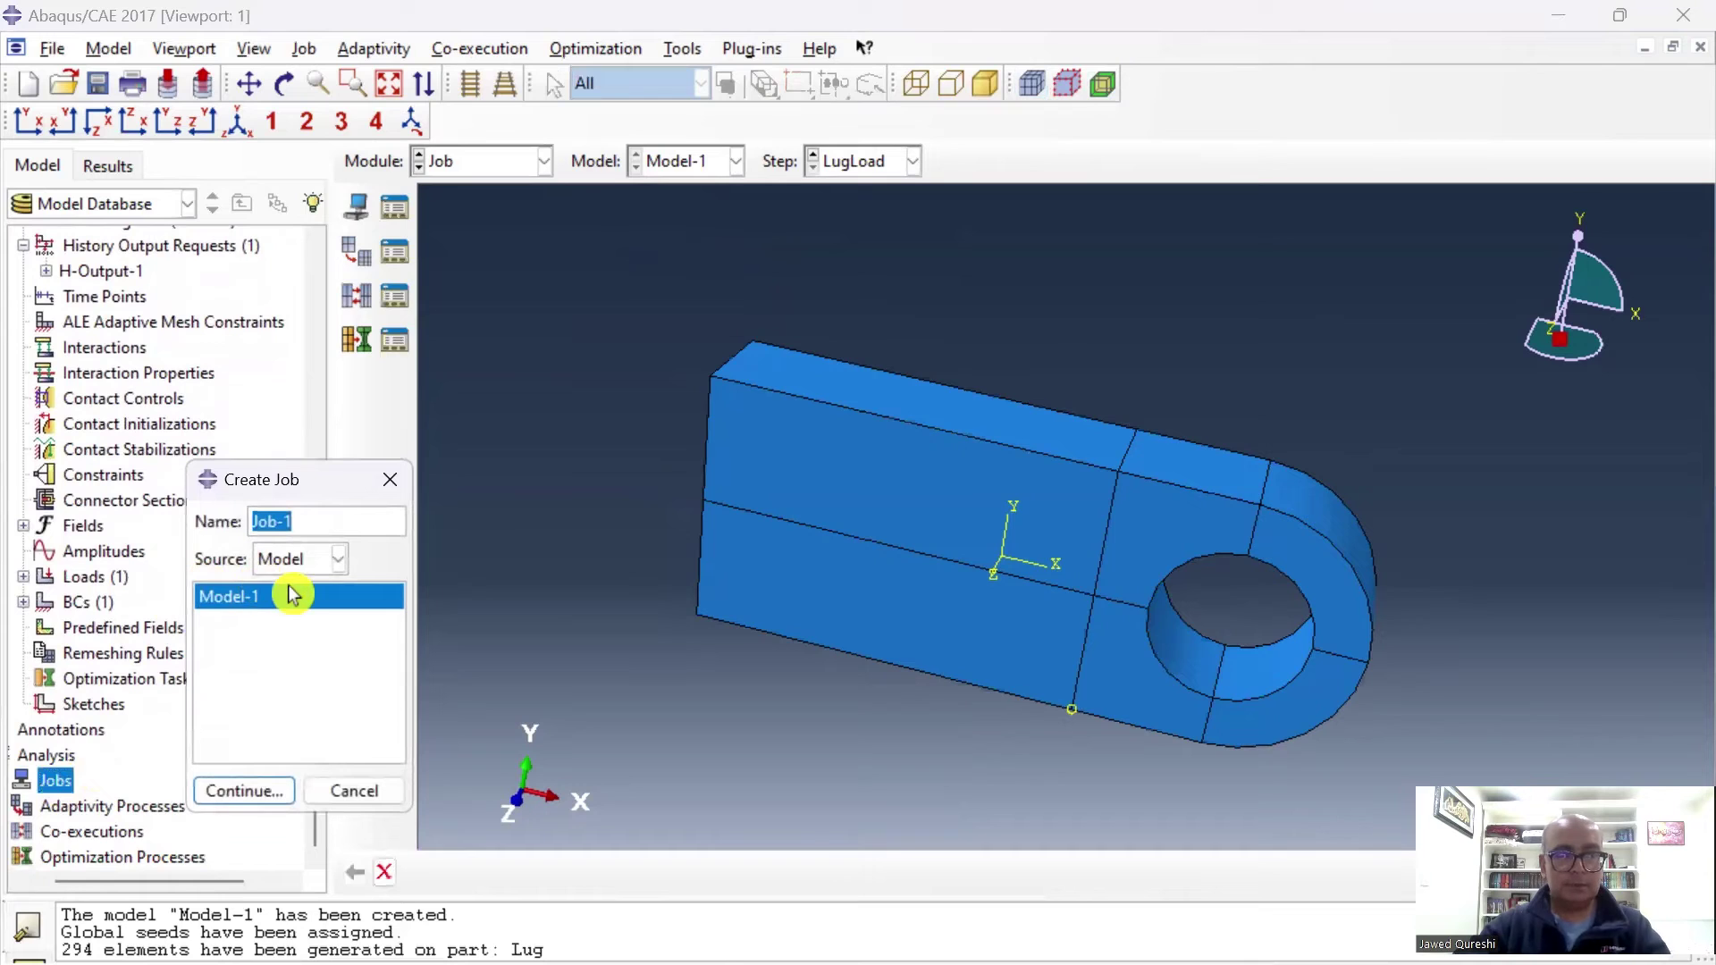
{"action": "type", "text": "Lug"}
{"action": "key", "text": "Return"}
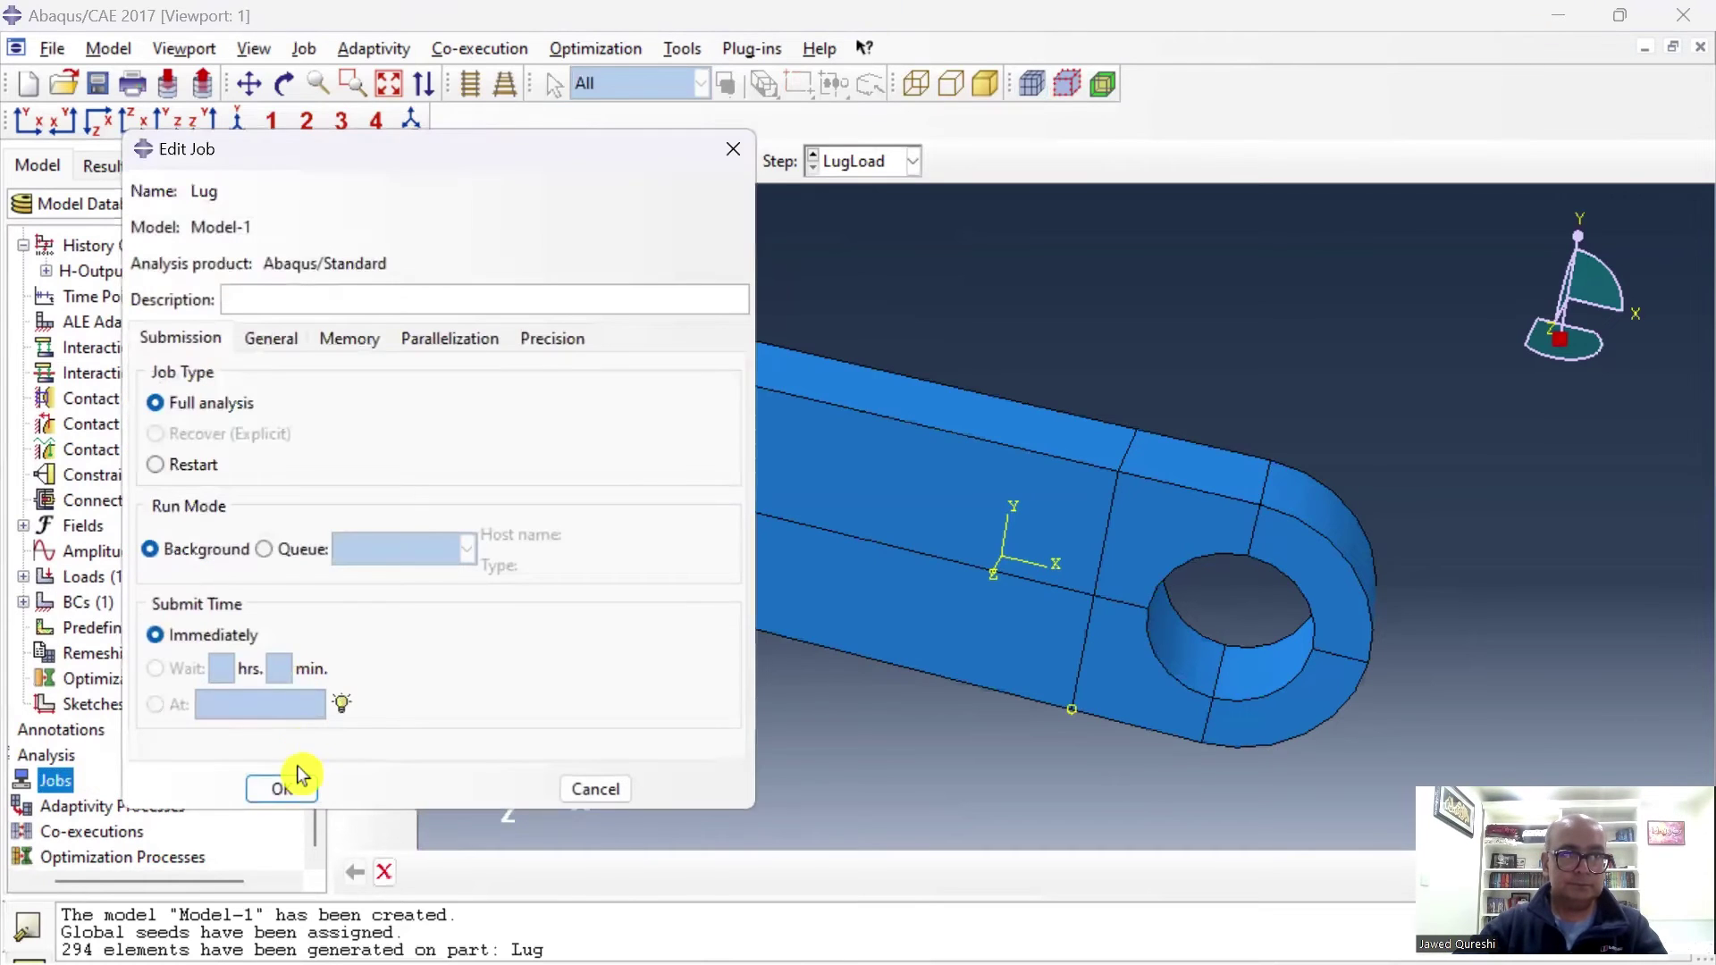
{"action": "left_click", "coordinate": [296, 783]}
Check the work directory via File > Set Work Directory and browse for a folder.
{"action": "left_click", "coordinate": [52, 49]}
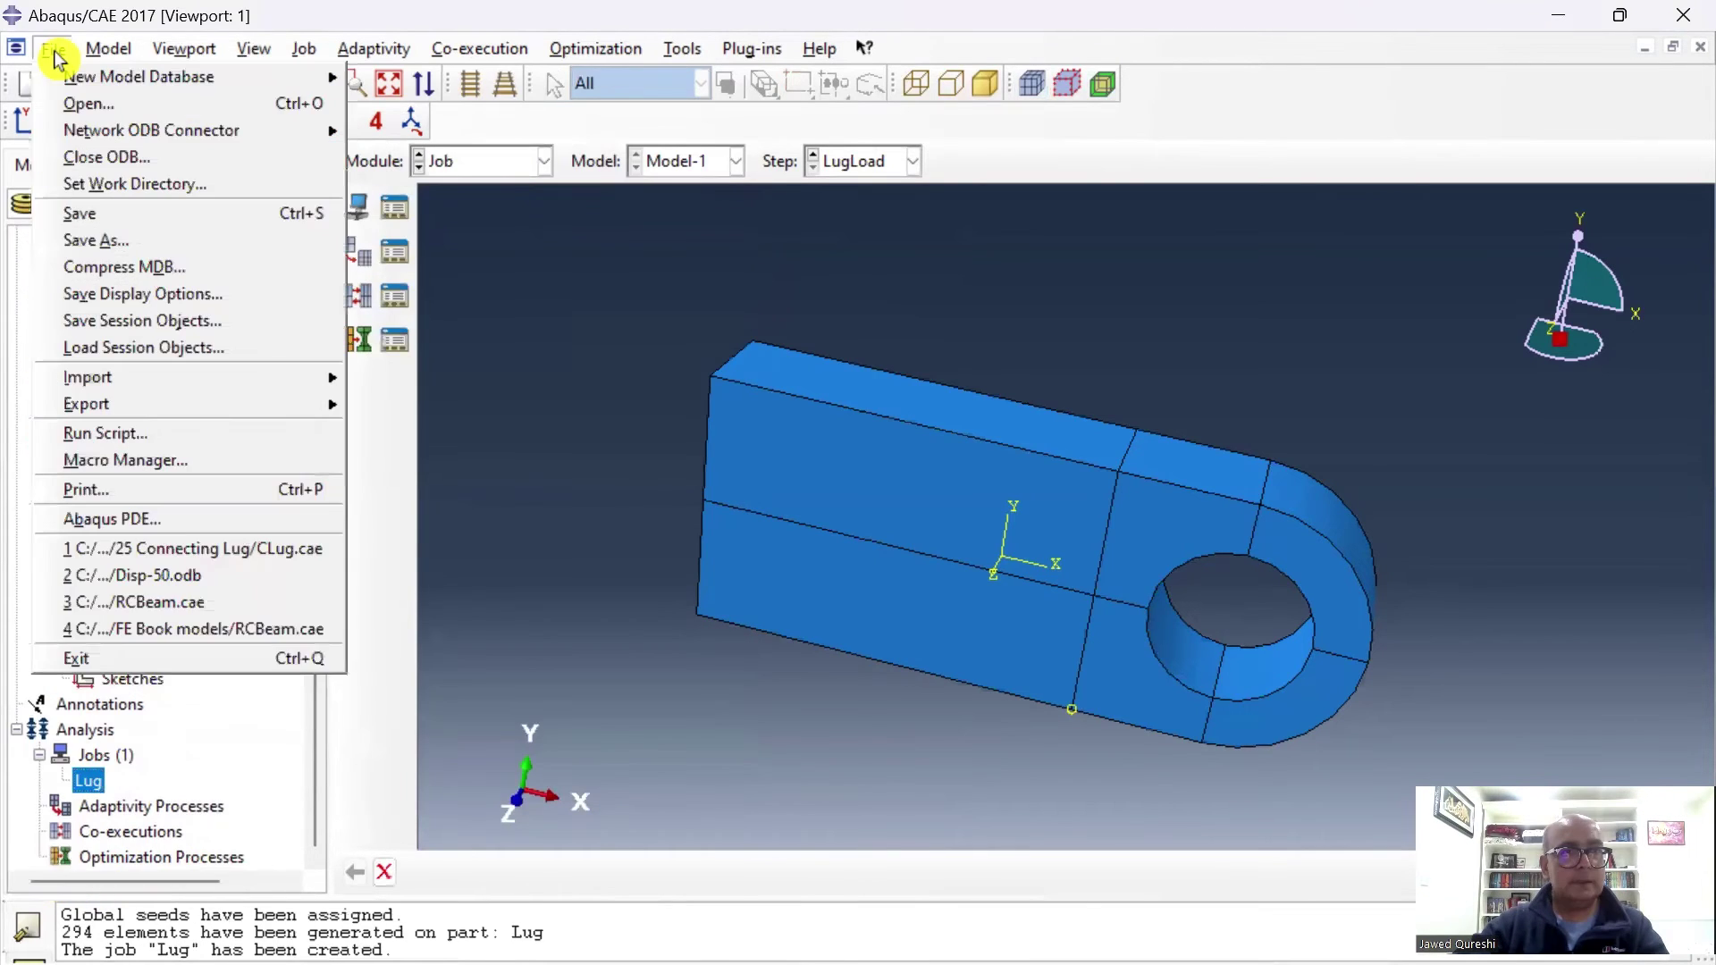
{"action": "left_click", "coordinate": [249, 184]}
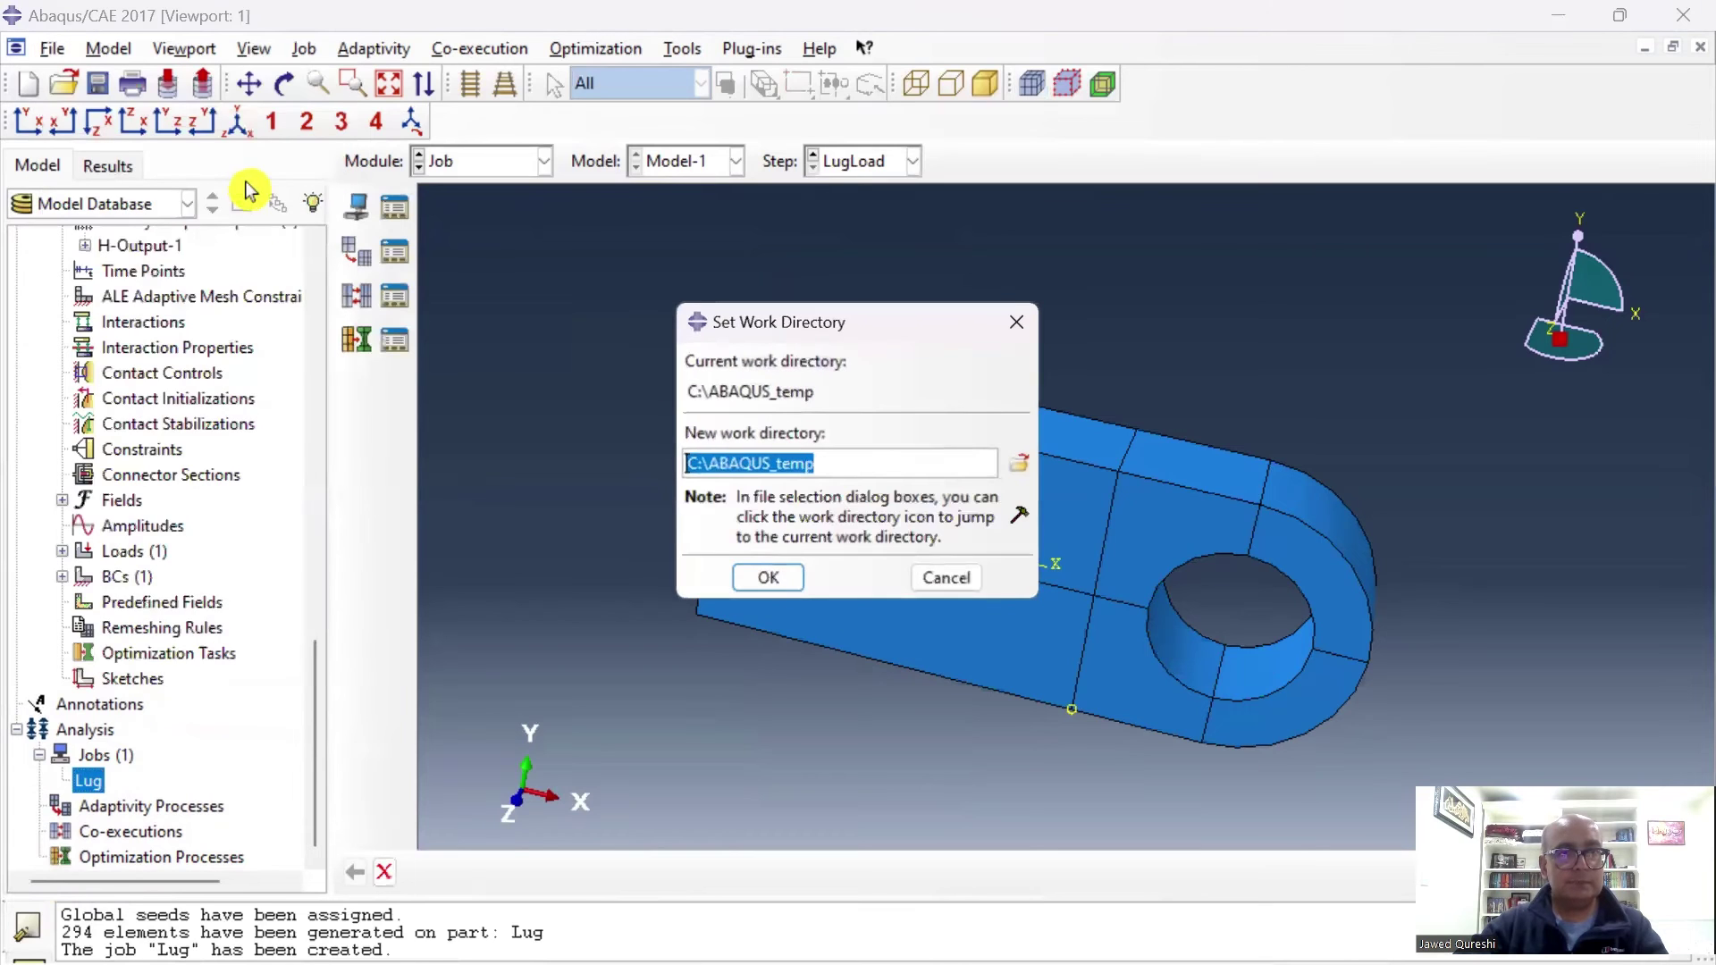
{"action": "left_click", "coordinate": [1025, 472]}
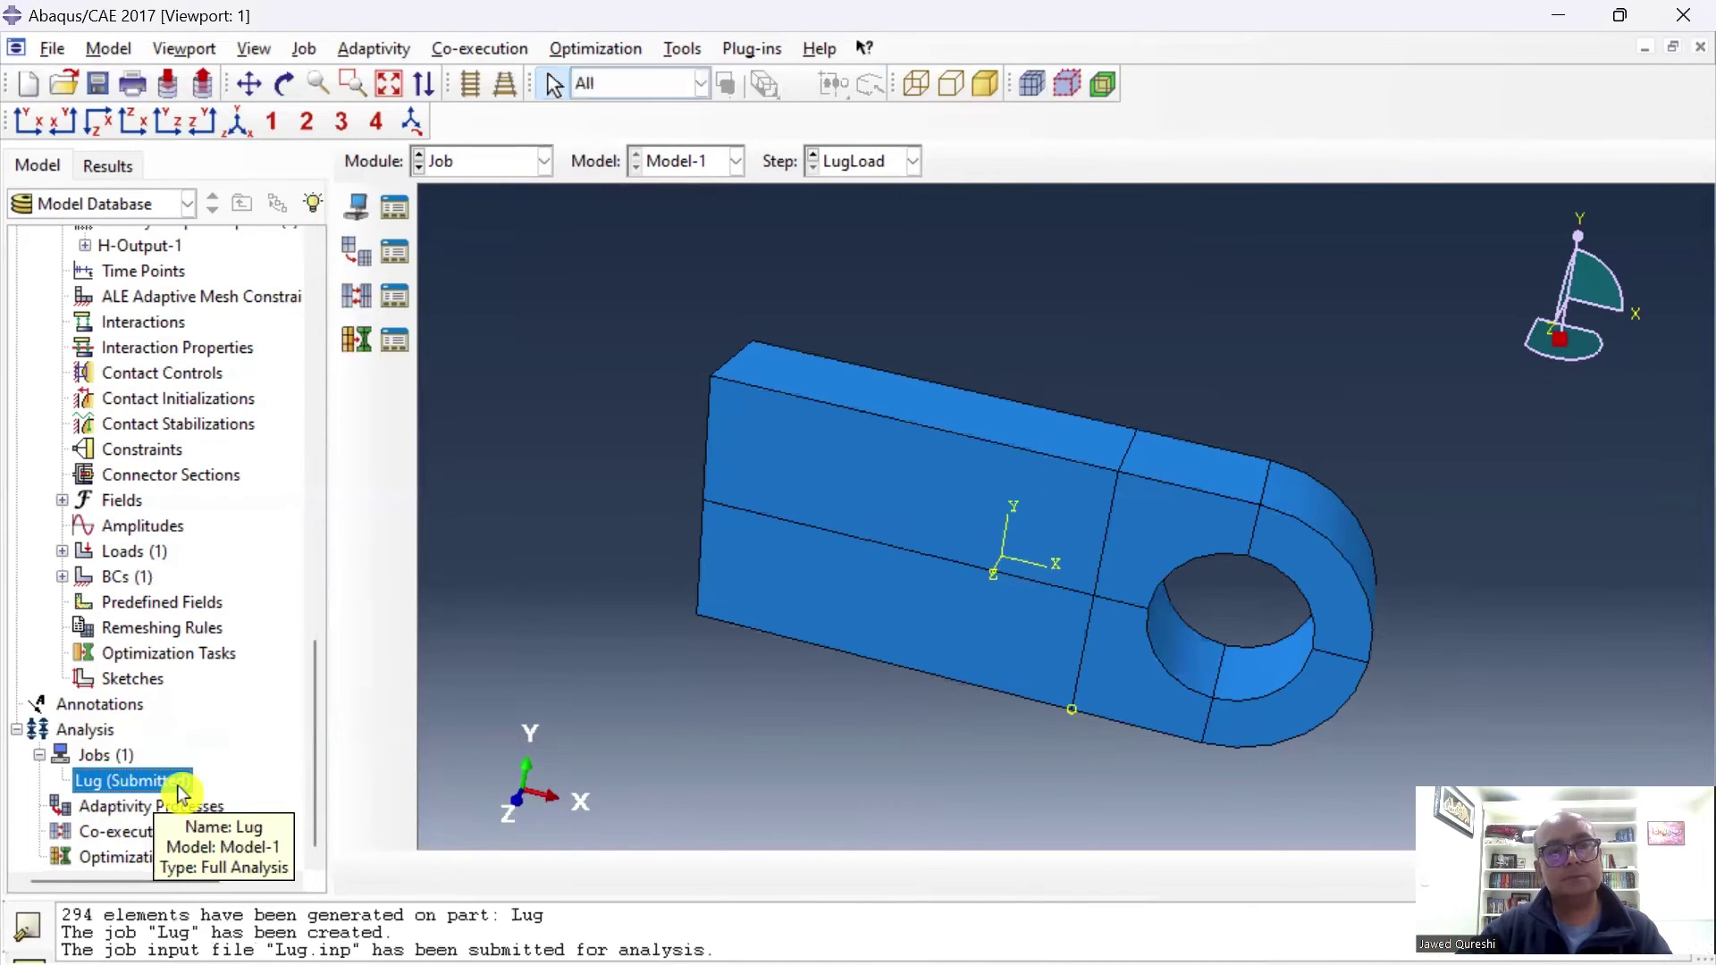
Open the job monitor for the Lug job and move it aside.
{"action": "right_click", "coordinate": [177, 791]}
{"action": "left_click", "coordinate": [287, 861]}
{"action": "left_click_drag", "start_coordinate": [429, 187], "coordinate": [654, 165]}
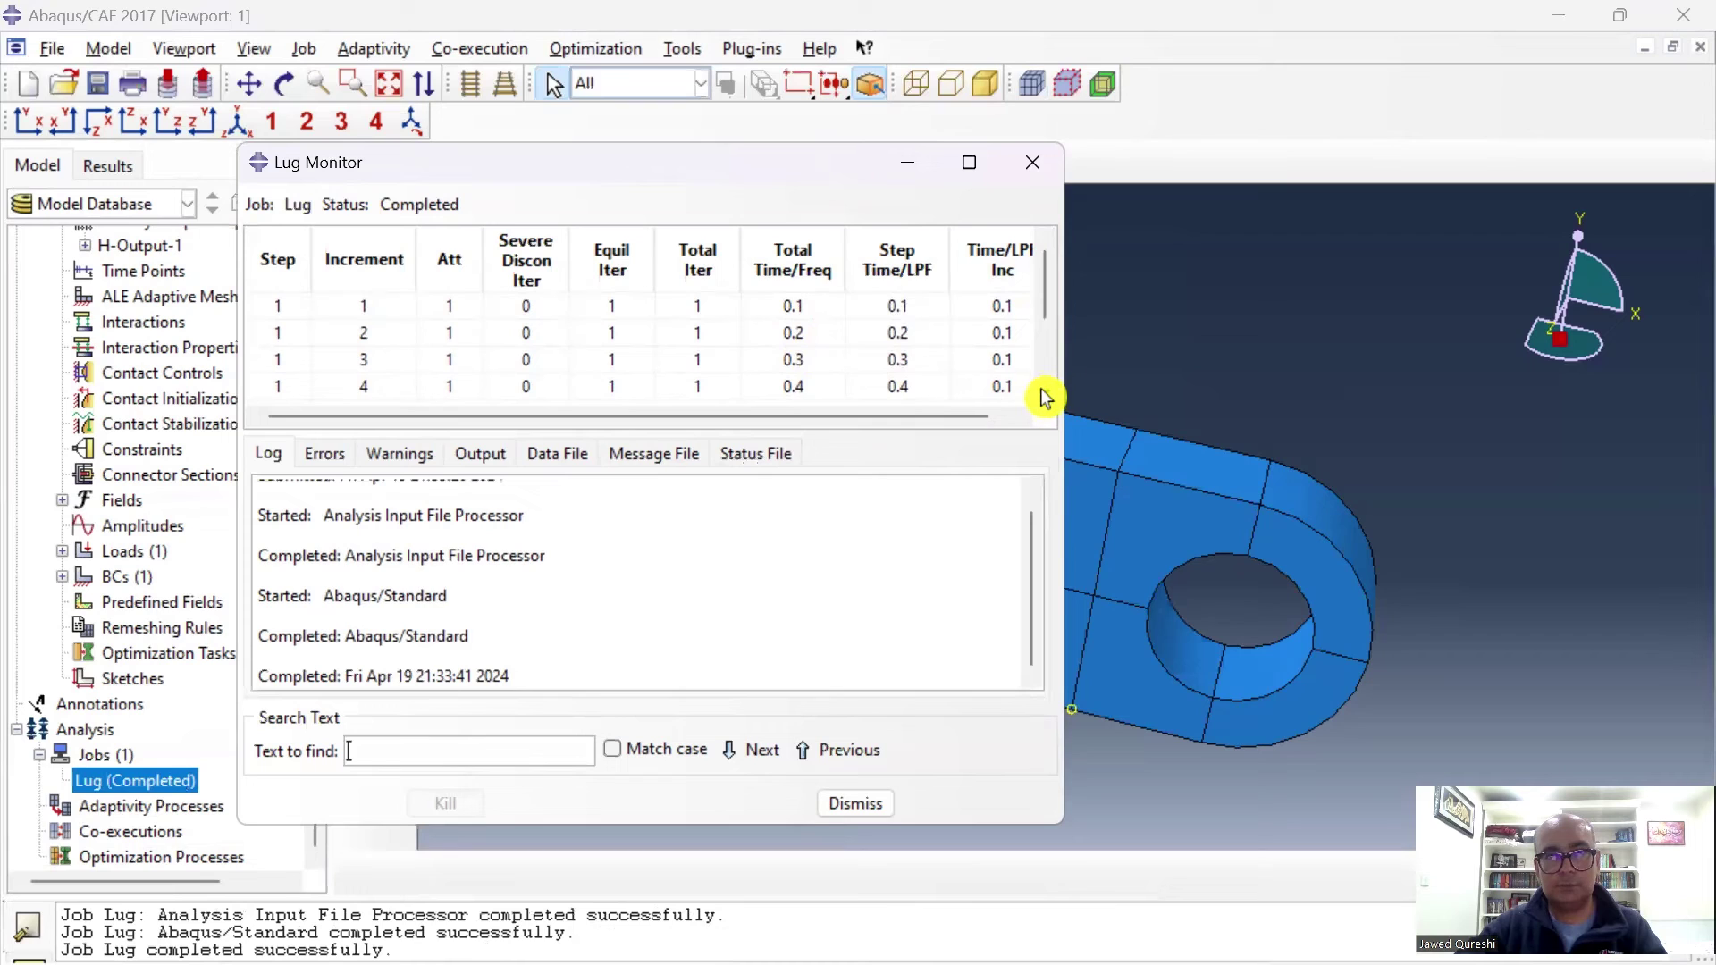
Review the monitor log to completion (total time 1, 10 increments), then bring up the finished job's actions.
{"action": "scroll", "coordinate": [1050, 387], "scroll_direction": "down", "scroll_amount": 2}
{"action": "scroll", "coordinate": [1053, 372], "scroll_direction": "up", "scroll_amount": 2}
{"action": "scroll", "coordinate": [1053, 348], "scroll_direction": "down", "scroll_amount": 2}
{"action": "scroll", "coordinate": [1051, 349], "scroll_direction": "up", "scroll_amount": 2}
{"action": "scroll", "coordinate": [1051, 348], "scroll_direction": "down", "scroll_amount": 2}
{"action": "scroll", "coordinate": [1051, 376], "scroll_direction": "down", "scroll_amount": 1}
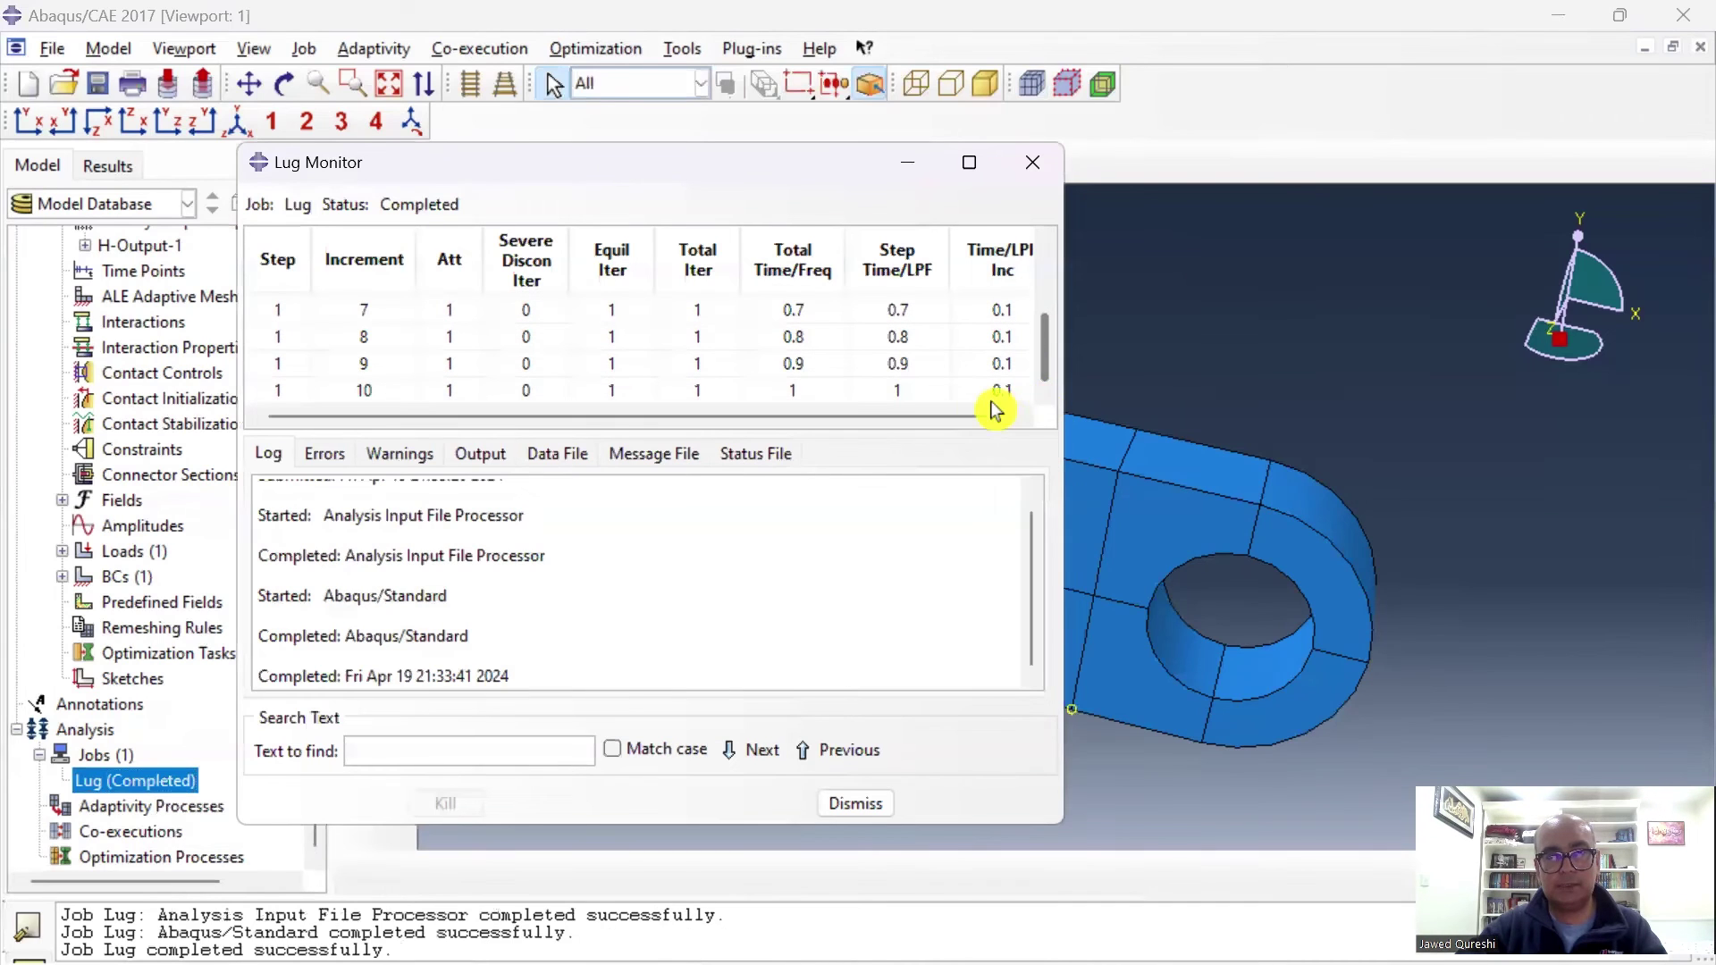
{"action": "key", "text": "Escape"}
{"action": "right_click", "coordinate": [134, 785]}
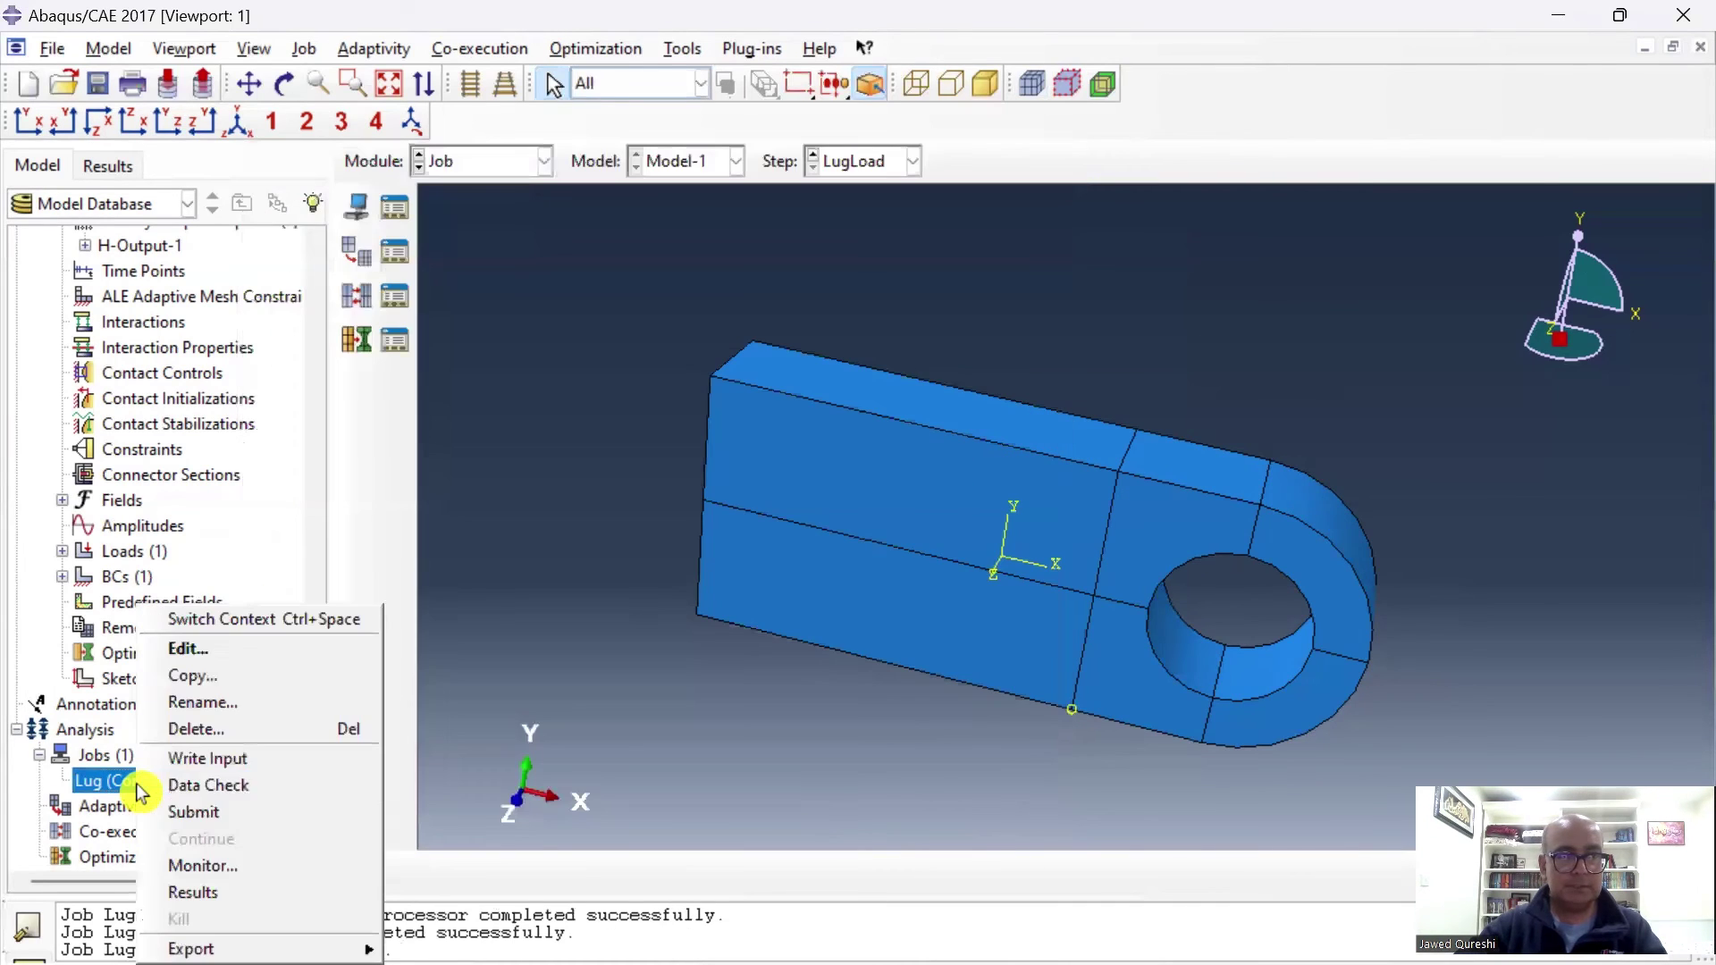
Open the Lug job results and slow the animation frame rate.
{"action": "left_click", "coordinate": [318, 895]}
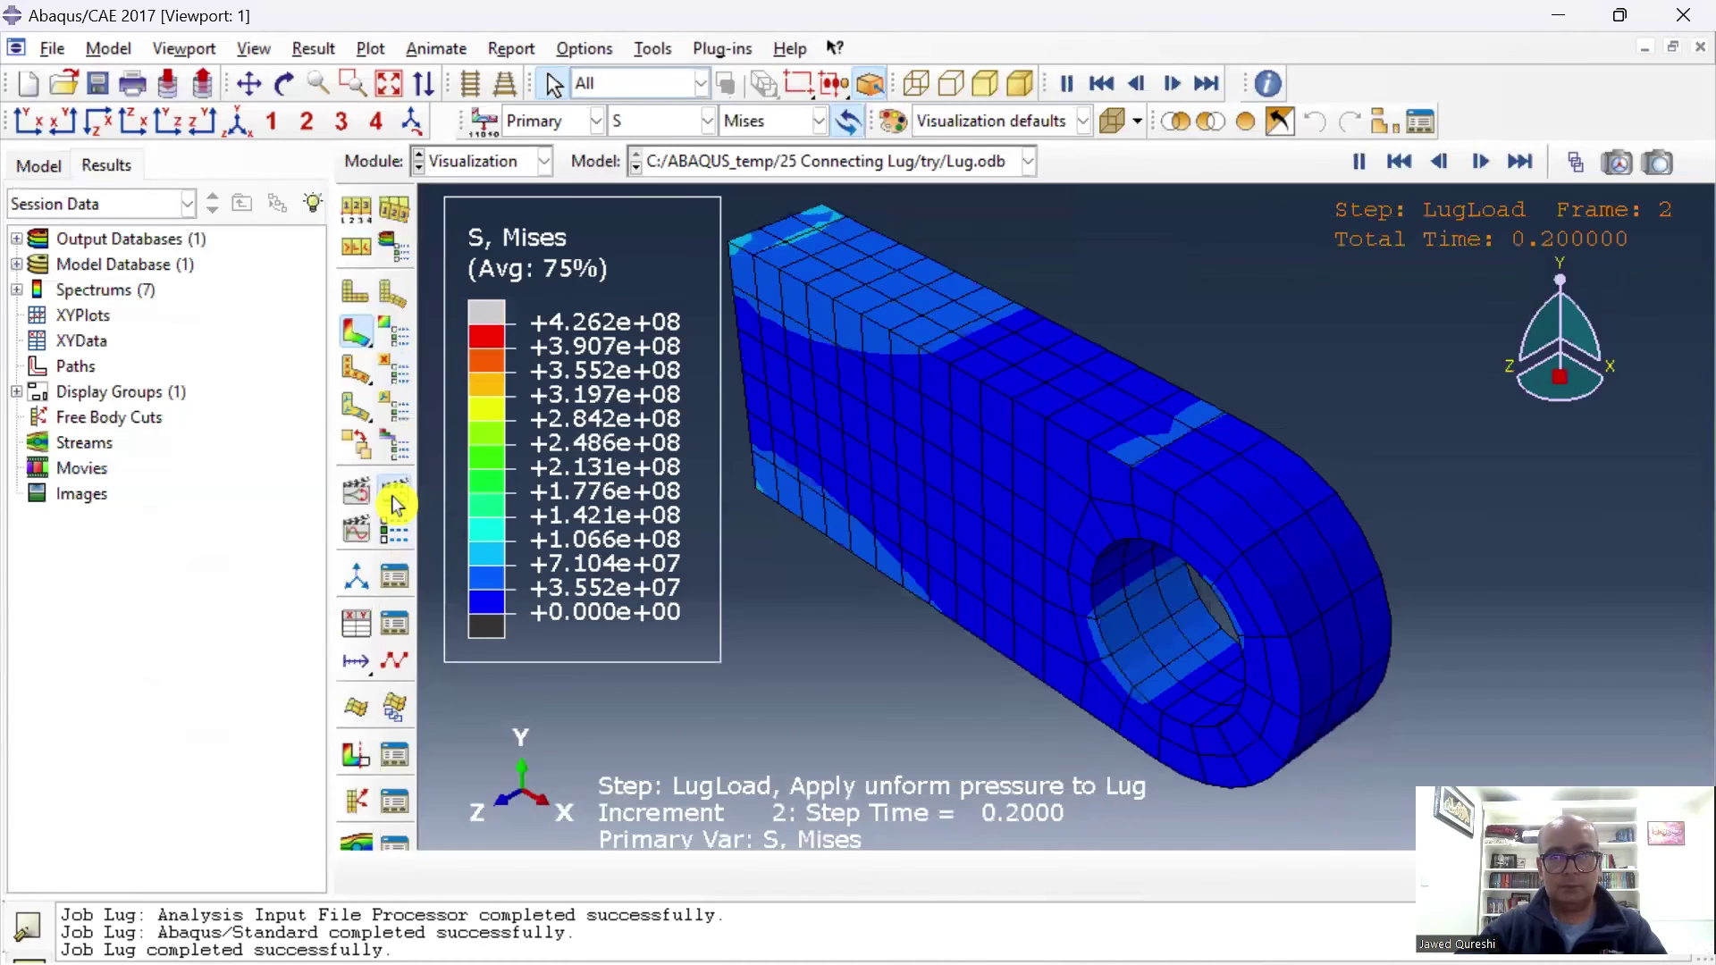
{"action": "left_click", "coordinate": [394, 534]}
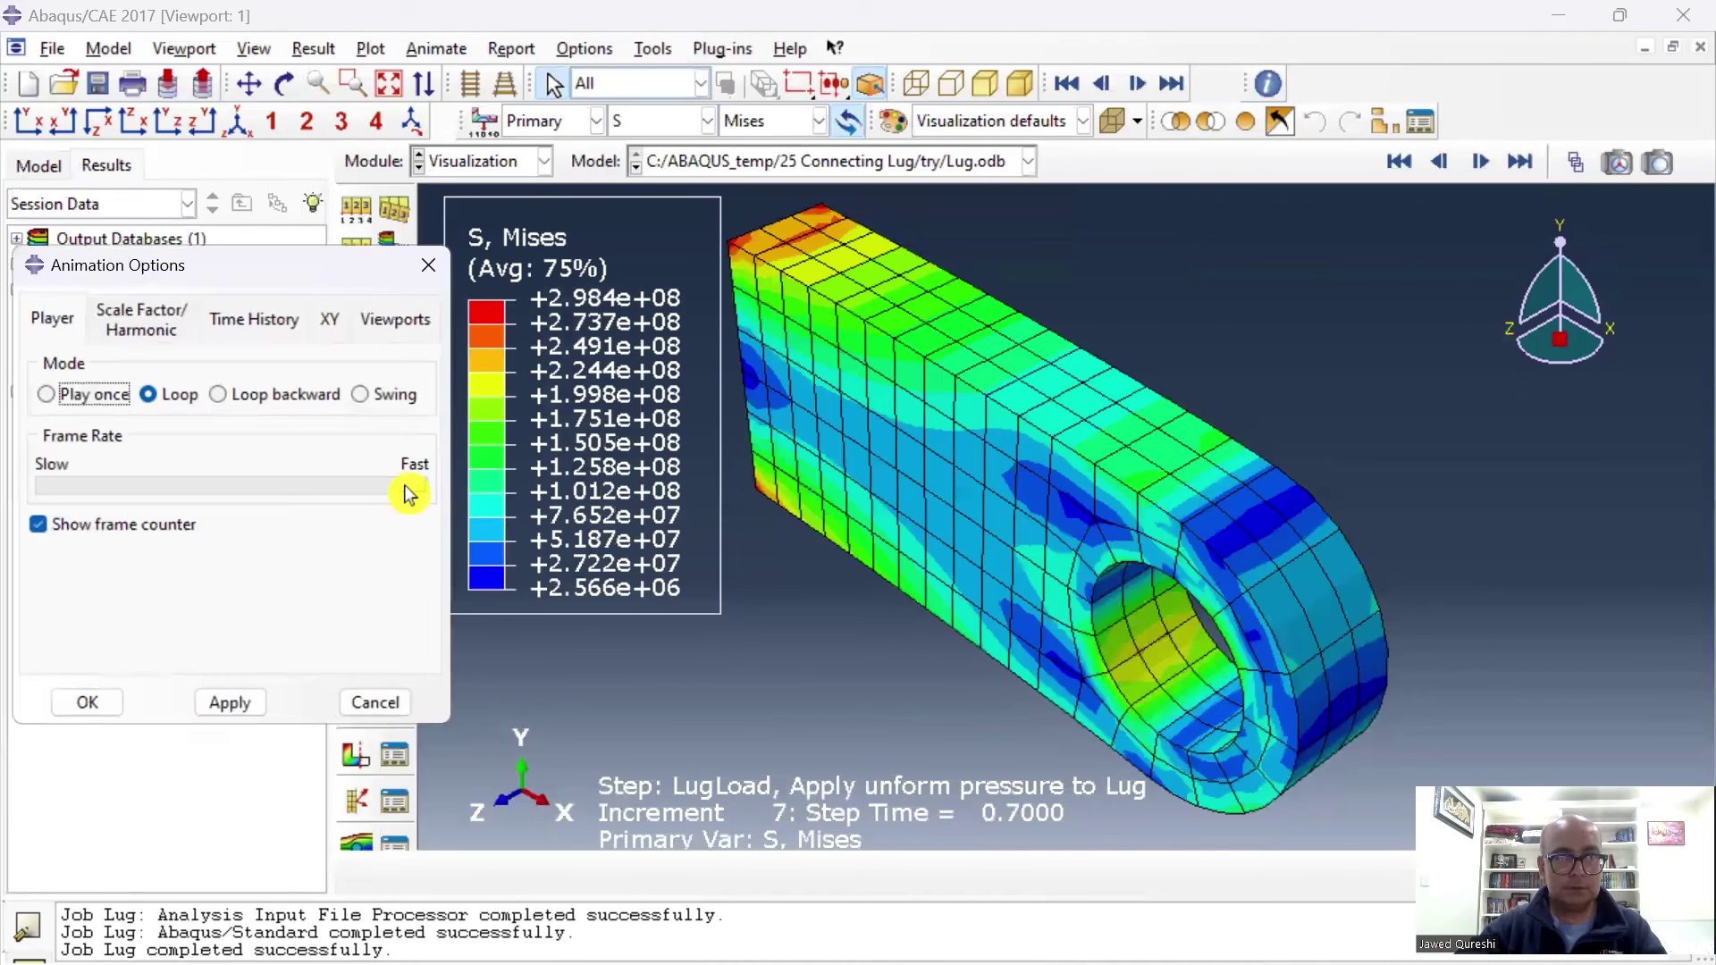
{"action": "left_click_drag", "start_coordinate": [409, 494], "coordinate": [241, 491]}
{"action": "left_click", "coordinate": [231, 703]}
{"action": "left_click", "coordinate": [87, 703]}
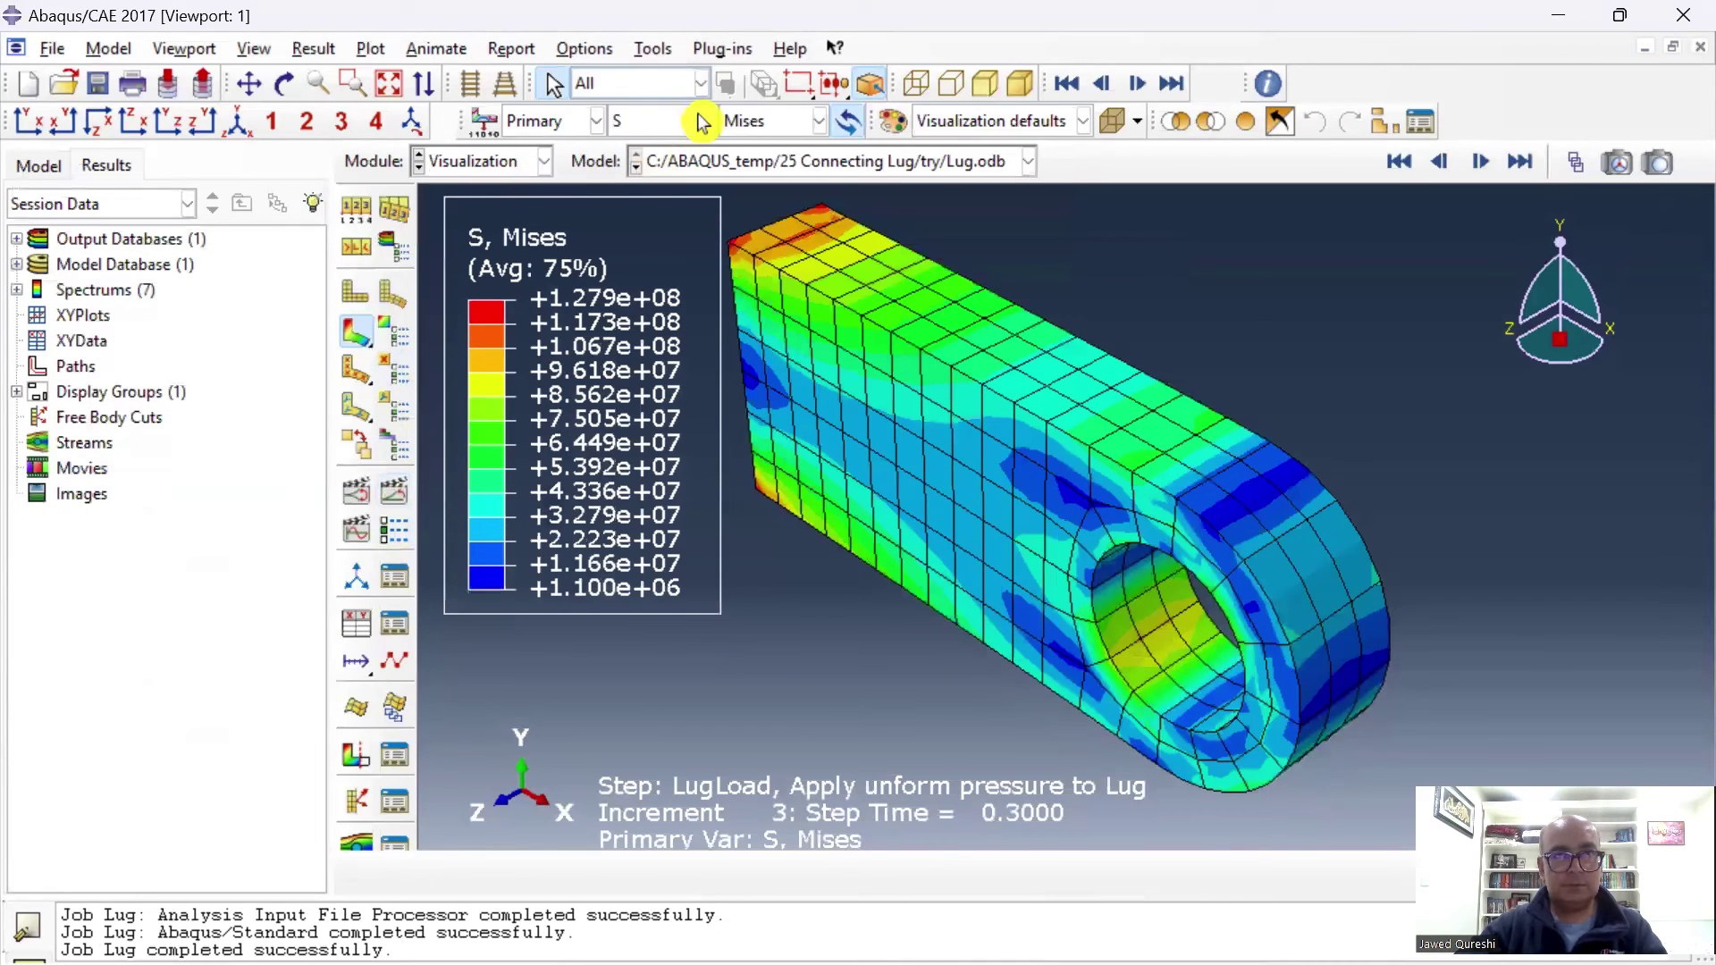
Show the displacement U contour, then step through components U1, U2 and U3.
{"action": "left_click", "coordinate": [707, 121]}
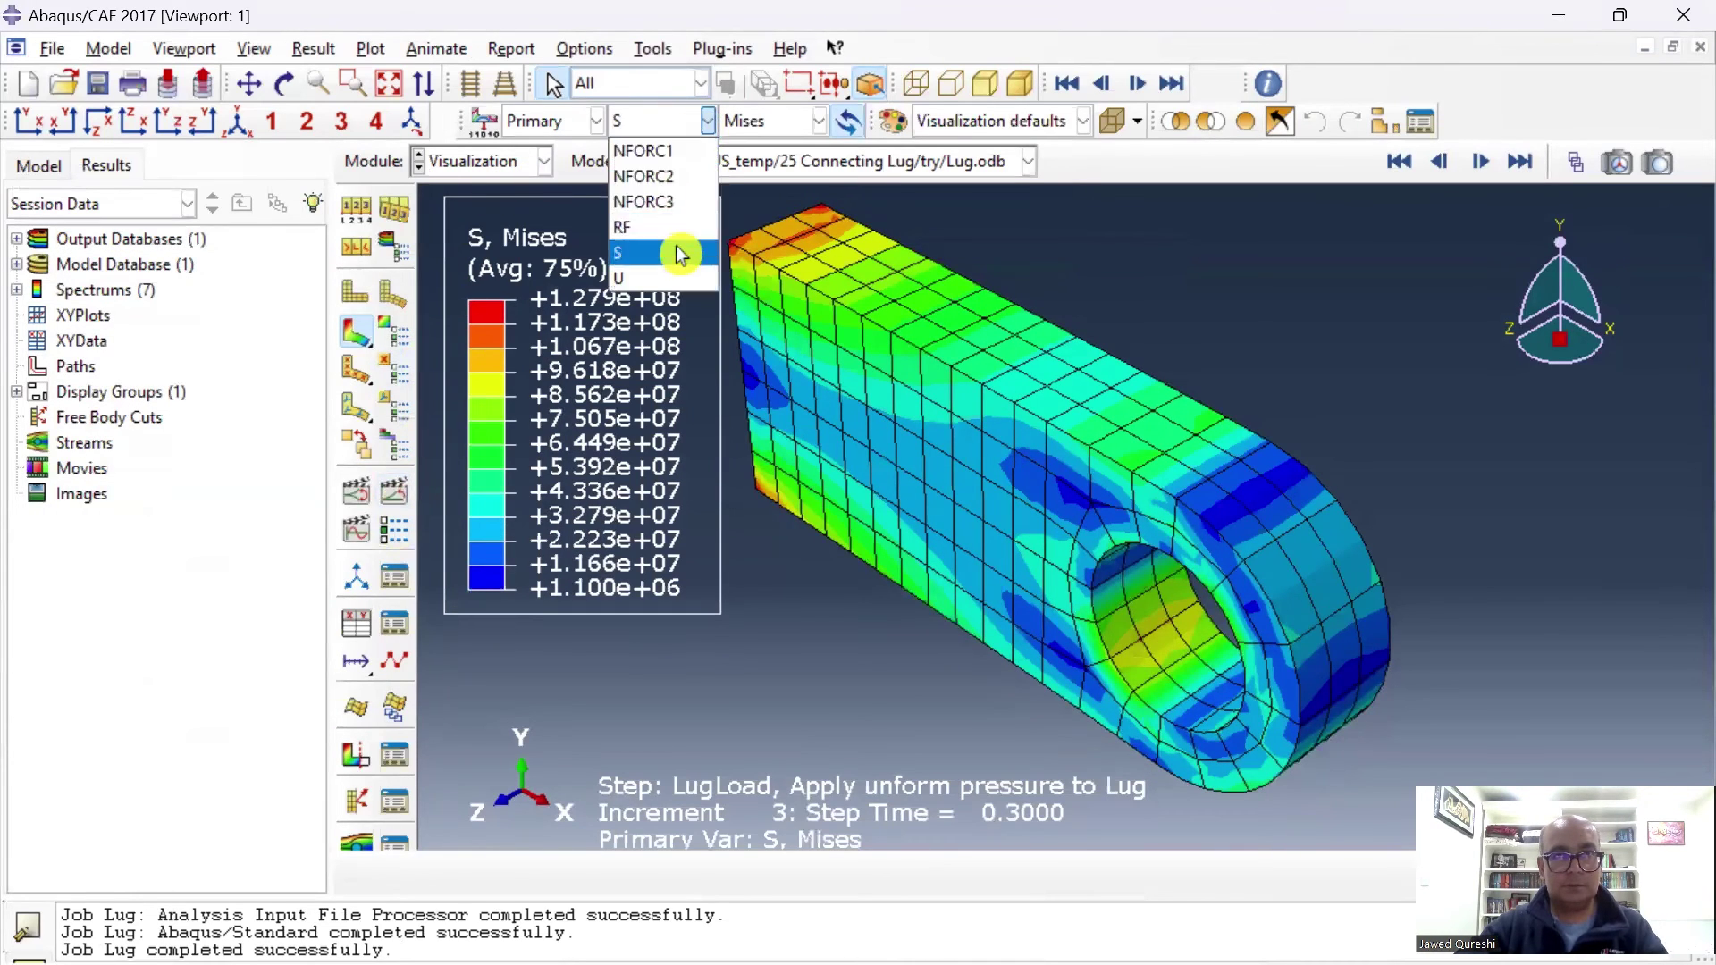
{"action": "left_click", "coordinate": [674, 278]}
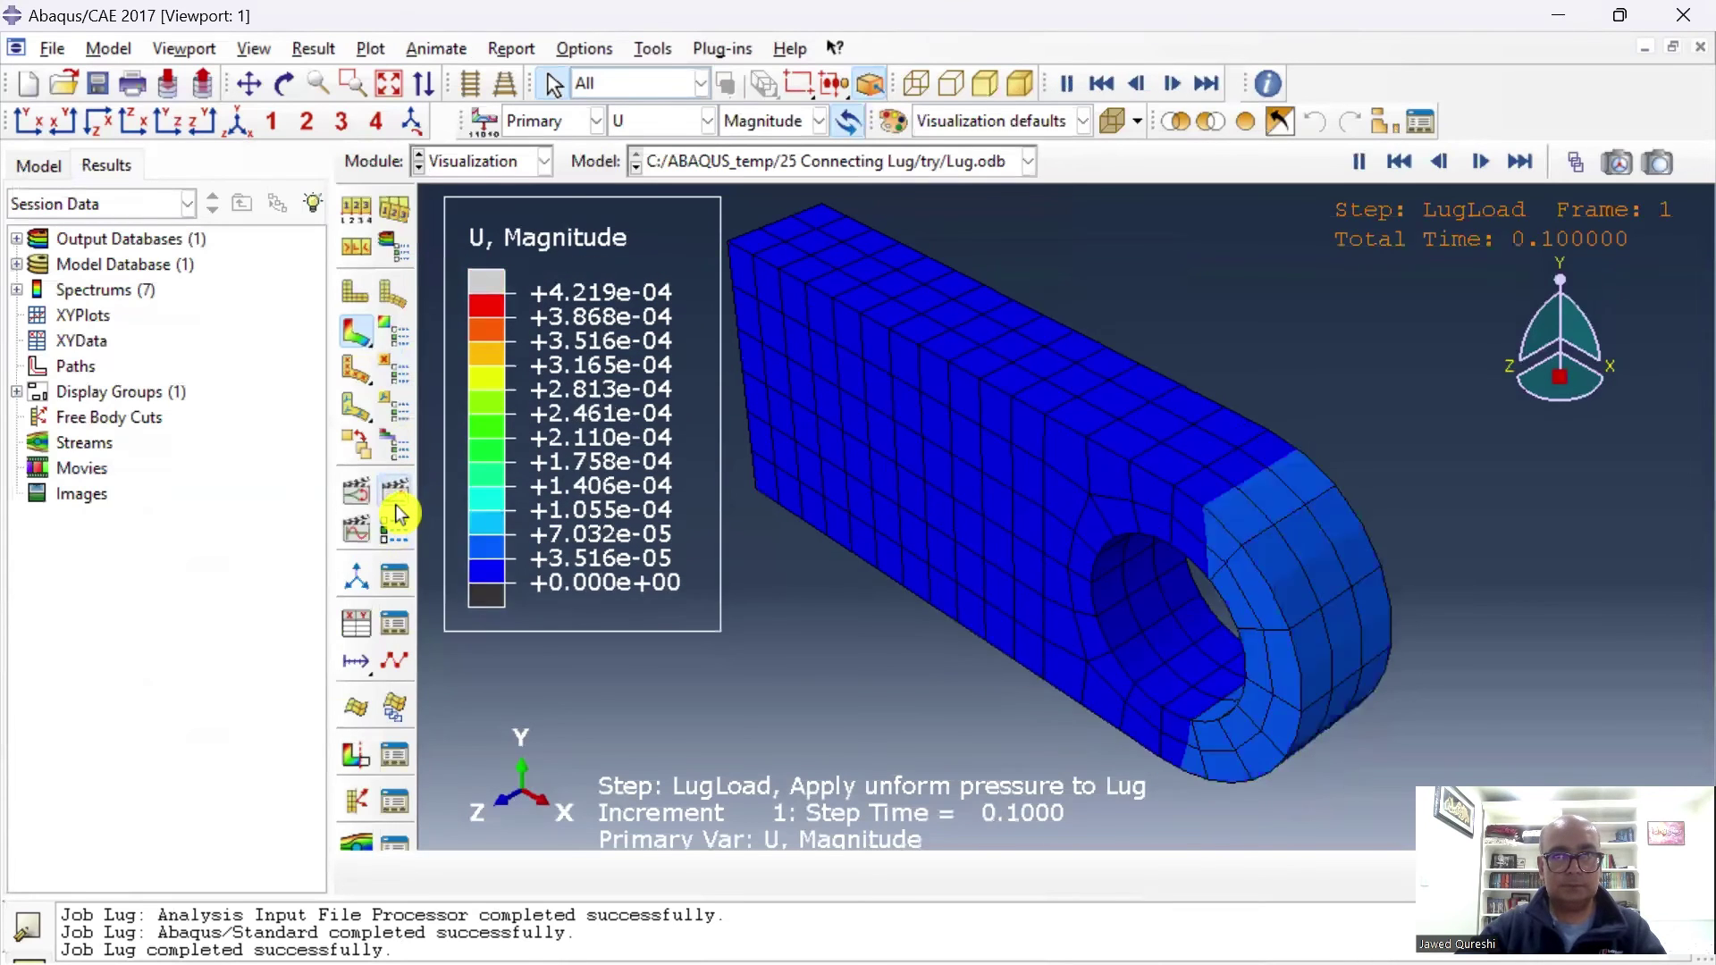
{"action": "left_click", "coordinate": [819, 121]}
{"action": "left_click", "coordinate": [779, 174]}
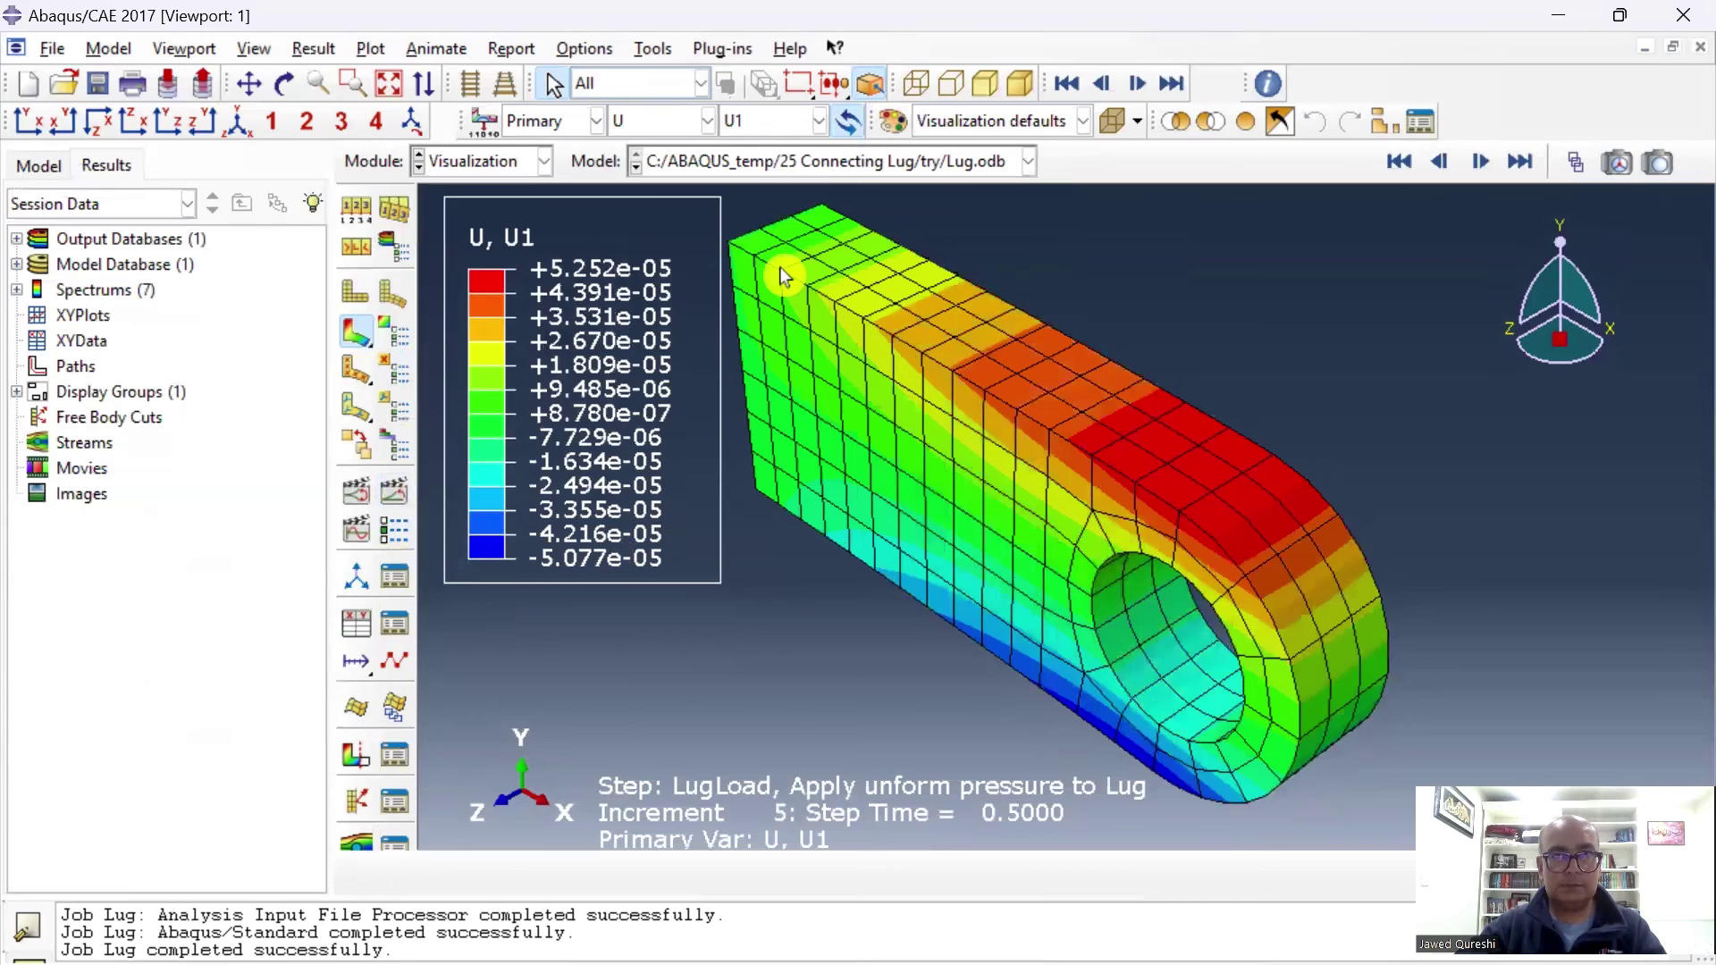
{"action": "left_click", "coordinate": [778, 121]}
{"action": "left_click", "coordinate": [780, 203]}
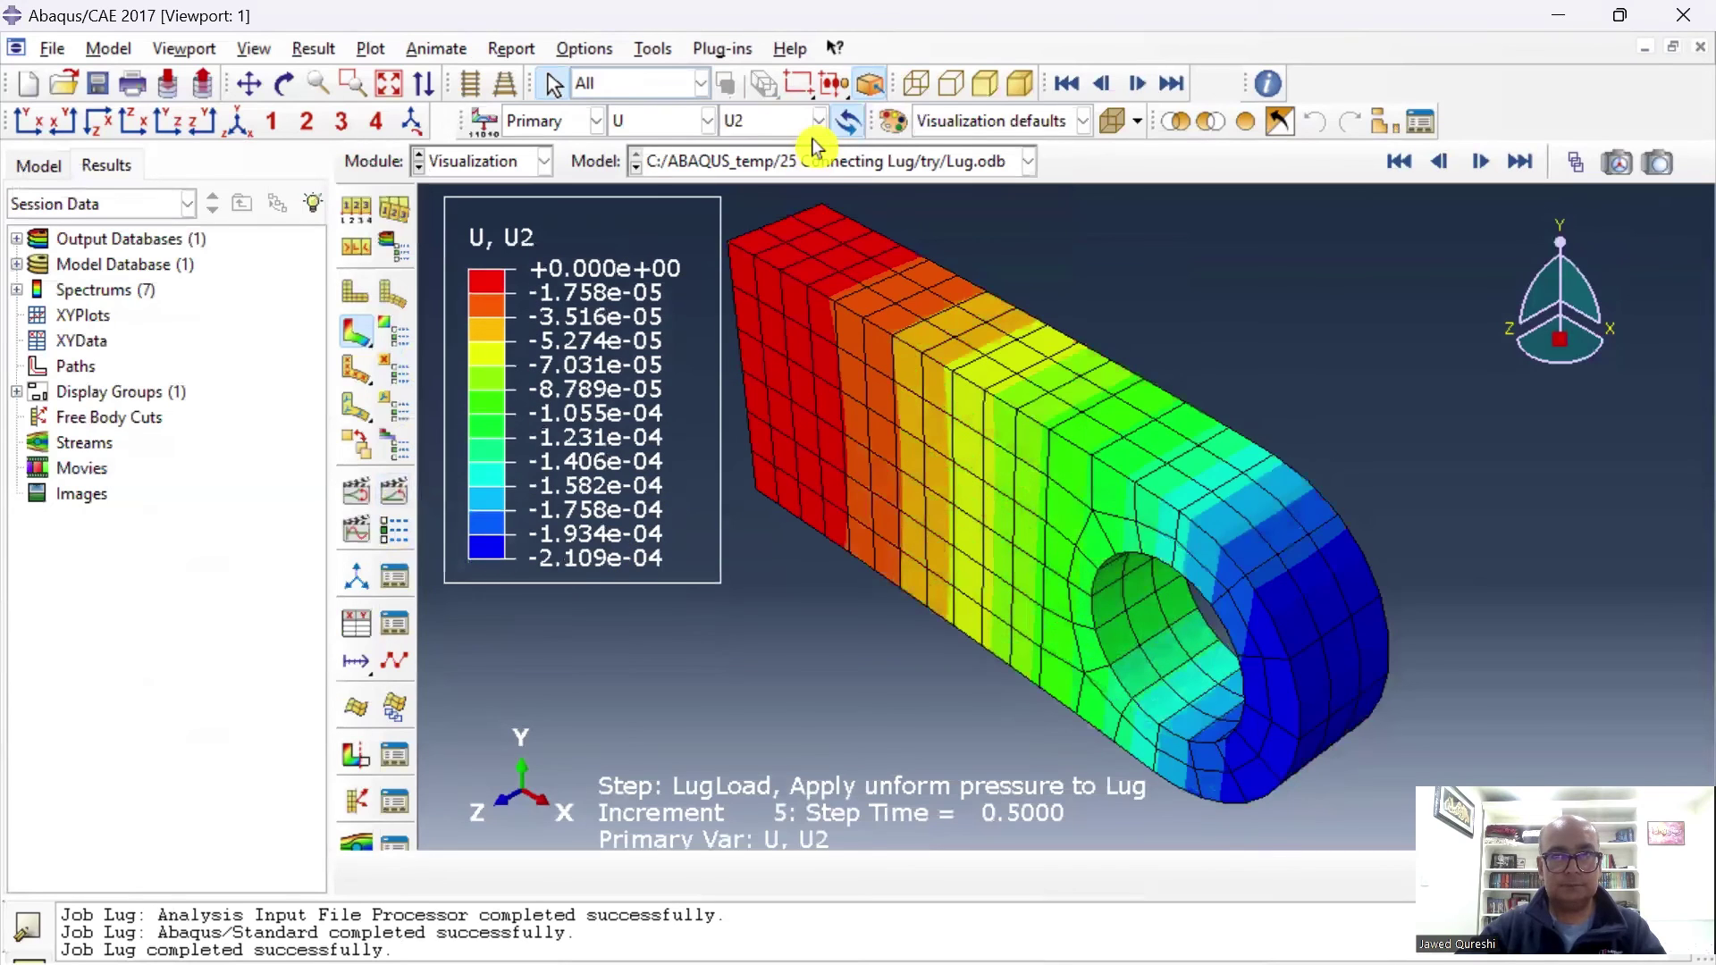
{"action": "left_click", "coordinate": [799, 126]}
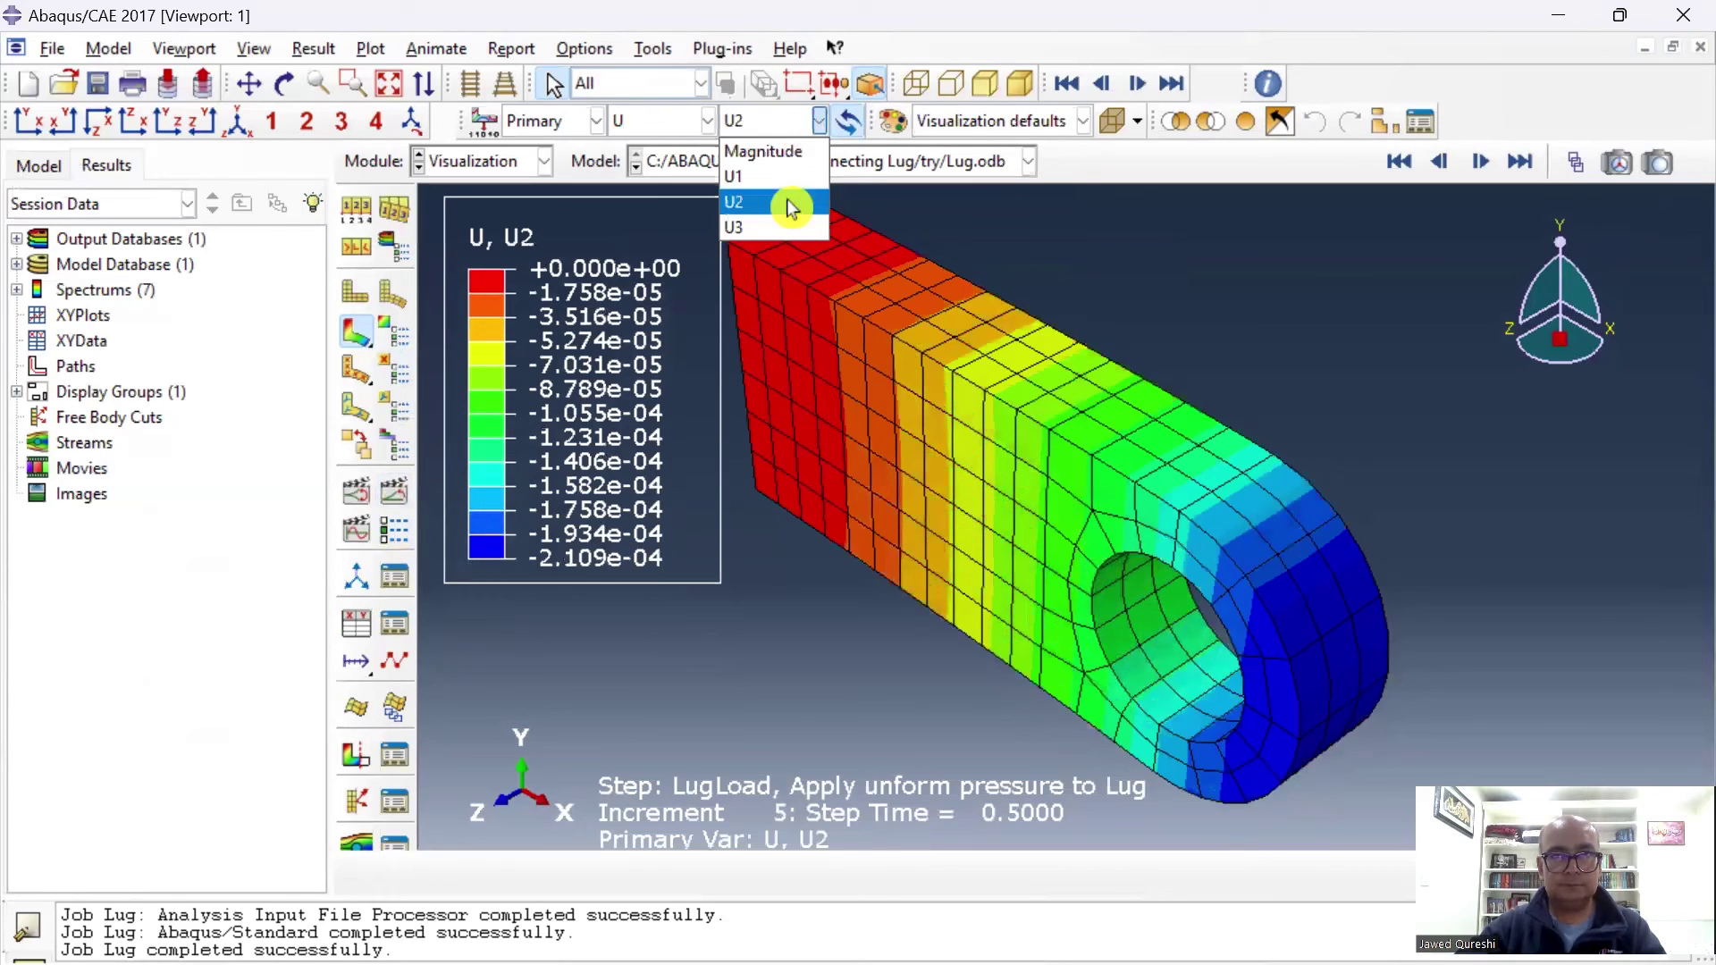
{"action": "left_click", "coordinate": [768, 227]}
Show the nodal force contours NFORC2, NFORC1 and NFORC3, ending on NFORC1.
{"action": "left_click", "coordinate": [708, 121]}
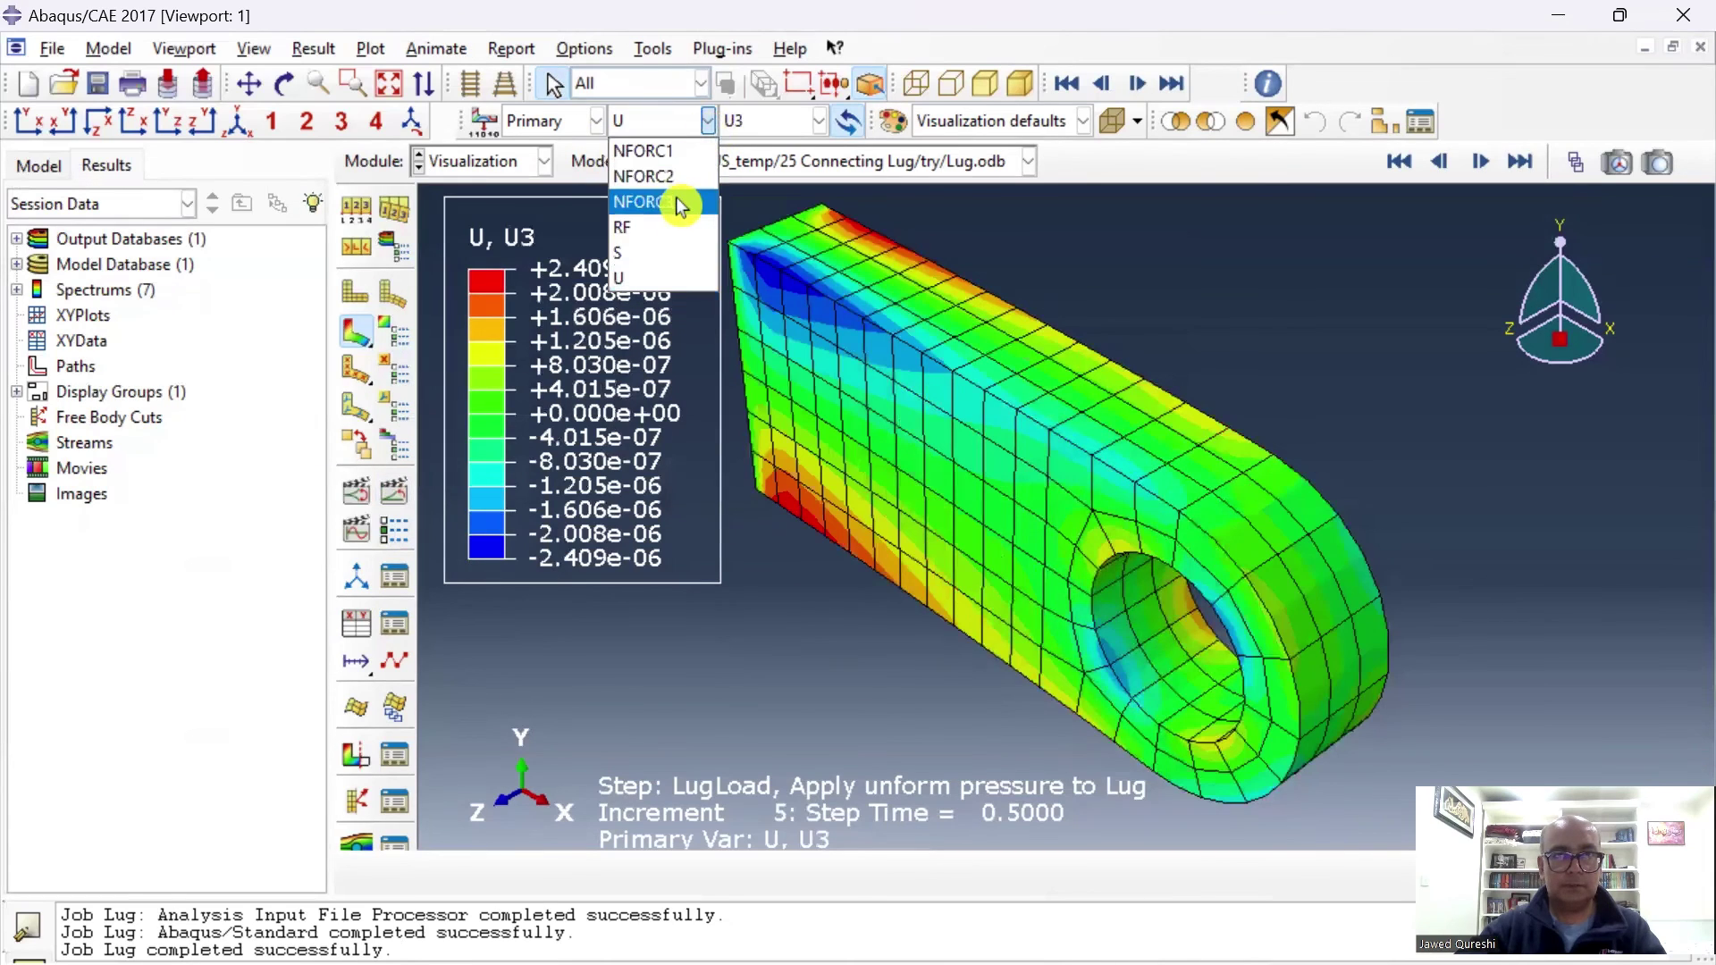
{"action": "left_click", "coordinate": [680, 177]}
{"action": "left_click", "coordinate": [687, 126]}
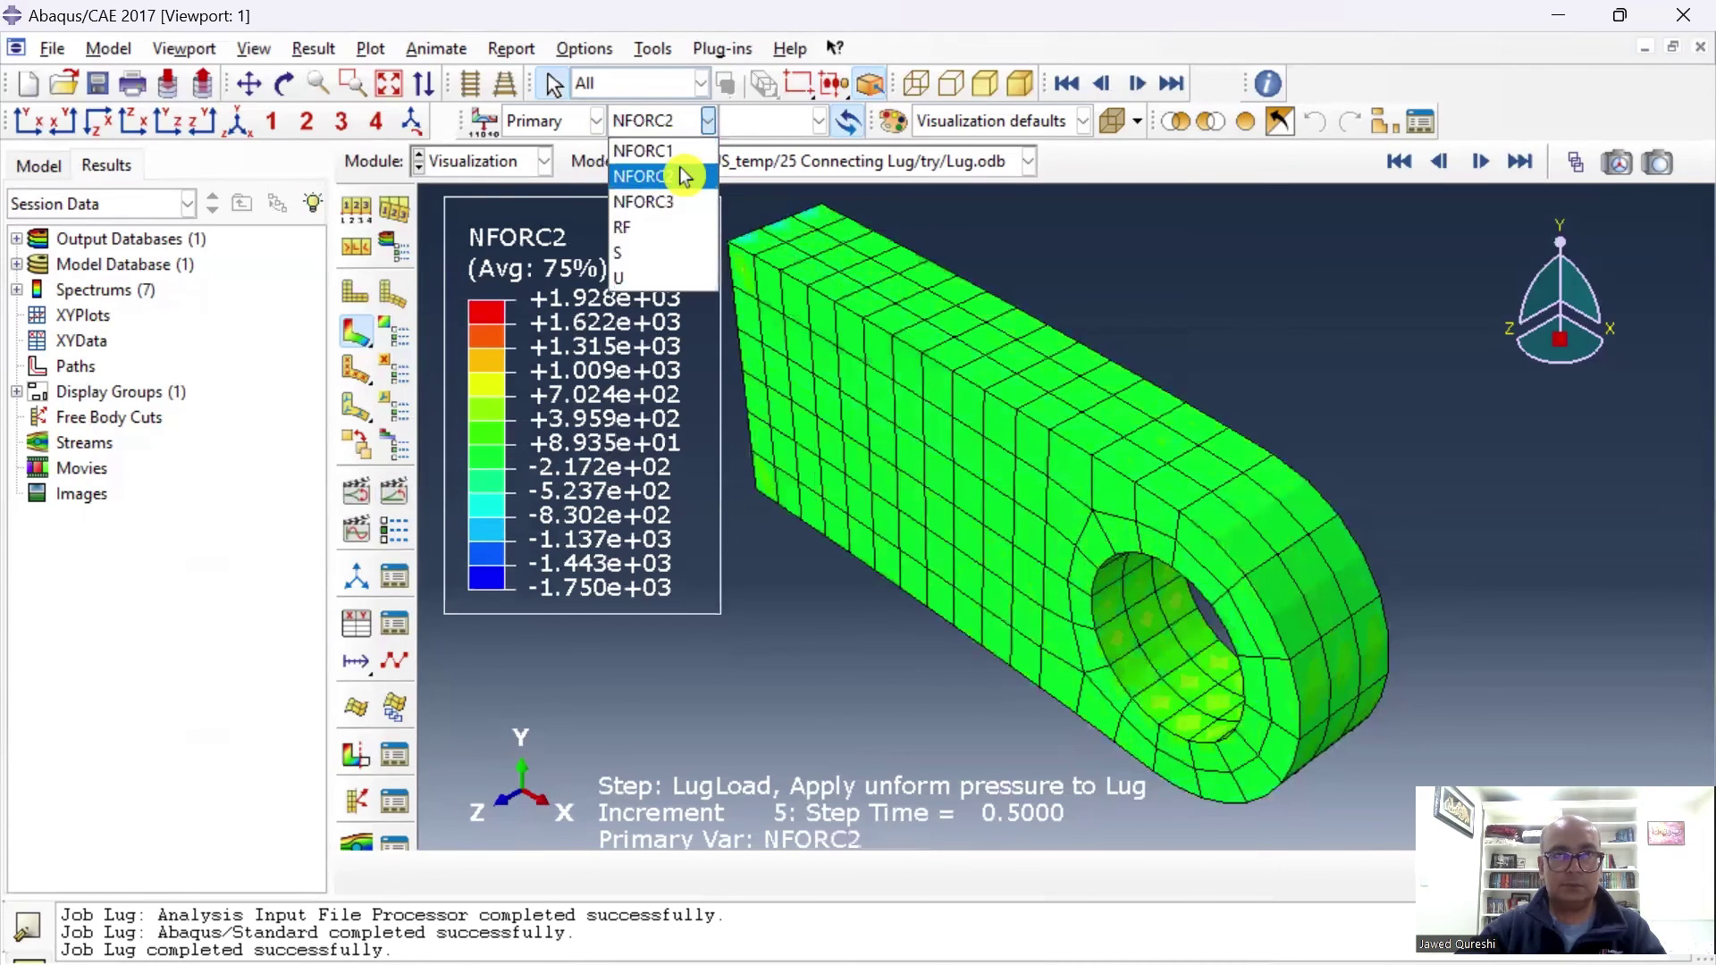
{"action": "left_click", "coordinate": [661, 150]}
{"action": "left_click", "coordinate": [680, 123]}
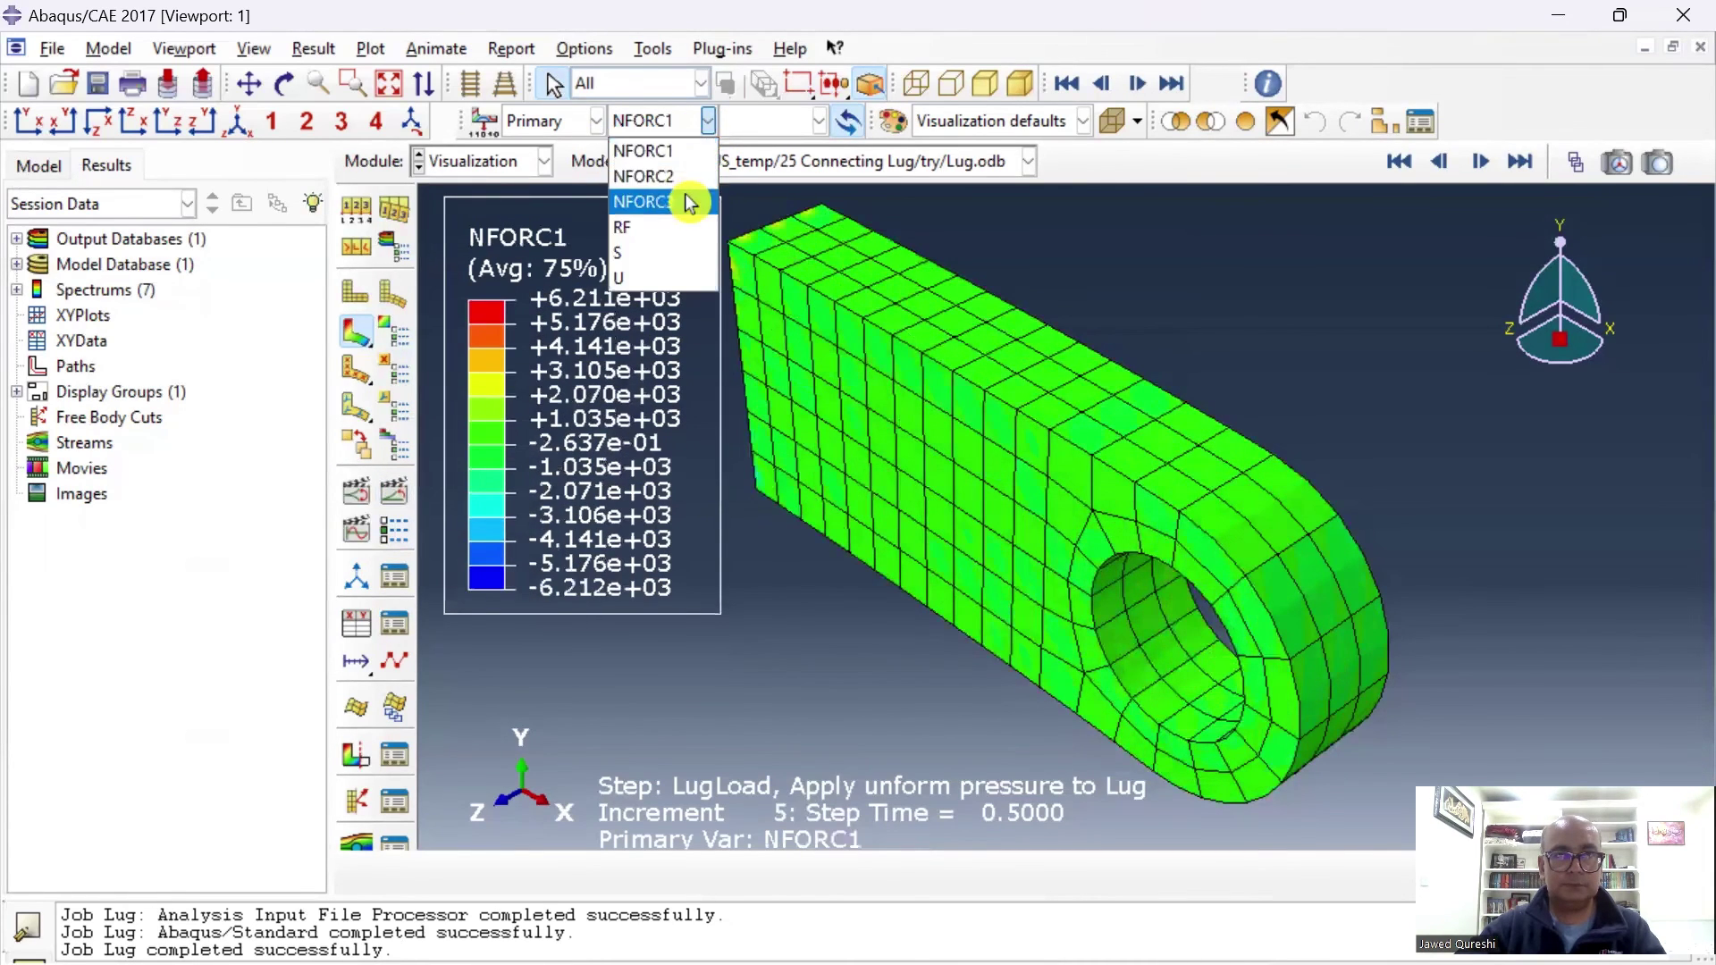
{"action": "left_click", "coordinate": [685, 199]}
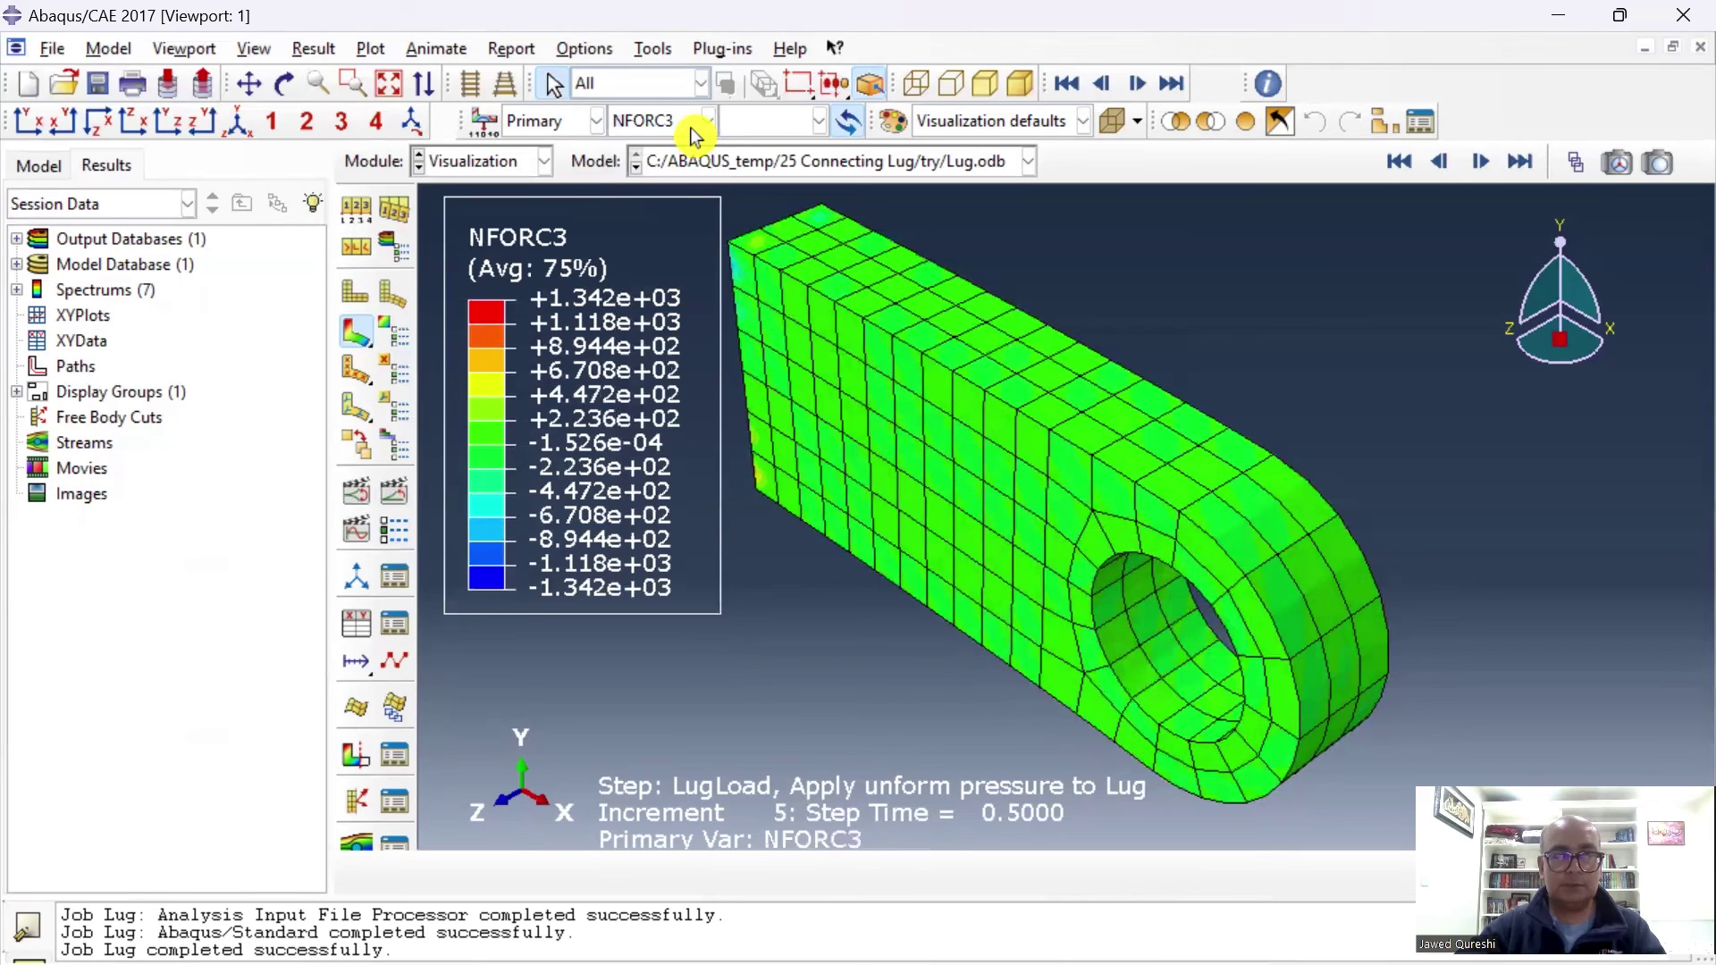
{"action": "left_click", "coordinate": [690, 127]}
{"action": "left_click", "coordinate": [685, 159]}
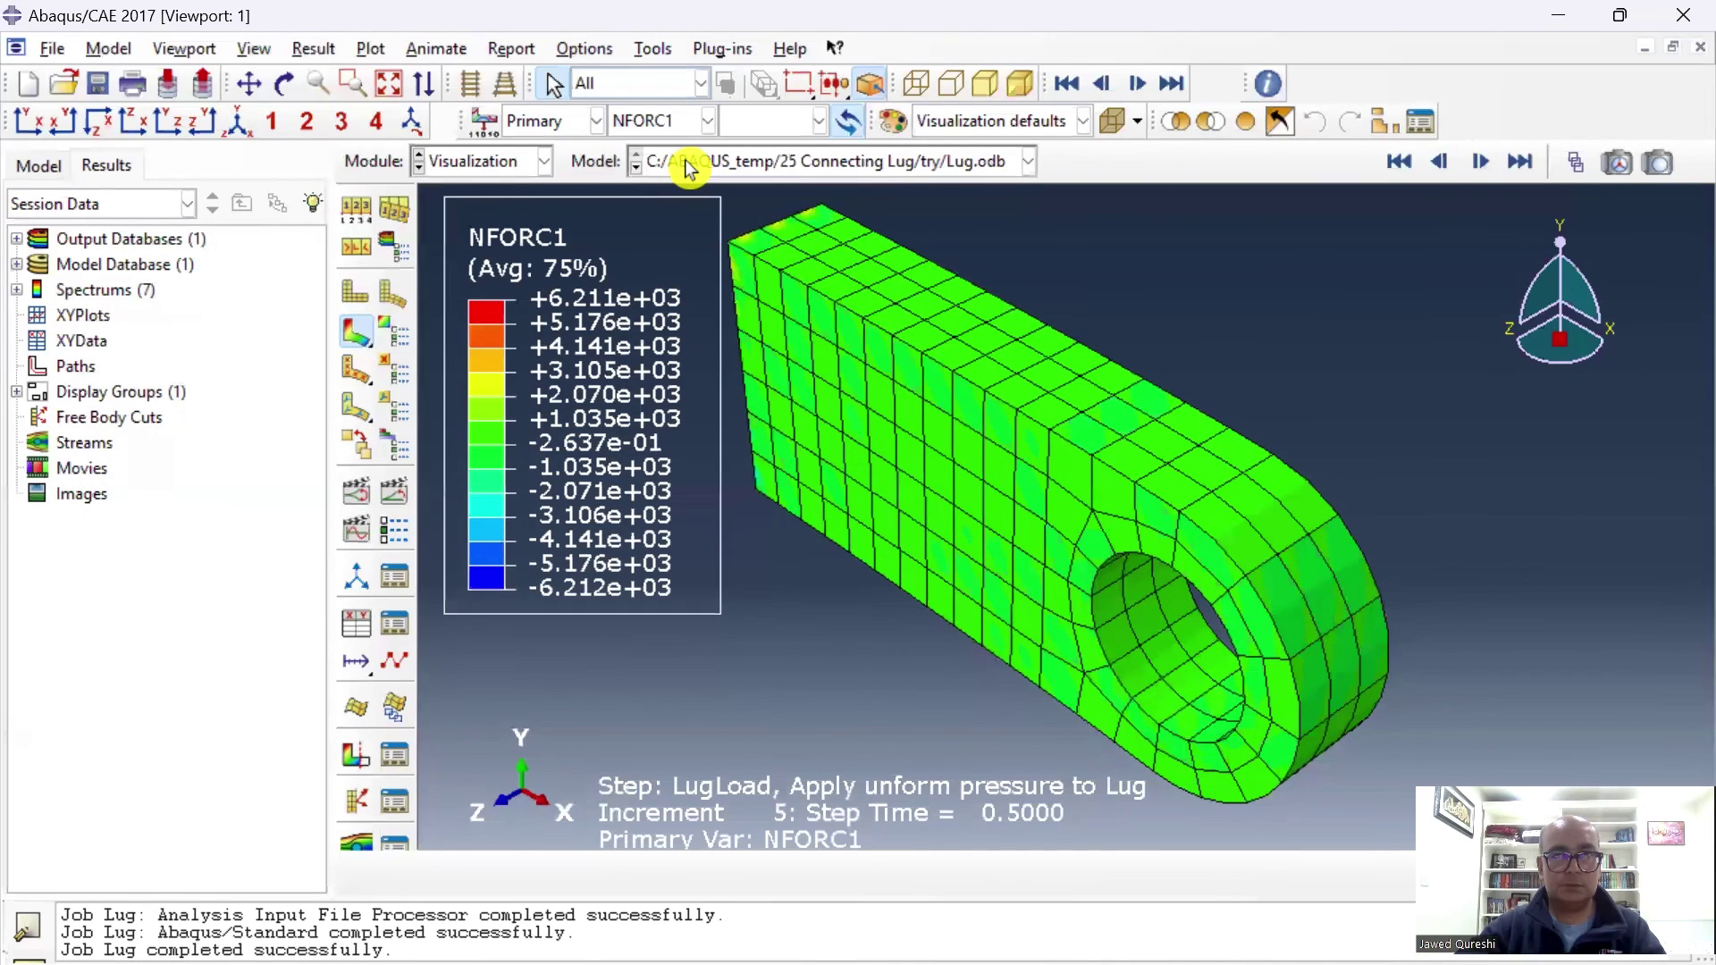
{"action": "left_click", "coordinate": [393, 246]}
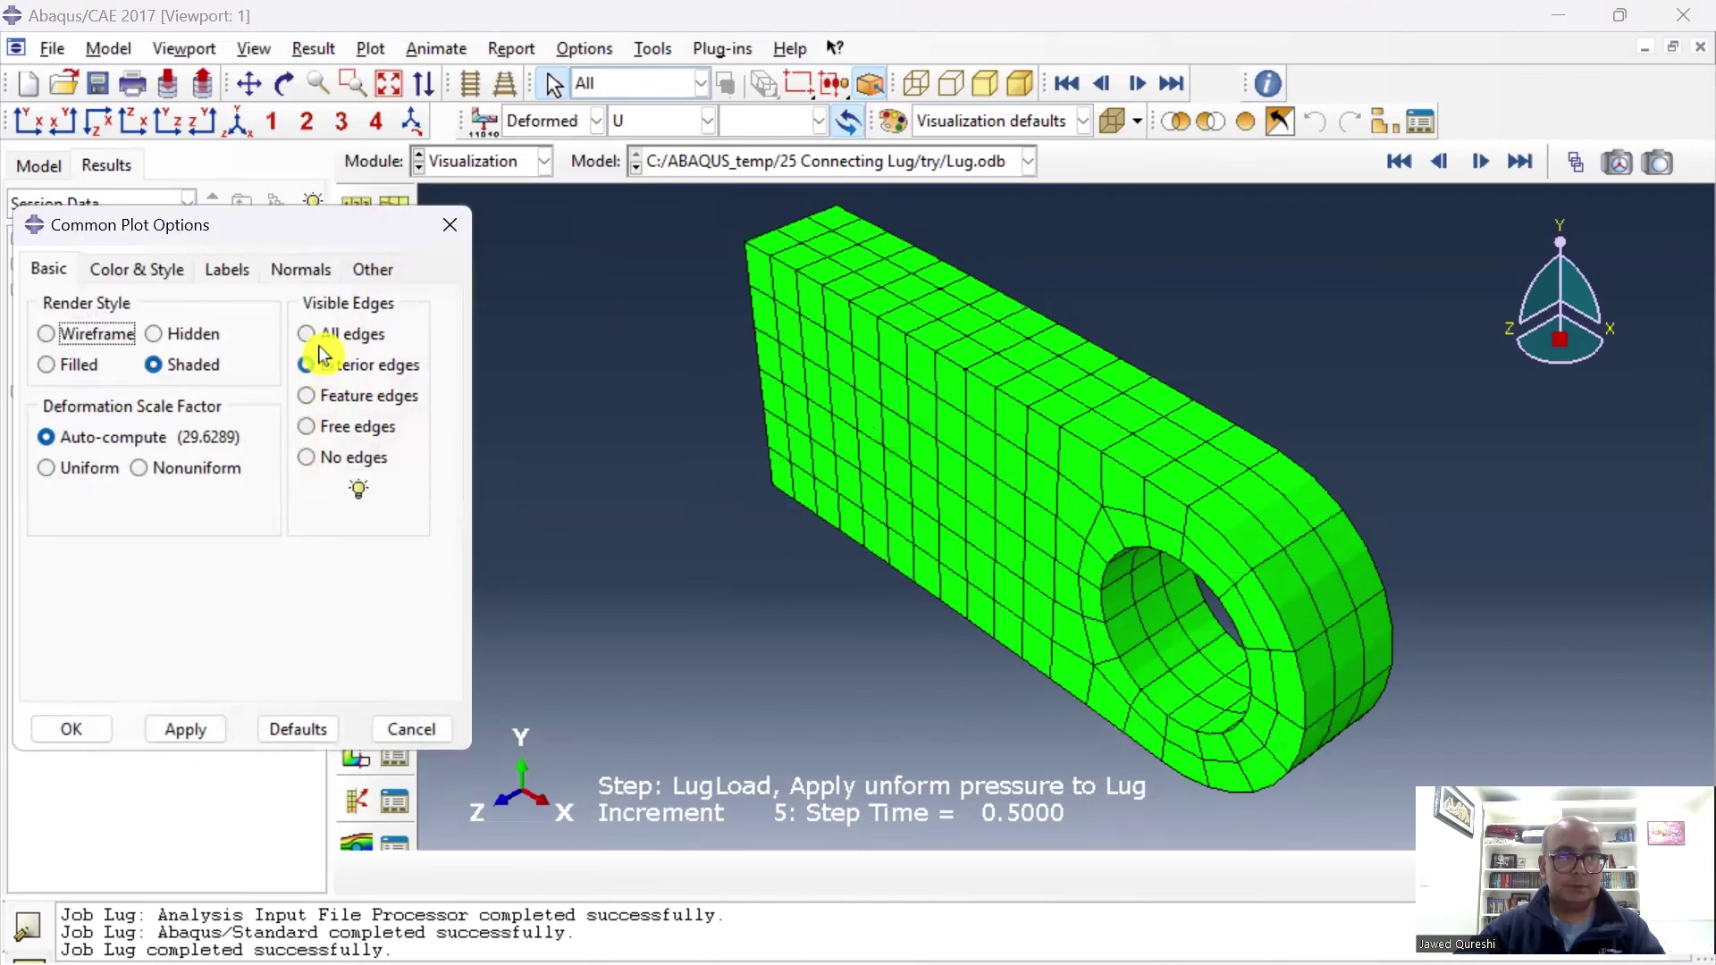
Set visible edges to free edges only and replot the Mises stress contour.
{"action": "left_click", "coordinate": [307, 395]}
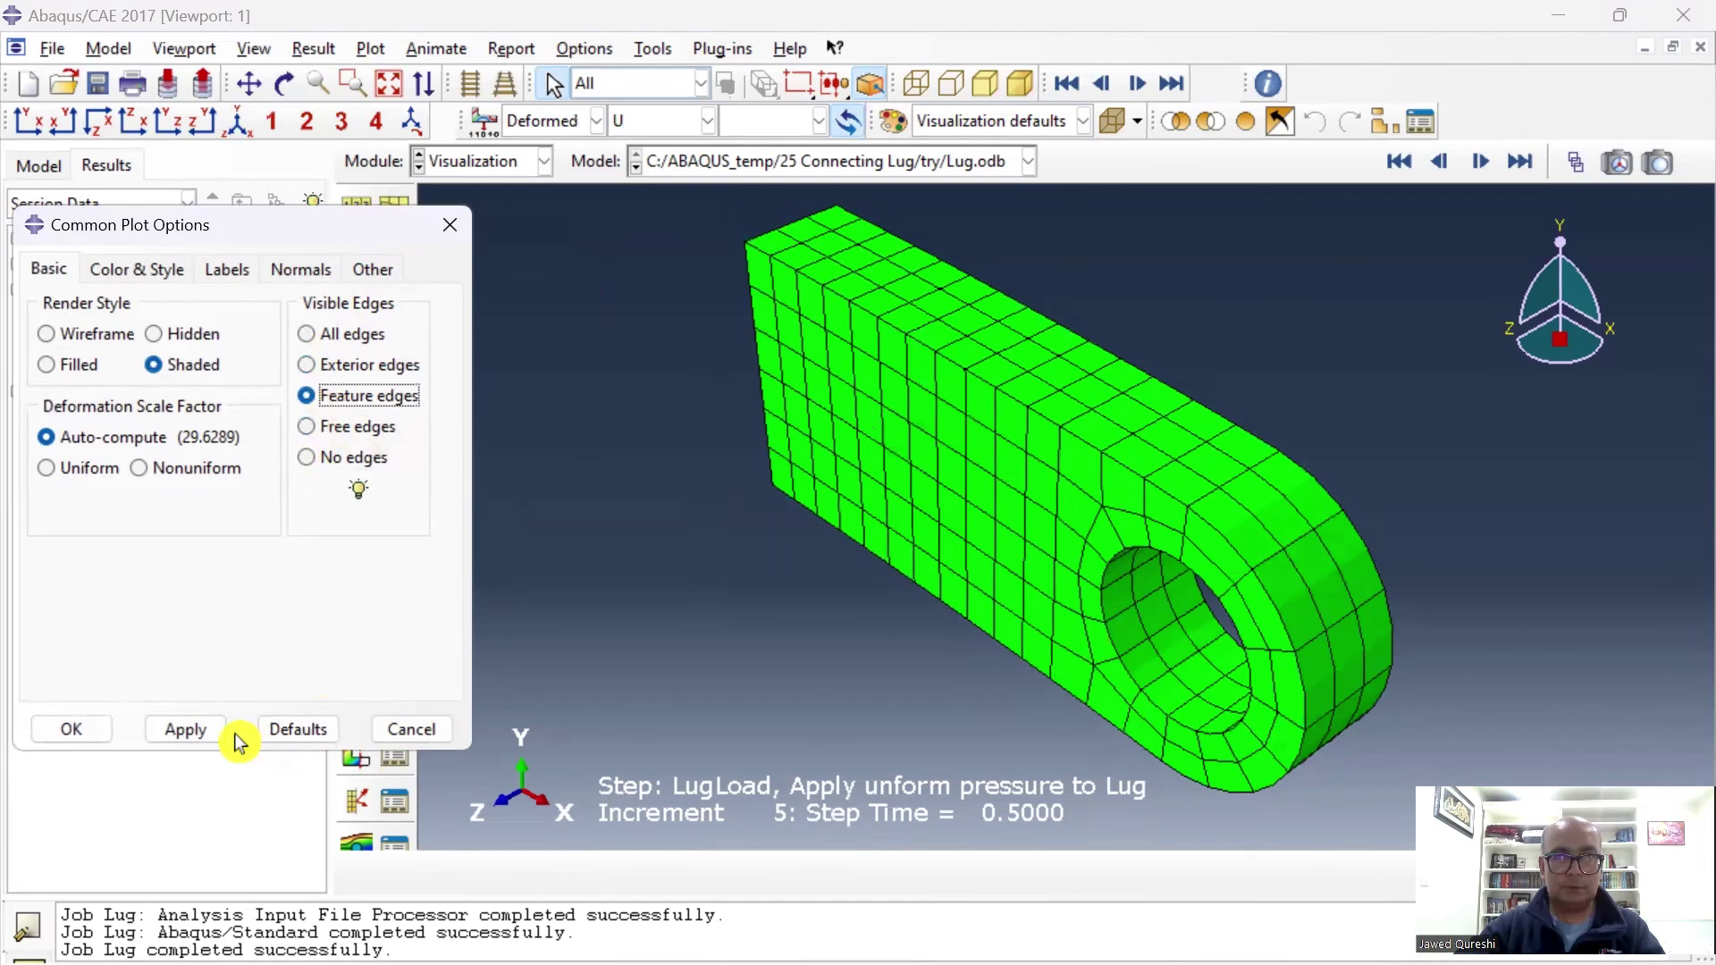
{"action": "left_click", "coordinate": [307, 426]}
{"action": "left_click", "coordinate": [202, 733]}
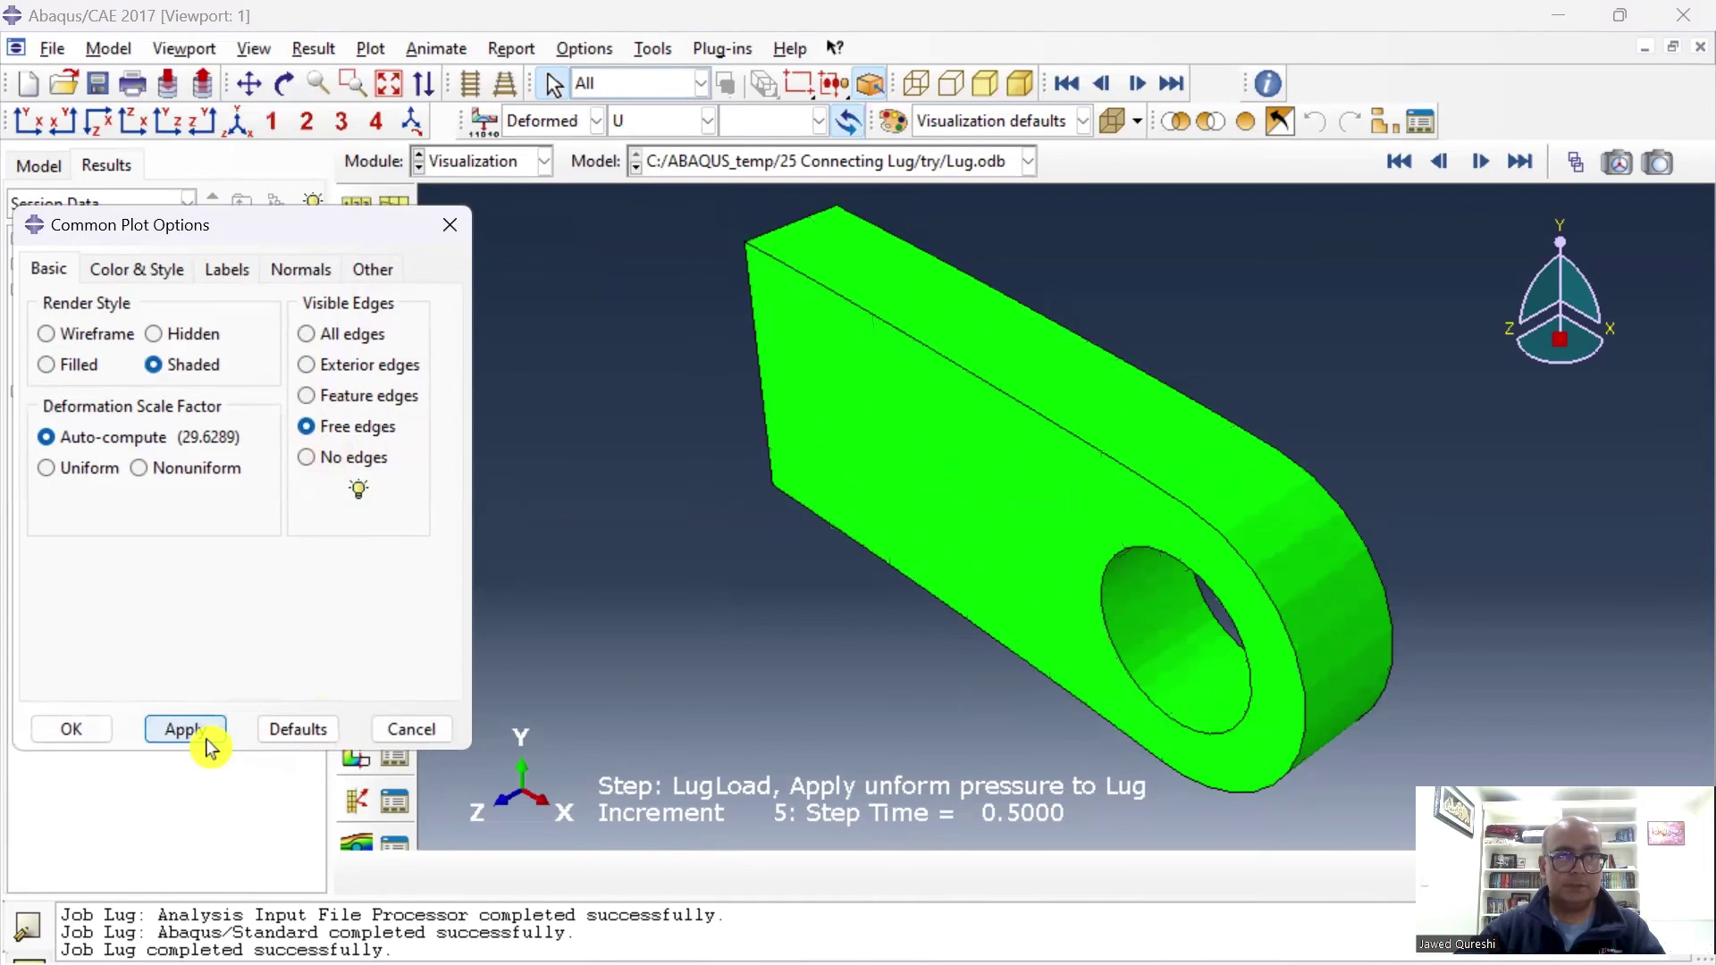
{"action": "left_click", "coordinate": [450, 224]}
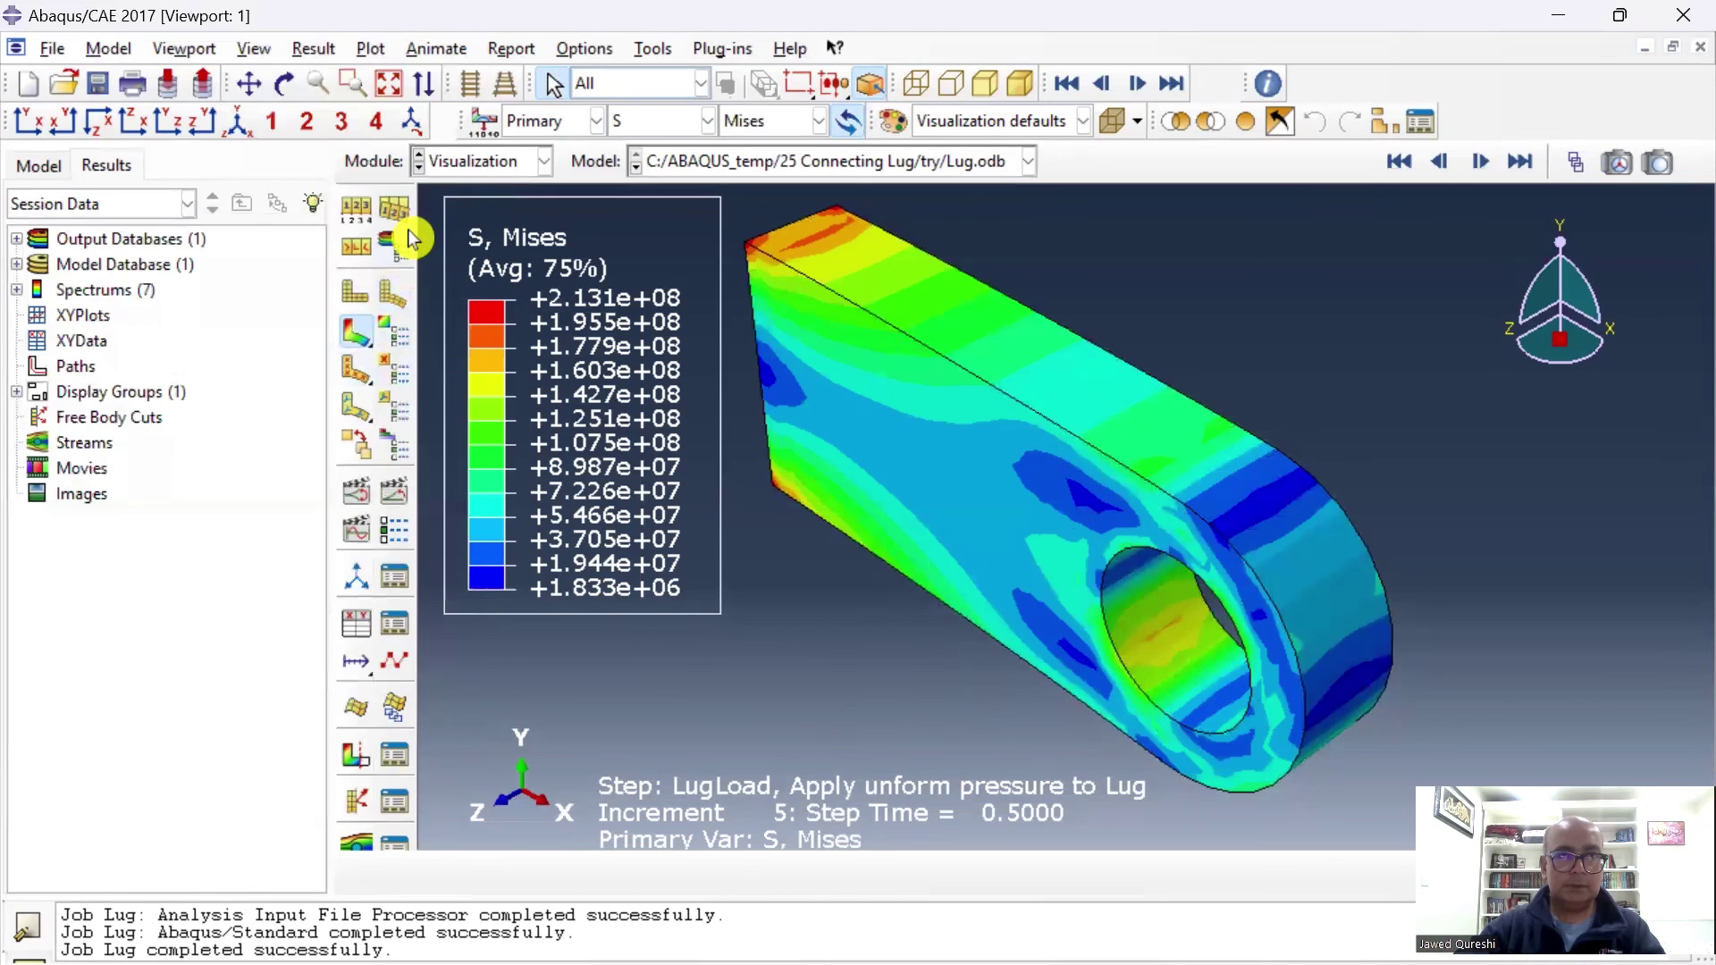
Try the hidden-line and wireframe render styles on the contour plot.
{"action": "left_click", "coordinate": [356, 208]}
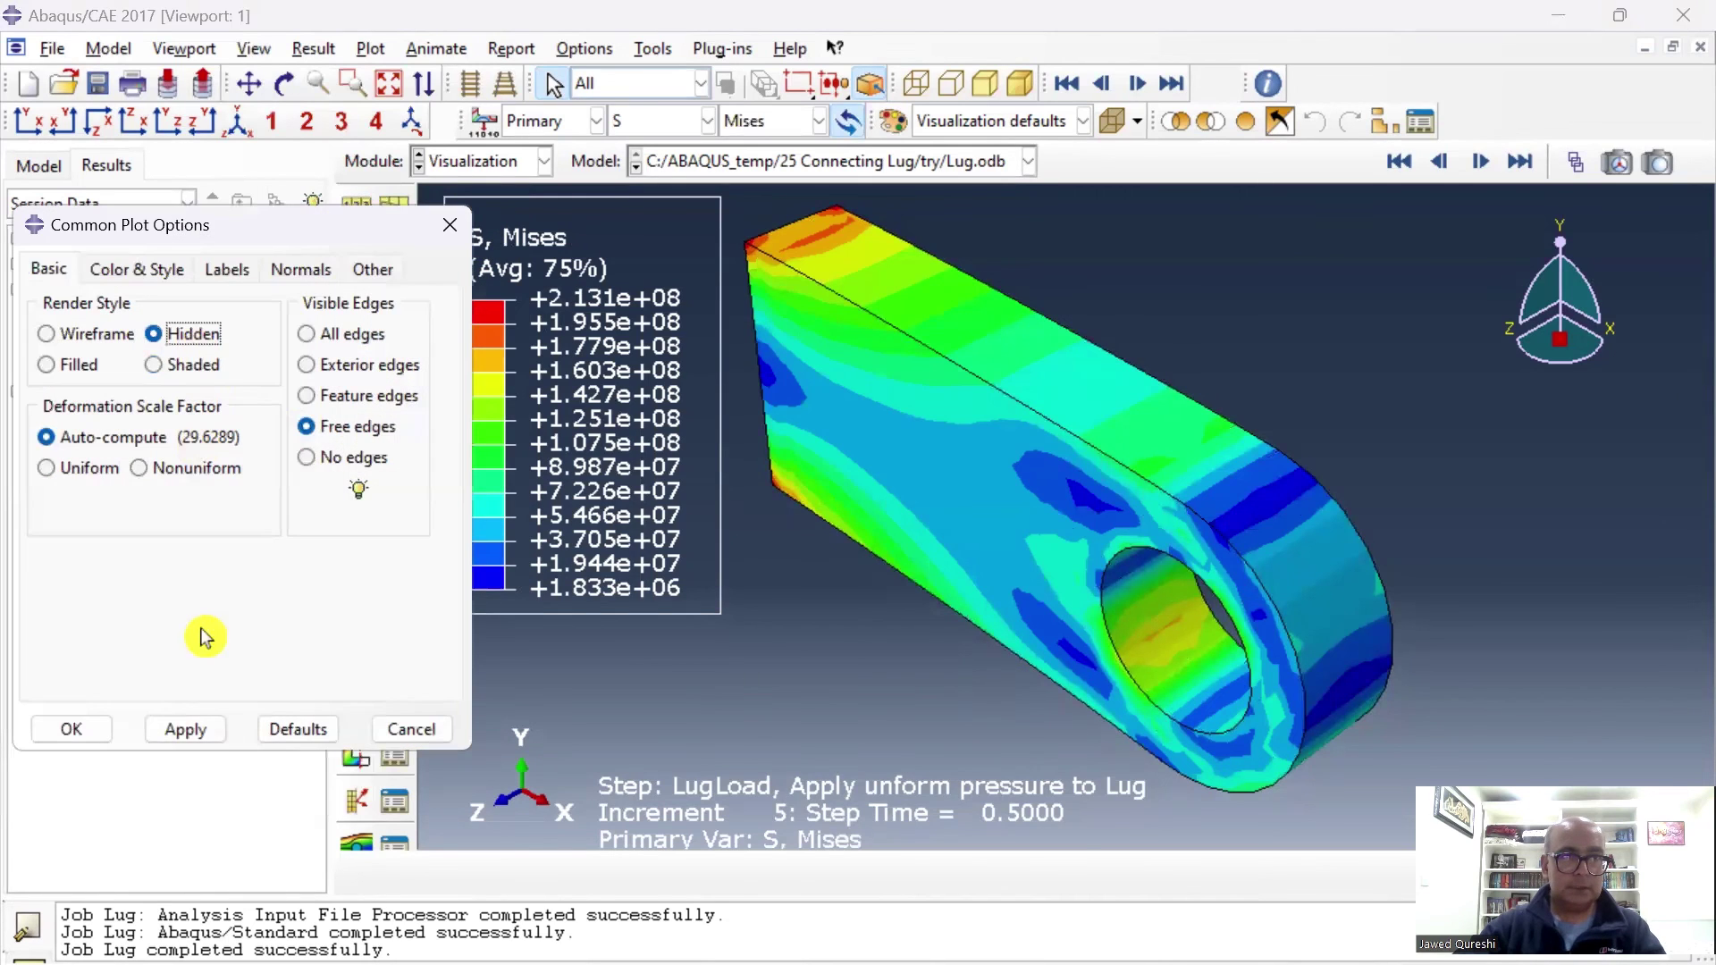
{"action": "left_click", "coordinate": [185, 730]}
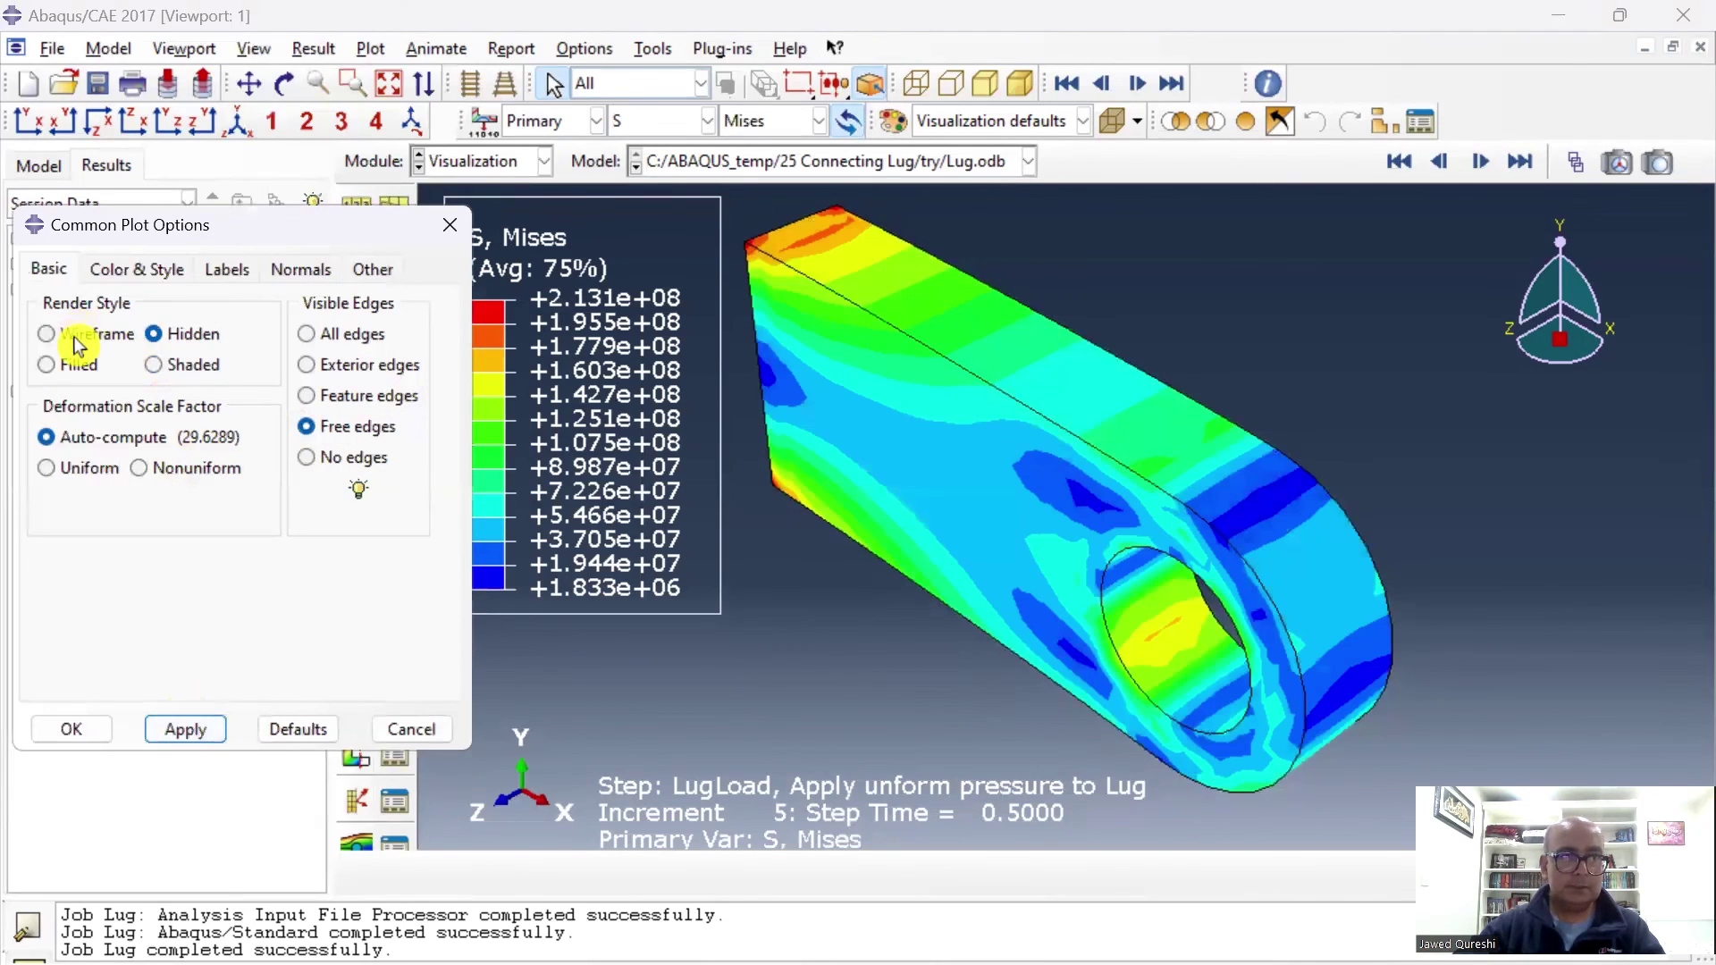
{"action": "left_click", "coordinate": [47, 334]}
{"action": "left_click", "coordinate": [188, 731]}
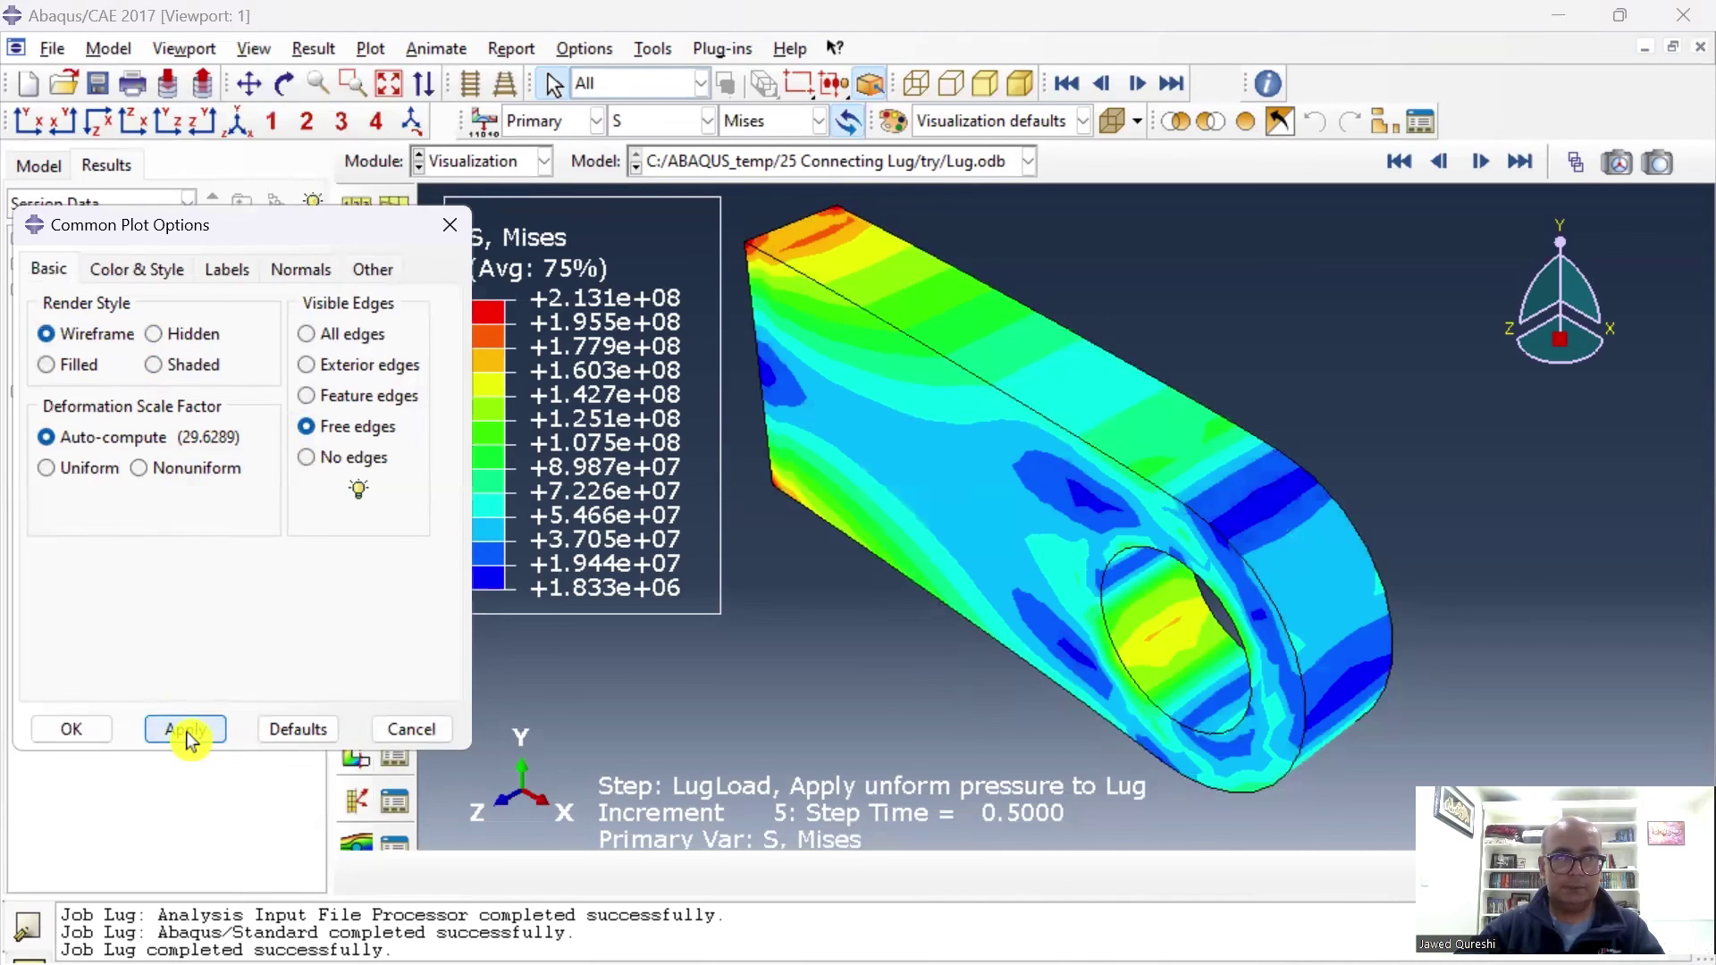
Show the reaction force RF contour, then the U magnitude displacement contour.
{"action": "left_click", "coordinate": [450, 224]}
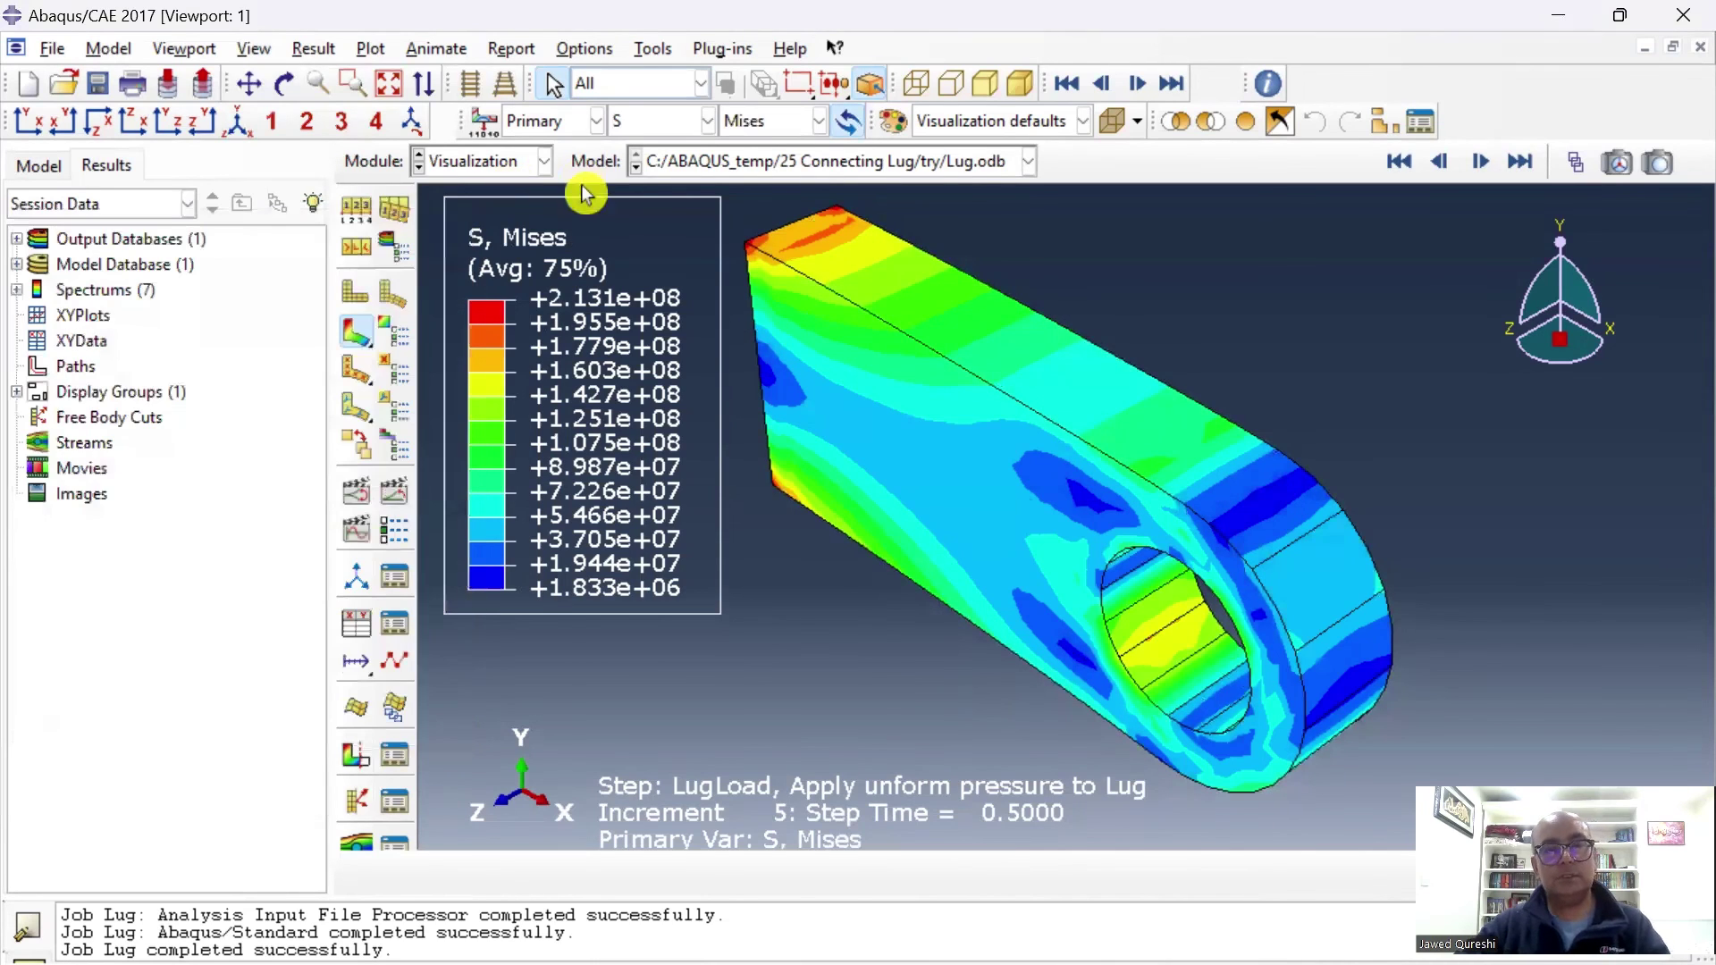
{"action": "left_click", "coordinate": [706, 121]}
{"action": "left_click", "coordinate": [648, 170]}
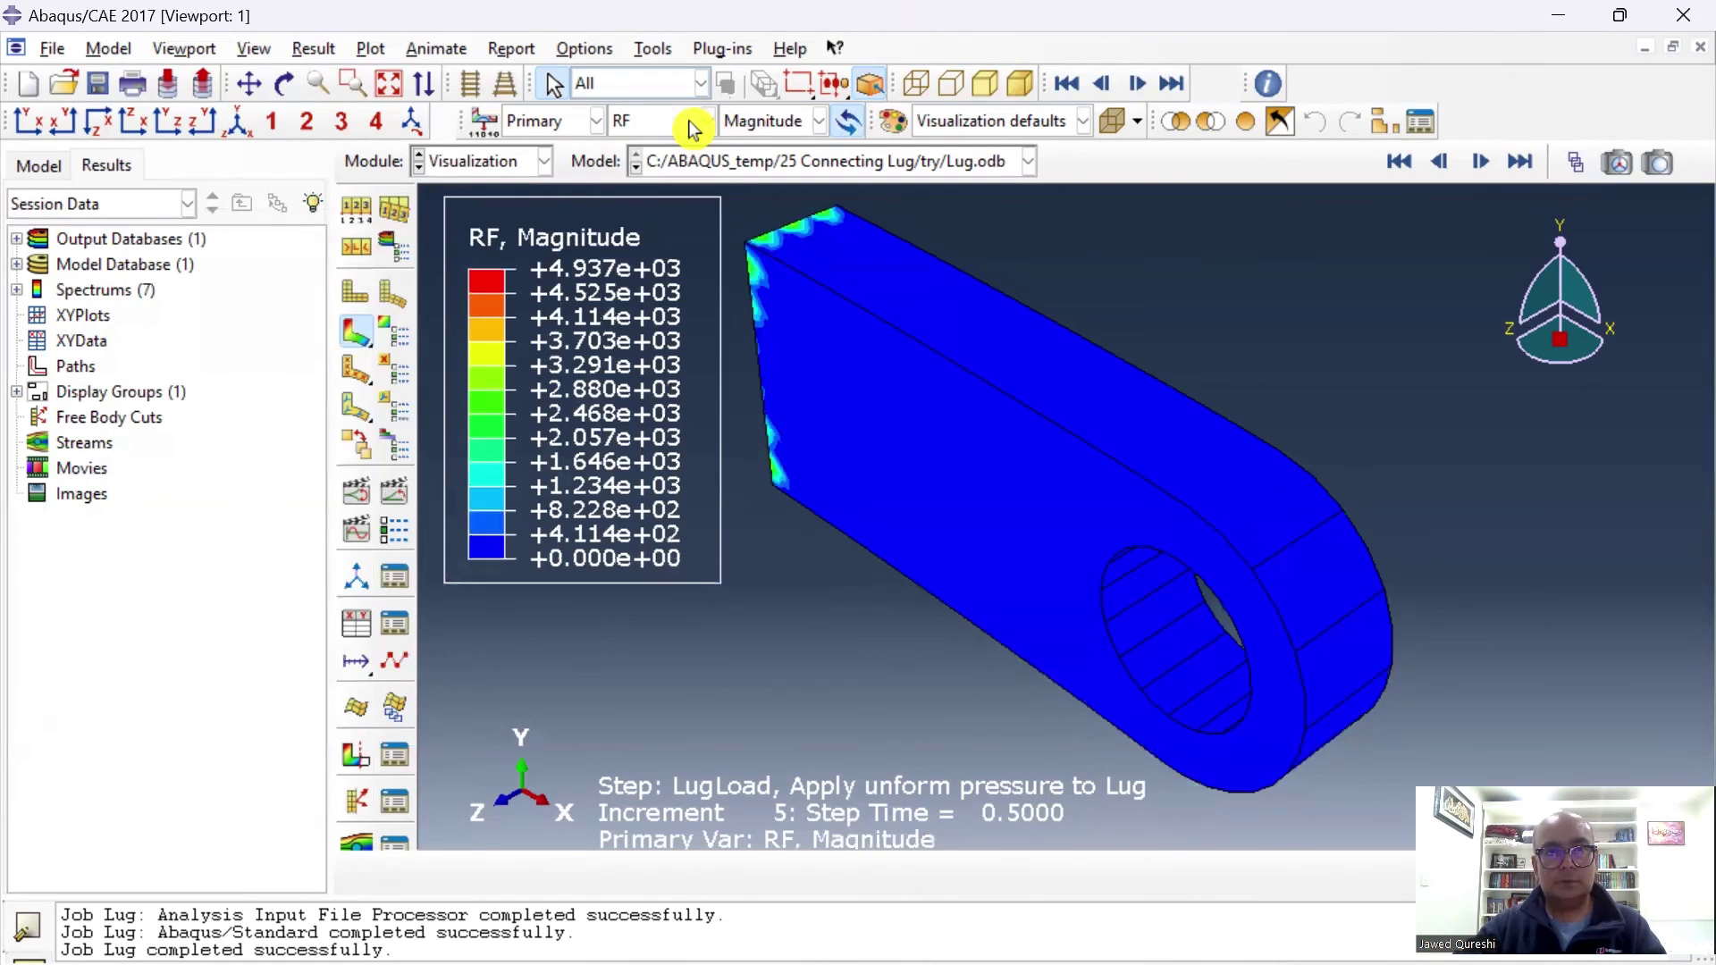
{"action": "left_click", "coordinate": [696, 125]}
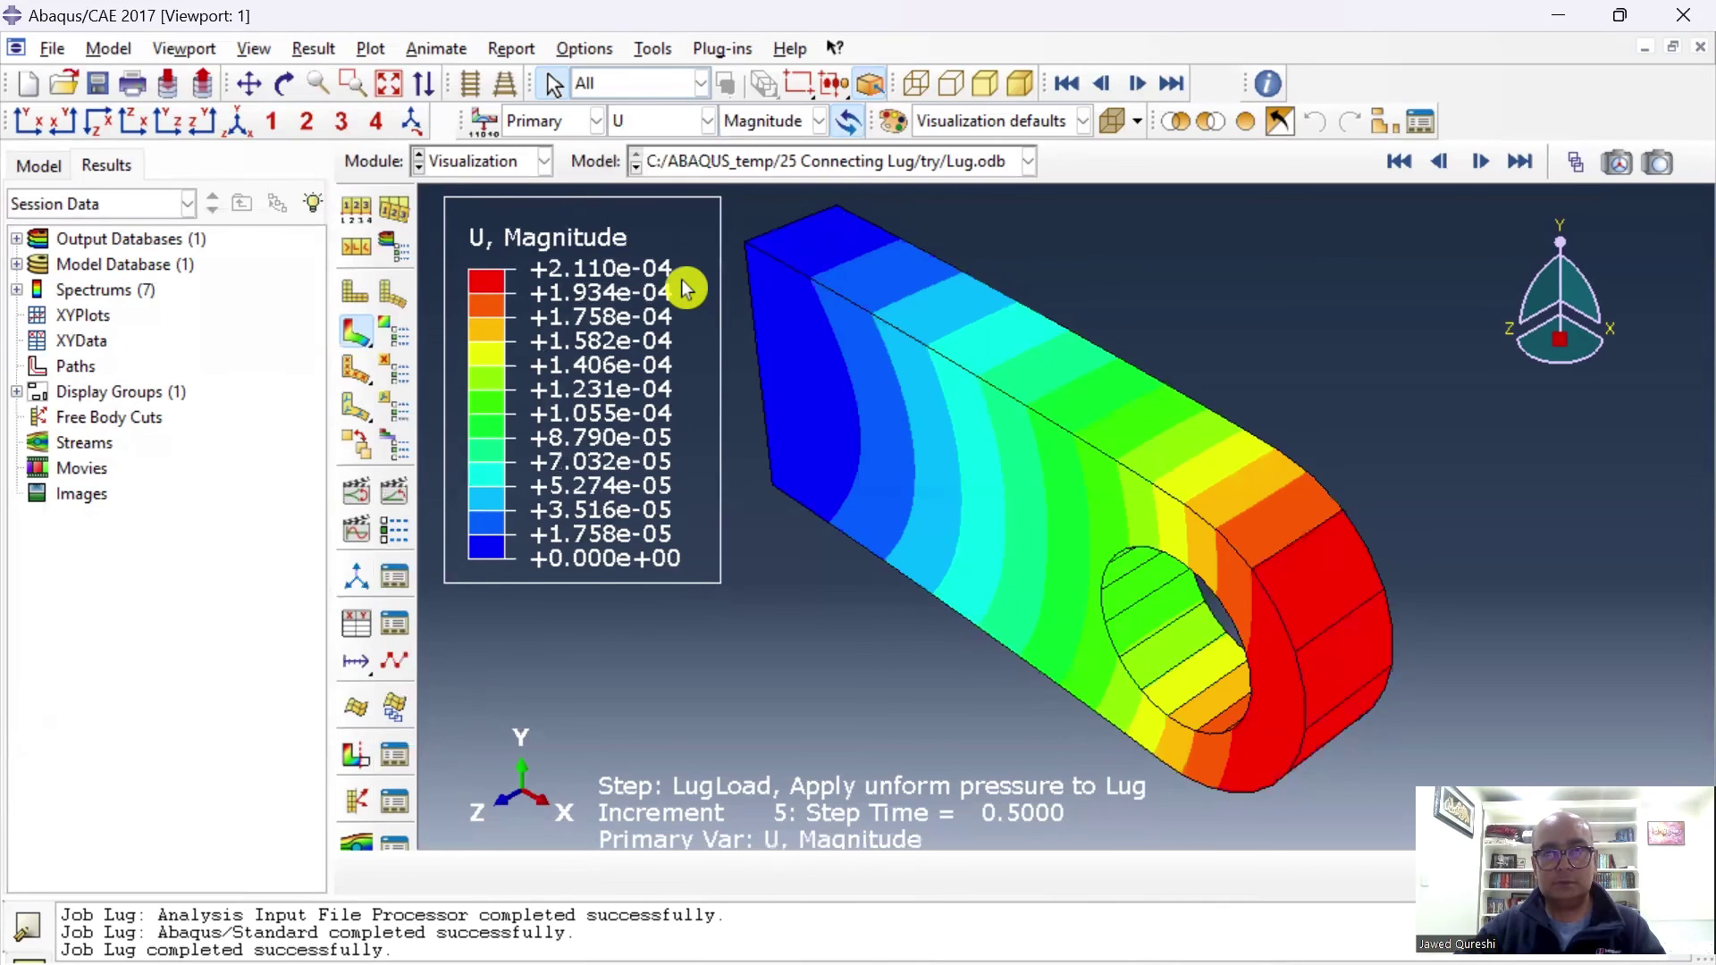